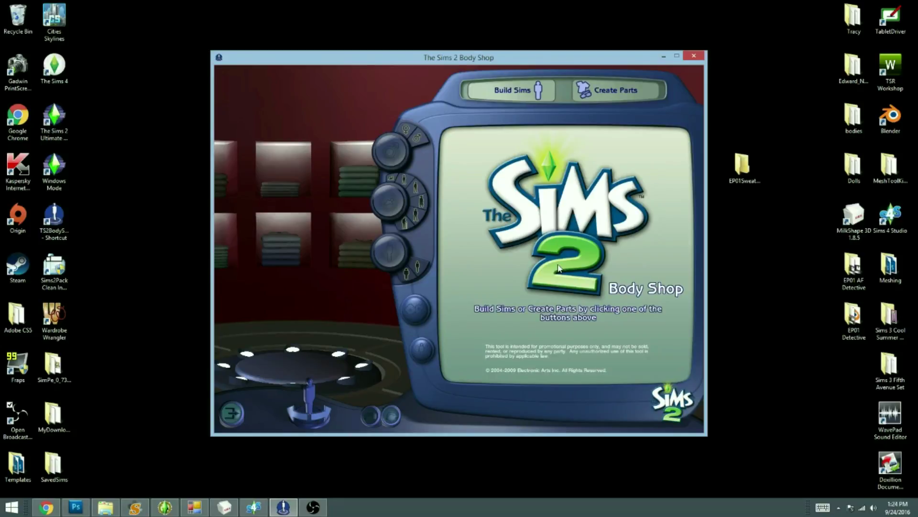
Step: Start a new clothing part for an adult male and show the everyday tops
left_click(614, 91)
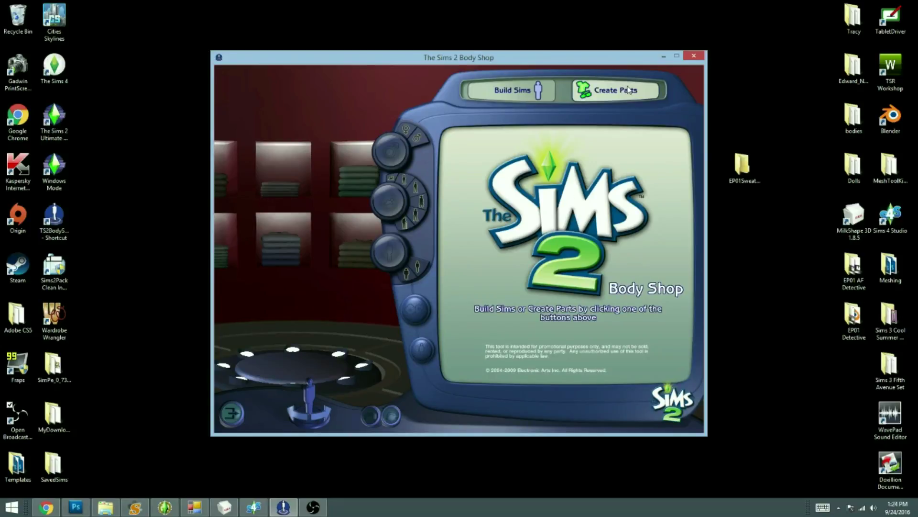
left_click(586, 240)
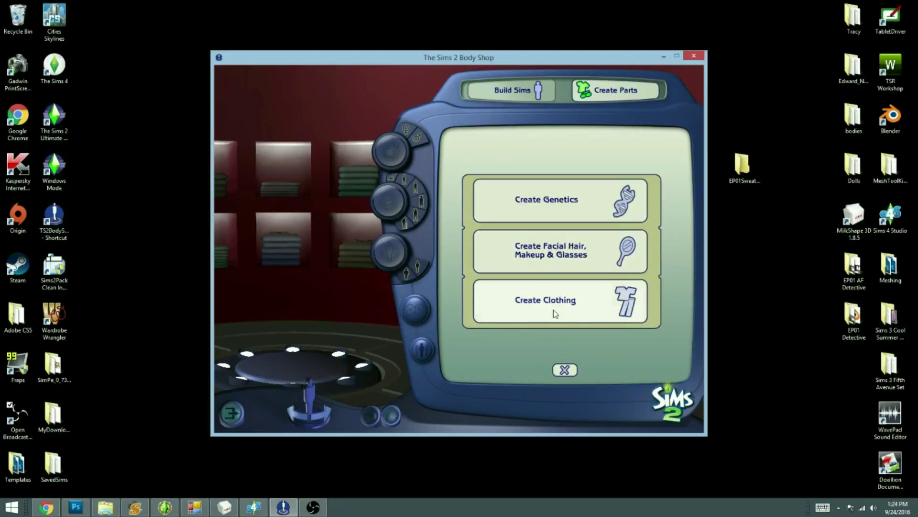
left_click(554, 300)
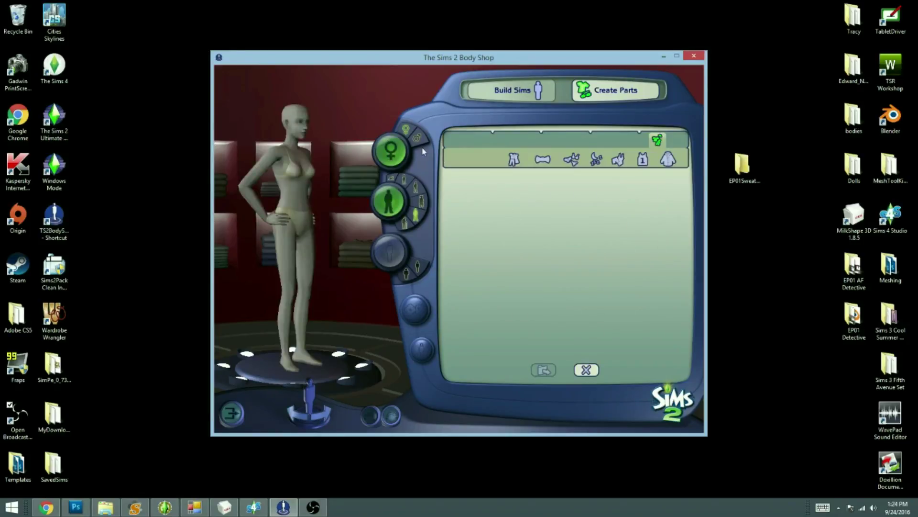
left_click(402, 158)
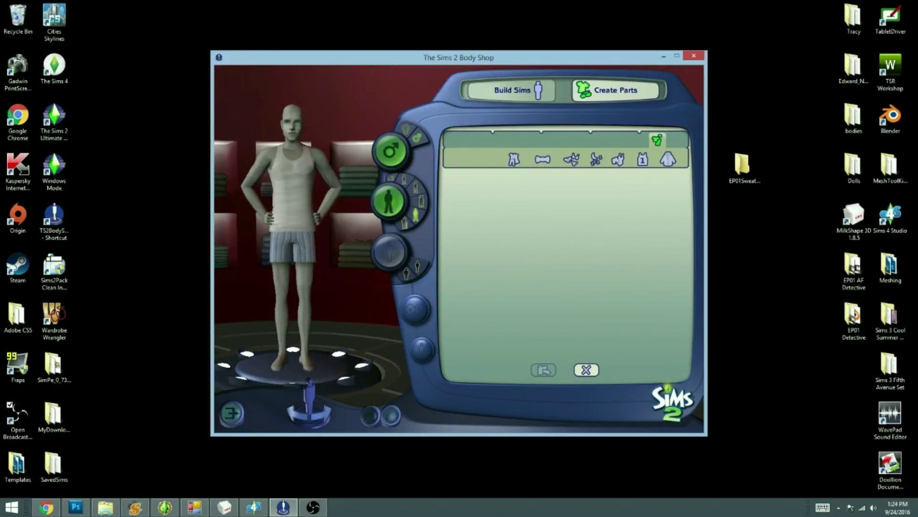
left_click(514, 159)
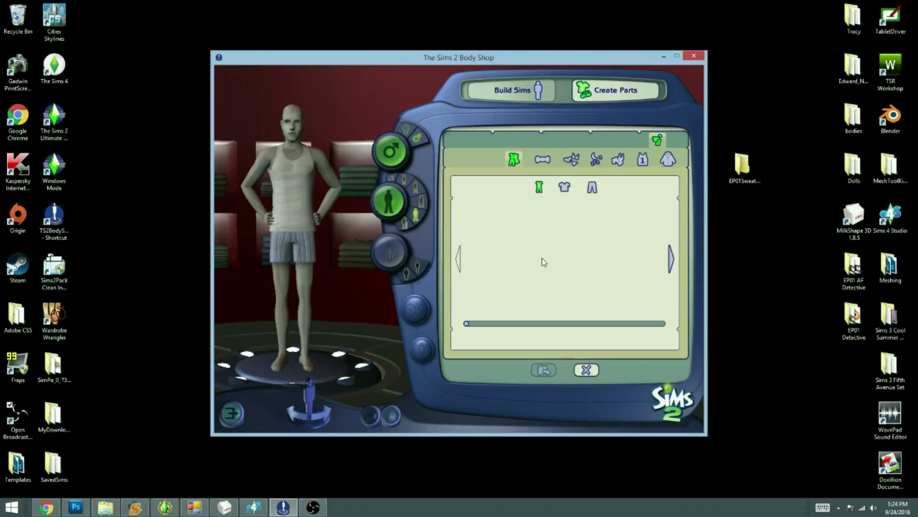
left_click(565, 187)
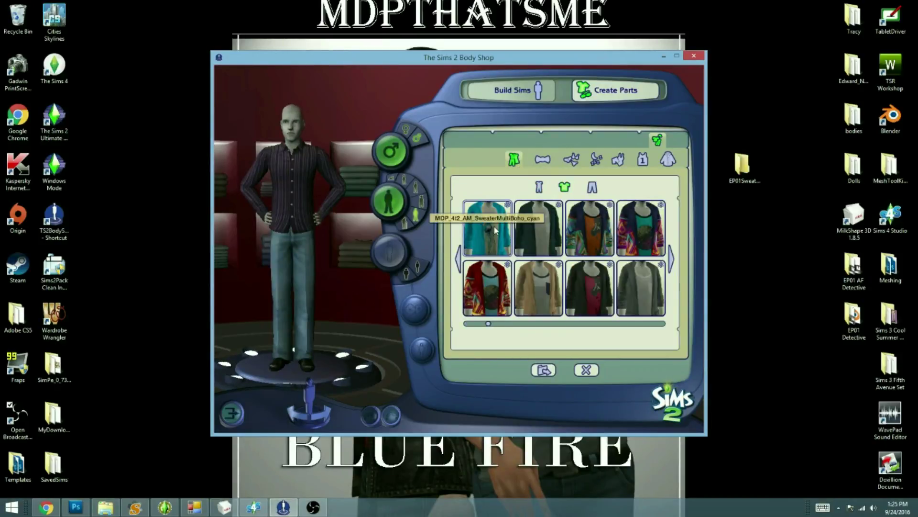
Step: Export the textures of the cyan MDP_4t2_AM_SweaterMultiBoho top as a project named AMTOP
left_click(494, 225)
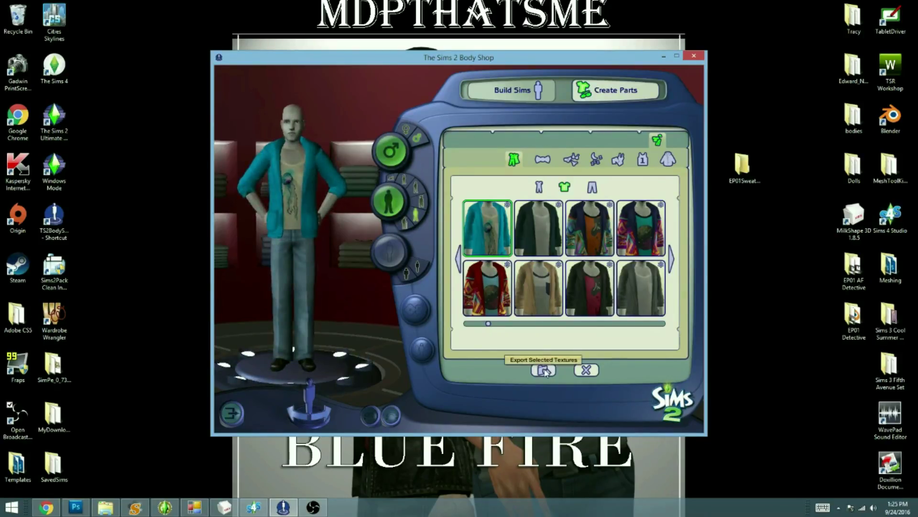
left_click(517, 241)
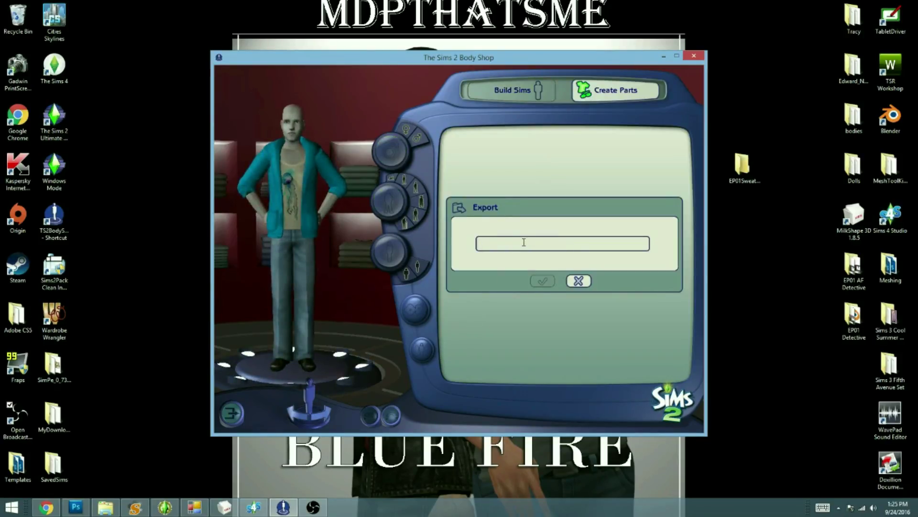
type("AMTOP")
left_click(543, 281)
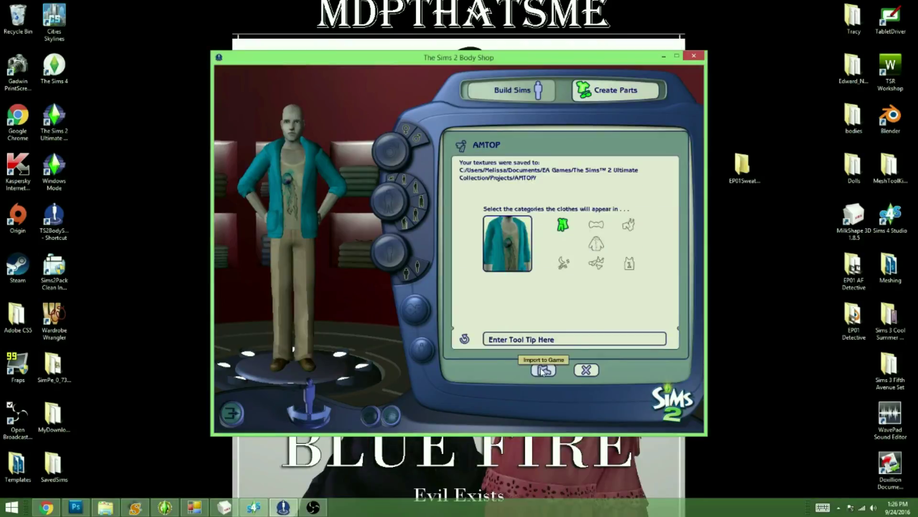
Step: Leave the AMTOP project without importing it to the game and exit Body Shop
left_click(499, 378)
left_click(454, 260)
left_click(587, 371)
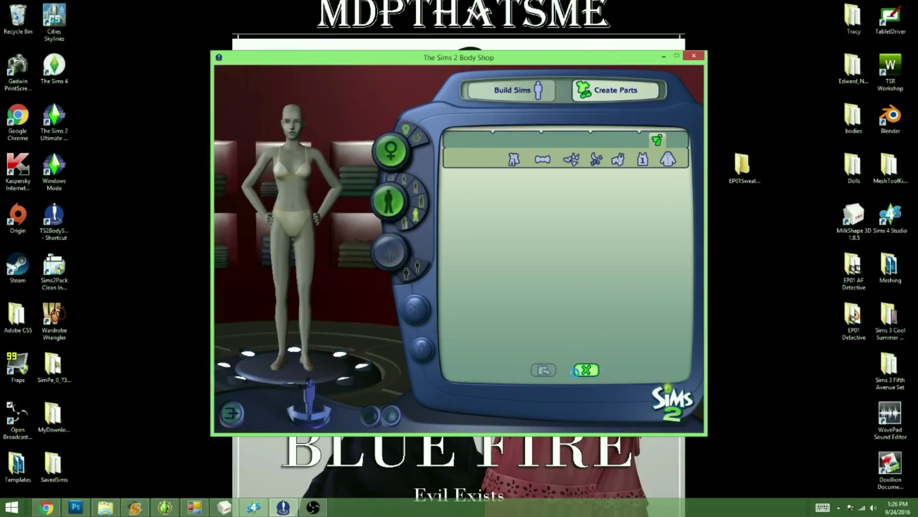
left_click(562, 374)
left_click(560, 373)
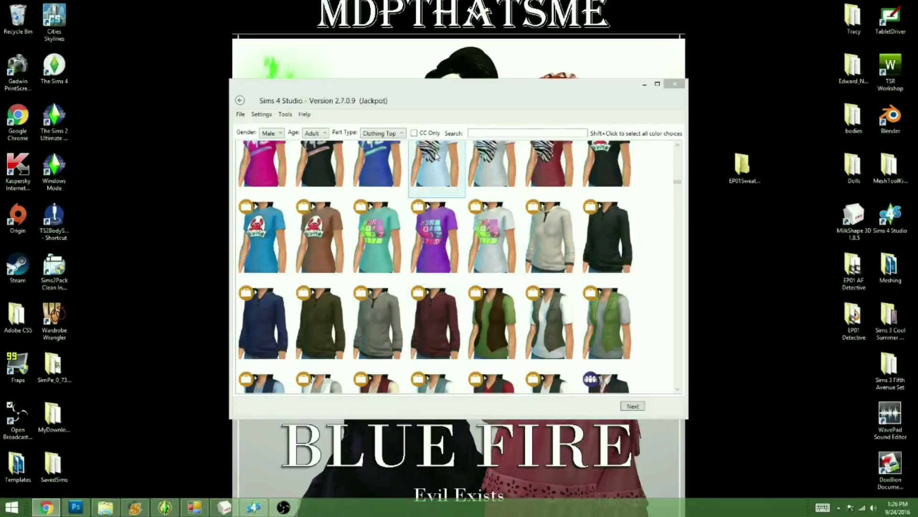
Step: In Sims 4 Studio, start a CAS Create 3D Mesh project and select all six EP01SweaterHoodieHenley swatches, from white to maroon
left_click(241, 102)
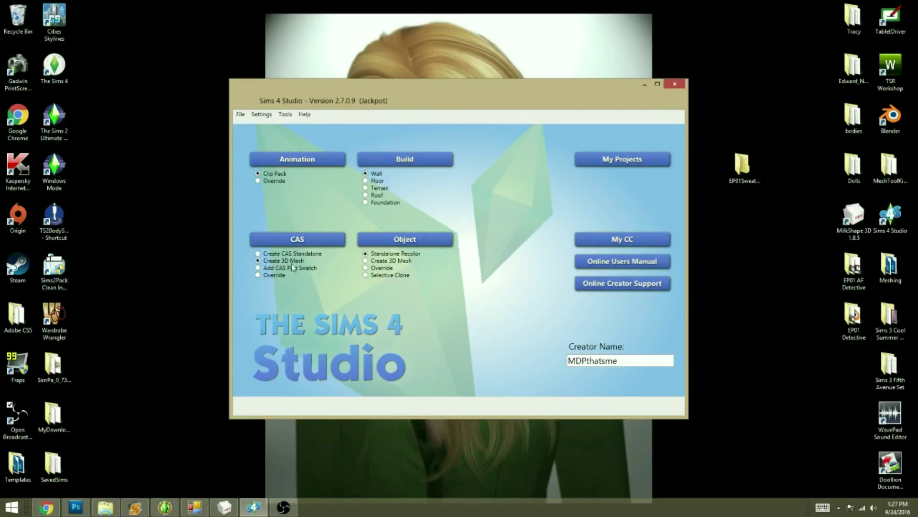
left_click(287, 241)
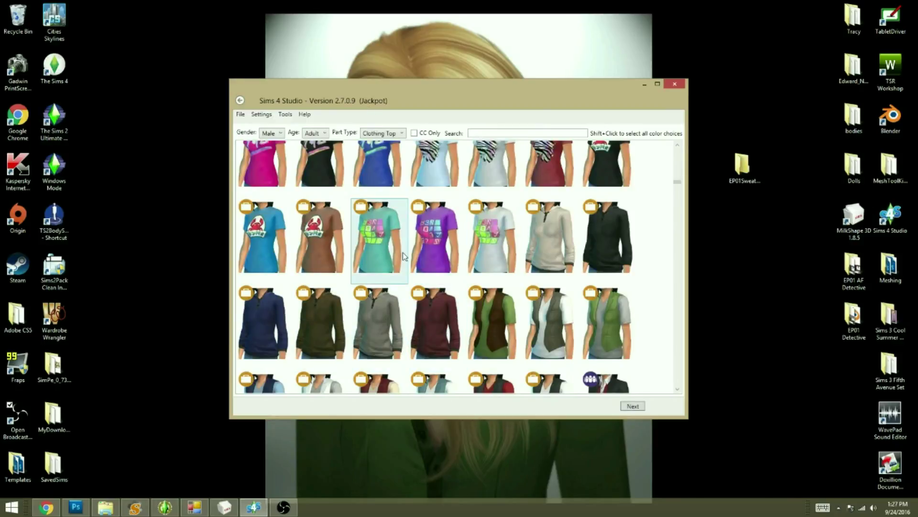
scroll(404, 256, "up", 5)
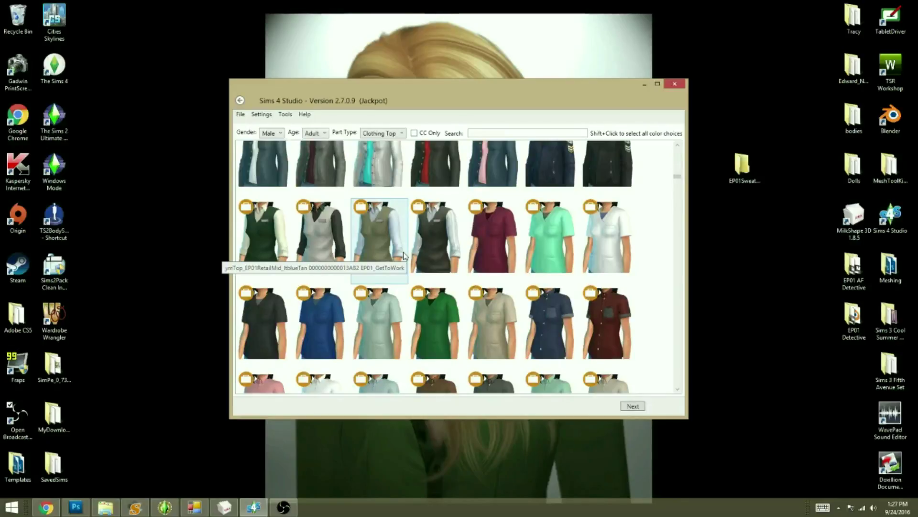
scroll(431, 263, "up", 3)
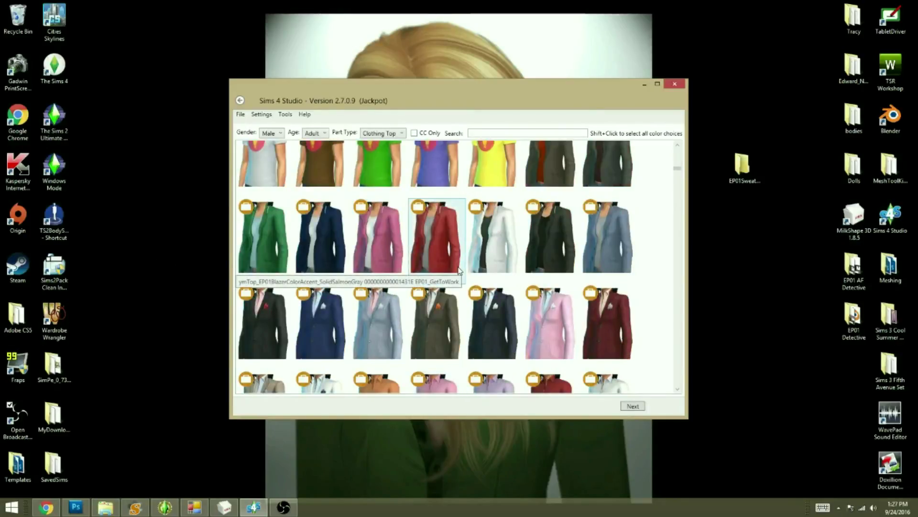
scroll(508, 337, "down", 4)
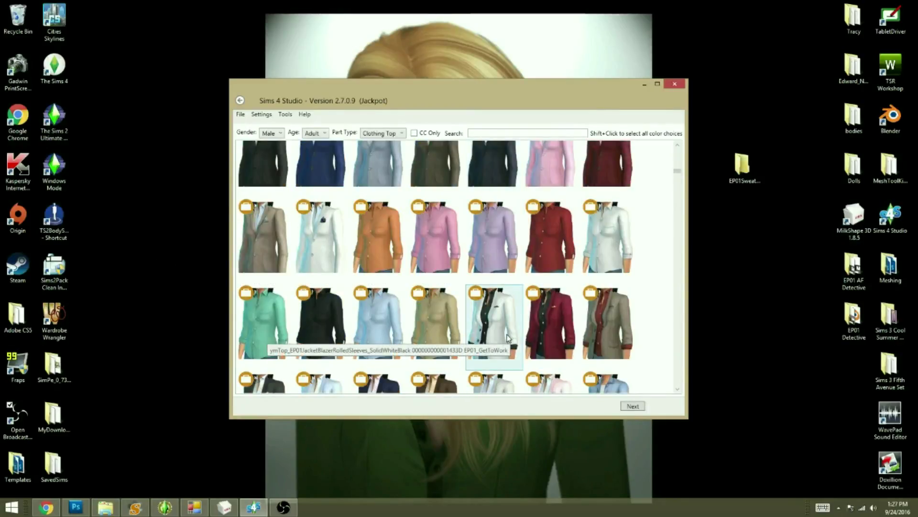
scroll(508, 337, "down", 6)
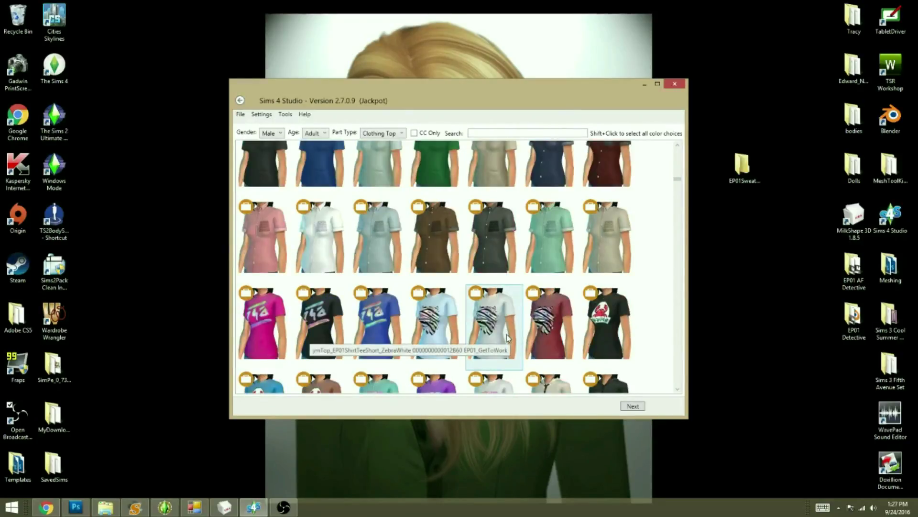
left_click(541, 231)
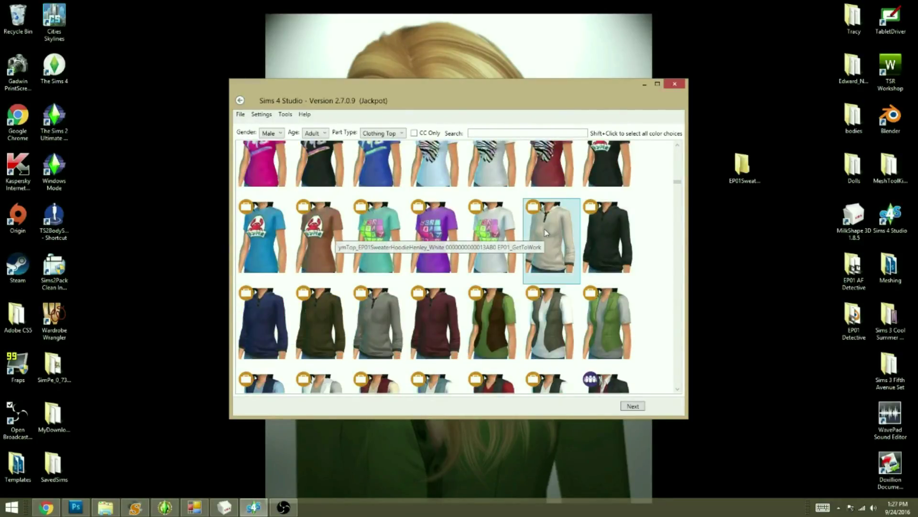
left_click(443, 317, "shift")
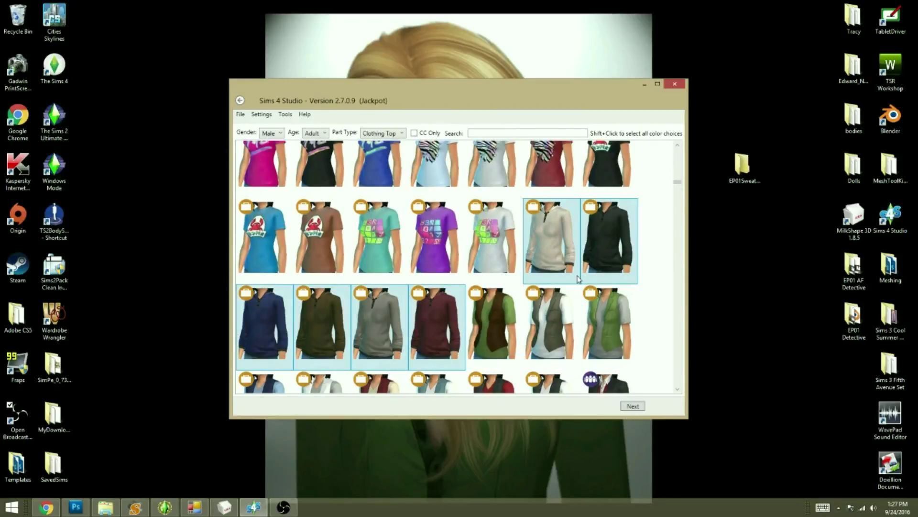
Step: Deselect the six henley hoodie swatches one by one and select the whole white-to-maroon range again
left_click(545, 227, "ctrl")
left_click(612, 228, "ctrl")
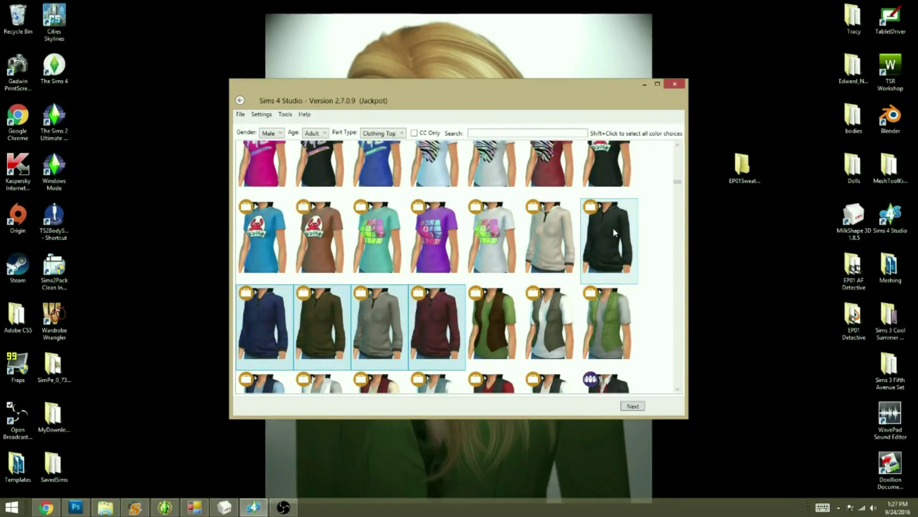
left_click(434, 319, "ctrl")
left_click(393, 325, "ctrl")
left_click(308, 319, "ctrl")
left_click(268, 317, "ctrl")
left_click(549, 220, "ctrl")
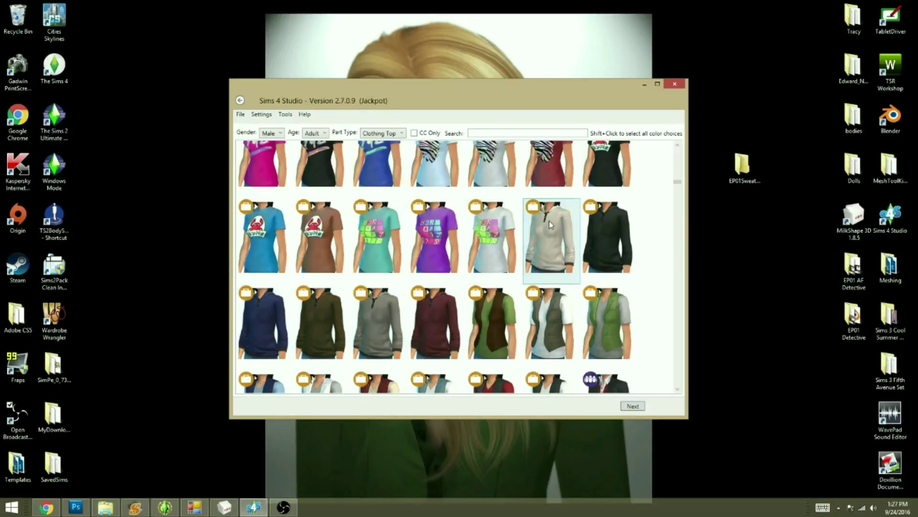
left_click(434, 321, "shift")
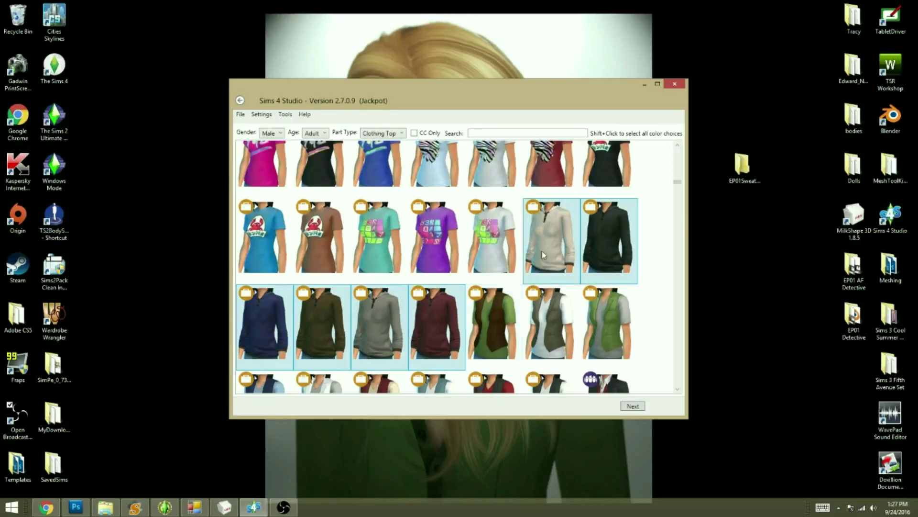
Step: Save the new package as dummy in the EP01SweaterHoodieHenley folder on the Desktop
left_click(632, 407)
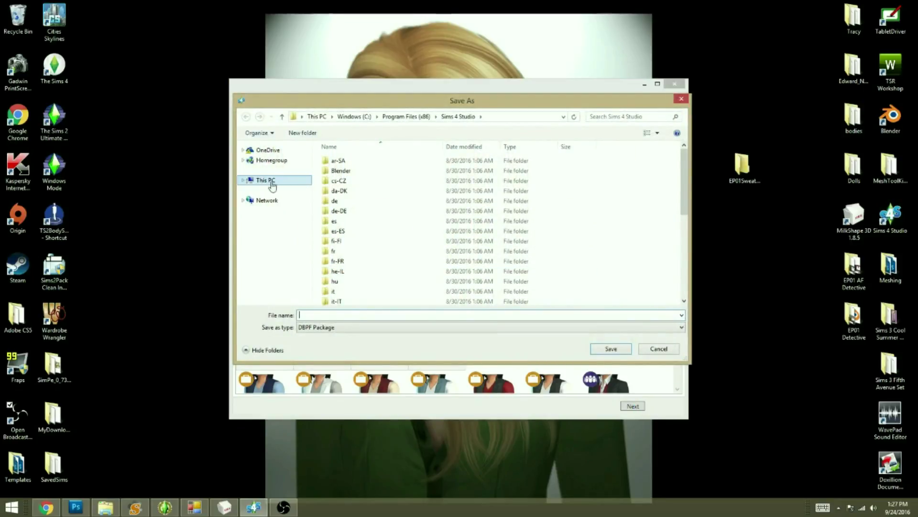
left_click(271, 190)
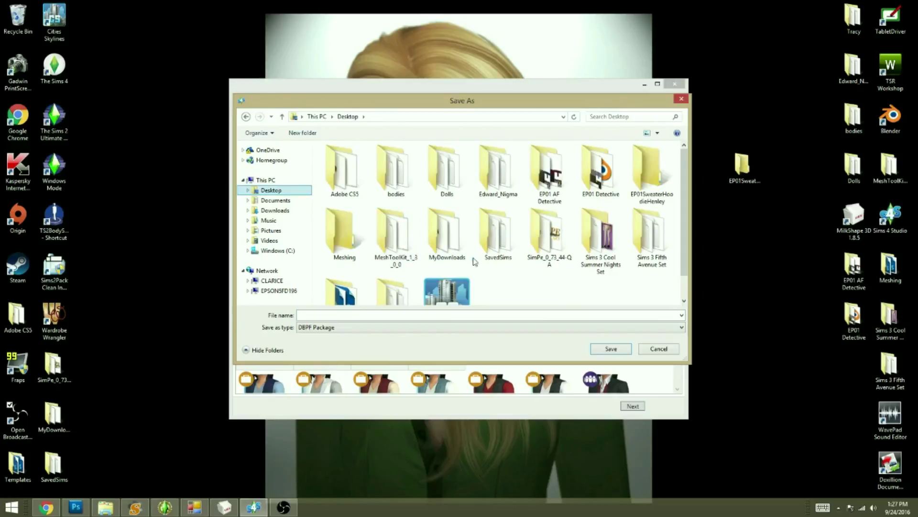
double_click(630, 193)
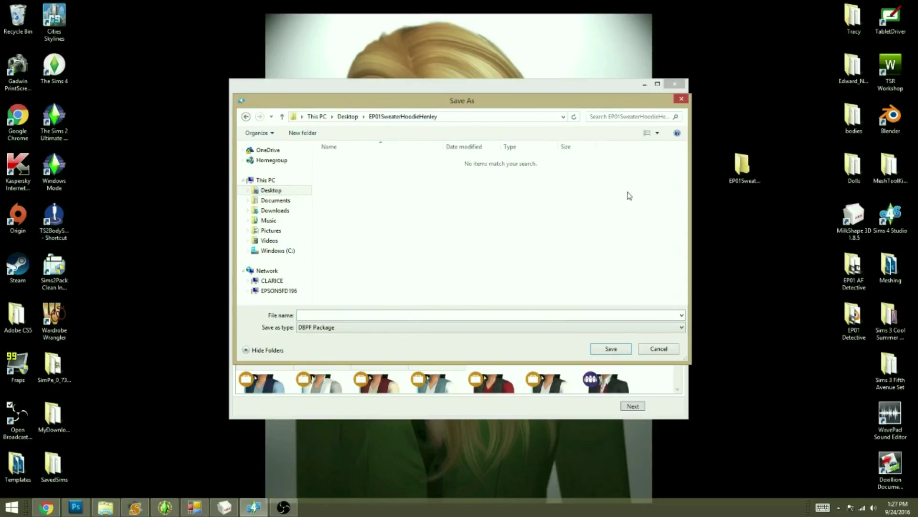
left_click(337, 314)
type("dummy")
key("Return")
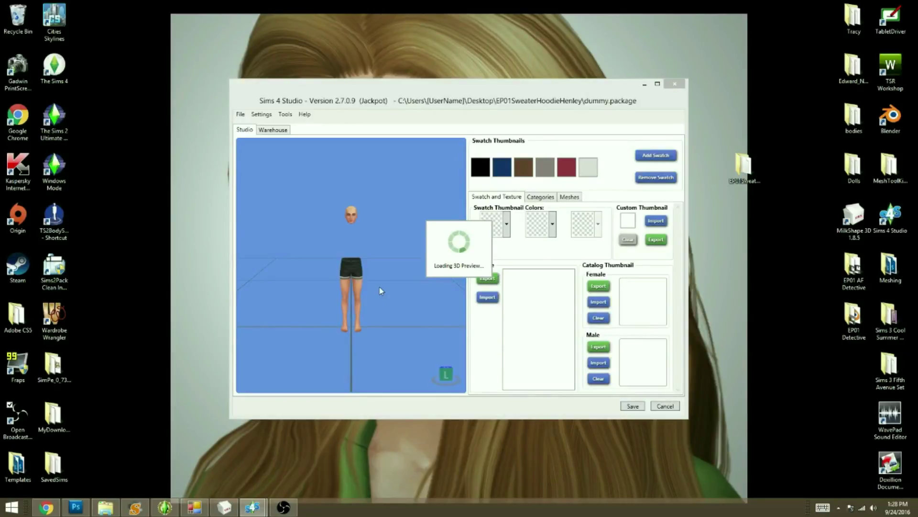
Step: Export the black swatch's texture as a DDS file named black in the EP01SweaterHoodieHenley folder
scroll(386, 295, "up", 5)
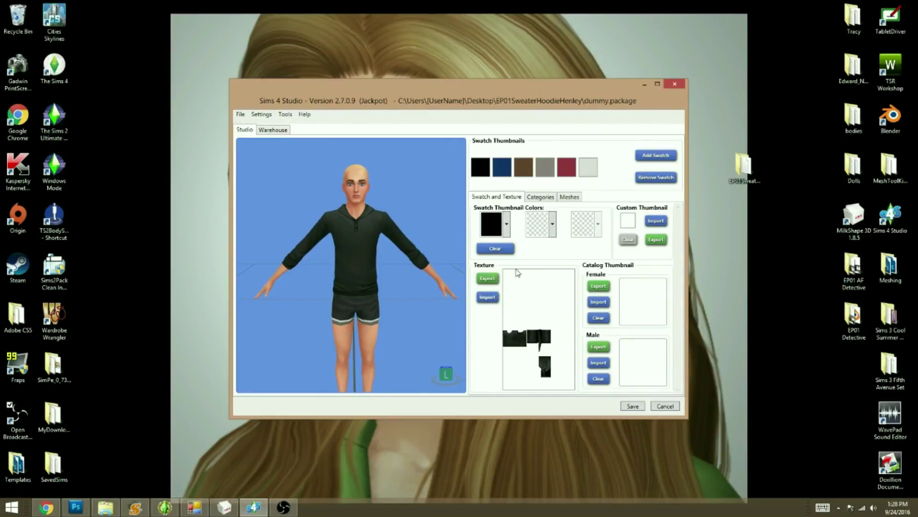
left_click(488, 279)
type("black")
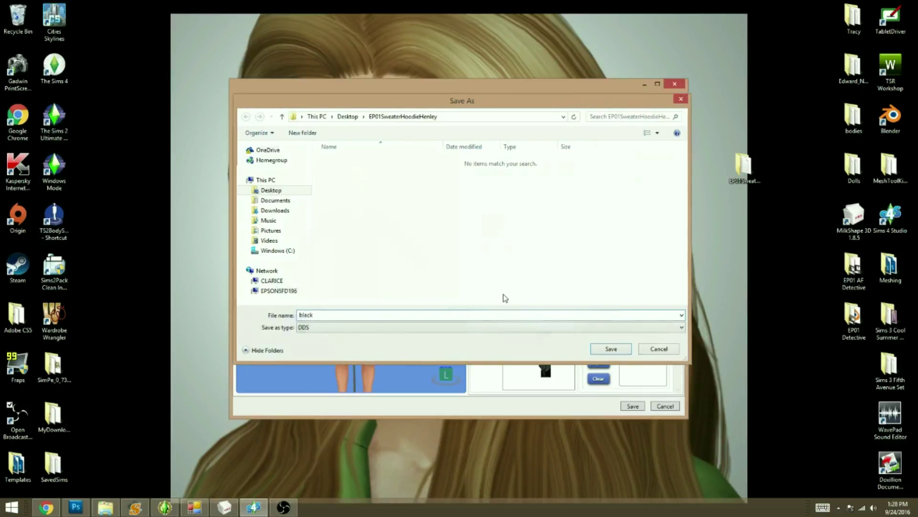
key("Return")
scroll(368, 291, "up", 5)
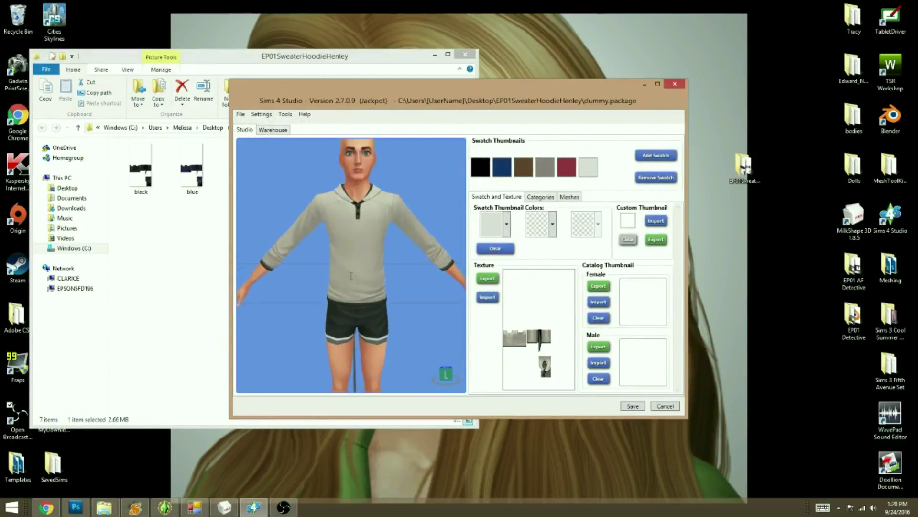
scroll(367, 292, "down", 5)
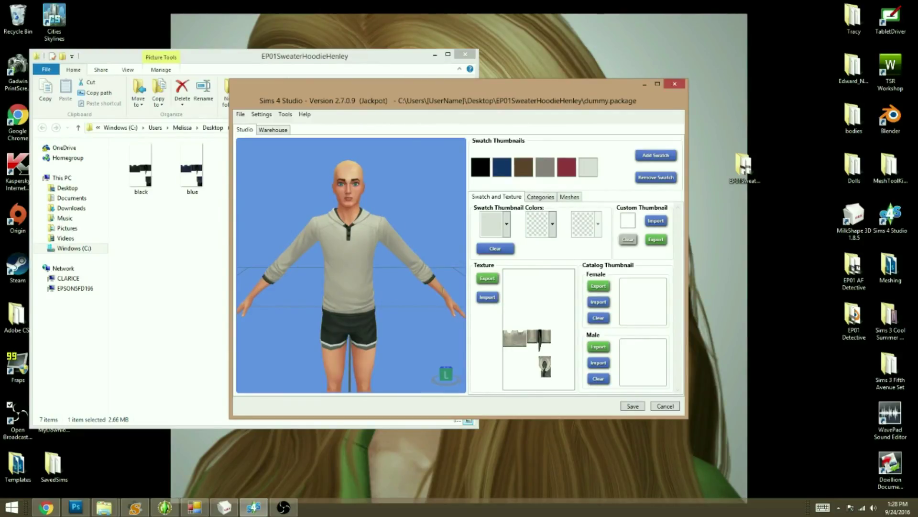
Step: Export the hoodie's LOD 0 mesh as s4mesh and open that file in Blender
left_click(570, 198)
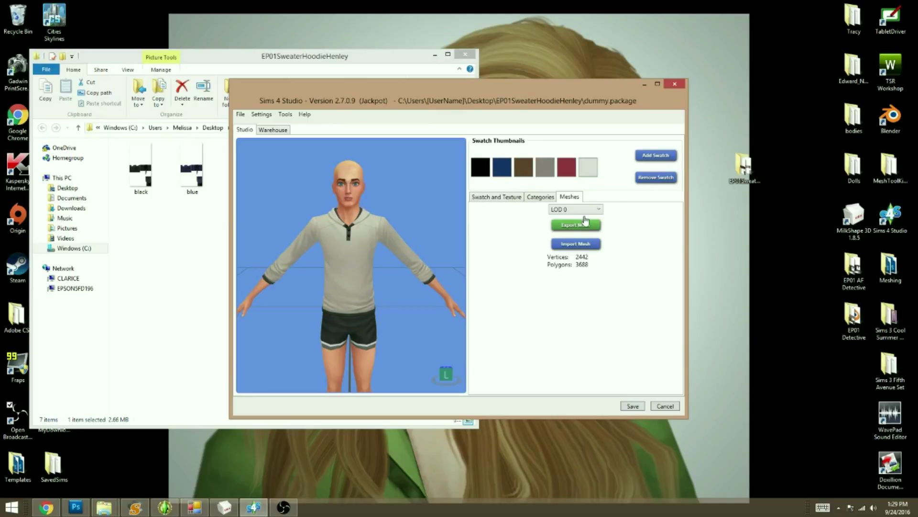
left_click(561, 220)
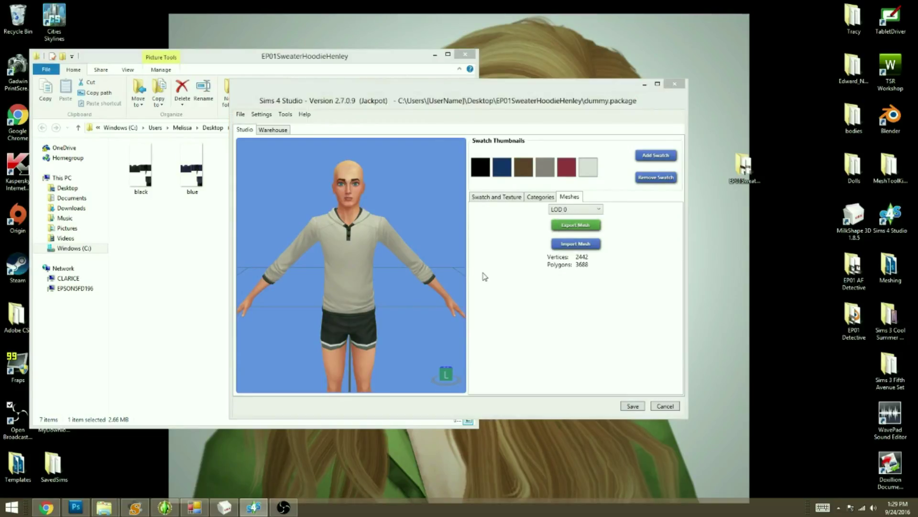
type("sweater")
key("Return")
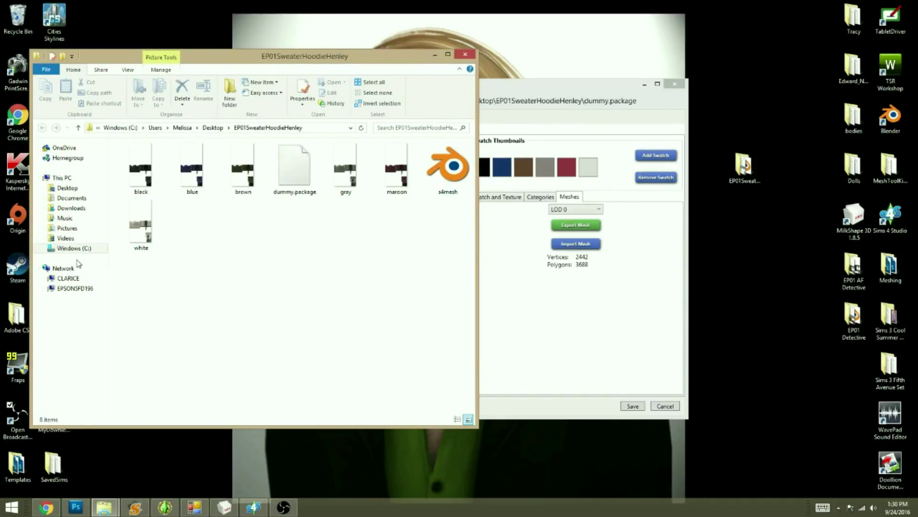
double_click(449, 166)
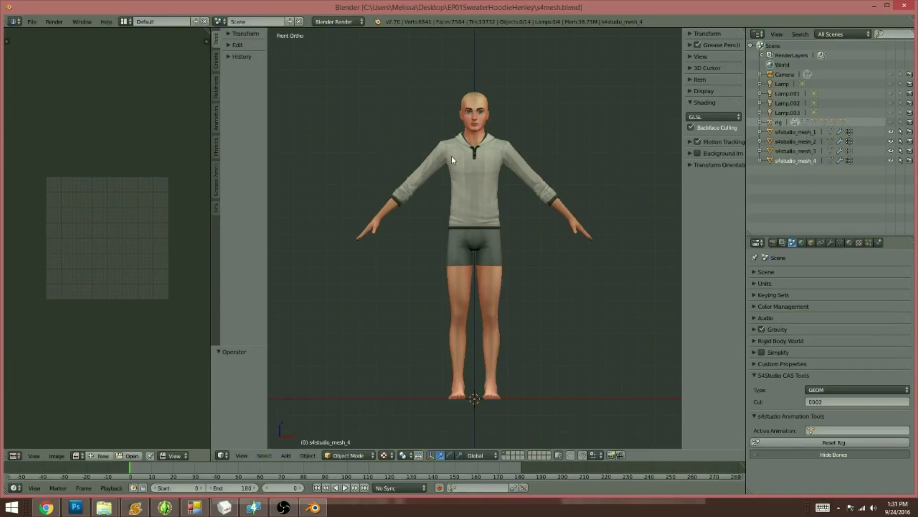
Step: Toggle the visibility of each of the four s4studio meshes off and on to check which body part each contains
left_click(890, 132)
left_click(890, 132)
left_click(891, 132)
left_click(891, 132)
left_click(891, 142)
left_click(891, 142)
left_click(891, 151)
left_click(891, 151)
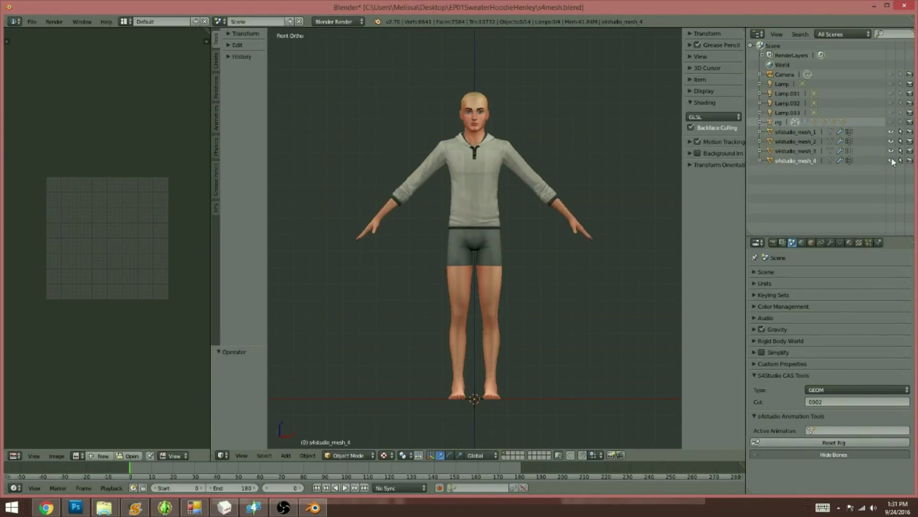
left_click(892, 161)
left_click(892, 161)
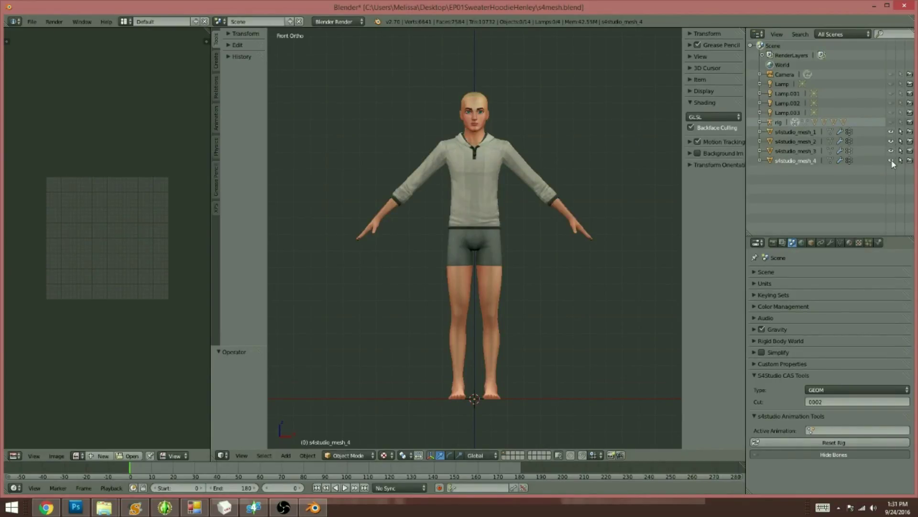
Step: Export all four s4studio meshes as s4mesh.obj in the EP01SweaterHoodieHenley folder, enabling Selection Only, Smooth Groups and Write Normals
left_click(770, 131)
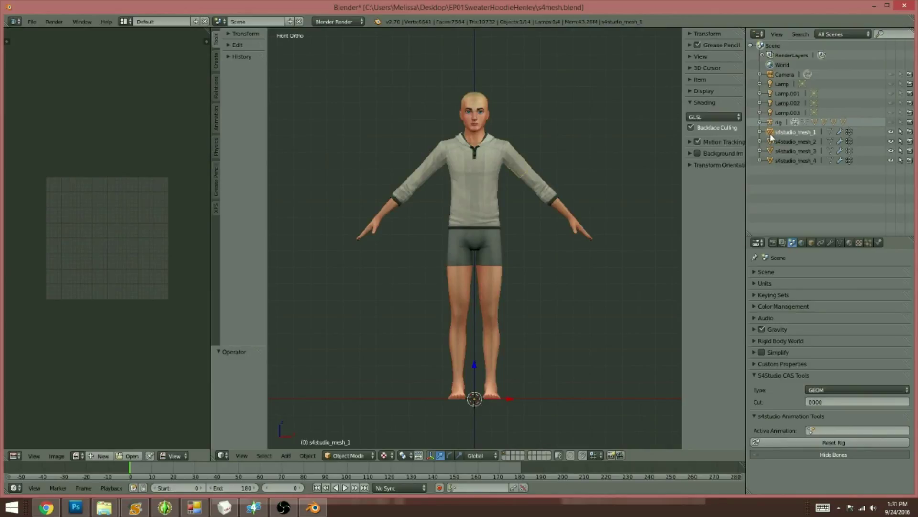
left_click(771, 142, "shift")
left_click(772, 151, "shift")
left_click(772, 161, "shift")
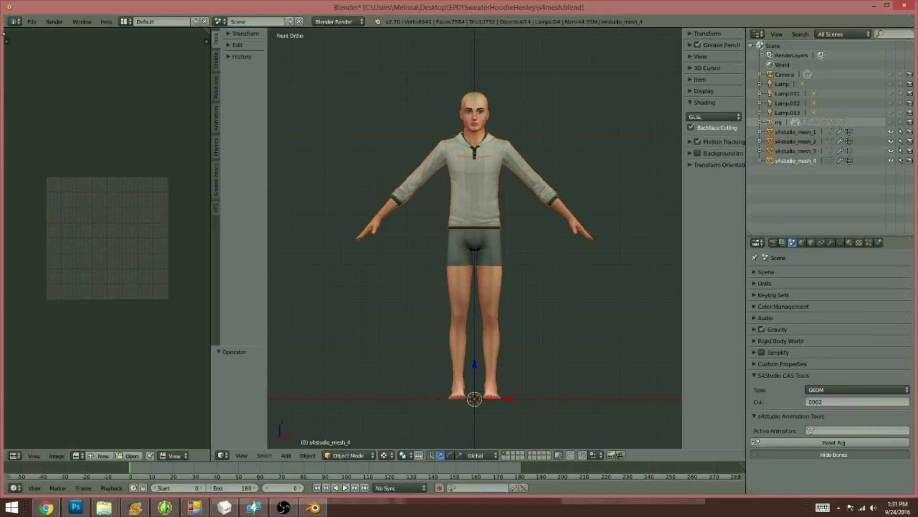
left_click(31, 24)
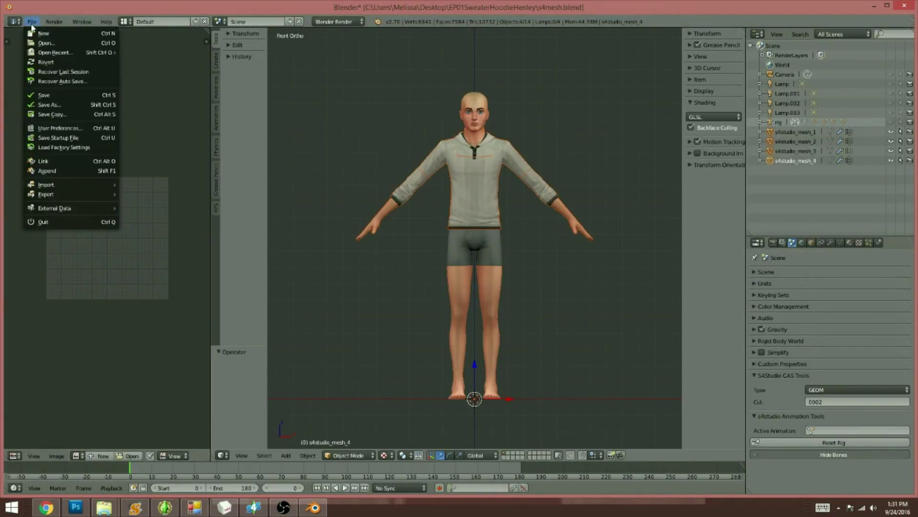
mouse_move(63, 198)
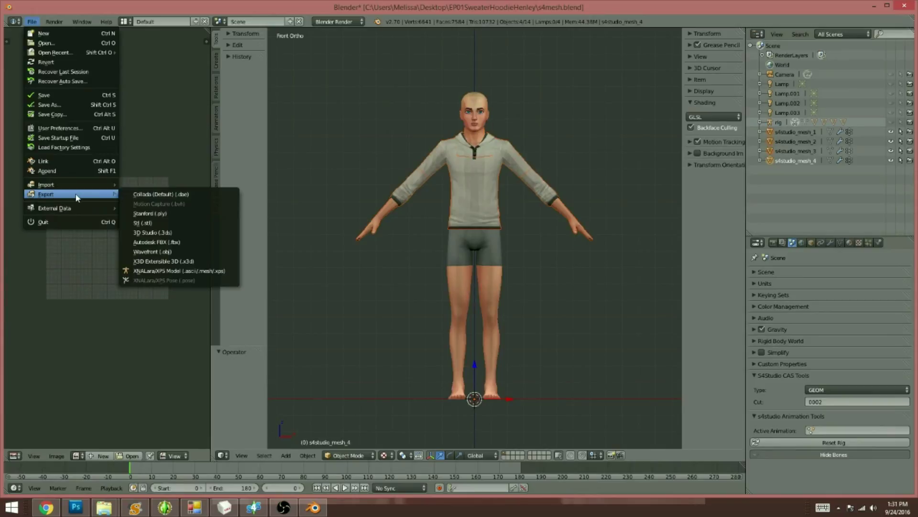
left_click(156, 250)
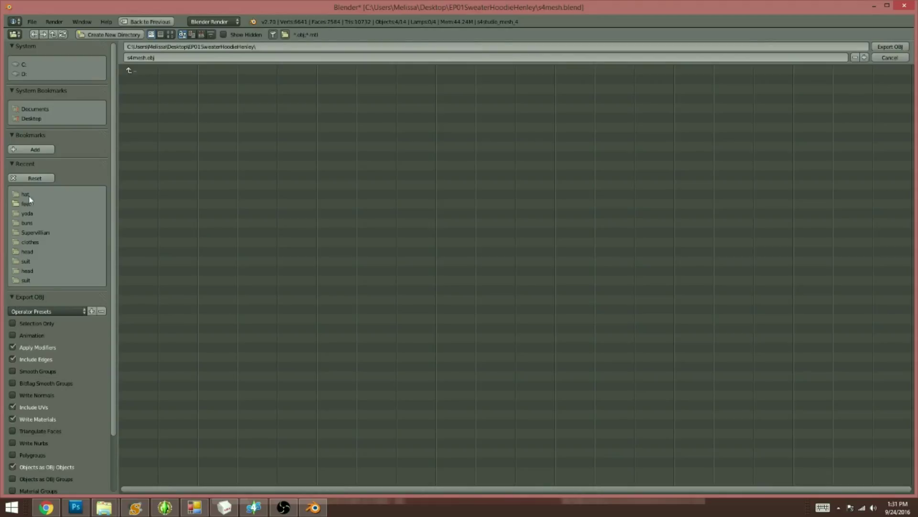
left_click(13, 323)
left_click(12, 372)
left_click(11, 394)
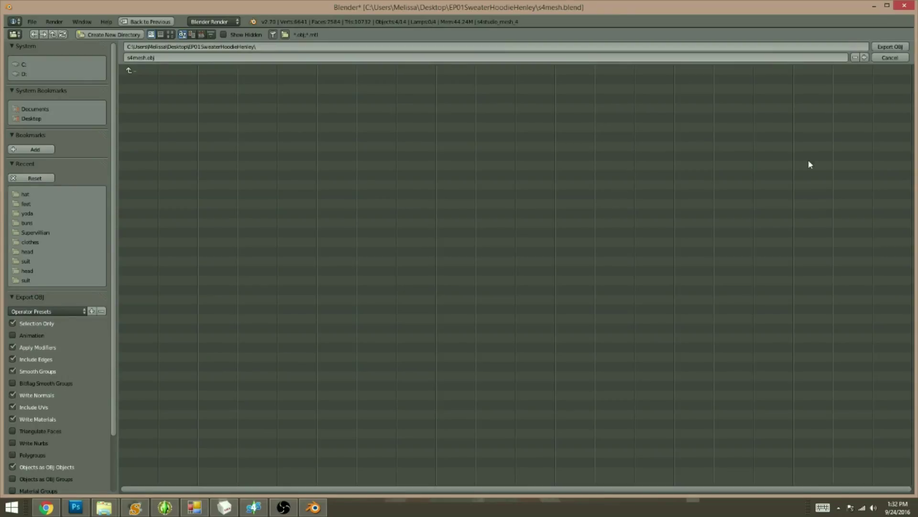
left_click(890, 47)
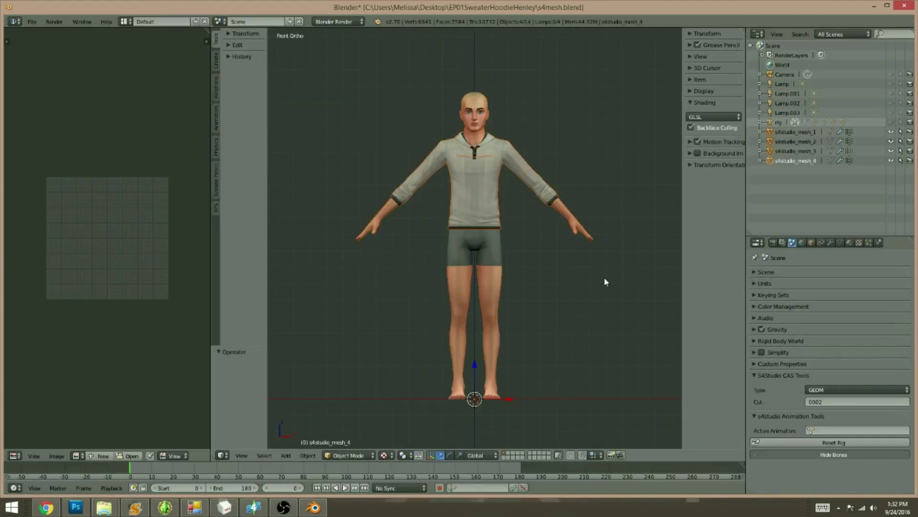
Step: Quit Blender without saving, minimize the hoodie's folder window and switch to MilkShape 3D
left_click(904, 5)
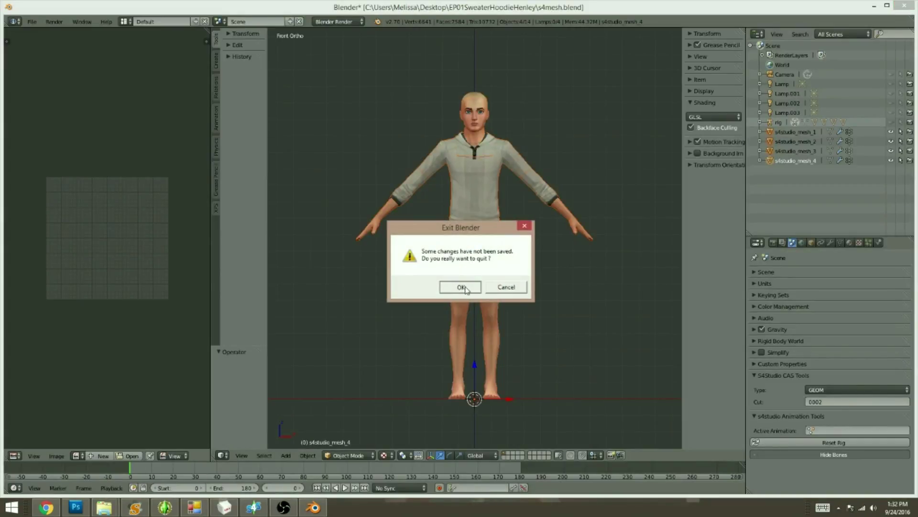
left_click(461, 287)
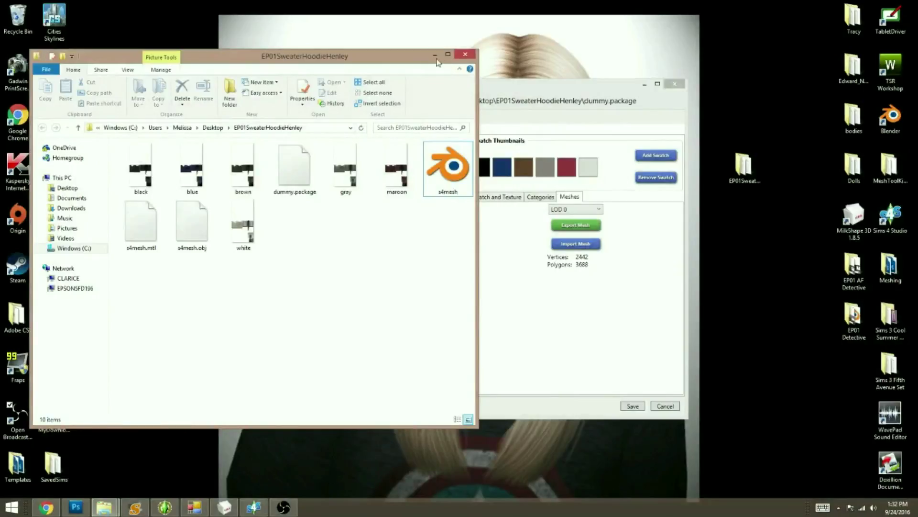
left_click(435, 56)
left_click(224, 507)
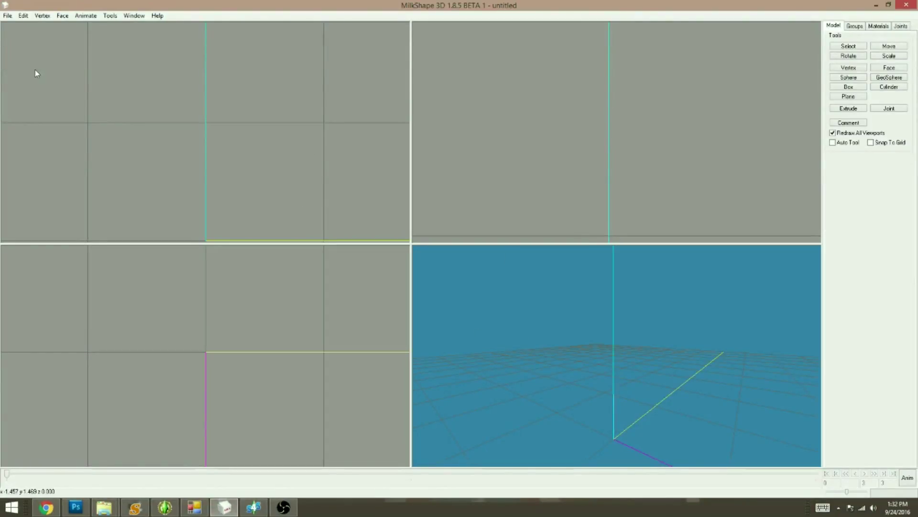
Step: Import s4mesh.obj from the Desktop's EP01SweaterHoodieHenley folder as a Wavefront OBJ and view the hoodie from the front
left_click(857, 48)
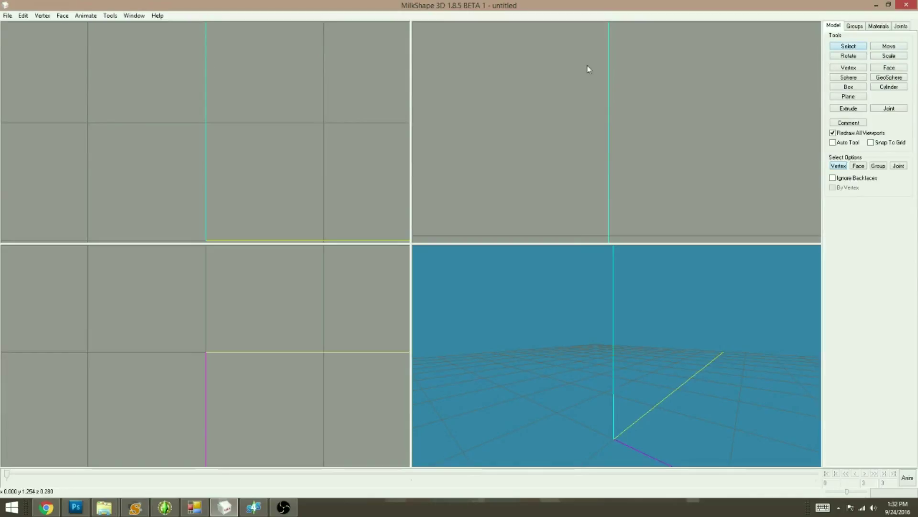
left_click(9, 16)
mouse_move(29, 82)
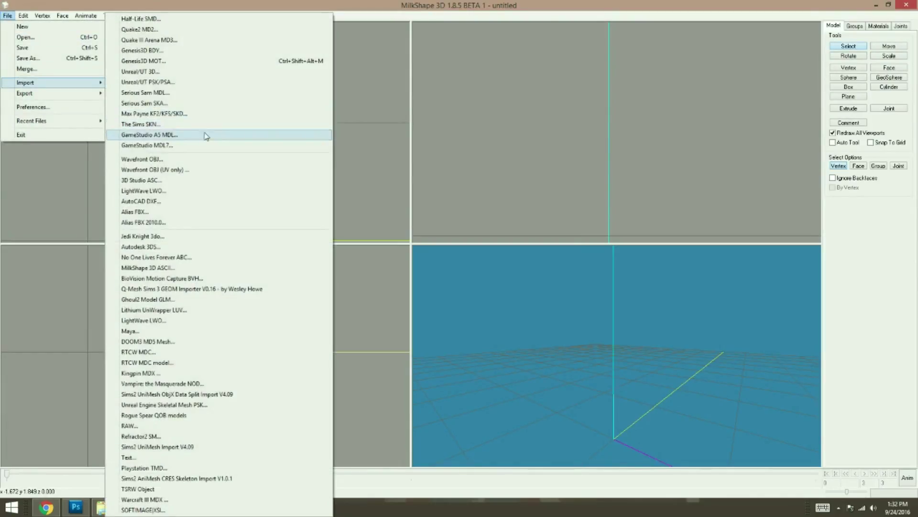
left_click(168, 159)
left_click(41, 96)
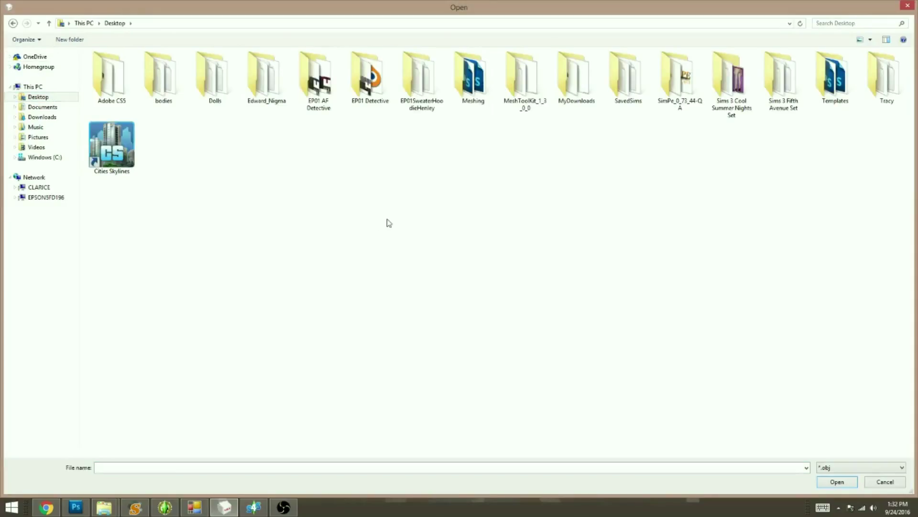
double_click(422, 80)
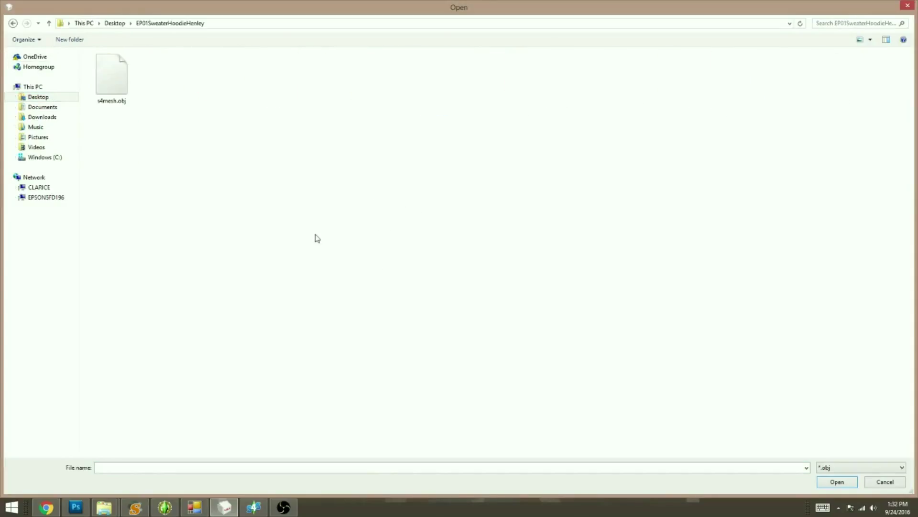
left_click(115, 77)
left_click(825, 484)
left_click_drag(621, 431, 592, 414)
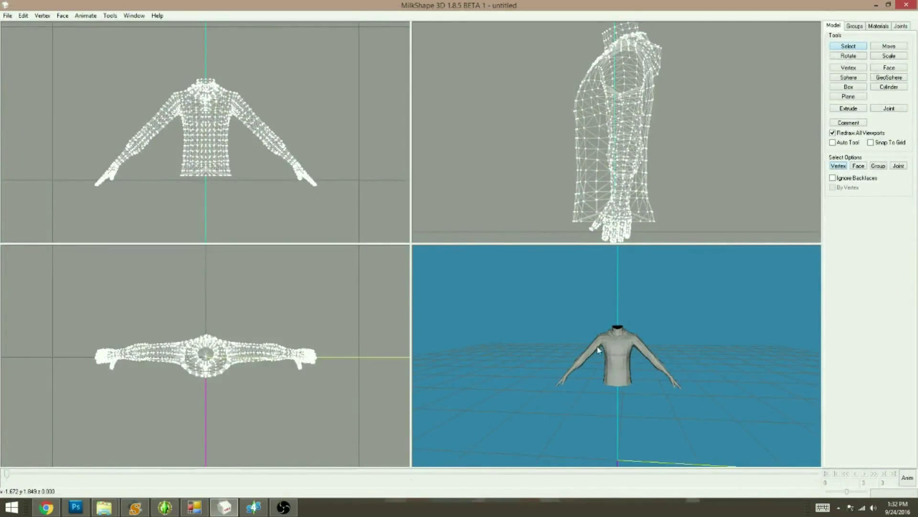
left_click_drag(651, 432, 659, 392, "shift")
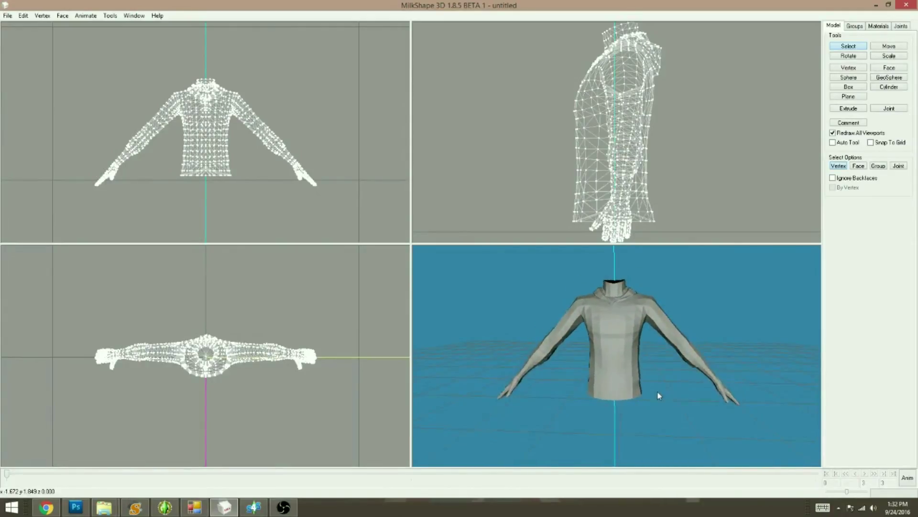
Step: Apply Smooth All to the hoodie mesh's faces and inspect the shading from several angles
left_click(62, 17)
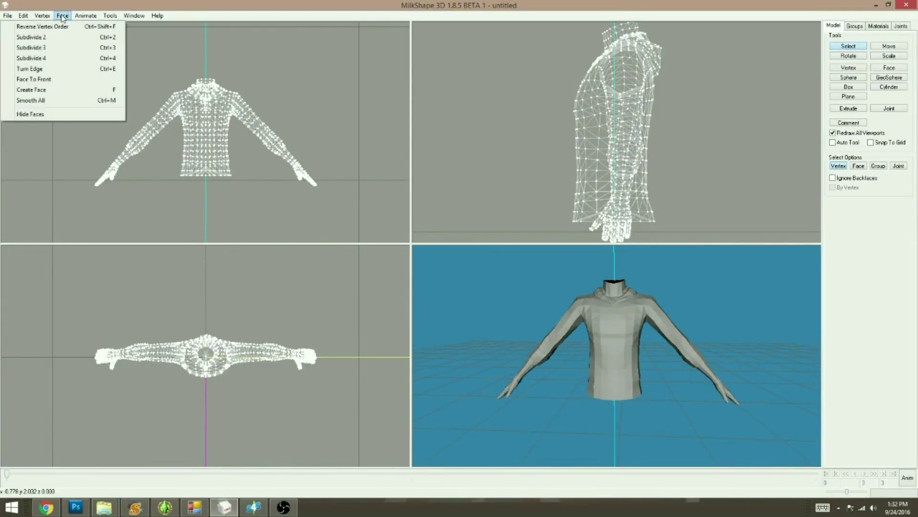
left_click(30, 100)
mouse_move(559, 401)
left_mouse_down()
mouse_move(675, 410)
mouse_move(781, 402)
mouse_move(547, 346)
left_mouse_up()
scroll(567, 338, "up", 3)
left_click_drag(574, 318, 605, 331)
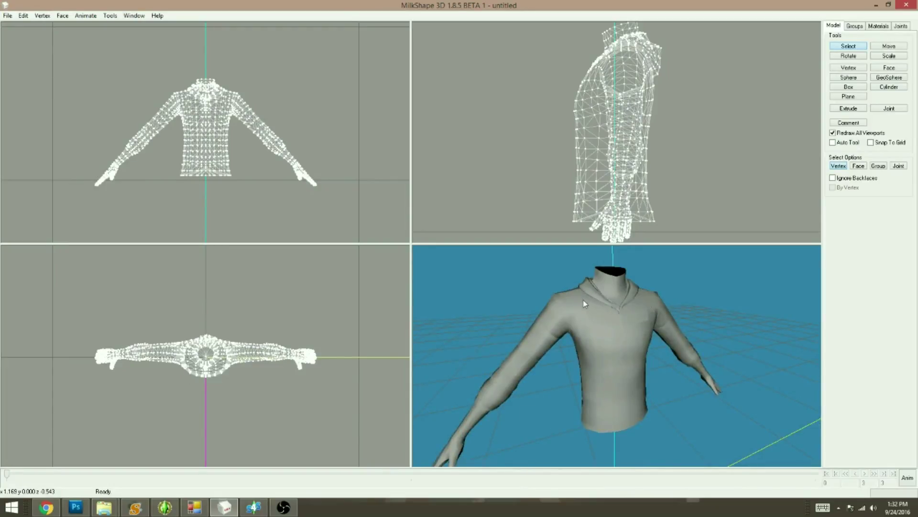
mouse_move(603, 384)
left_mouse_down()
mouse_move(622, 380)
mouse_move(578, 380)
left_mouse_up()
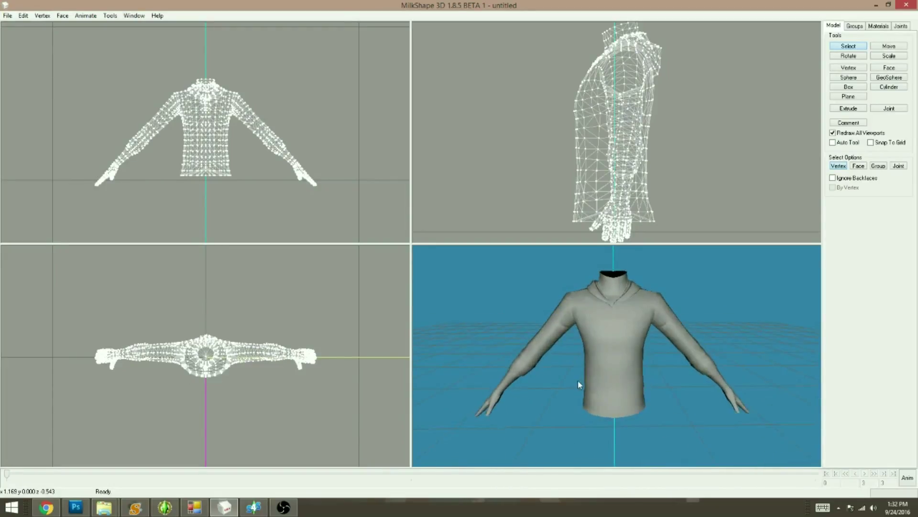
Step: Rename the hoodie's mesh group as group_base
left_click(854, 27)
left_click(859, 140)
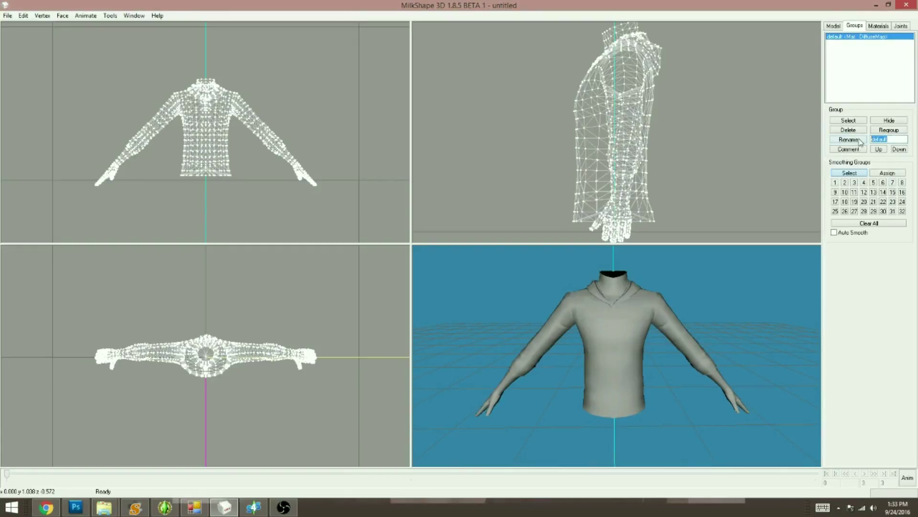
type("group_base")
left_click(849, 139)
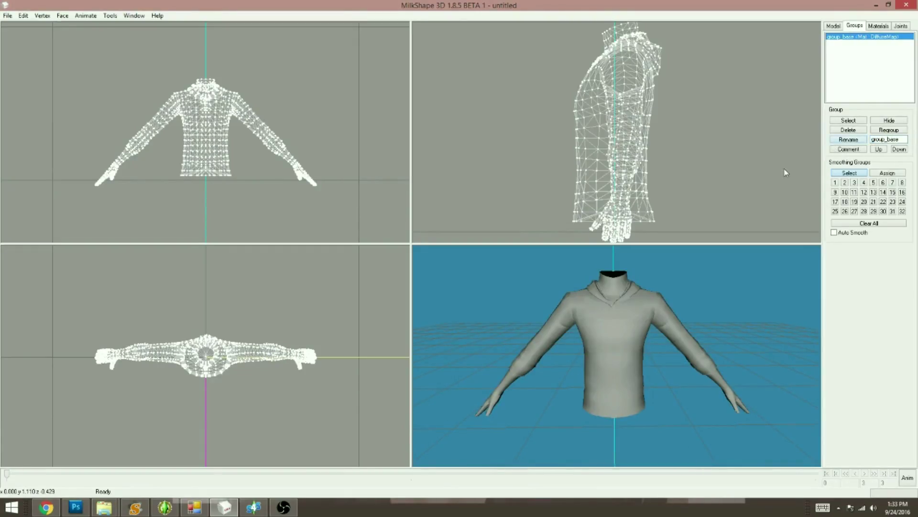
mouse_move(620, 350)
left_mouse_down()
mouse_move(611, 379)
mouse_move(617, 373)
left_mouse_up()
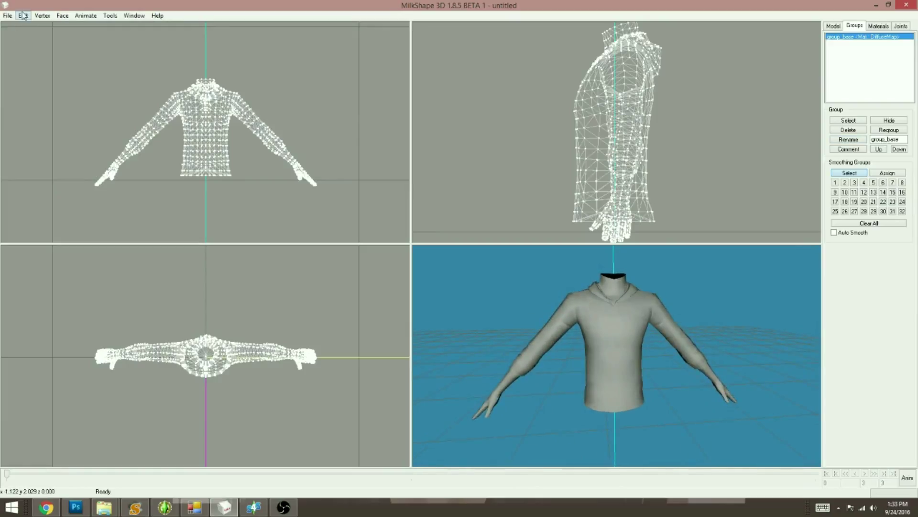
Step: Export the mesh as a TSRW Object named s4mesh2modify in the EP01SweaterHoodieHenley folder, and close MilkShape 3D without saving the model
left_click(8, 16)
mouse_move(33, 93)
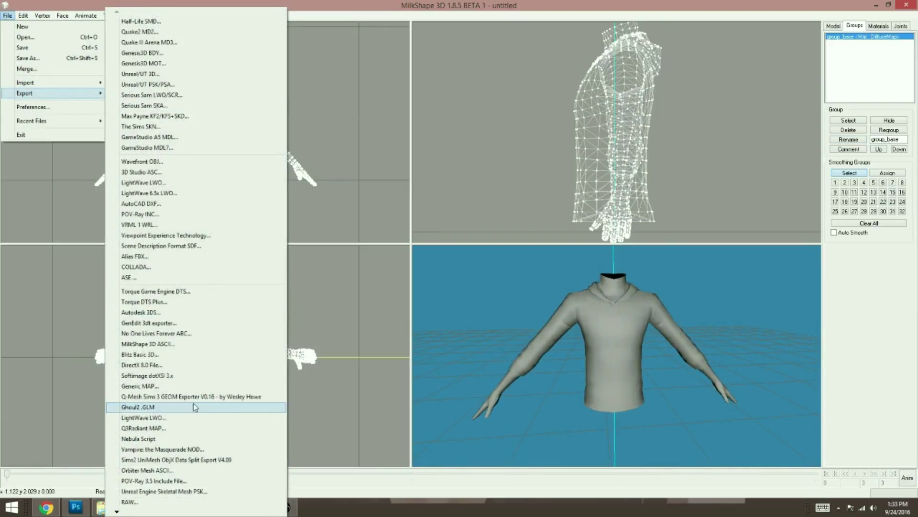
mouse_move(121, 512)
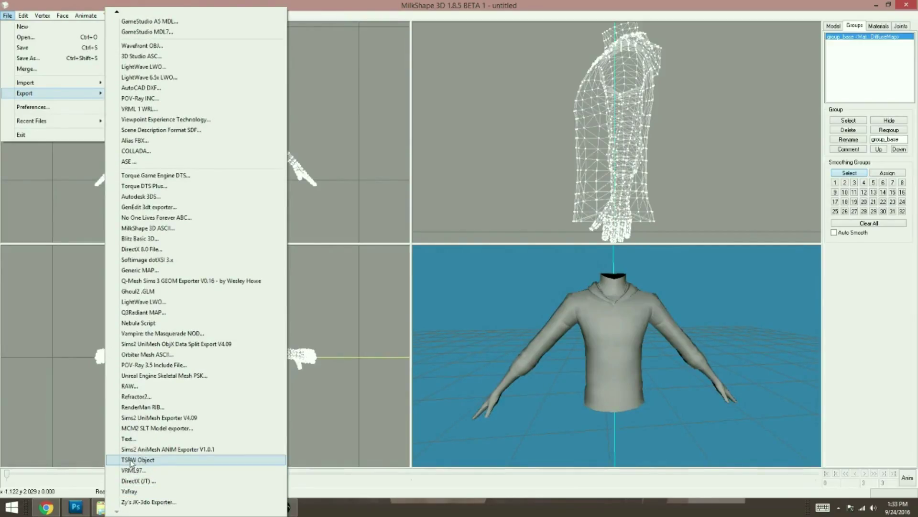
left_click(132, 460)
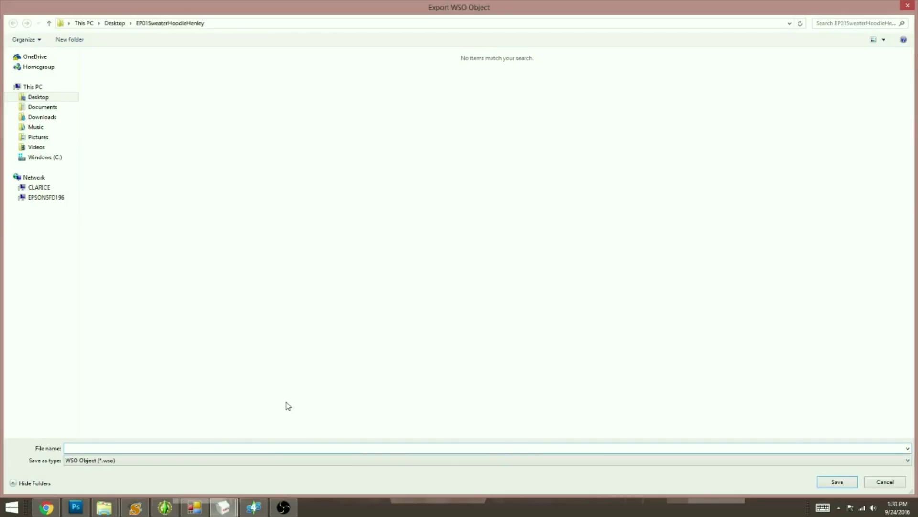
type("s4m")
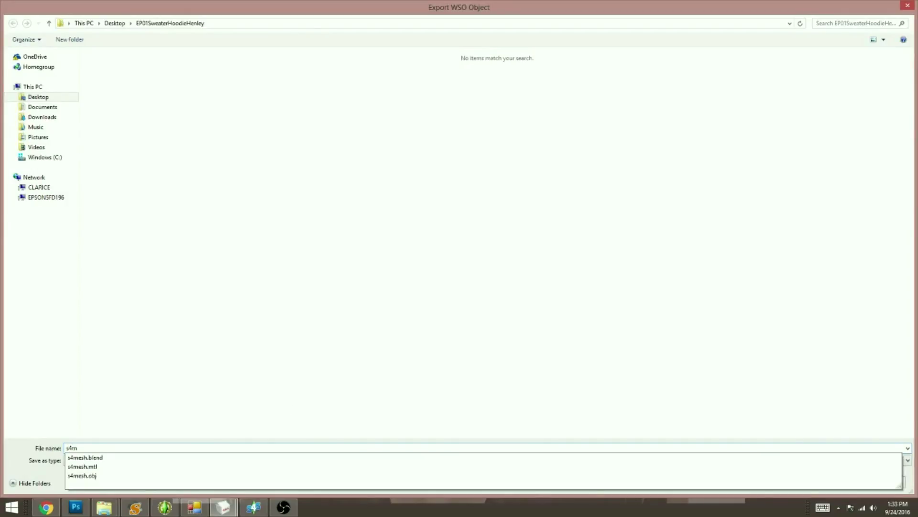
type("esh2modify")
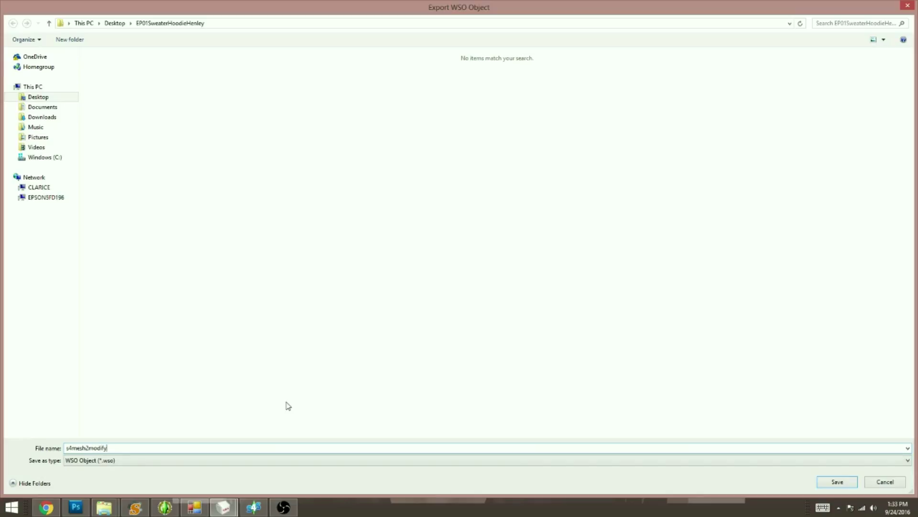
key("Return")
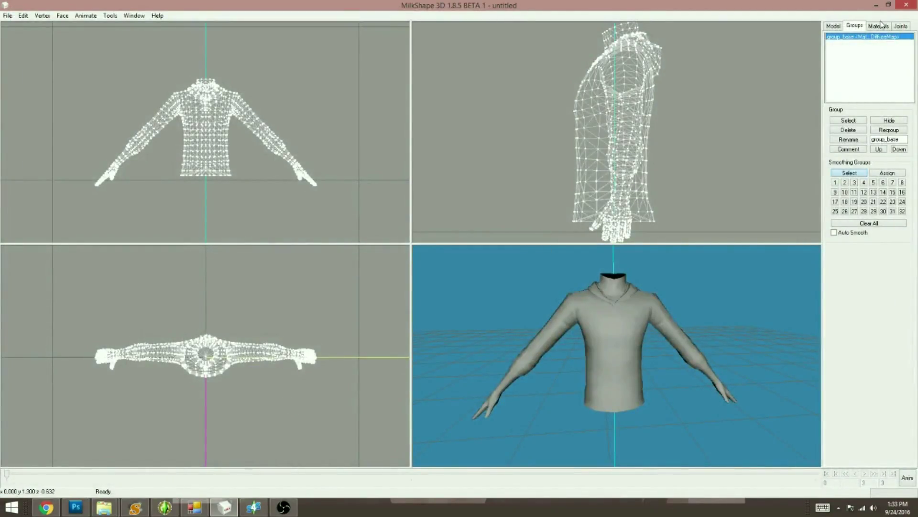
left_click(906, 5)
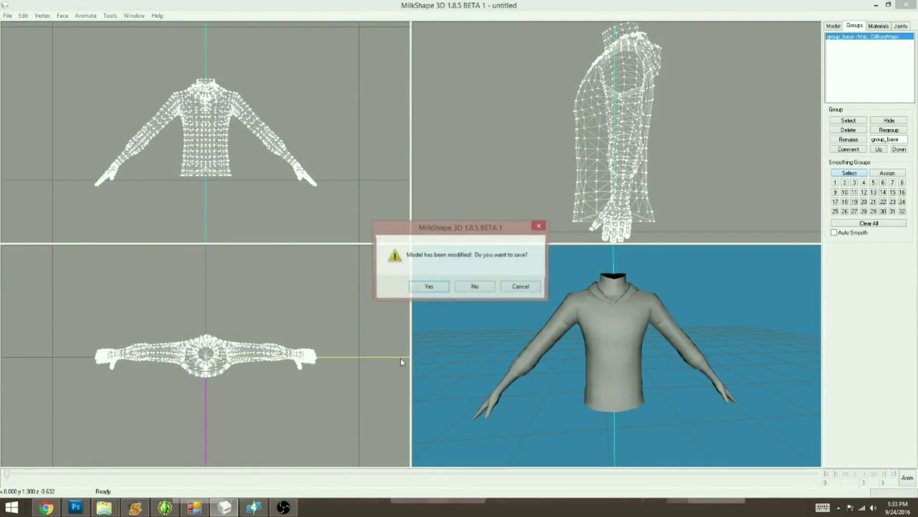
left_click(474, 287)
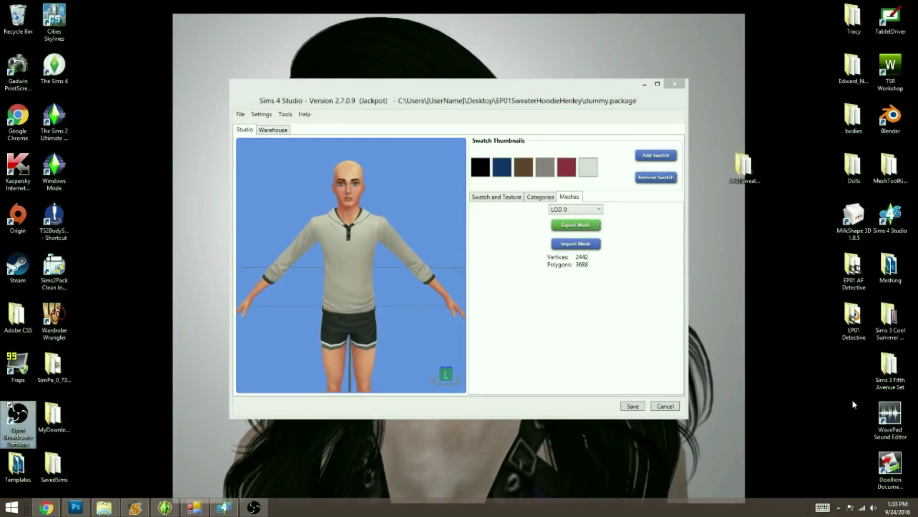
Step: Check the Sims 3 Cool Summer Nights Set folder, close it and open the Sims 3 Fifth Avenue Set folder on the Desktop
double_click(889, 318)
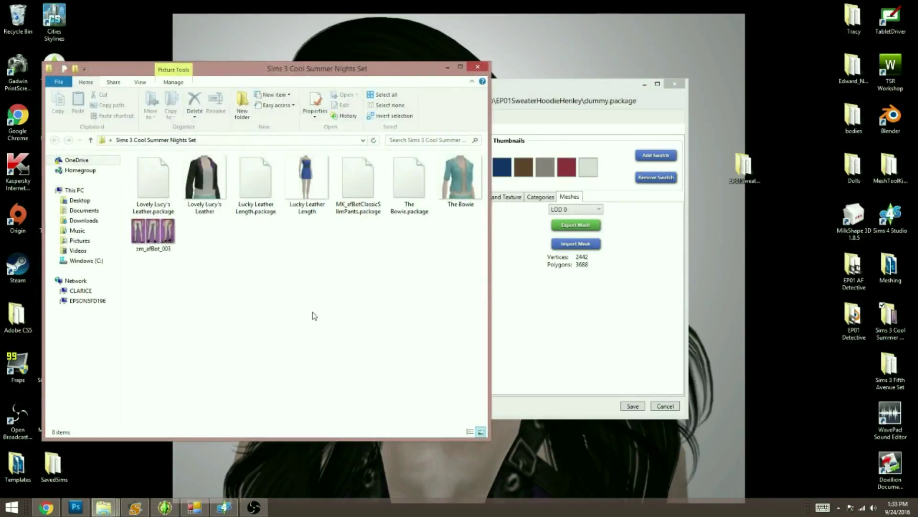
left_click(477, 67)
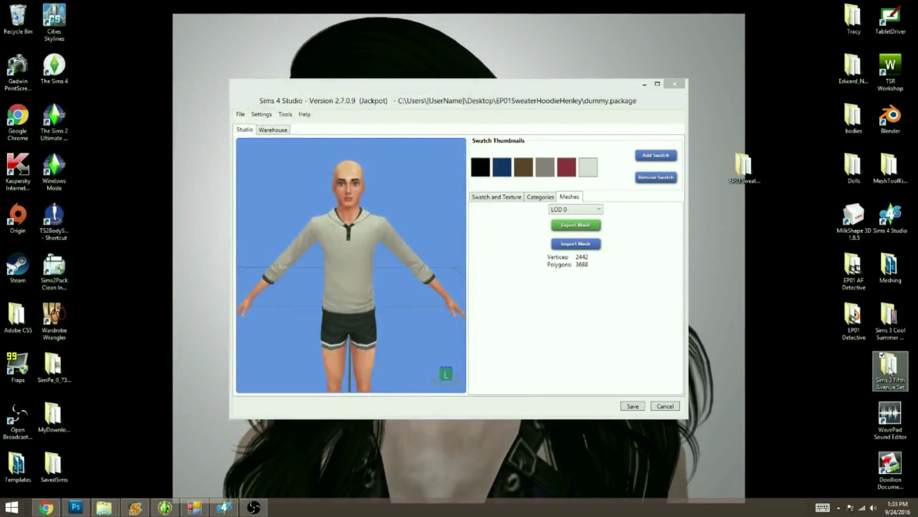
key("Return")
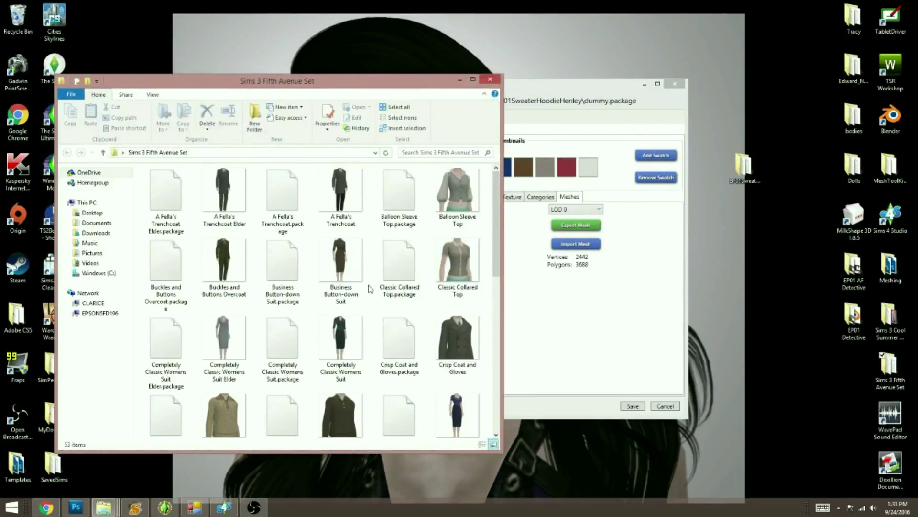
Step: Look through the Sims 3 Fifth Avenue Set folder for the Double Knit Sweater and minimize the folder window
left_click_drag(496, 242, 496, 302)
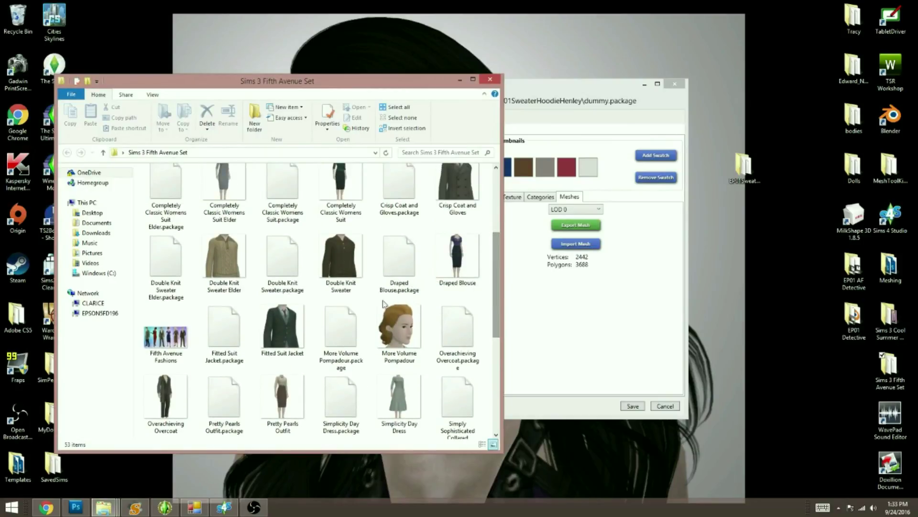
left_click(341, 290)
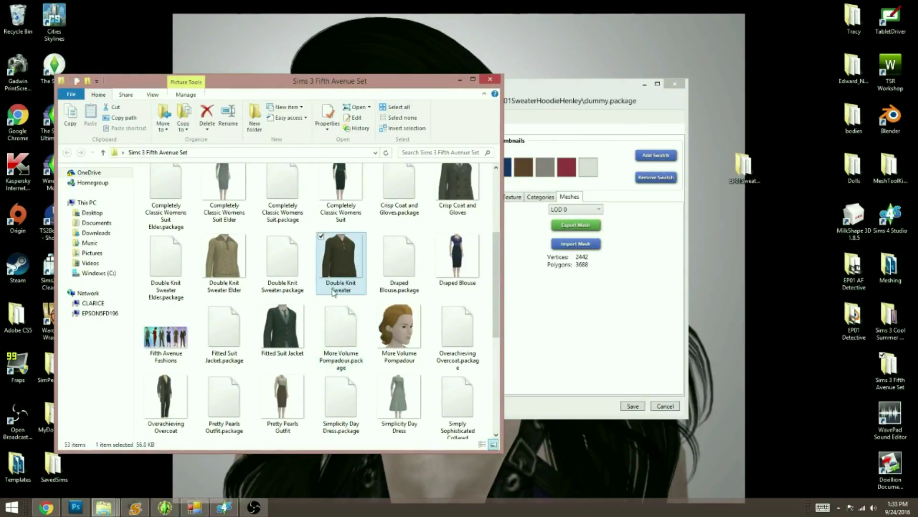
left_click(461, 79)
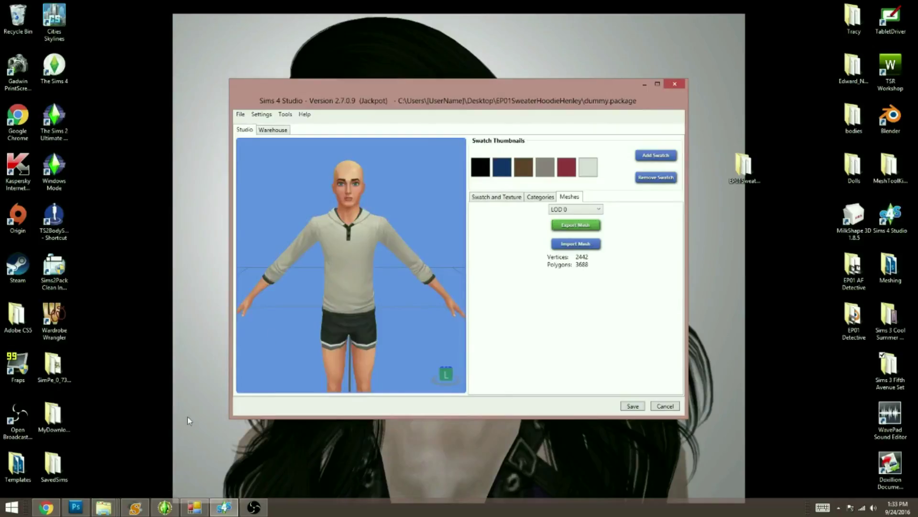
Step: Switch to s3pe and open Double Knit Sweater.package from the Sims 3 Fifth Avenue Set folder on the Desktop
left_click(165, 508)
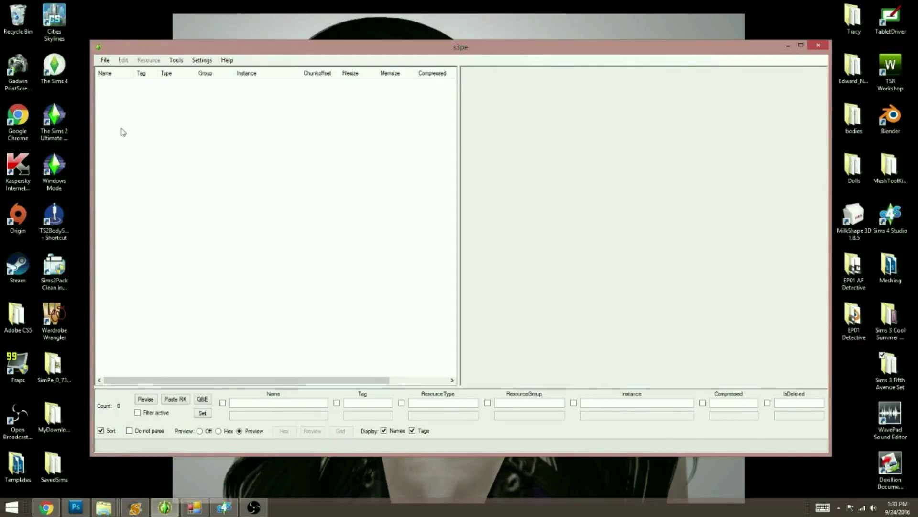
left_click(105, 60)
left_click(117, 90)
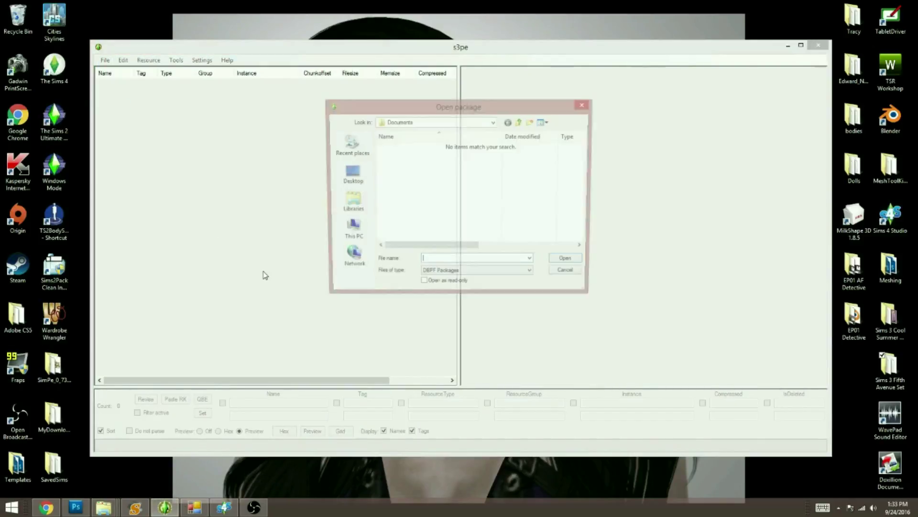
left_click(349, 172)
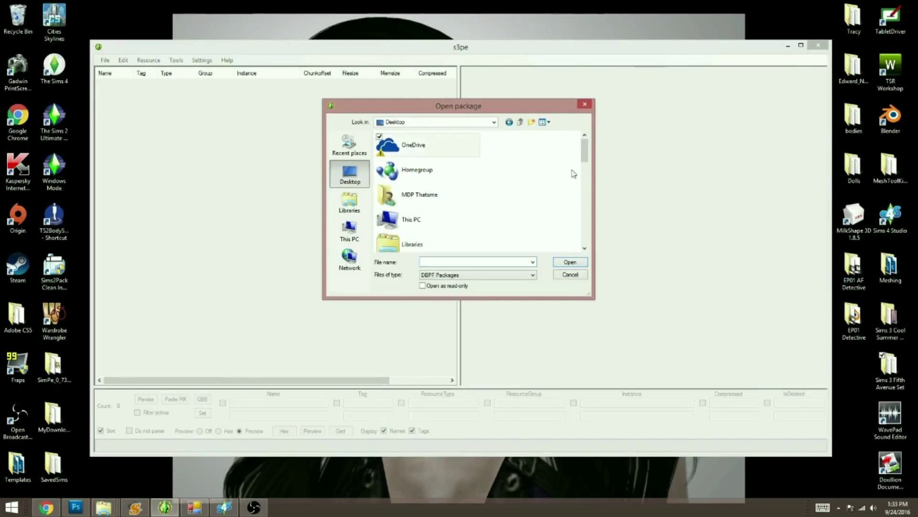
left_click_drag(586, 151, 589, 196)
double_click(433, 198)
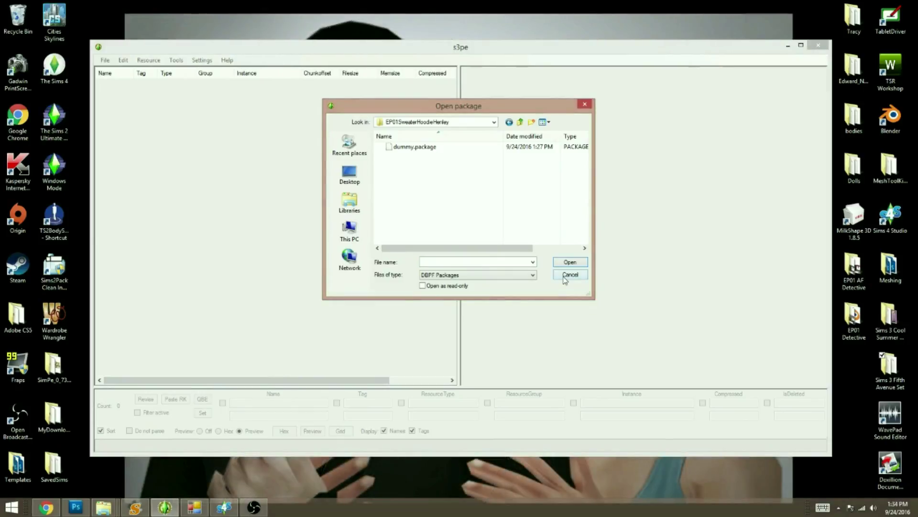
left_click(521, 123)
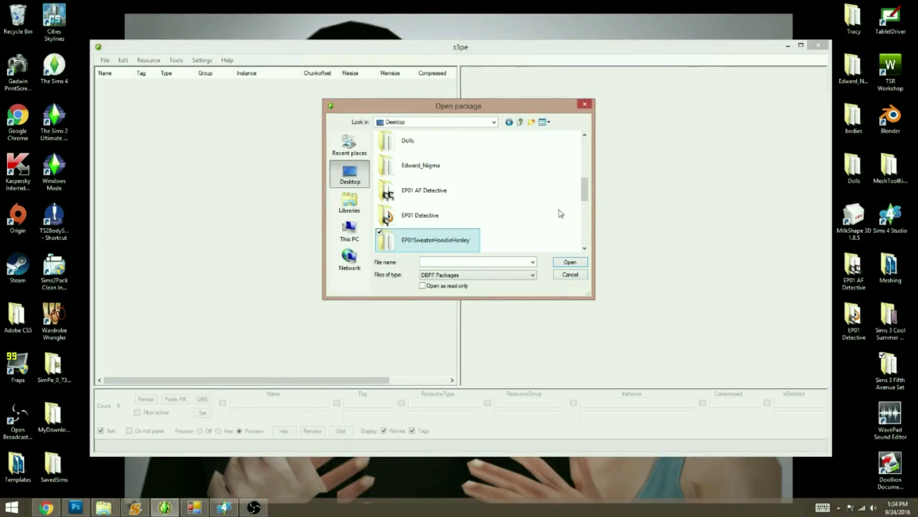
left_click_drag(585, 192, 581, 235)
double_click(403, 194)
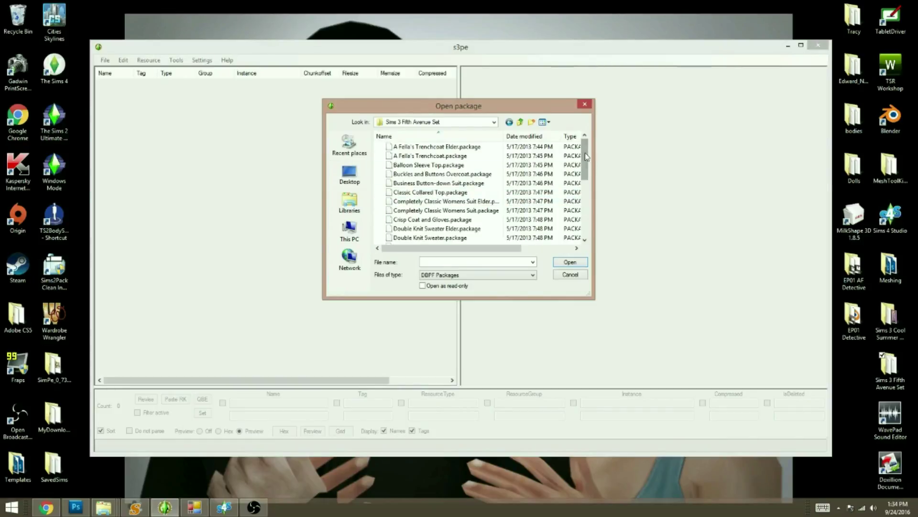
left_click_drag(586, 155, 586, 159)
left_click(431, 229)
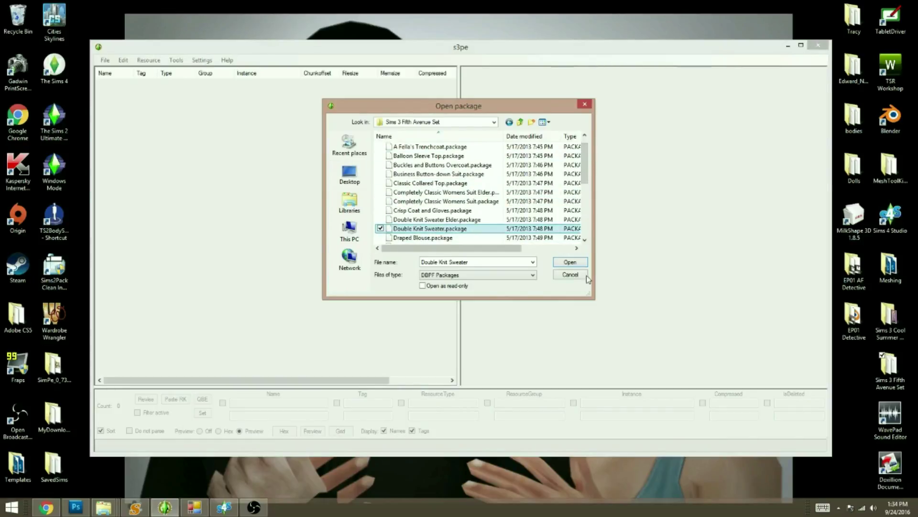
left_click(566, 263)
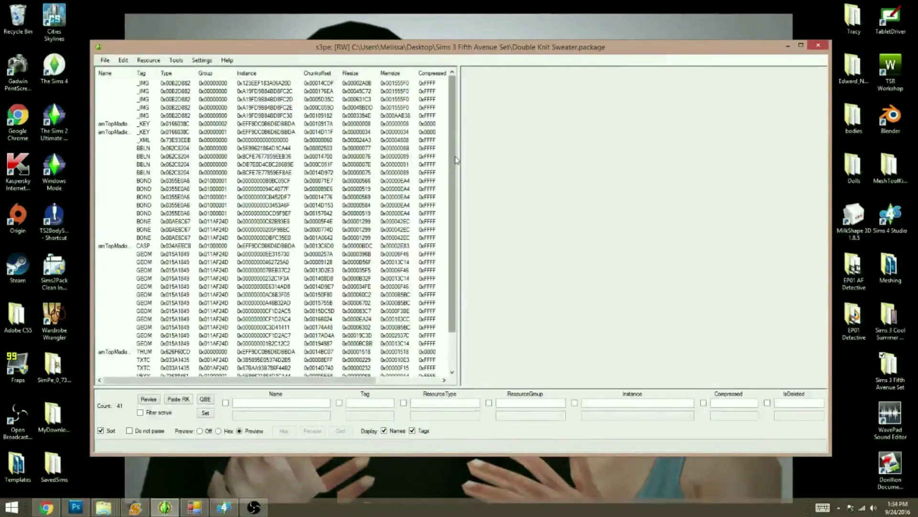
Step: Examine the shader entry of the package's first seven GEOM resources one after another, starting below the CASP entry
left_click_drag(454, 157, 455, 198)
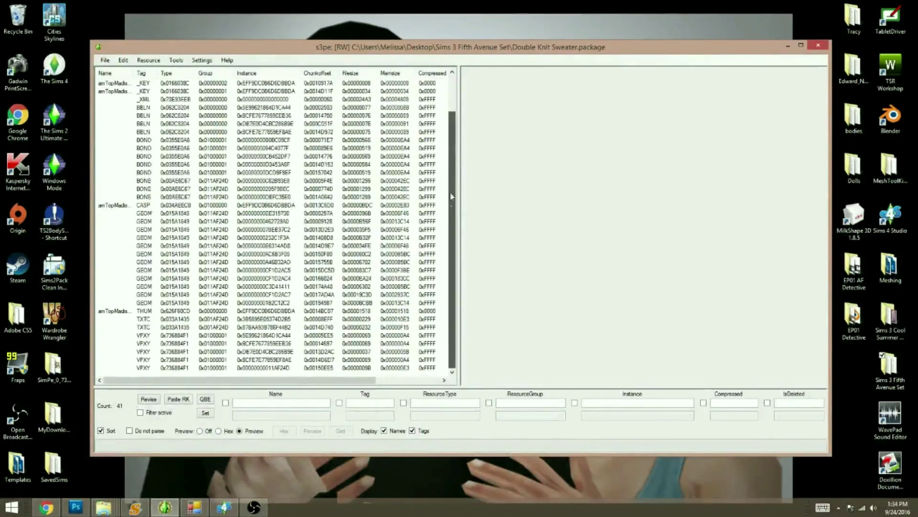
left_click(147, 214)
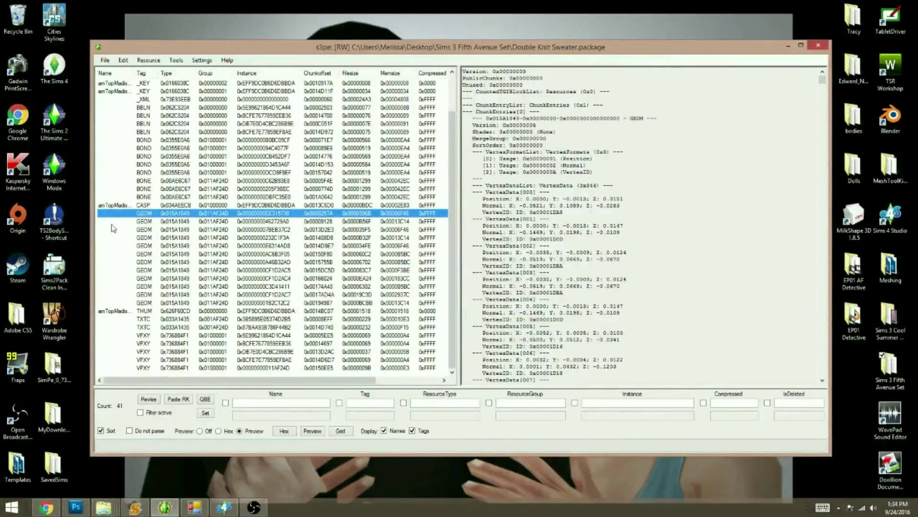
key("Down")
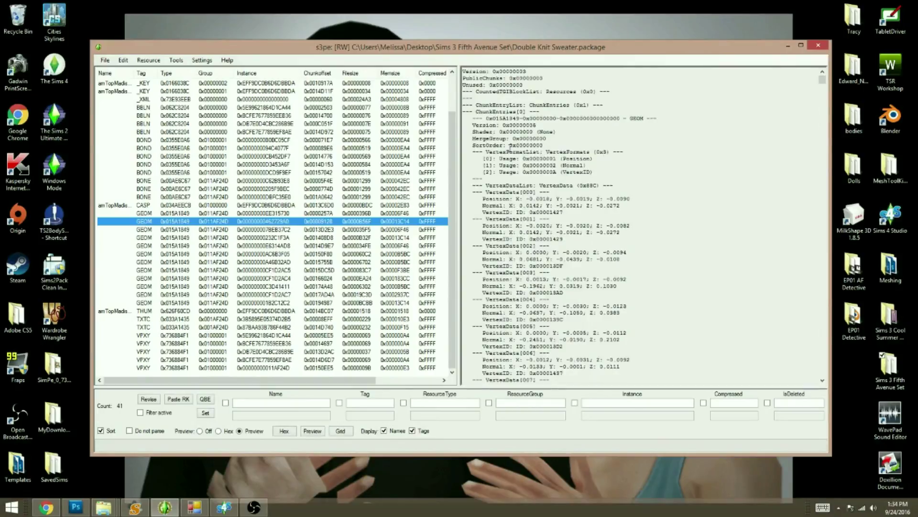
key("Down")
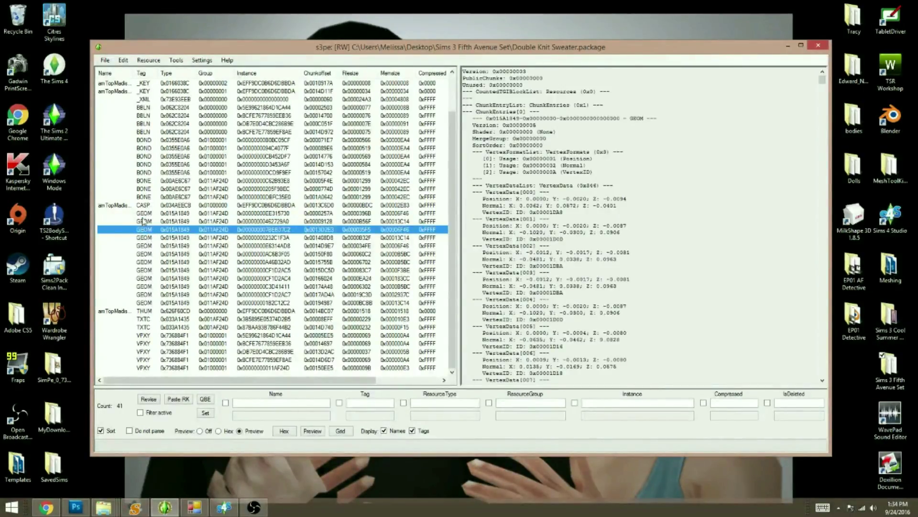
left_click(141, 237)
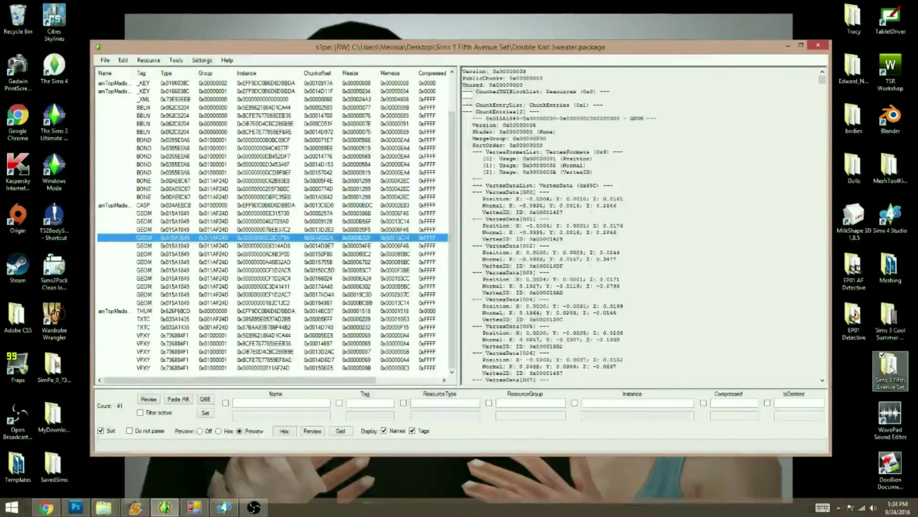
left_click(146, 246)
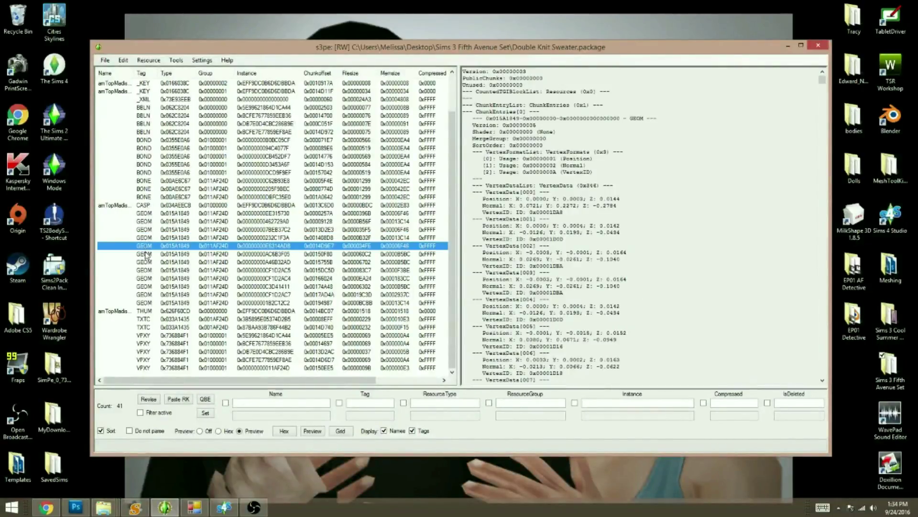
left_click(145, 254)
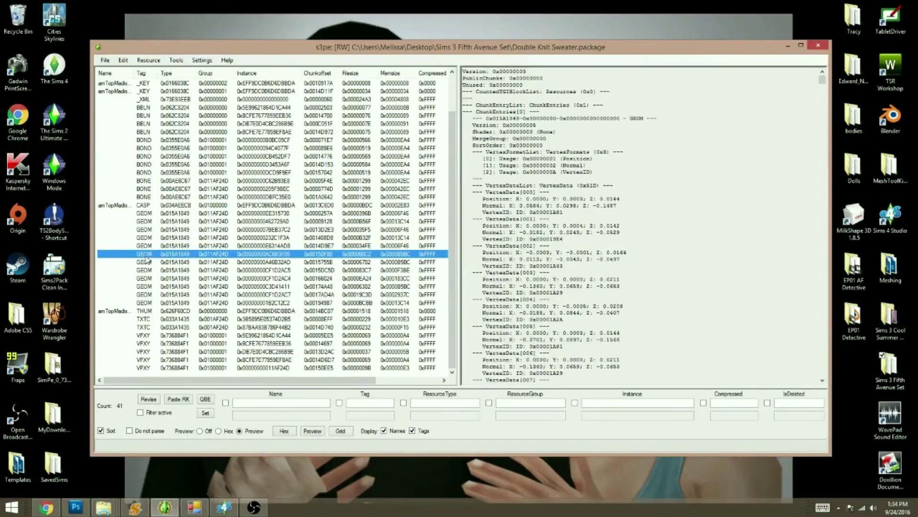
left_click(146, 263)
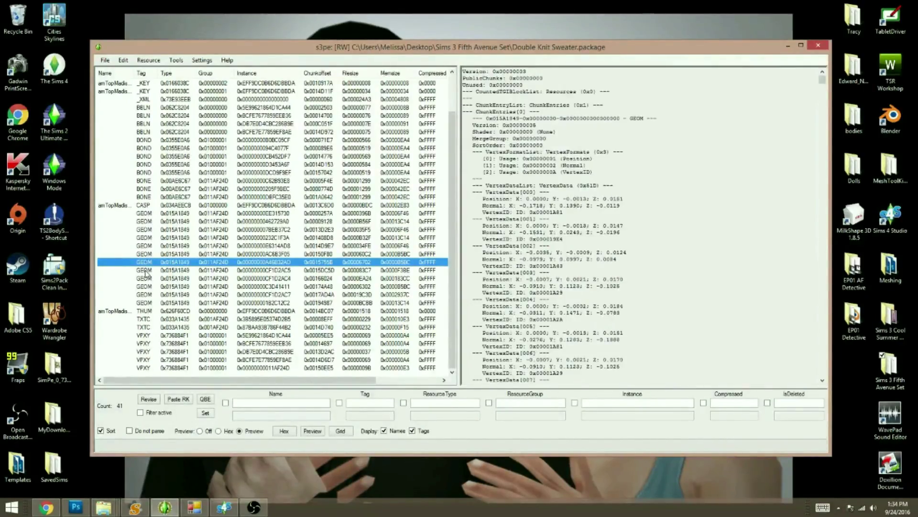
Step: Export the SimSkin GEOM resource with instance ending CF1D2AC5 to a file in the Desktop's EP01SweaterHoodieHenley folder, keeping the default name
left_click(146, 270)
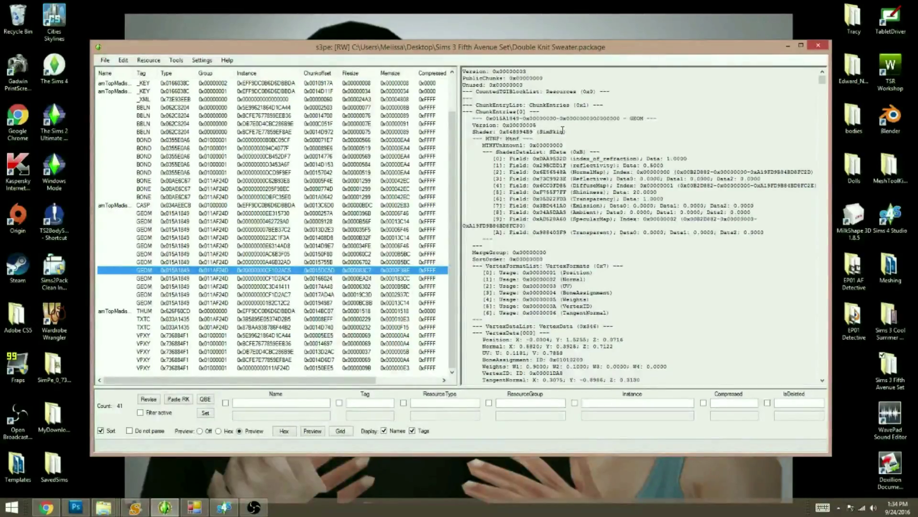
right_click(141, 272)
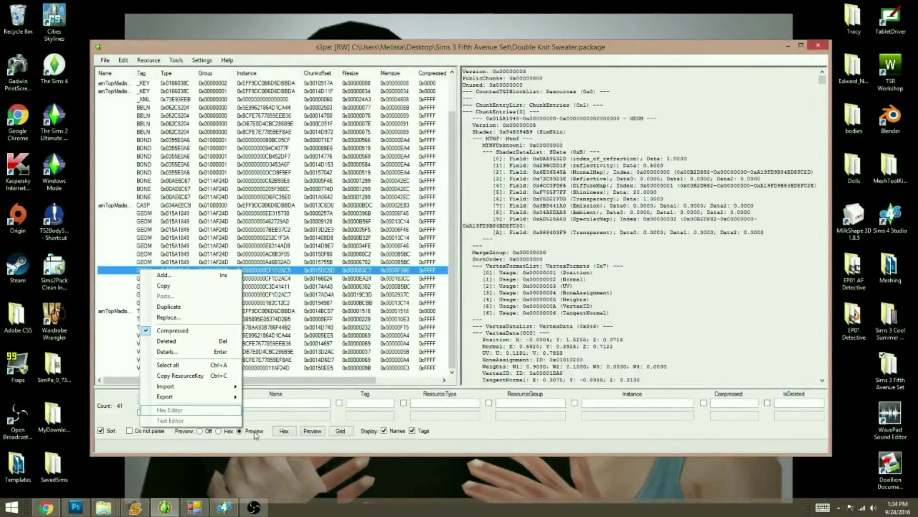
mouse_move(212, 399)
left_click(253, 399)
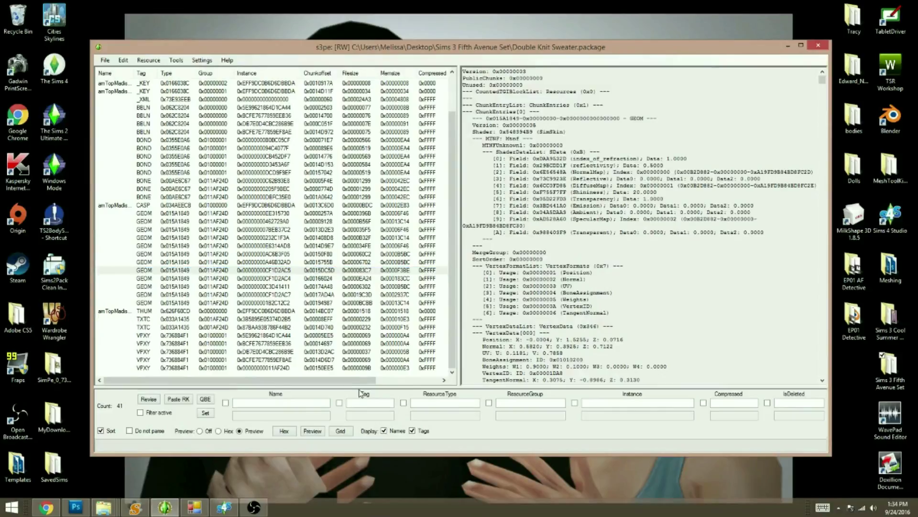
left_click(130, 152)
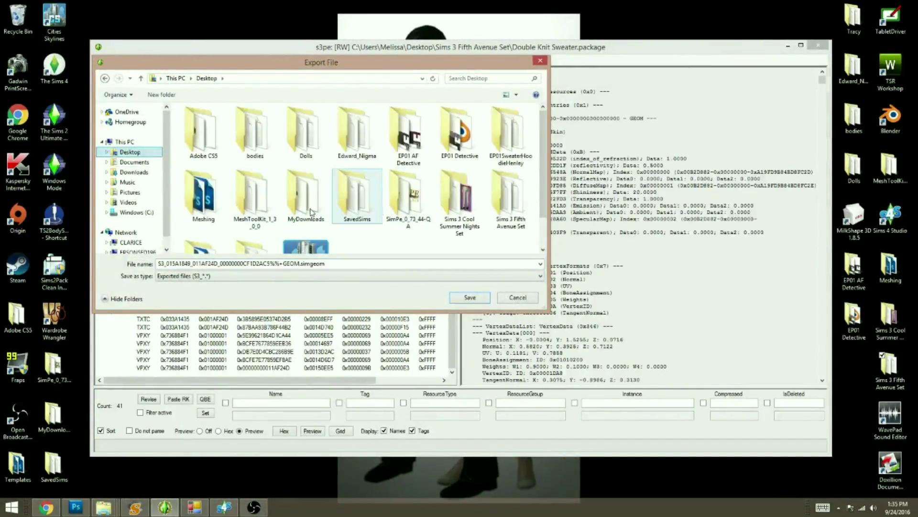
double_click(495, 133)
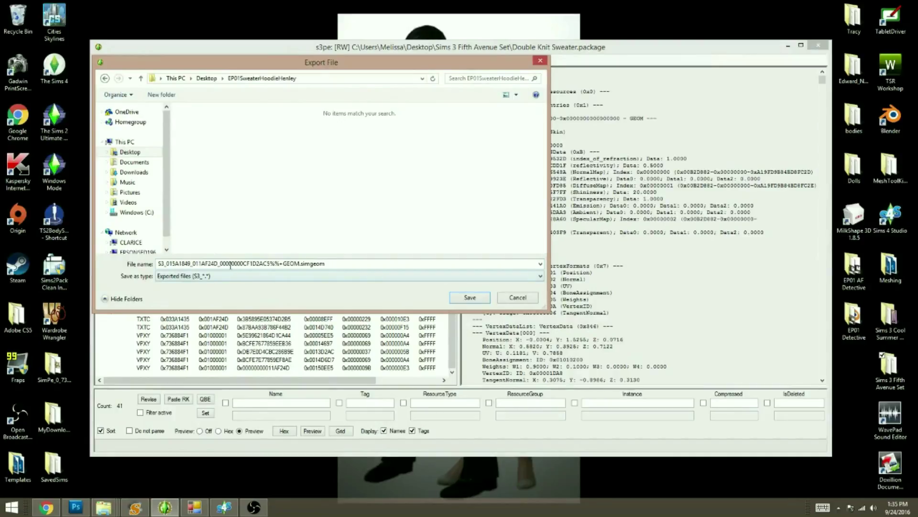
left_click(462, 300)
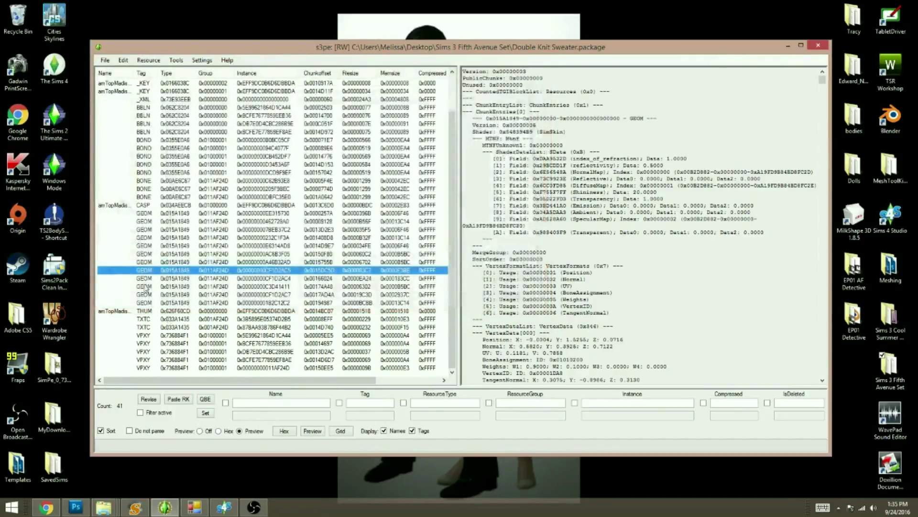
Step: Export the GEOM resource with instance ending CF1D2AC4 to a file in the same folder under its default name
left_click(146, 279)
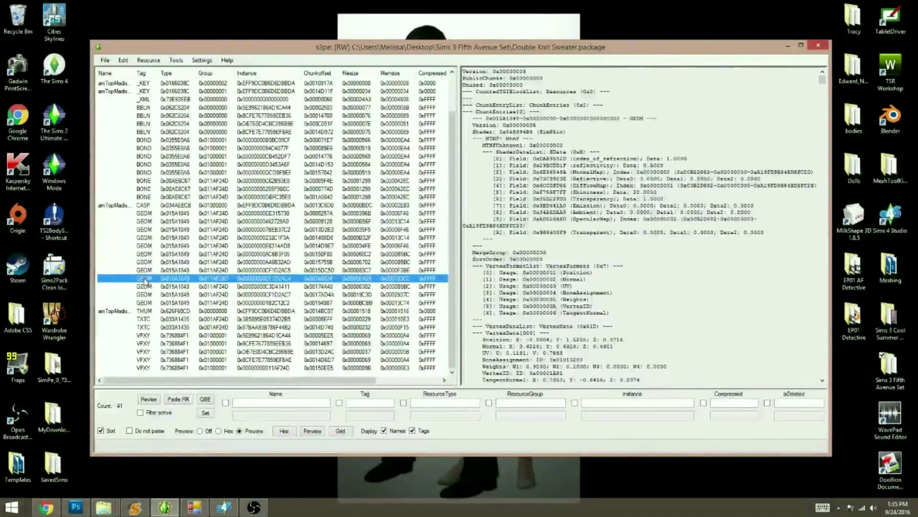
right_click(146, 280)
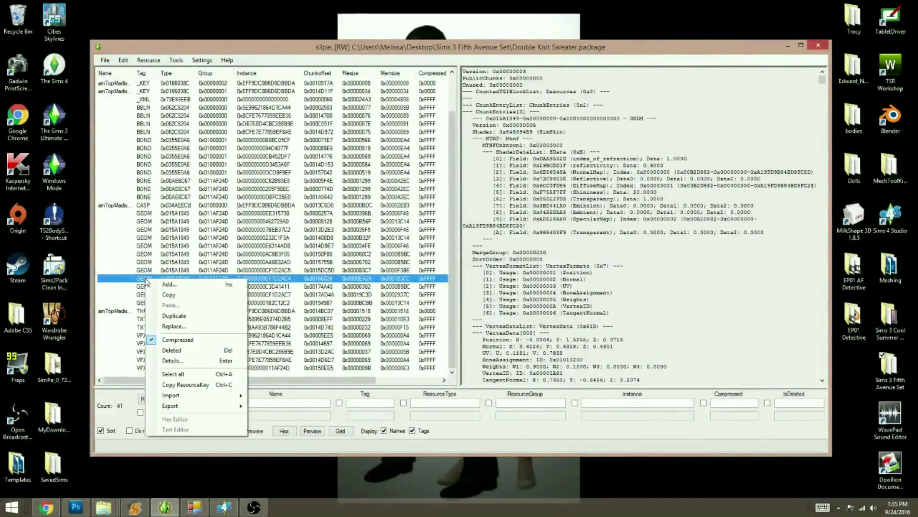
mouse_move(203, 407)
left_click(274, 407)
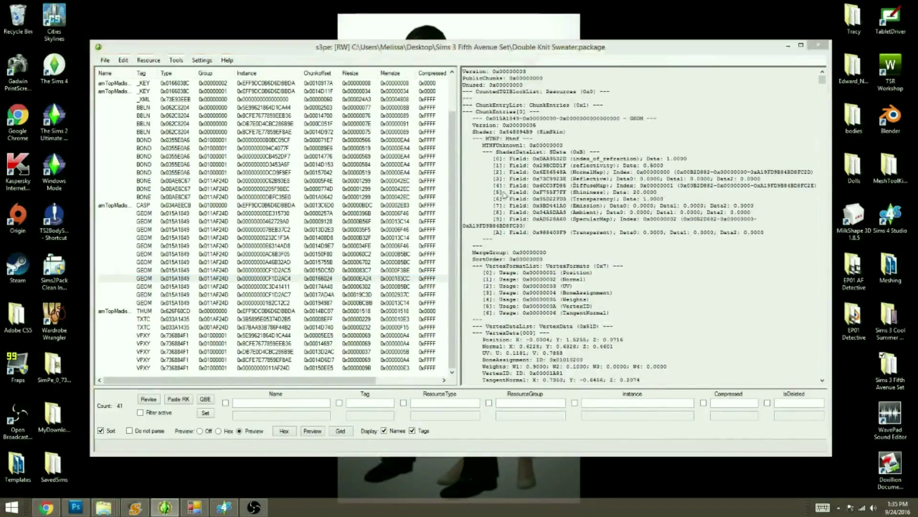
left_click(473, 297)
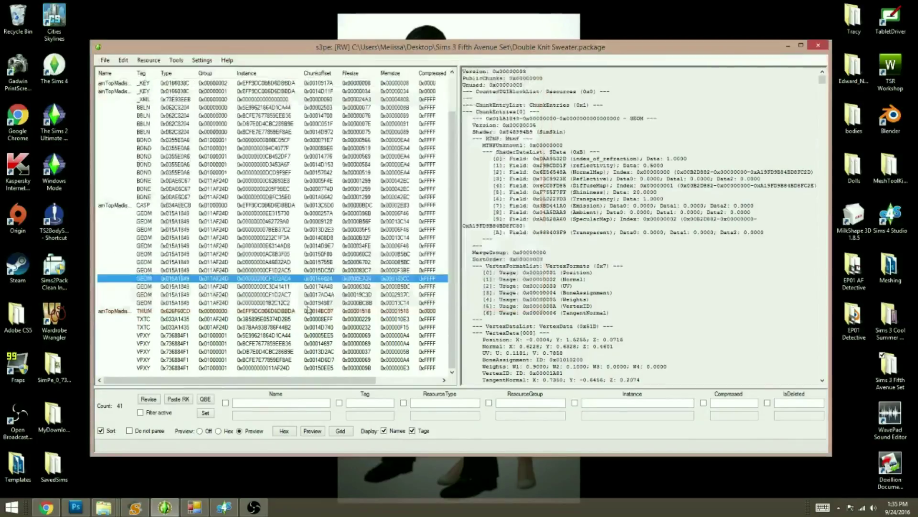
Step: Check the GEOM resource ending C3D41411, and export the one ending CF1D2AC7 to a file in the EP01SweaterHoodieHenley folder
left_click(147, 287)
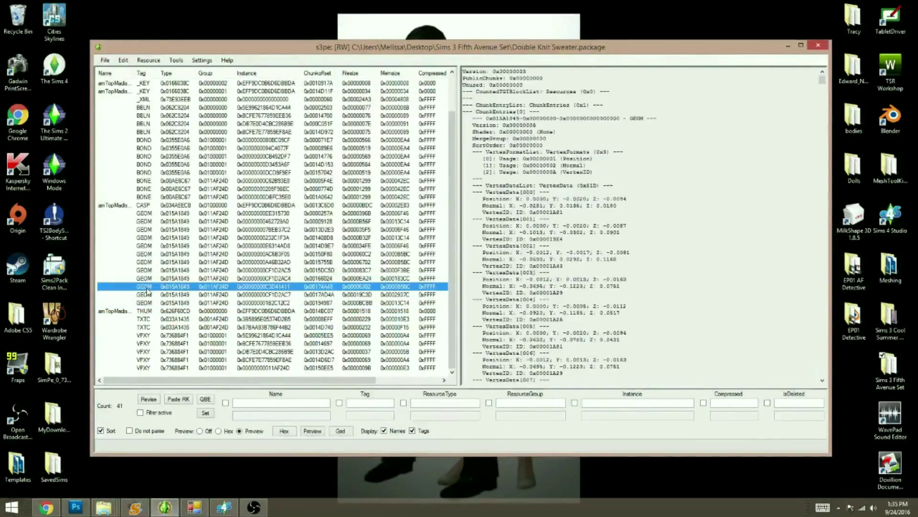
left_click(146, 297)
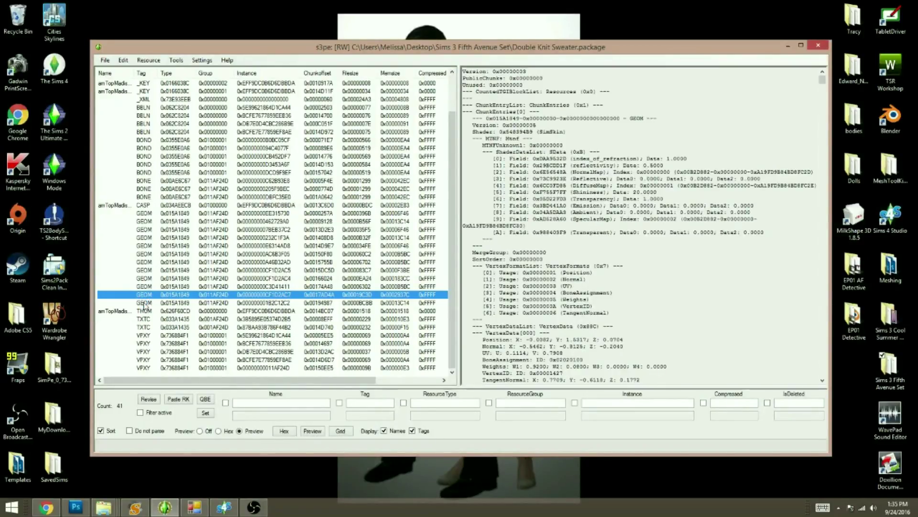
right_click(145, 296)
mouse_move(210, 420)
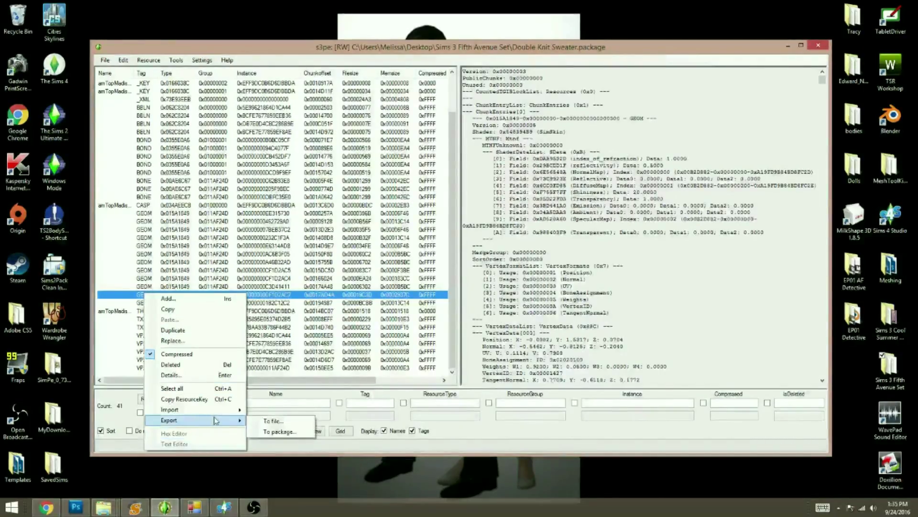
left_click(276, 425)
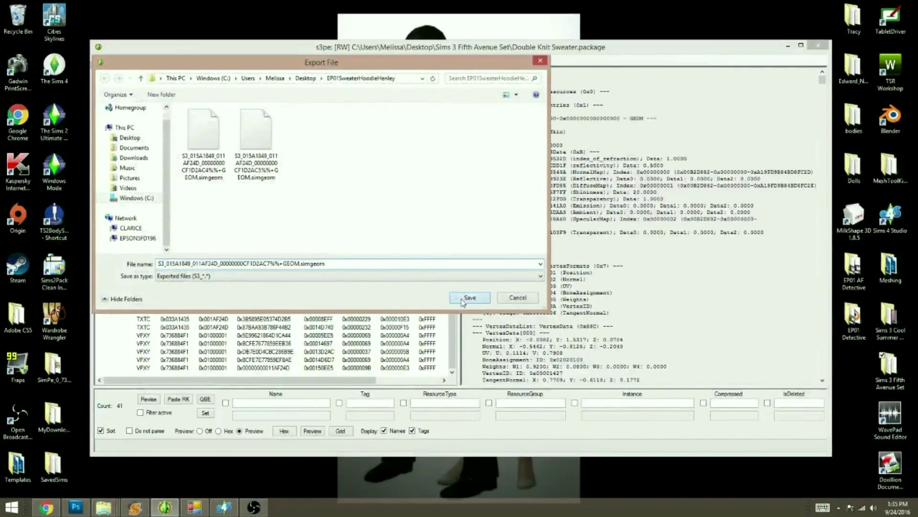
left_click(461, 300)
Step: Check the package's last GEOM resource, minimize s3pe and start MilkShape 3D
left_click(145, 302)
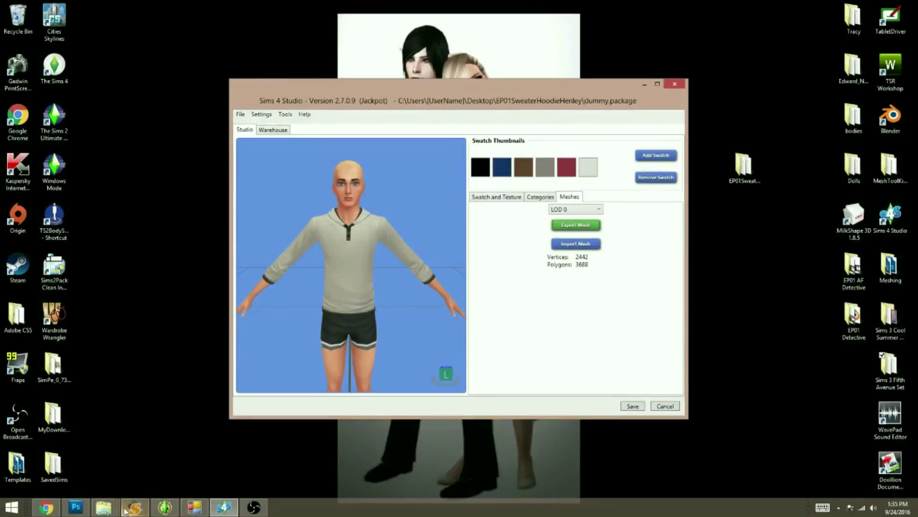
left_click(854, 221)
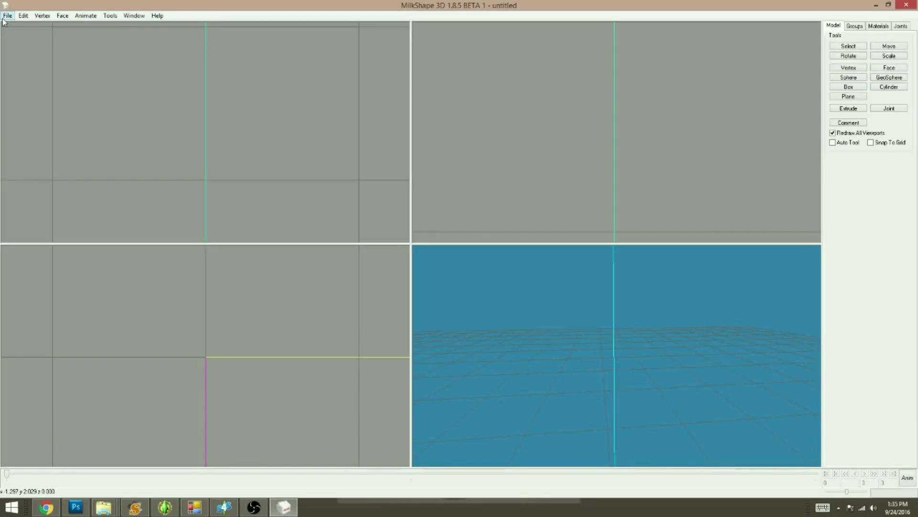
Step: Import the largest GEOM file, ending CF1D2AC7, with the Q-Mesh Sims 3 GEOM Importer and accept the default skeleton
left_click(8, 16)
mouse_move(27, 83)
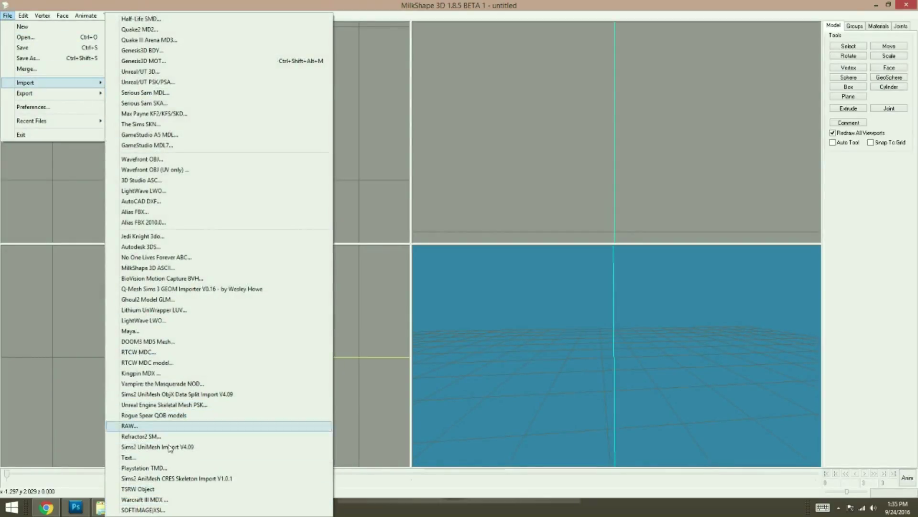
left_click(301, 289)
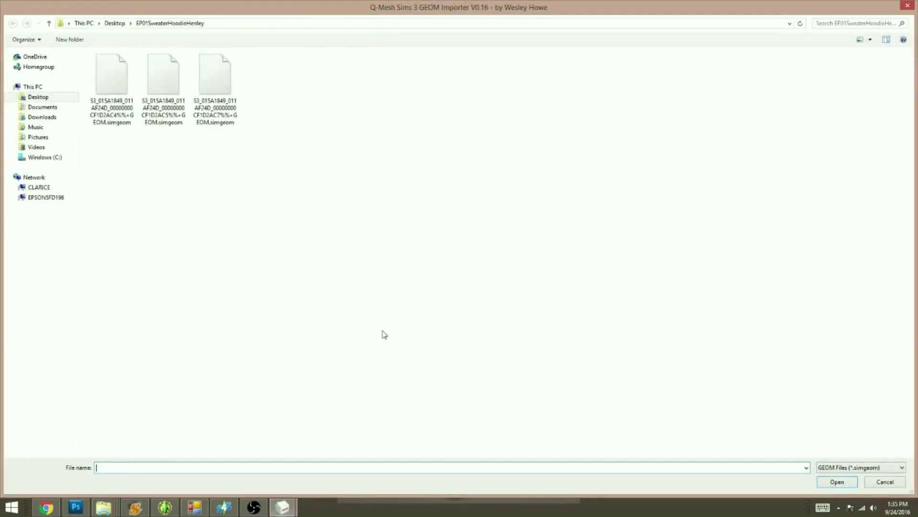
left_click(870, 40)
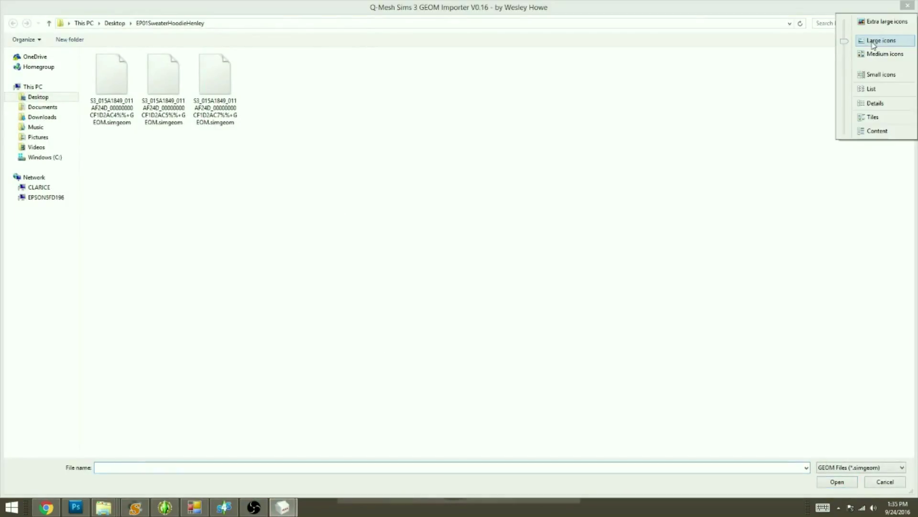
left_click(876, 103)
left_click(314, 89)
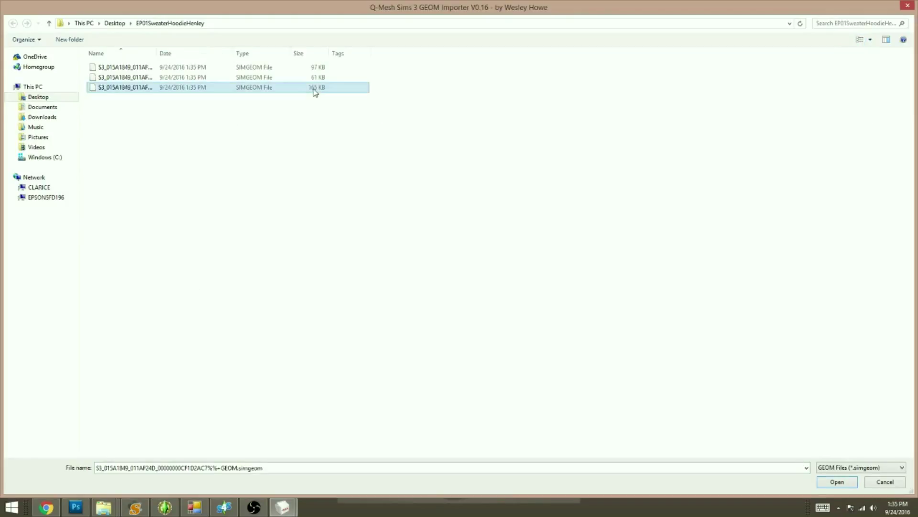
key("Return")
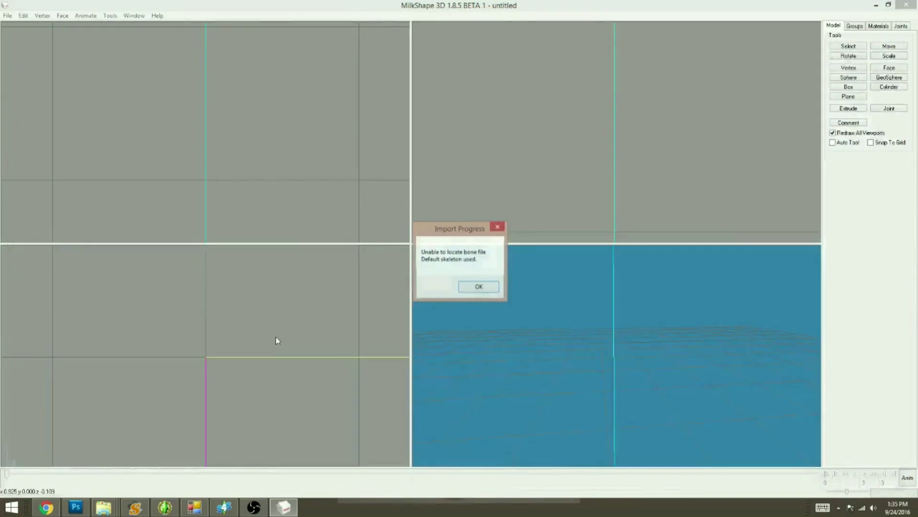
left_click(479, 287)
Step: Inspect the imported sweater mesh in the 3D view and rename its group to group_base
mouse_move(527, 376)
left_mouse_down()
mouse_move(630, 378)
mouse_move(517, 390)
mouse_move(516, 379)
mouse_move(610, 377)
mouse_move(527, 378)
left_mouse_up()
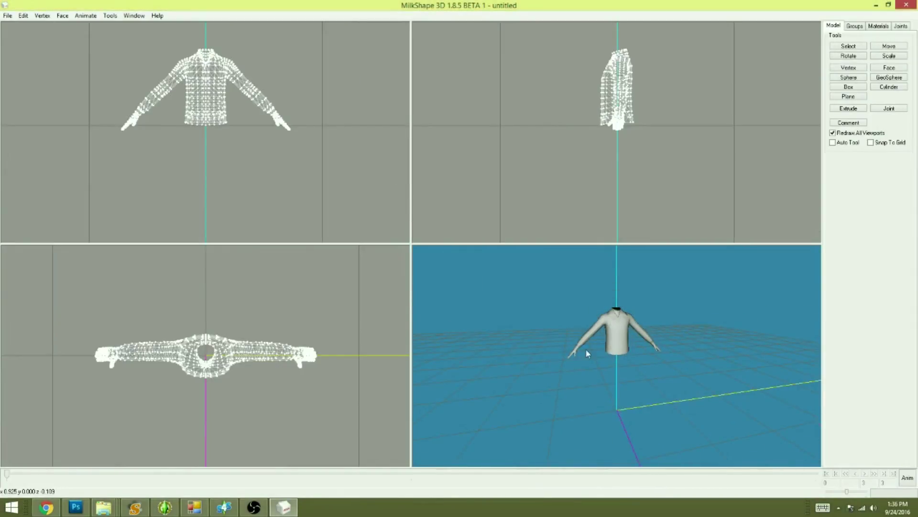
left_click_drag(662, 357, 637, 383)
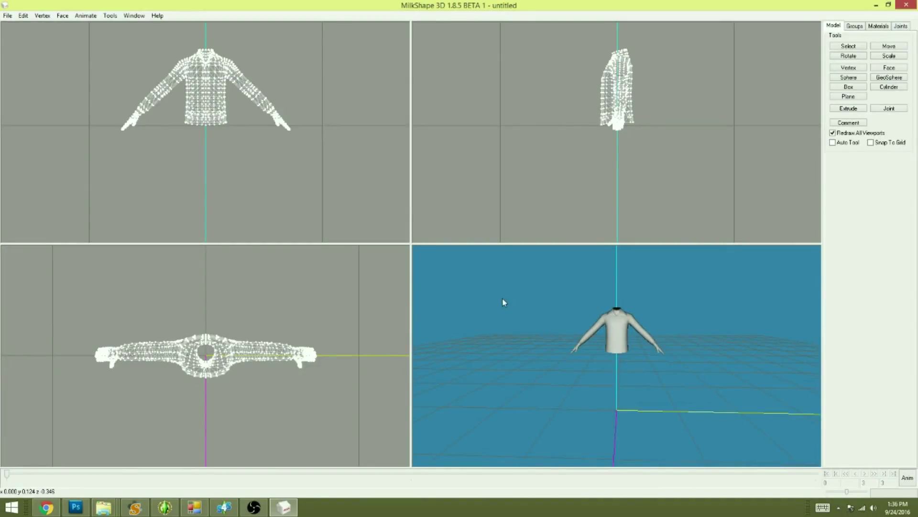
left_click_drag(552, 390, 523, 420)
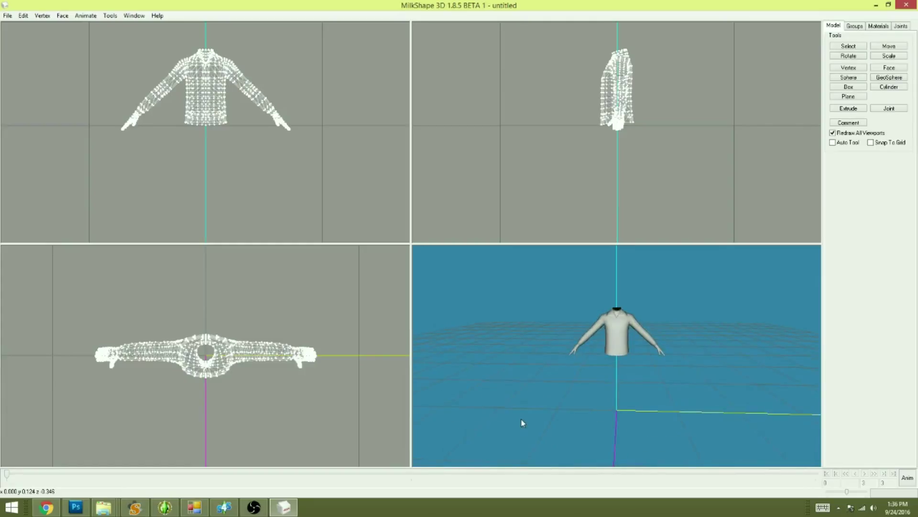
left_click(855, 26)
left_click_drag(891, 139, 868, 139)
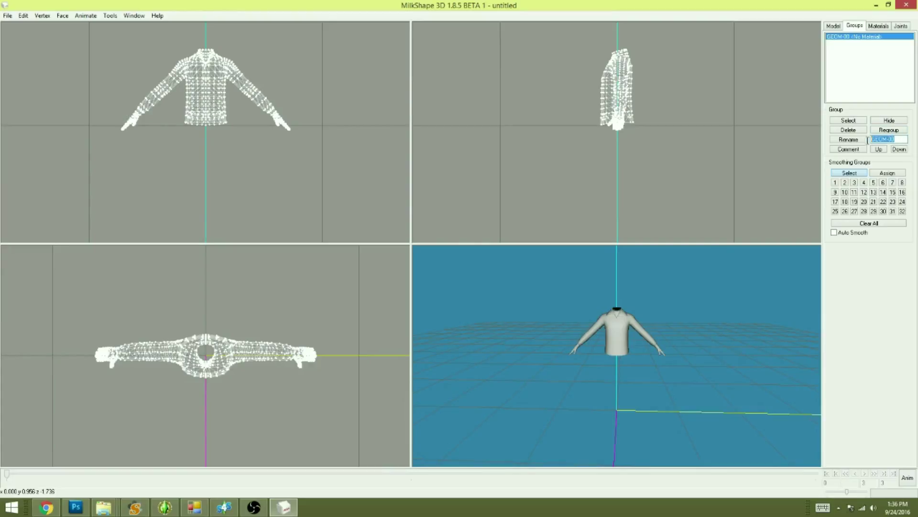
type("gl")
left_click(849, 140)
Step: Export the mesh as a TSRW Object named s3reference in the EP01SweaterHoodieHenley folder
left_click(8, 15)
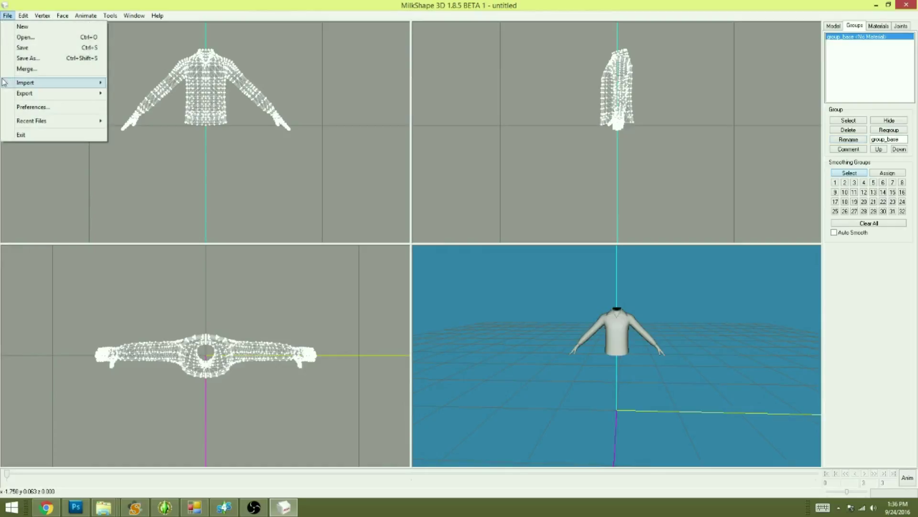
mouse_move(45, 92)
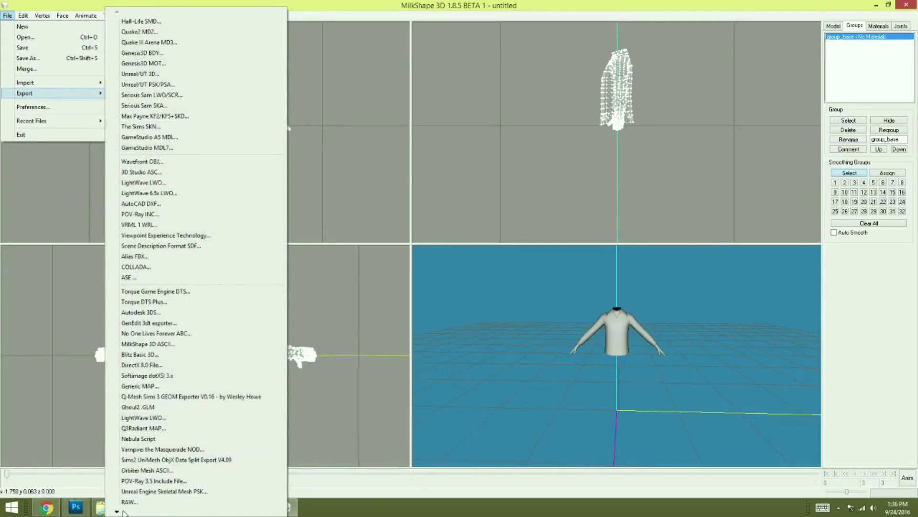
mouse_move(123, 513)
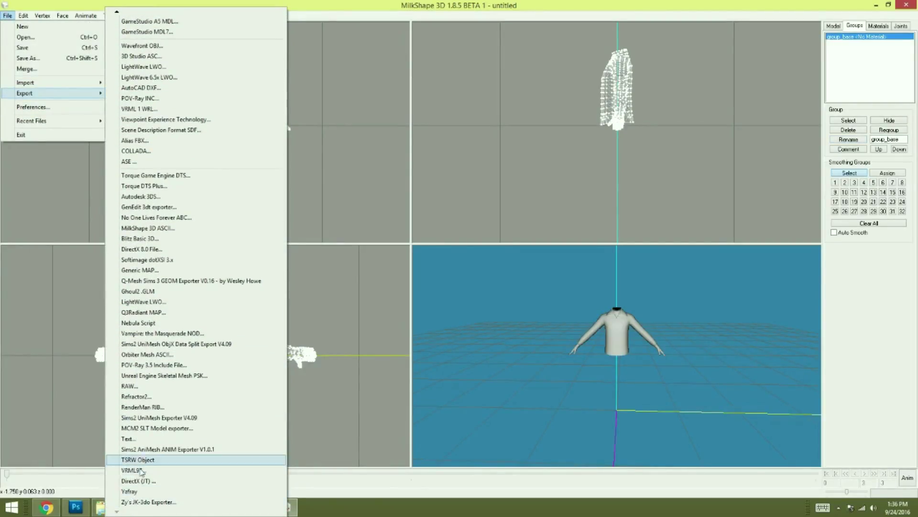
left_click(139, 460)
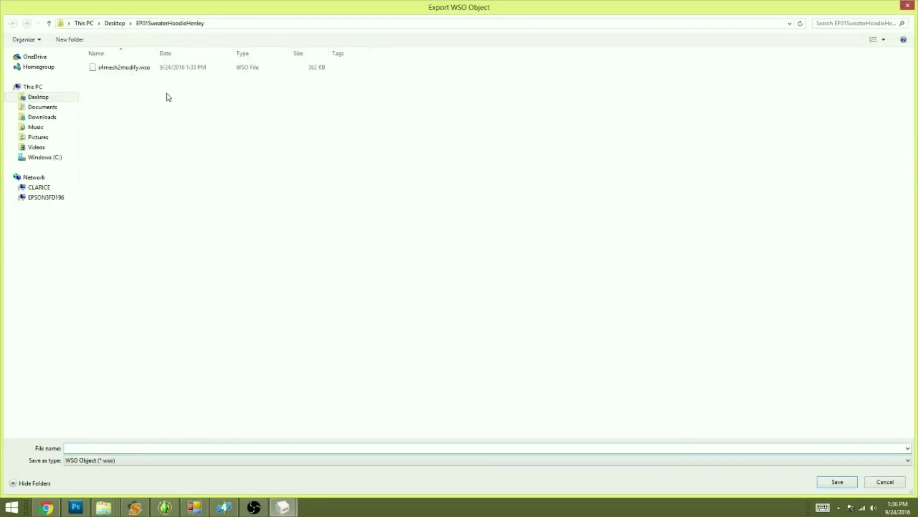
type("s3")
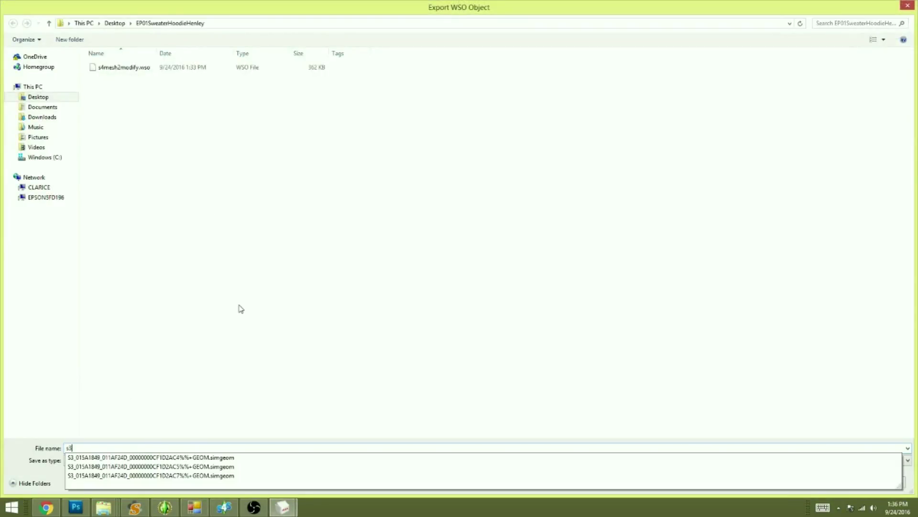
type("reference")
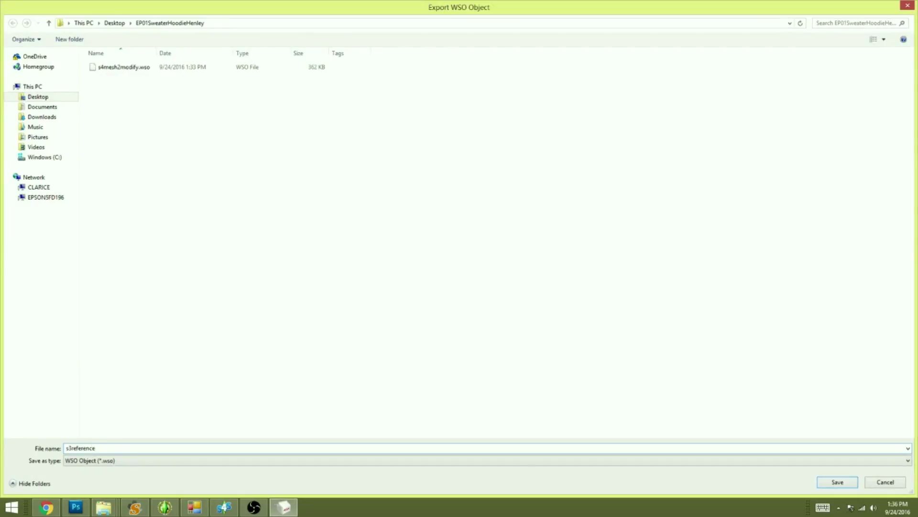
key("Return")
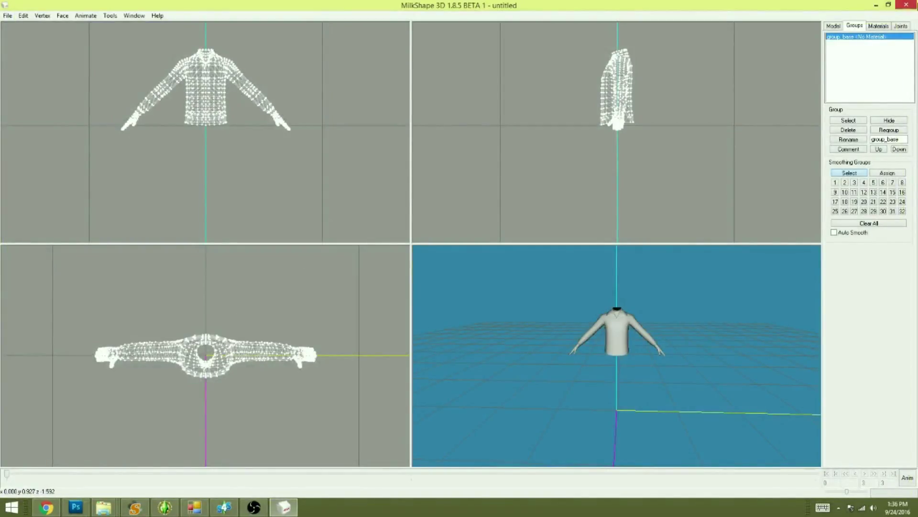
Step: Keep MilkShape 3D open but minimize it along with Sims 4 Studio, and switch to Mesh Toolkit
left_click(907, 5)
left_click(521, 287)
left_click(876, 5)
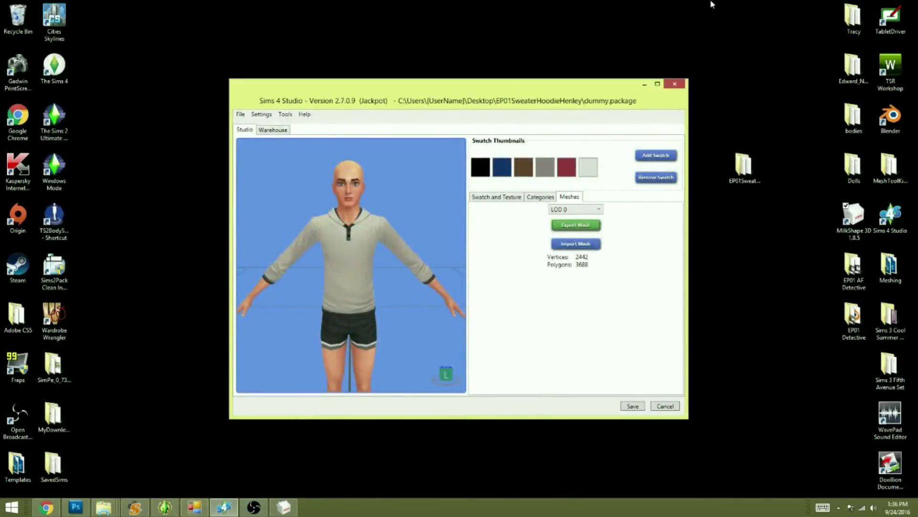
left_click(644, 87)
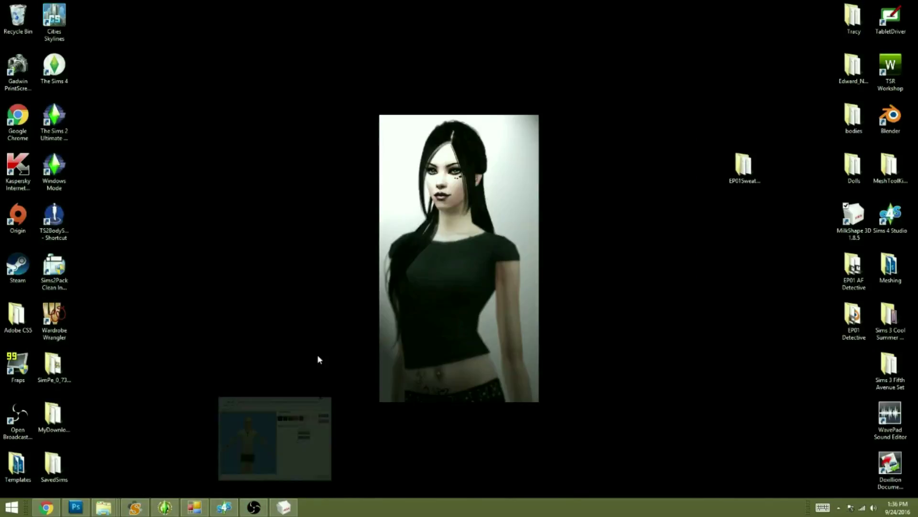
left_click(194, 507)
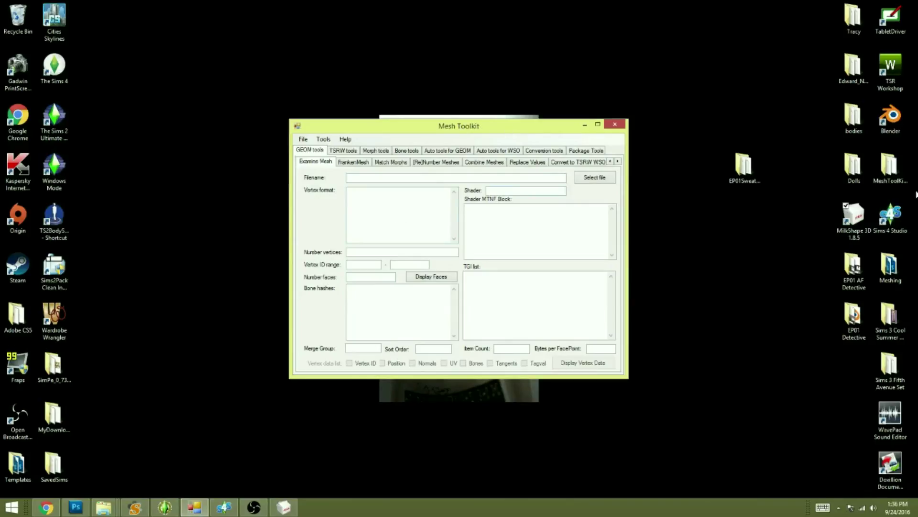
Step: Check the MeshToolKit application file in the desktop's MeshToolKit_1_3_0_0 folder, and minimize that folder window
left_click(891, 172)
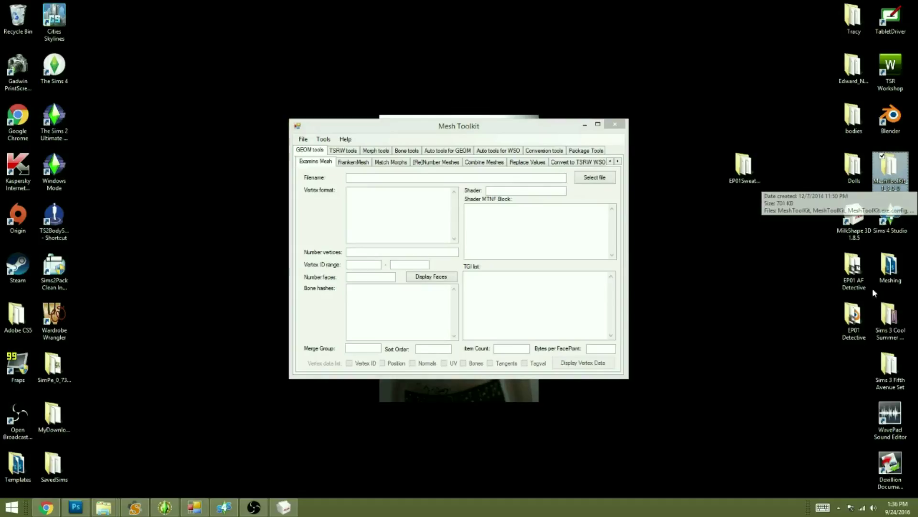
double_click(891, 167)
left_click(177, 206)
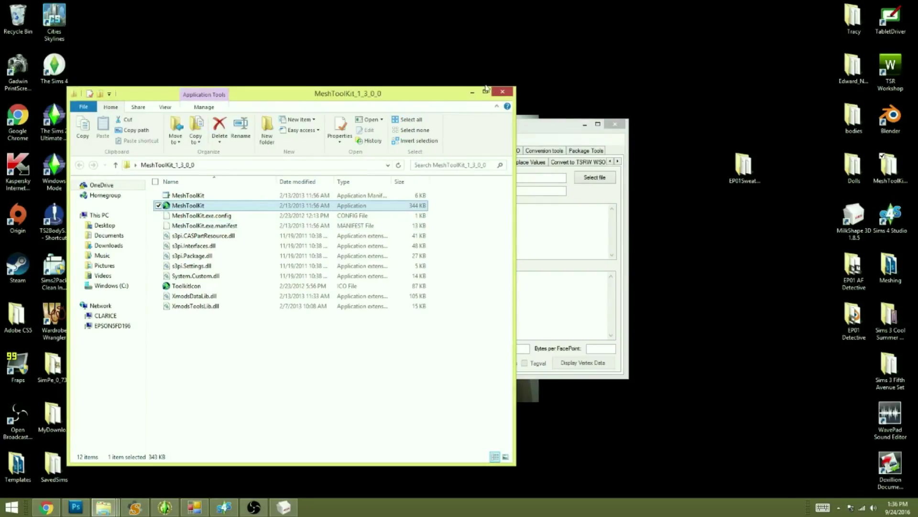
left_click(472, 92)
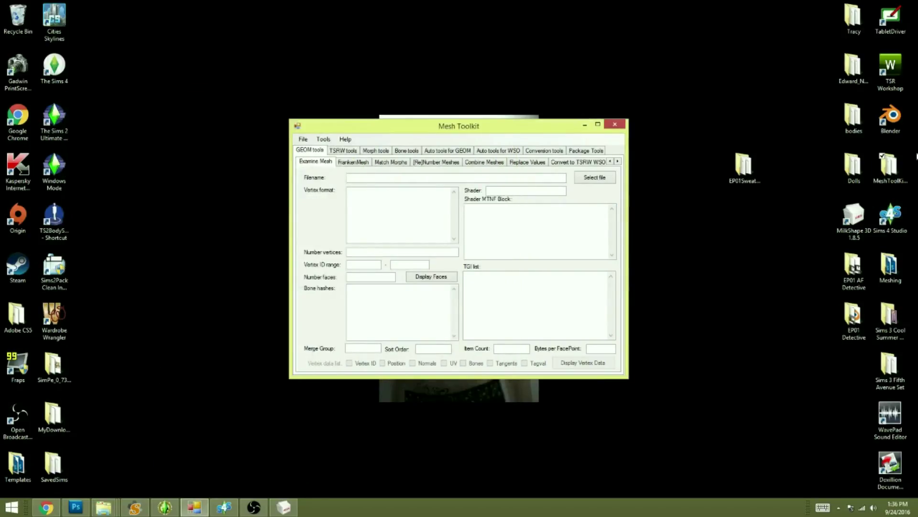
Step: Set up Auto-assign Bones for WSO with s4mesh2modify.wso as the mesh to modify and s3reference.wso as the reference mesh
left_click(508, 152)
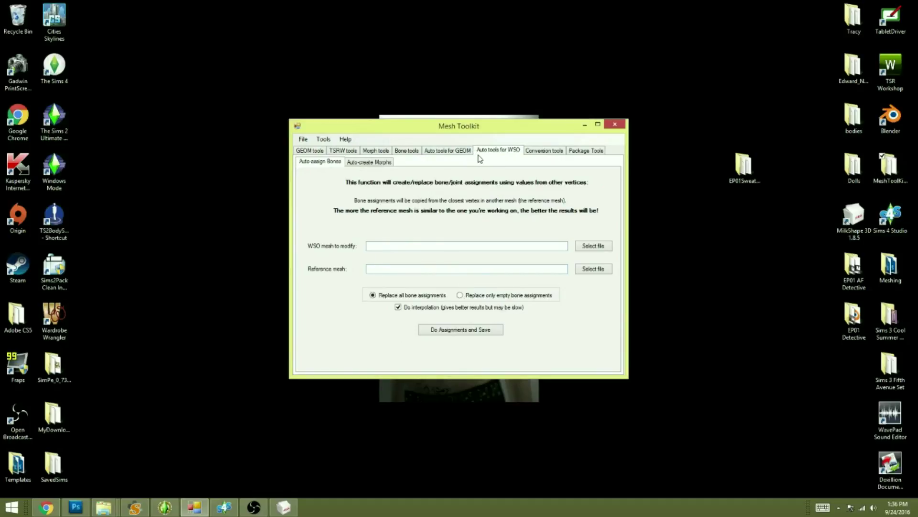
left_click(587, 246)
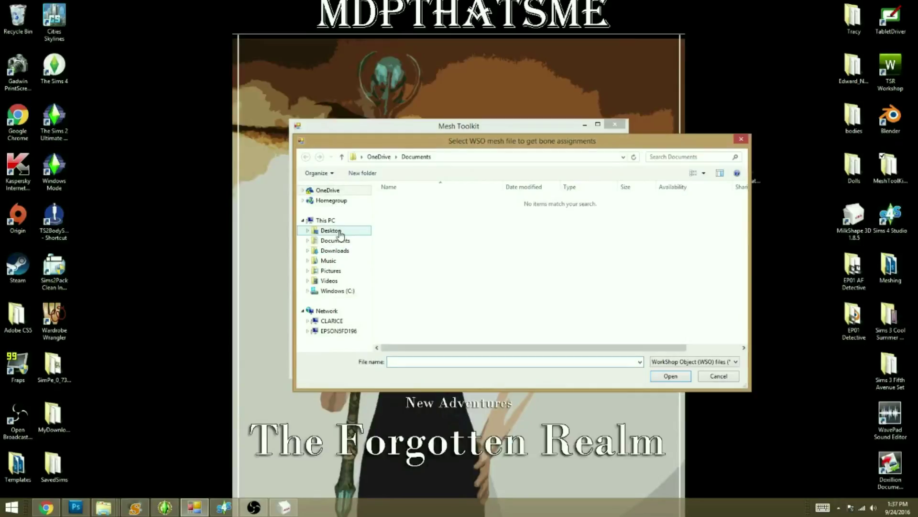
left_click(337, 231)
double_click(712, 215)
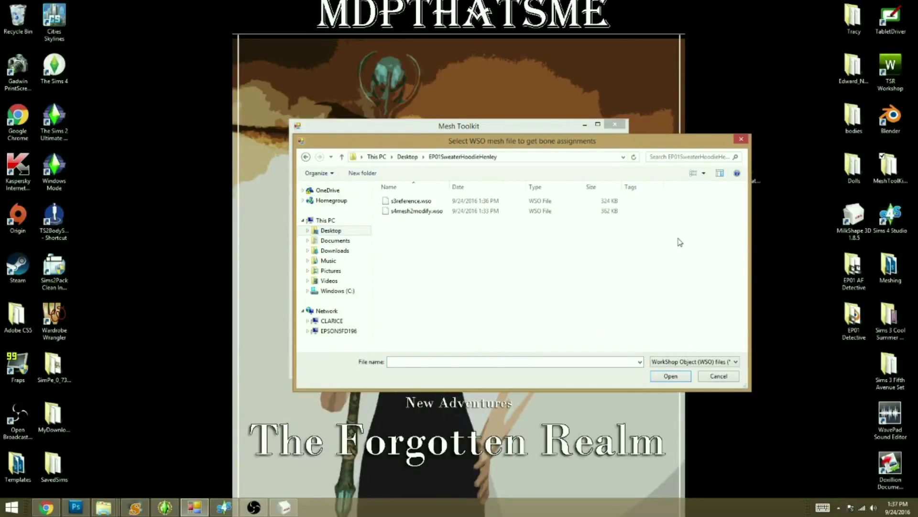
left_click(414, 211)
double_click(412, 212)
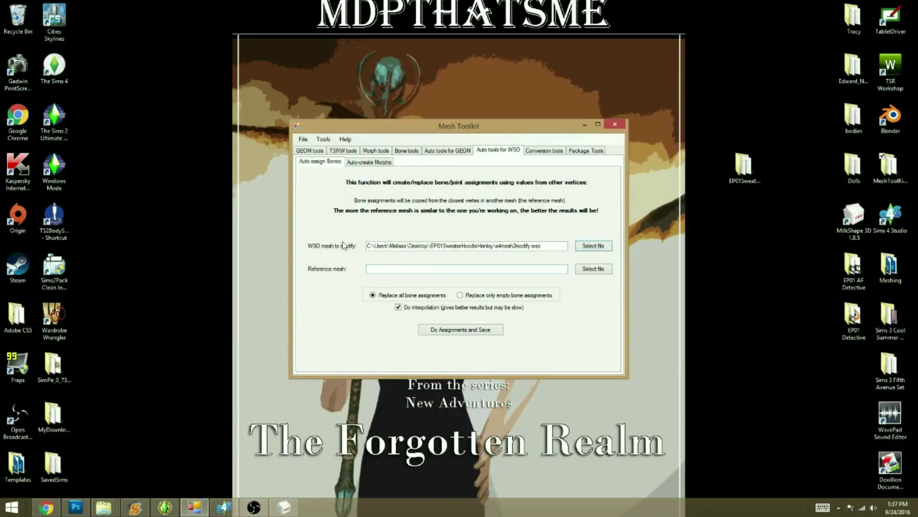
left_click(595, 269)
left_click(412, 201)
left_click(670, 376)
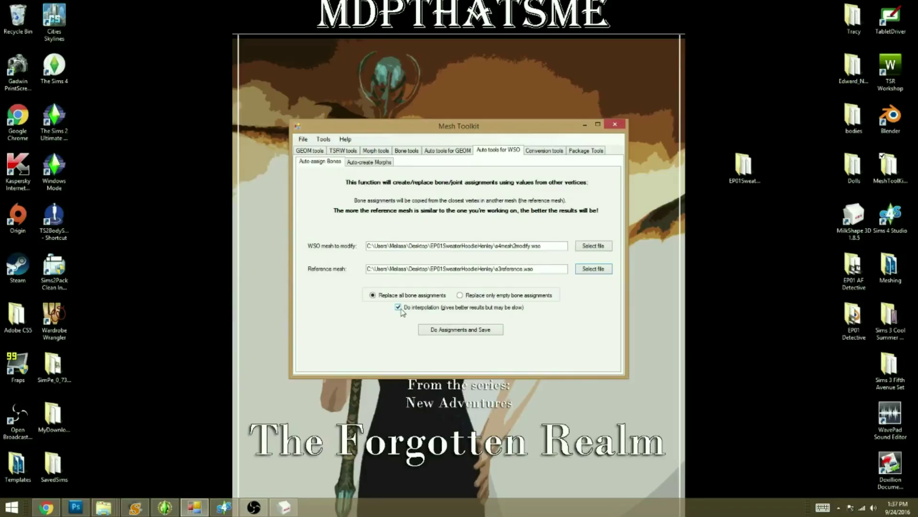
Step: Run the bone assignments with interpolation and save the modified mesh as s3baby in the EP01SweaterHoodieHenley folder
left_click(434, 330)
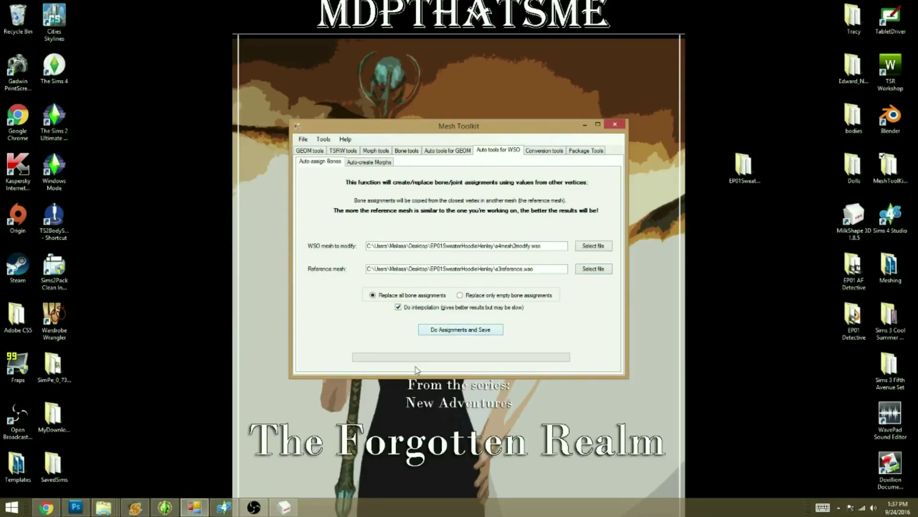
type("s3baby")
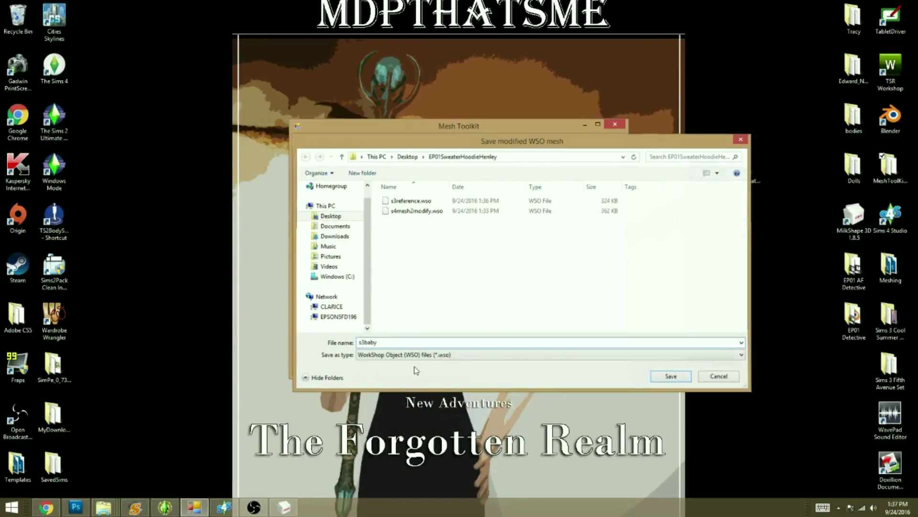
key("Return")
Step: Switch back to MilkShape 3D and import s3baby.wso as a TSRW Object alongside the reference mesh
left_click(285, 507)
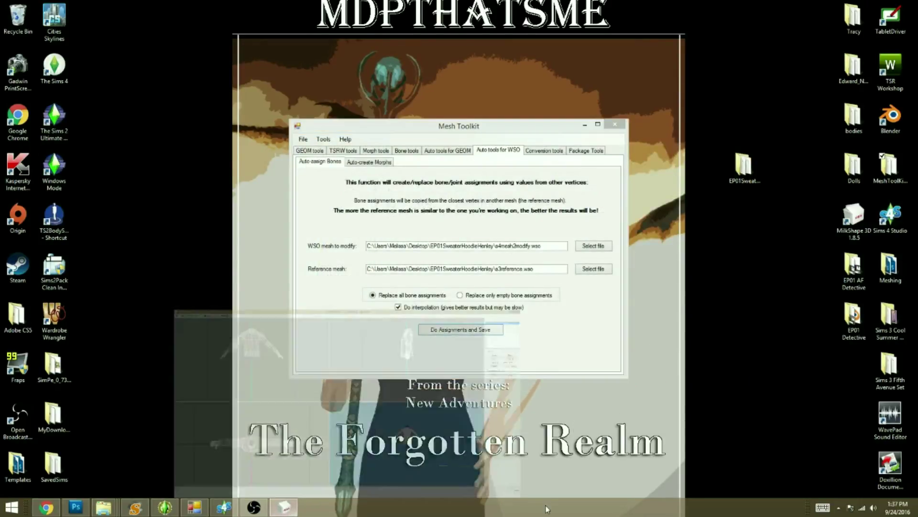
left_click(7, 15)
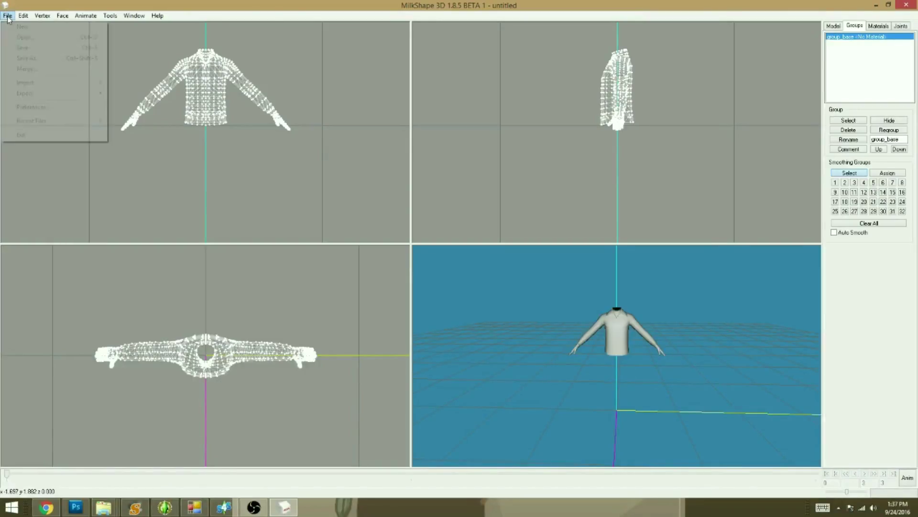
mouse_move(25, 86)
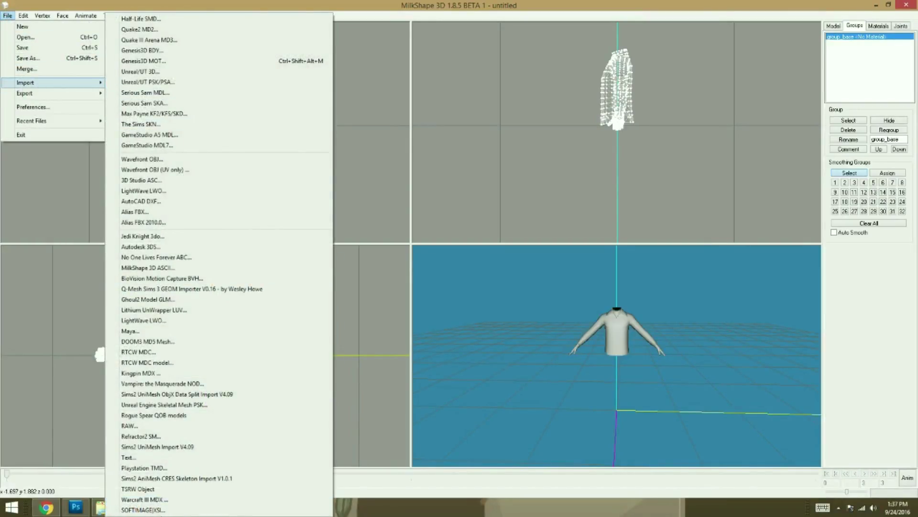
left_click(135, 489)
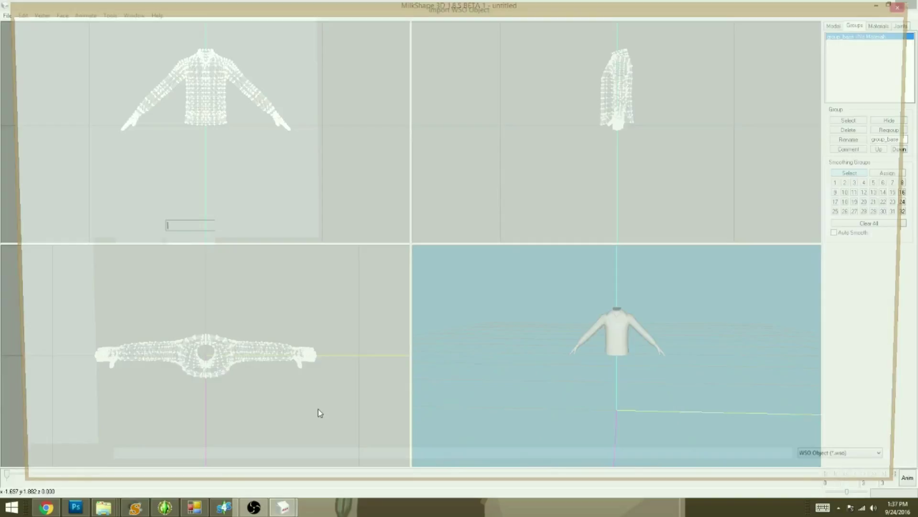
left_click(111, 67)
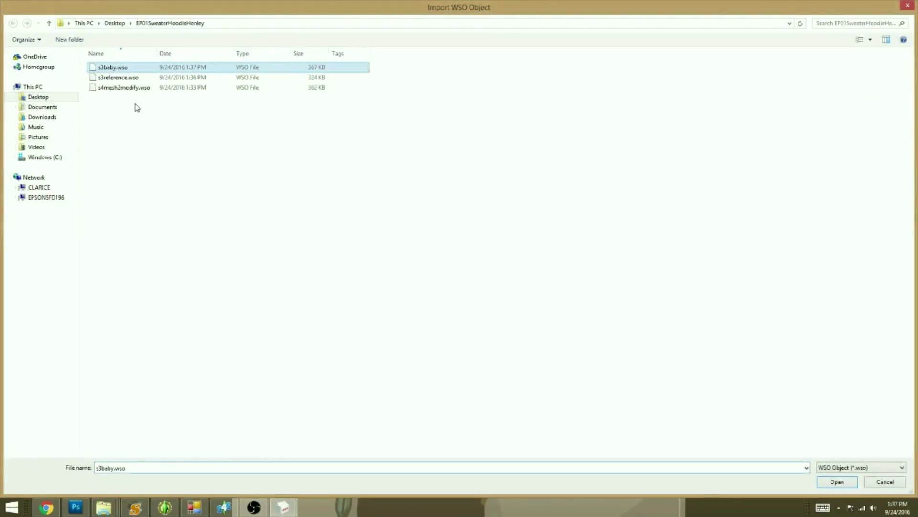
left_click(845, 486)
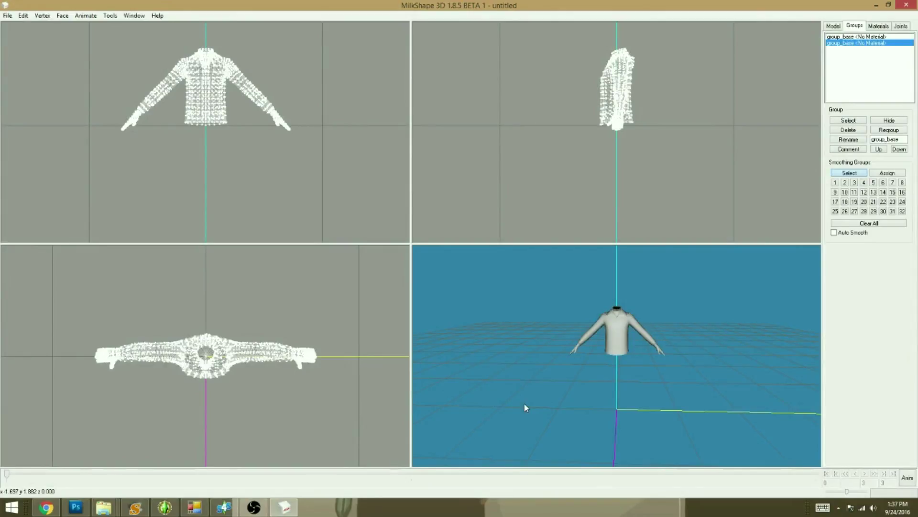
Step: Delete the first group_base group, keeping only the second one
left_click_drag(589, 385, 589, 404)
left_click(852, 38)
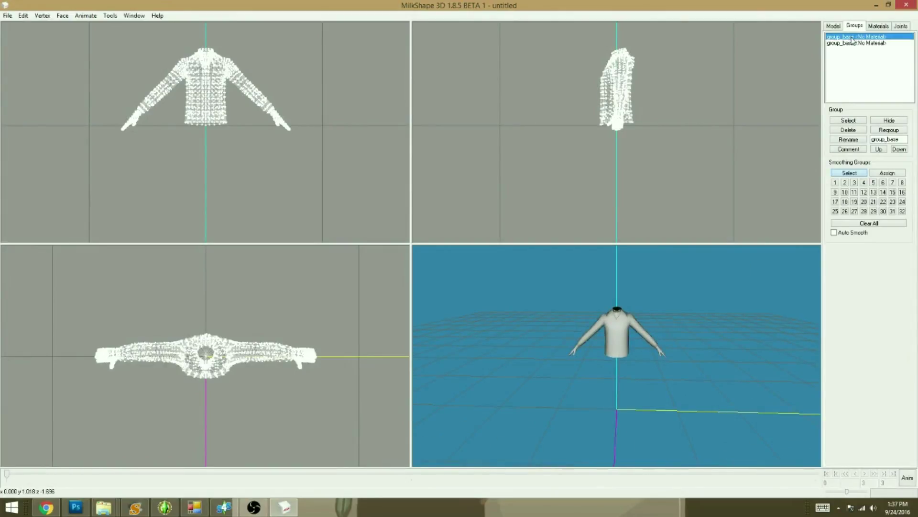
left_click(858, 130)
left_click_drag(623, 369, 590, 378)
Step: Rename the root joint b__ROOT_bind__ to 123456
left_click(901, 26)
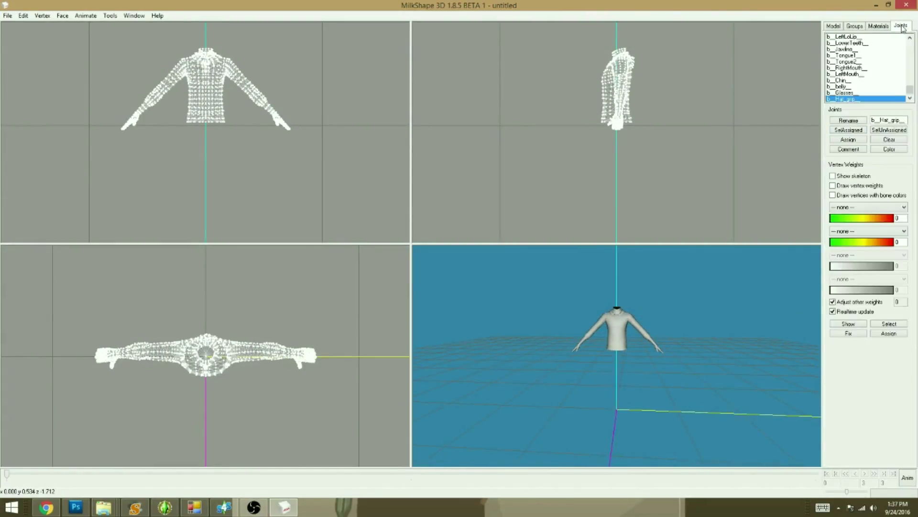
left_click_drag(910, 90, 910, 44)
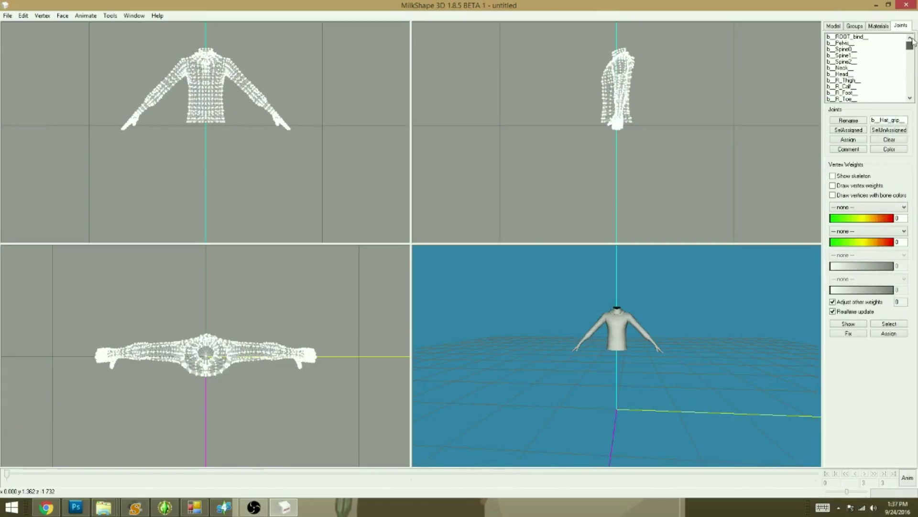
left_click(847, 37)
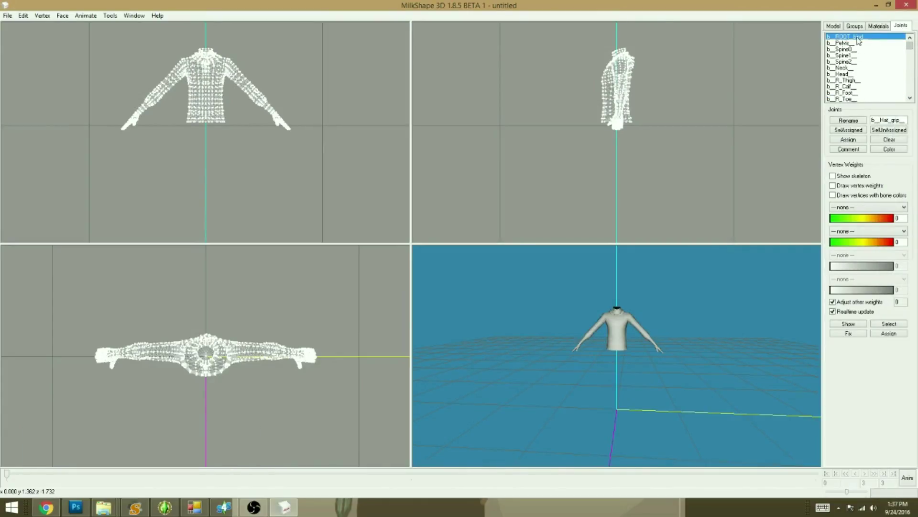
double_click(888, 121)
left_click(739, 326)
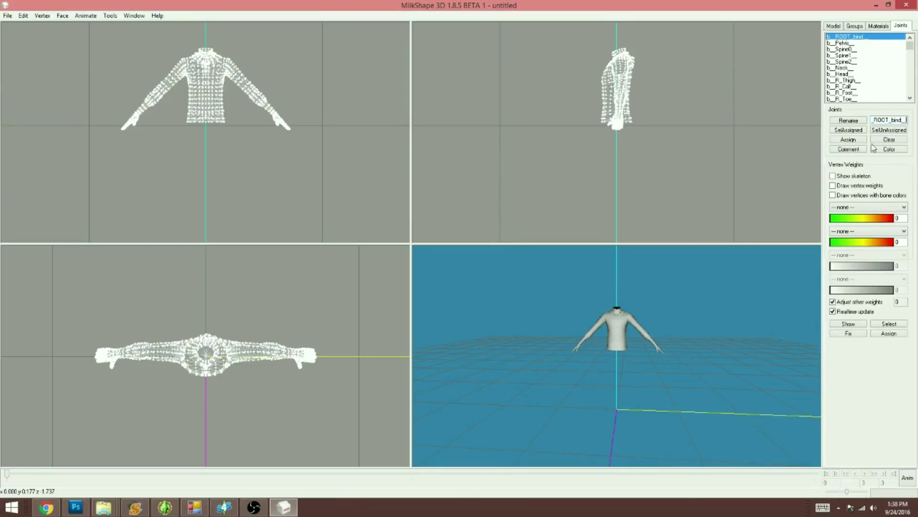
double_click(893, 120)
key("End")
left_click_drag(907, 120, 828, 122)
key("BackSpace")
left_click(853, 122)
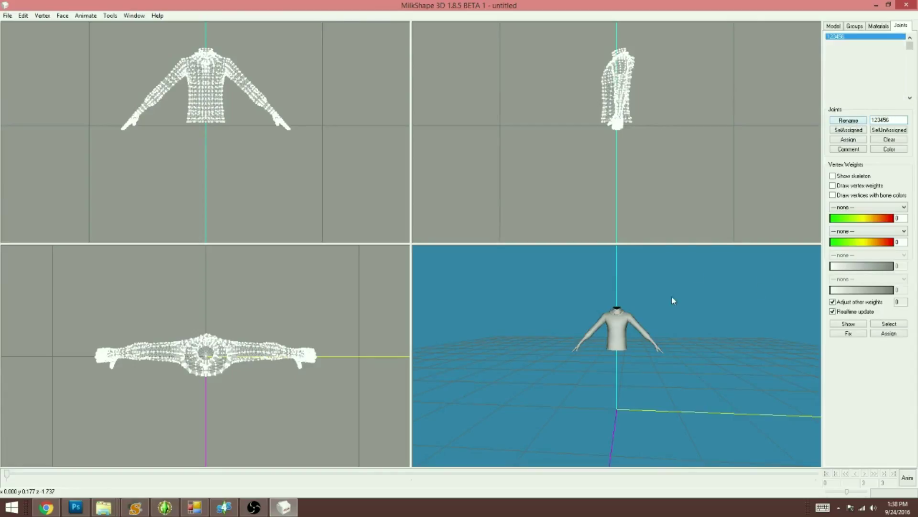
left_click_drag(550, 392, 527, 382)
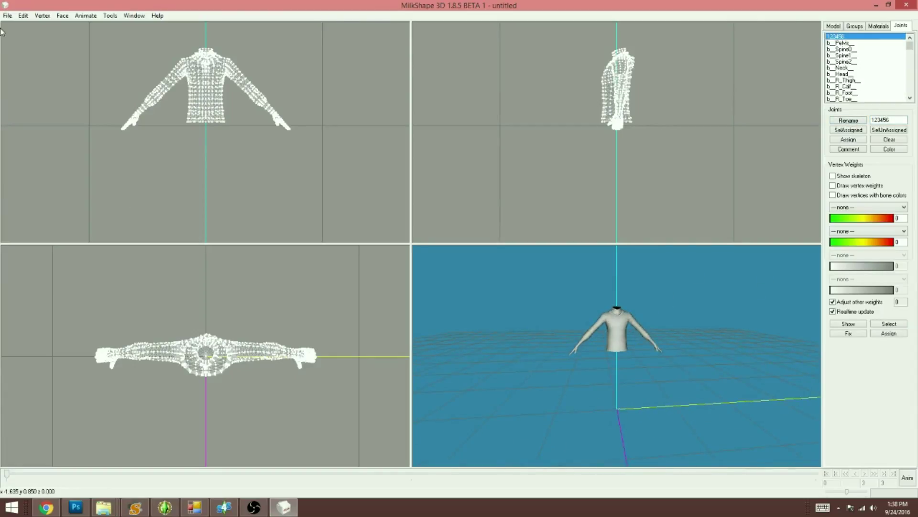
Step: Export the mesh as a Half-Life SMD reference named s3mesh, with vertex weights included
left_click(8, 15)
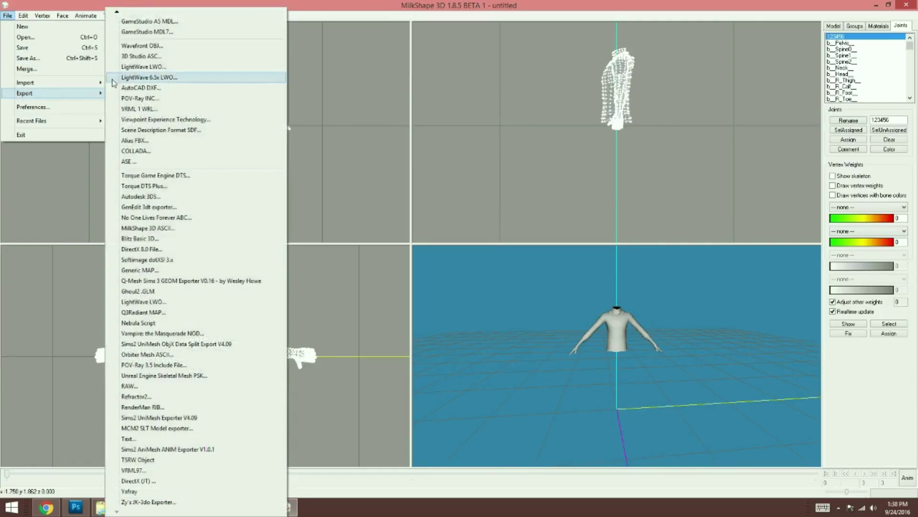
mouse_move(30, 94)
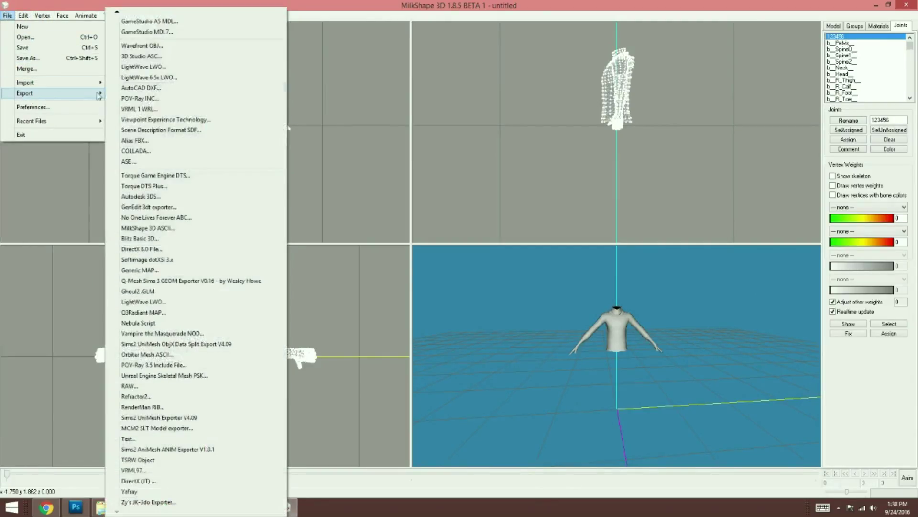
mouse_move(117, 13)
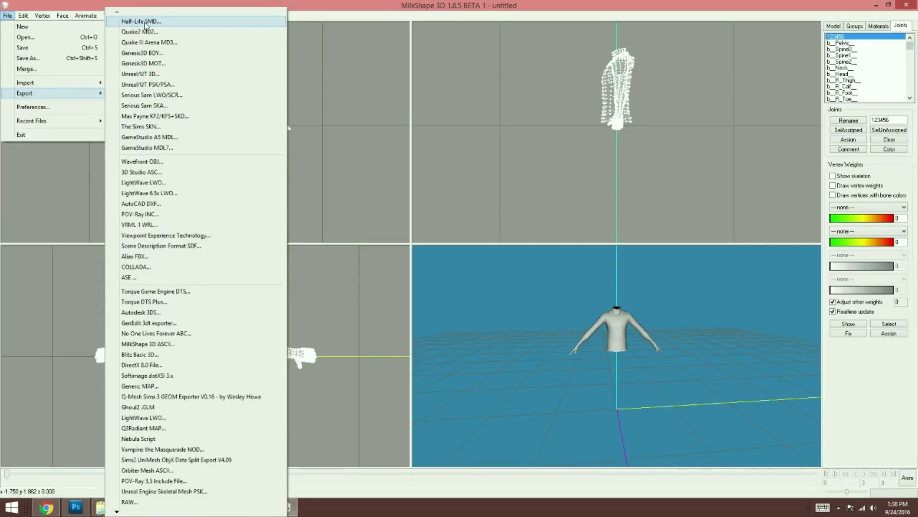
left_click(145, 22)
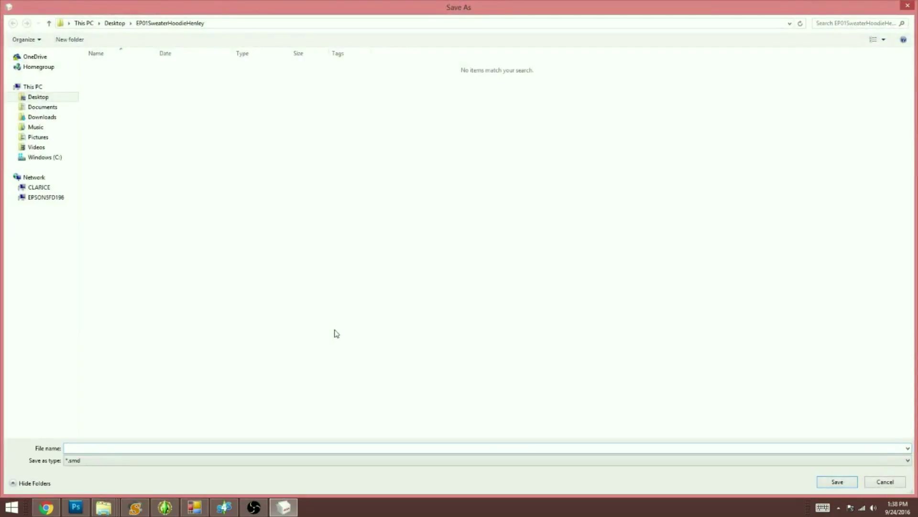
type("s3mesh")
key("Return")
left_click(327, 340)
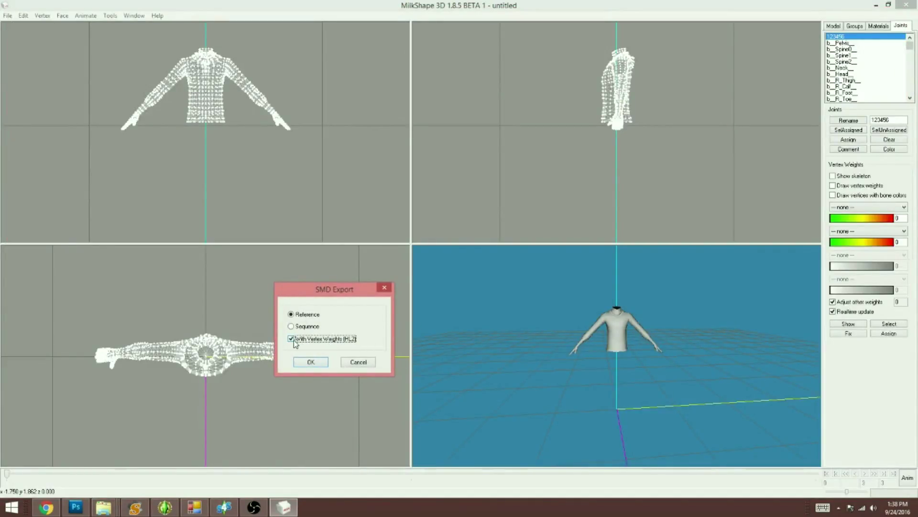
left_click(312, 361)
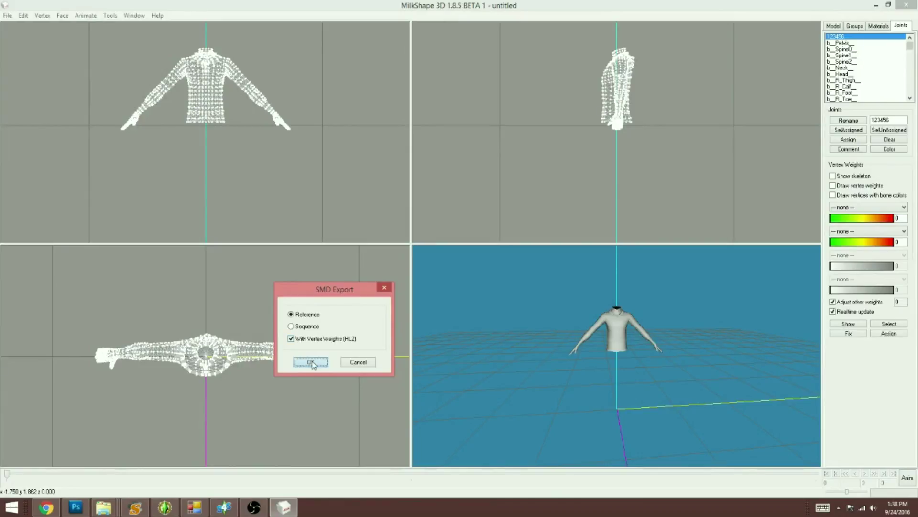
Step: Close the current MilkShape 3D session and start MilkShape 3D again with an empty scene
left_click(905, 5)
left_click(479, 288)
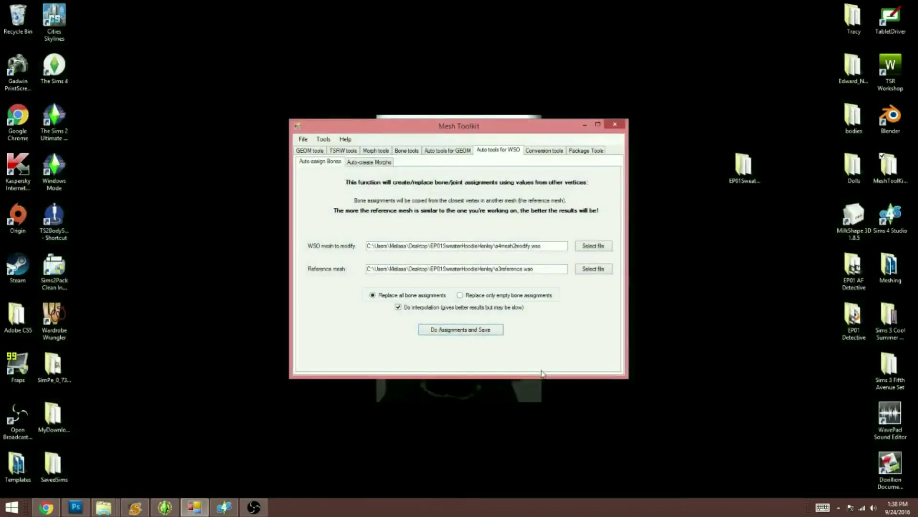
left_click(889, 169)
left_click(849, 216)
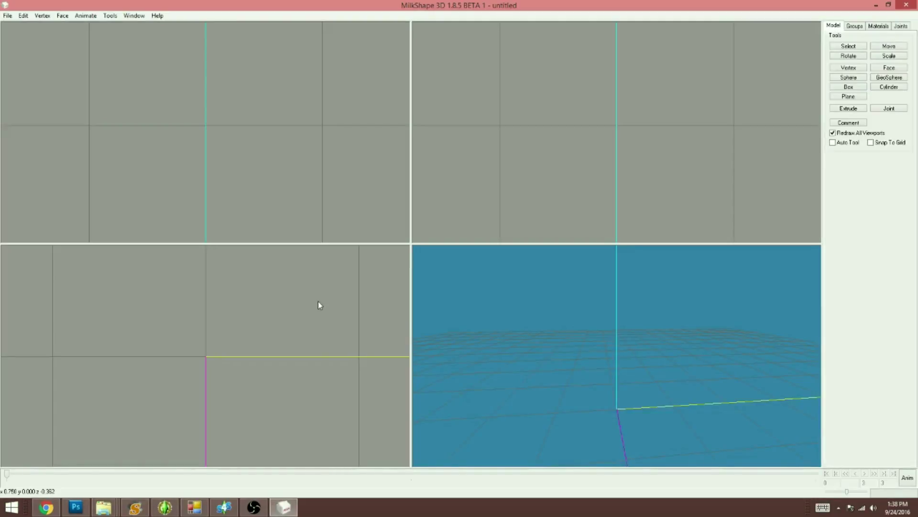
Step: Import the 165 KB S3_015A1849 simgeom file from EP01SweaterHoodieHenley using the Q-Mesh Sims 3 GEOM Importer
left_click(7, 16)
mouse_move(61, 85)
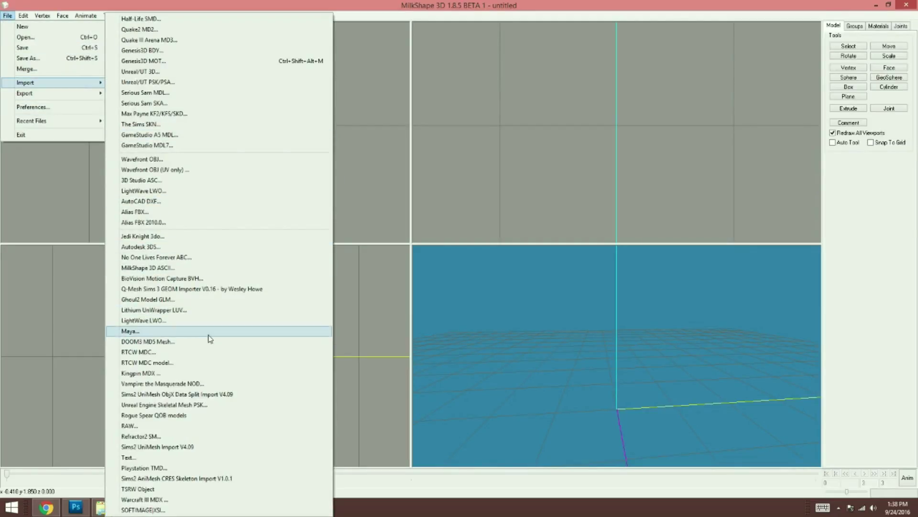
left_click(197, 290)
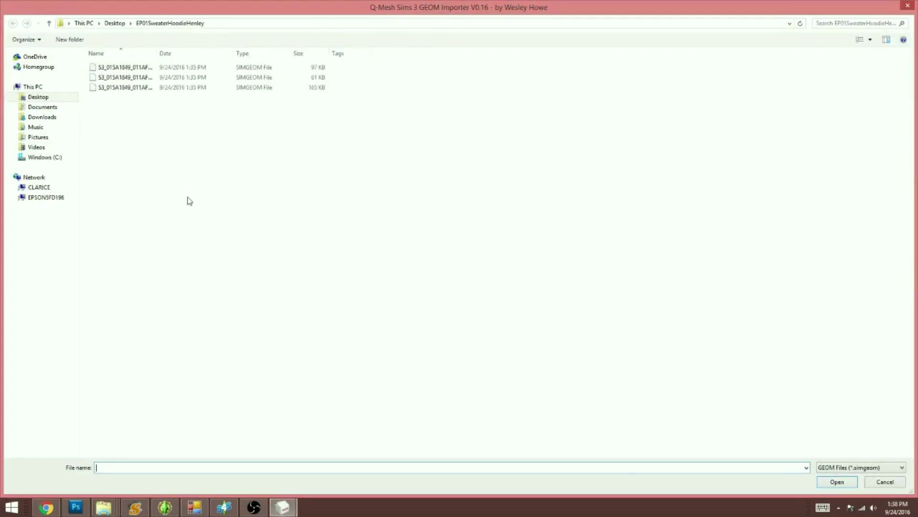
left_click(133, 89)
double_click(132, 90)
left_click(461, 287)
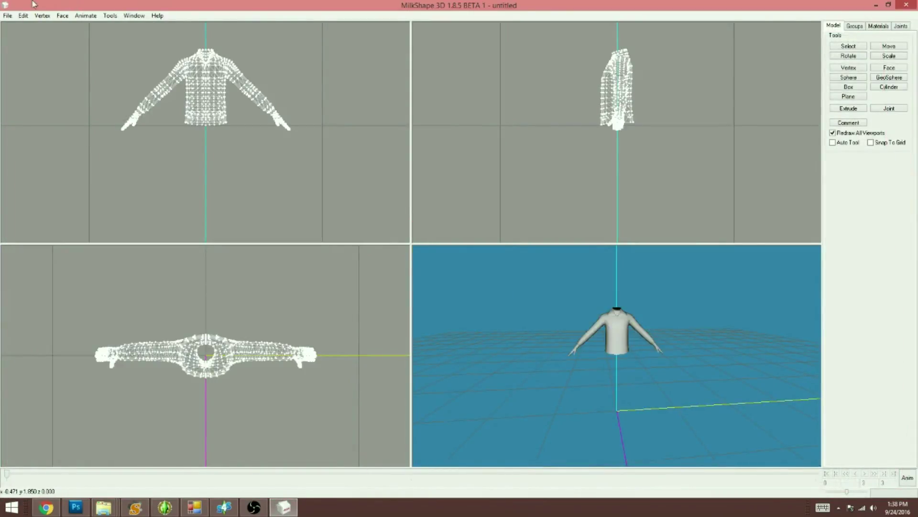
Step: Import s3mesh.smd as a Half-Life SMD with triangles and skeleton enabled and Rename Bones disabled
left_click(7, 15)
mouse_move(31, 90)
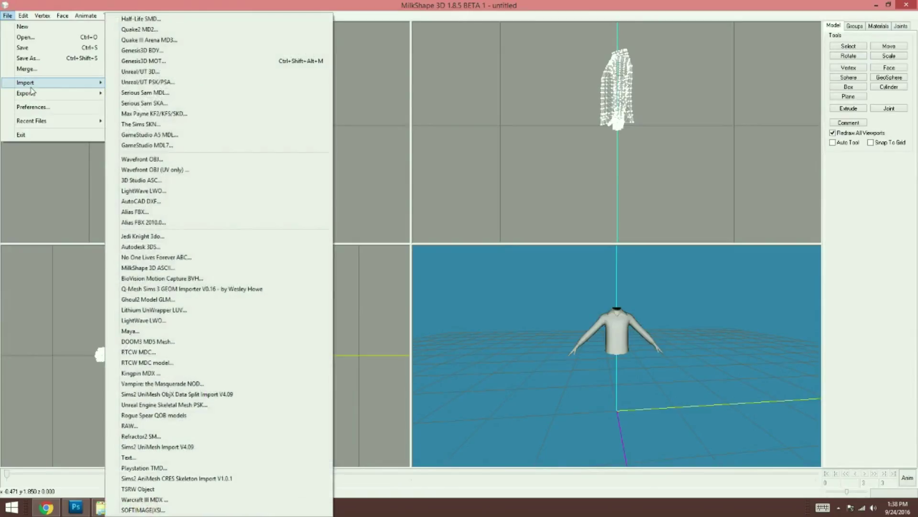
left_click(128, 19)
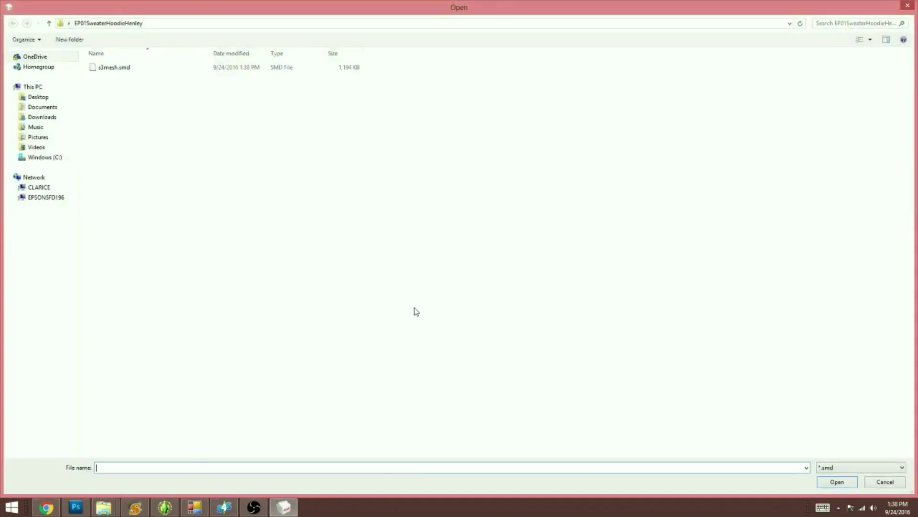
left_click(108, 70)
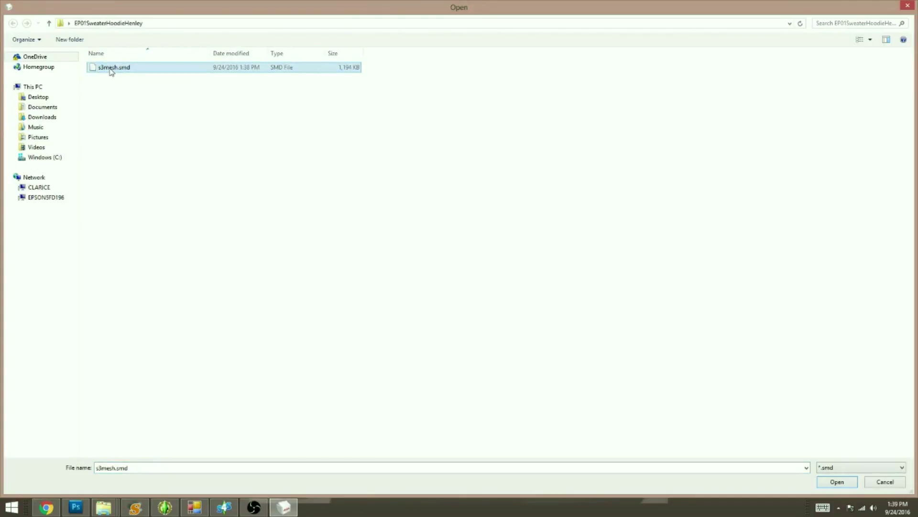
double_click(111, 70)
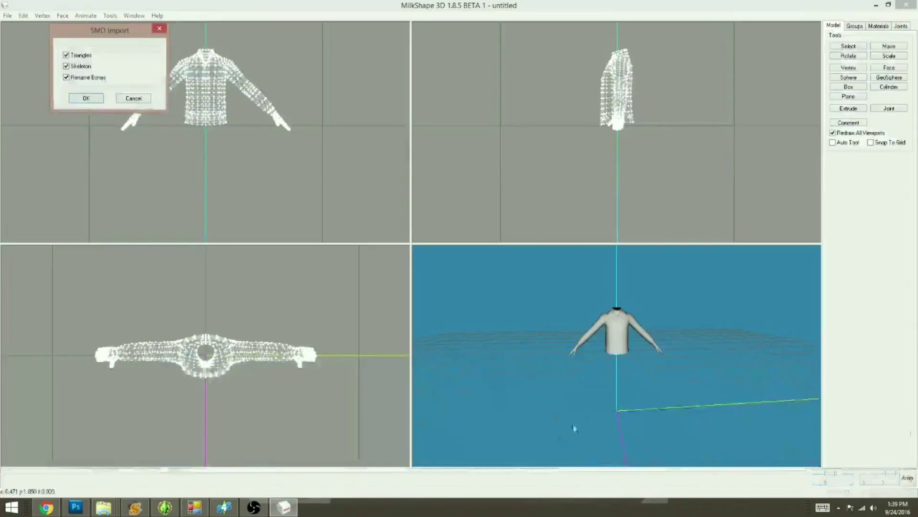
left_click(67, 78)
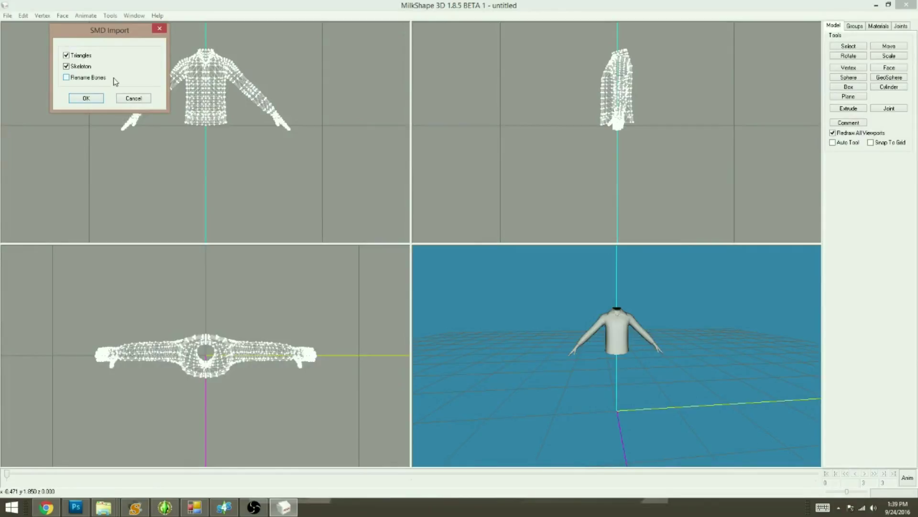
left_click(81, 99)
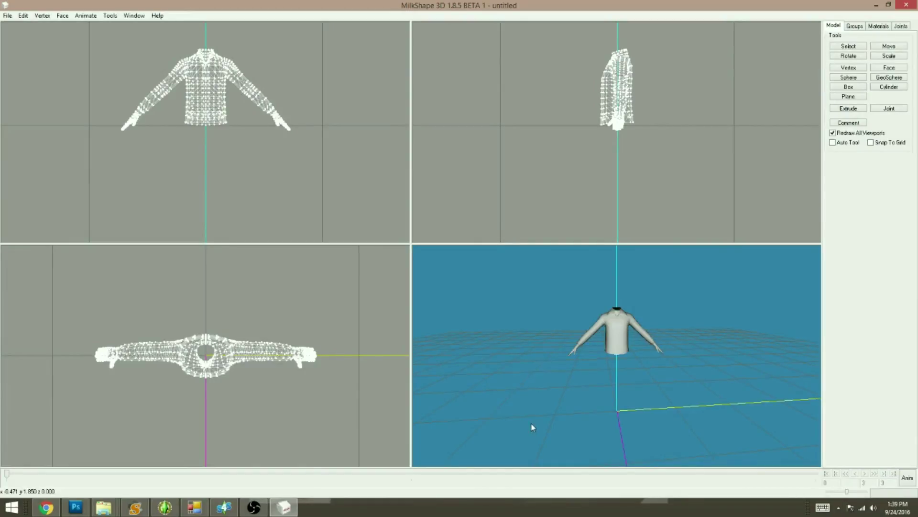
left_click_drag(557, 414, 597, 363)
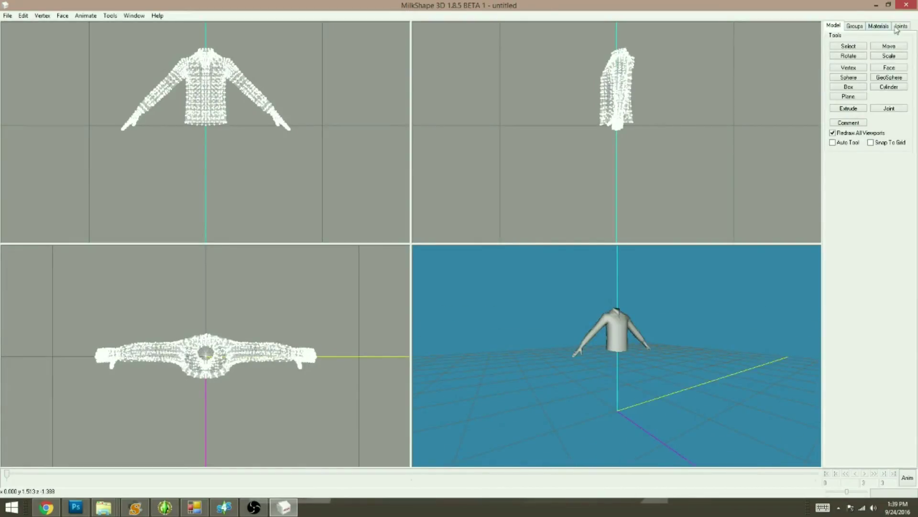
Step: Delete the GEOM-00 group, leaving the default.bmp mesh group
left_click(853, 25)
left_click(856, 37)
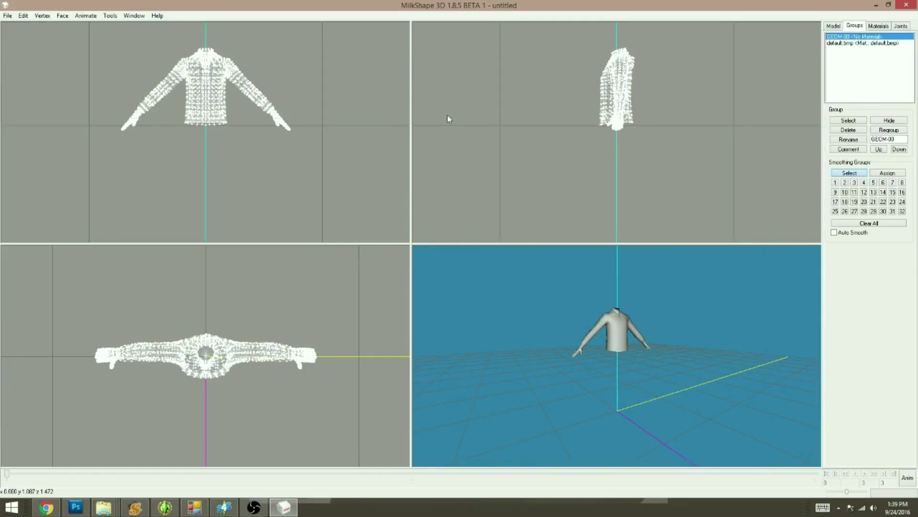
mouse_move(572, 337)
left_mouse_down()
mouse_move(638, 335)
mouse_move(565, 333)
left_mouse_up()
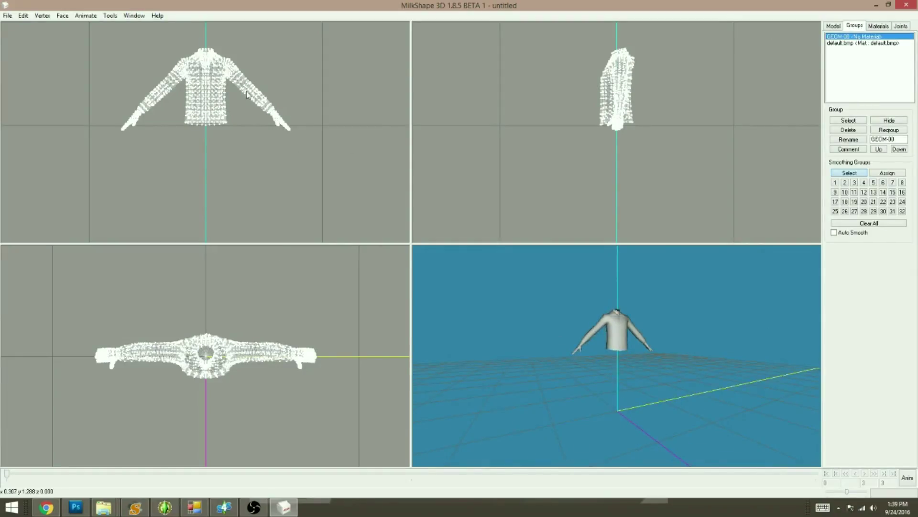
left_click(846, 132)
left_click_drag(553, 369, 519, 378)
Step: Turn on the skeleton display for the joints and inspect how the skeleton fits inside the sweater mesh
left_click(898, 27)
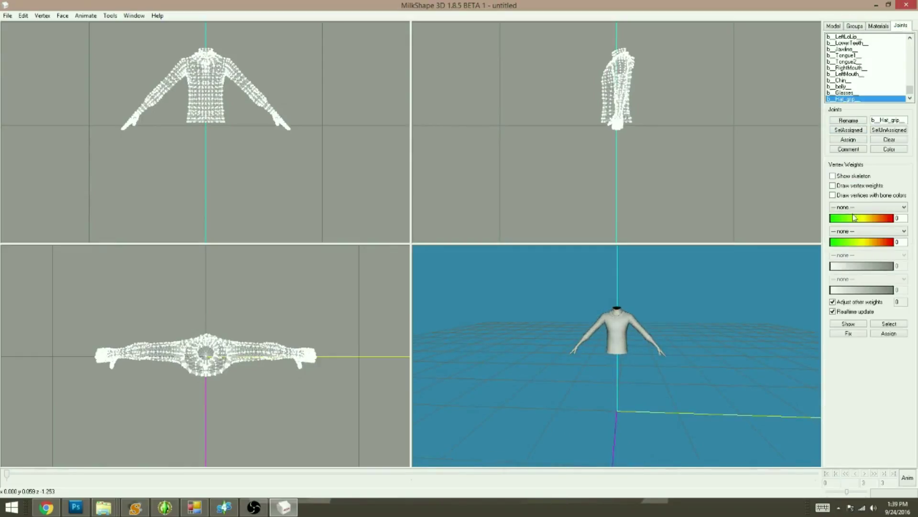
left_click(833, 176)
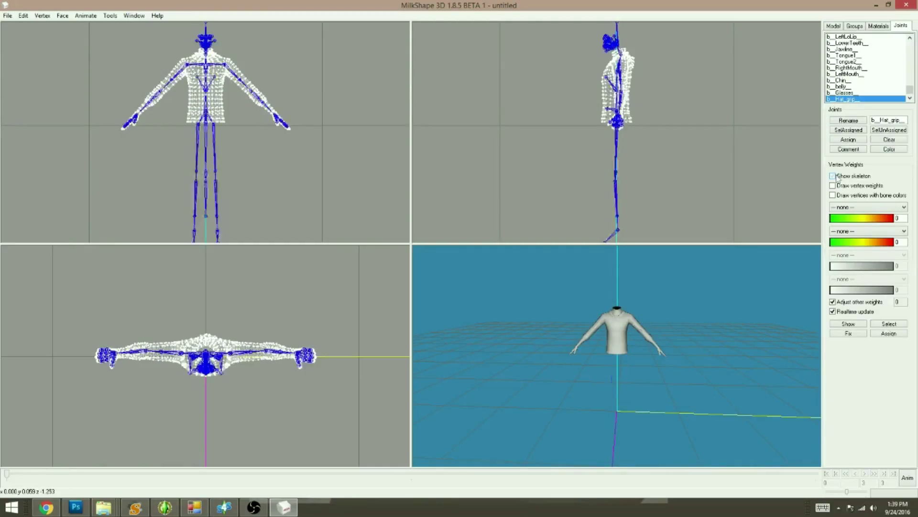
mouse_move(533, 407)
left_mouse_down()
mouse_move(765, 395)
mouse_move(524, 400)
left_mouse_up()
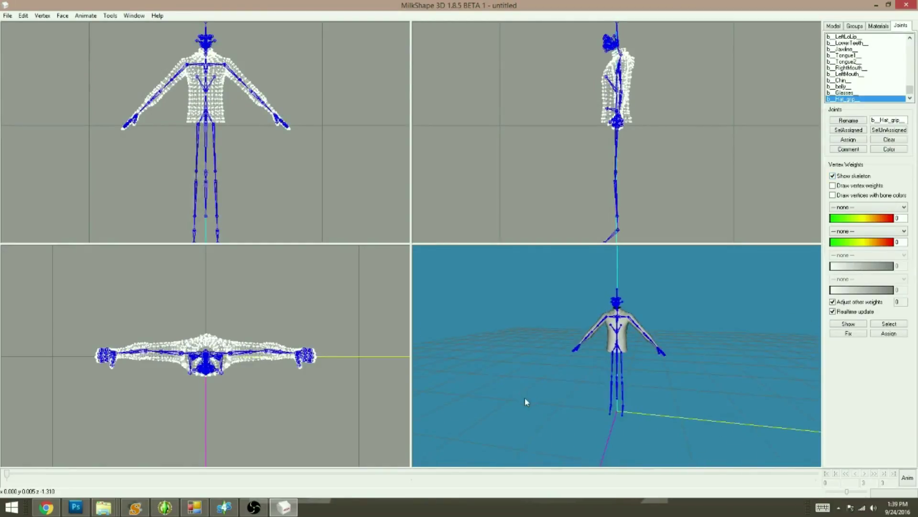
left_click(833, 176)
left_click_drag(563, 368, 574, 362)
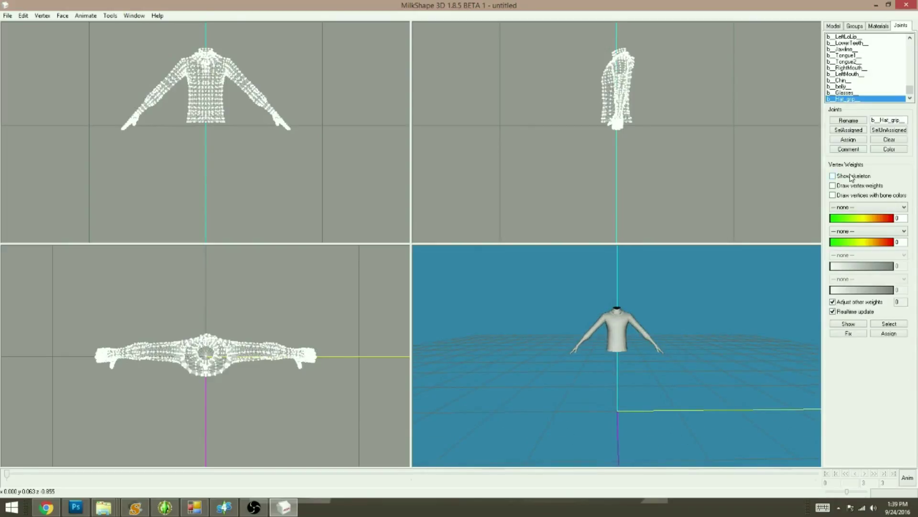
left_click(832, 176)
left_click_drag(698, 373, 684, 400)
left_click_drag(683, 395, 679, 395)
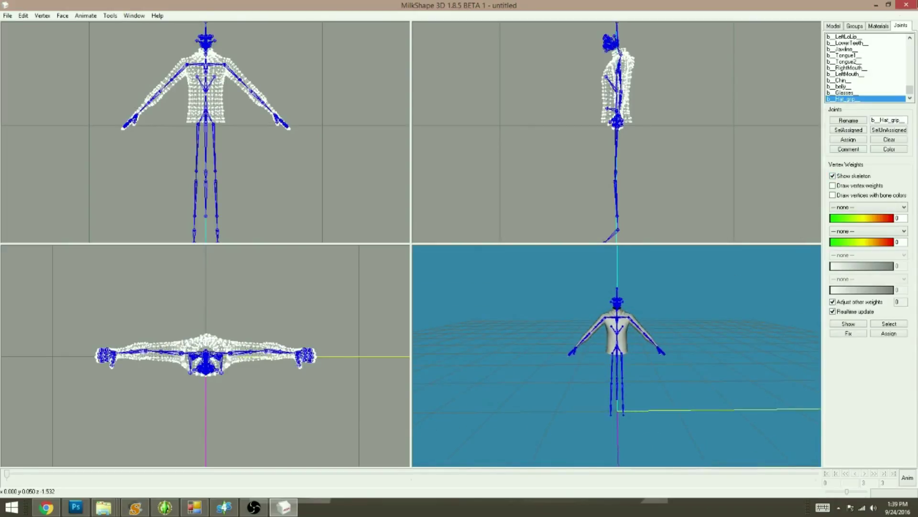
Step: Set the Select tool to pick joints and turn on animation mode for posing the skeleton
left_click(854, 27)
left_click(834, 26)
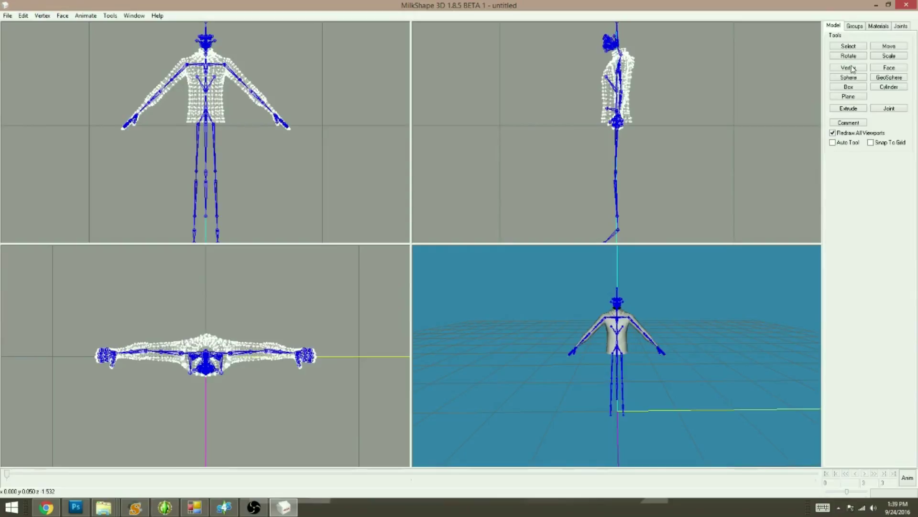
left_click(849, 46)
left_click_drag(683, 421, 717, 378)
left_click(899, 166)
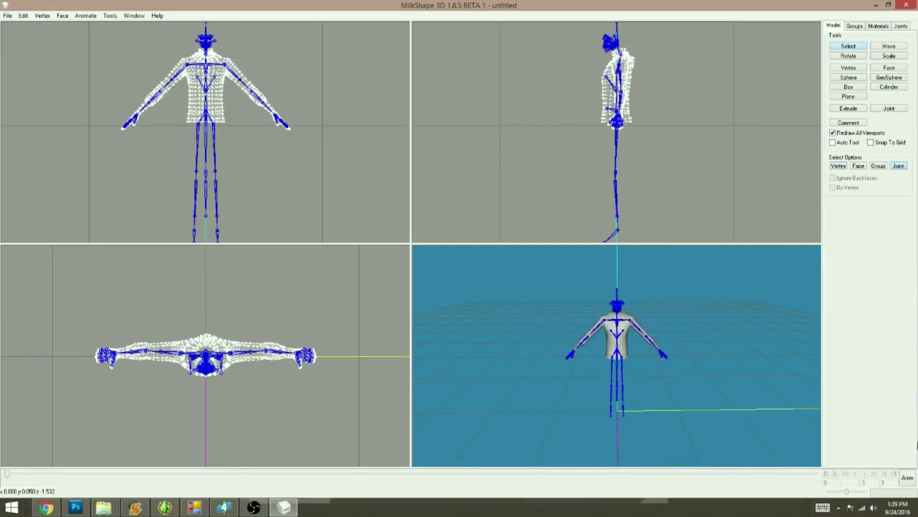
left_click(913, 484)
left_click_drag(559, 449, 569, 383)
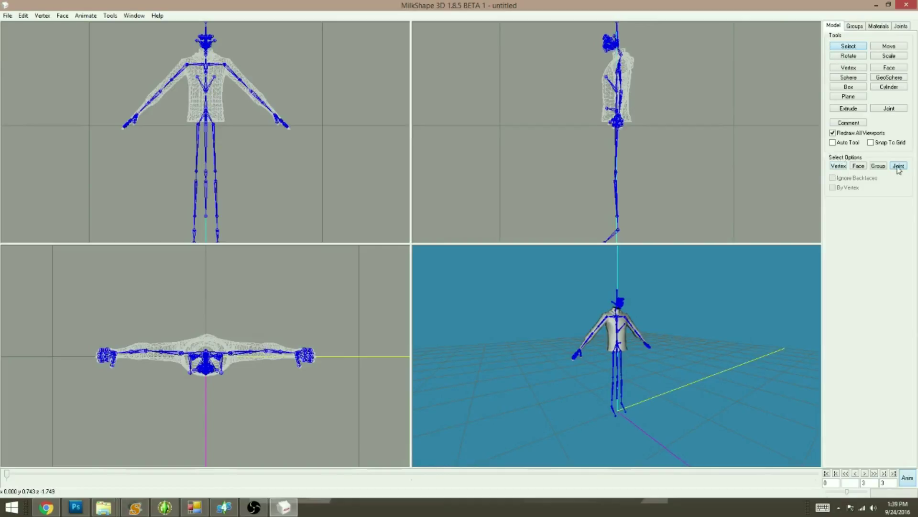
Step: Rotate the shoulder joint of the first arm 45 degrees about Z, and -6 degrees about Y
left_click(225, 67)
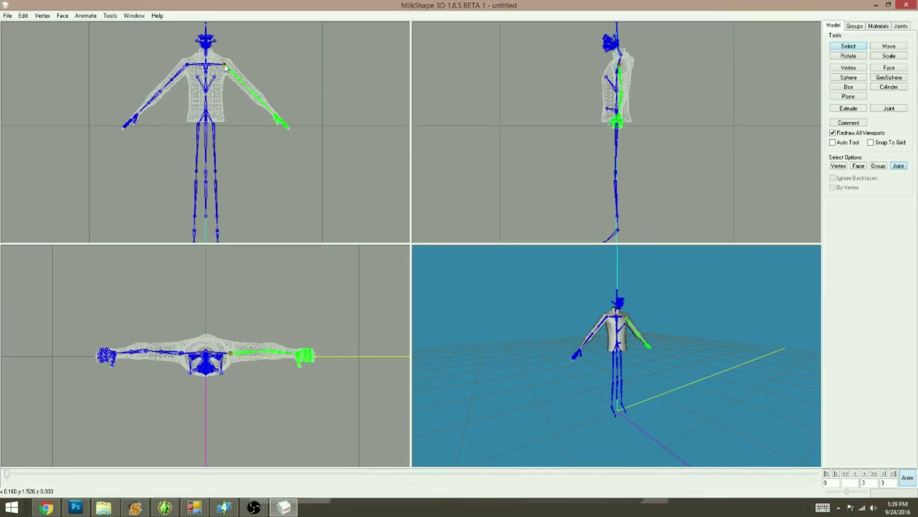
left_click(849, 56)
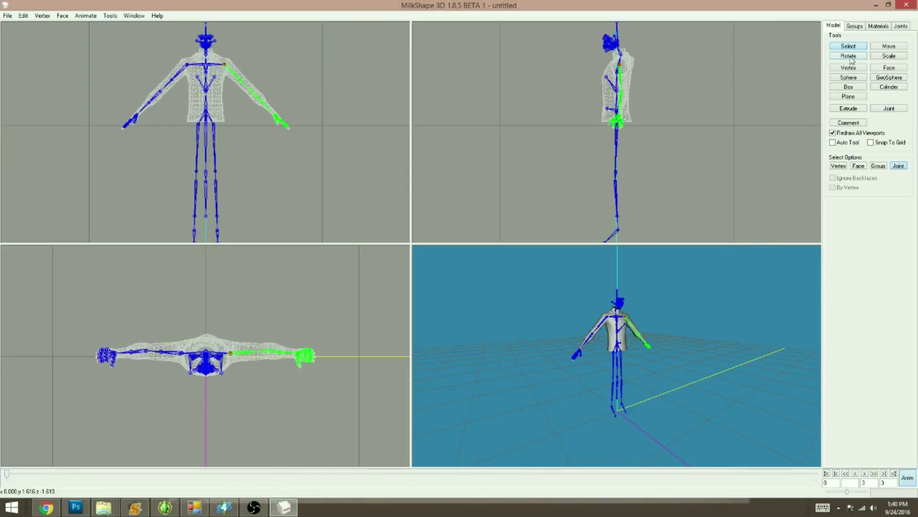
double_click(874, 195)
type("45")
left_click(898, 196)
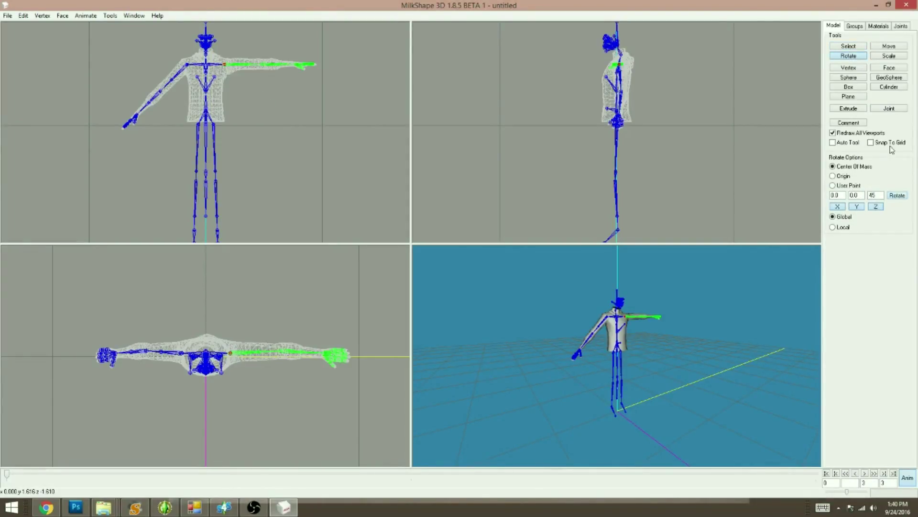
double_click(856, 195)
left_click(898, 196)
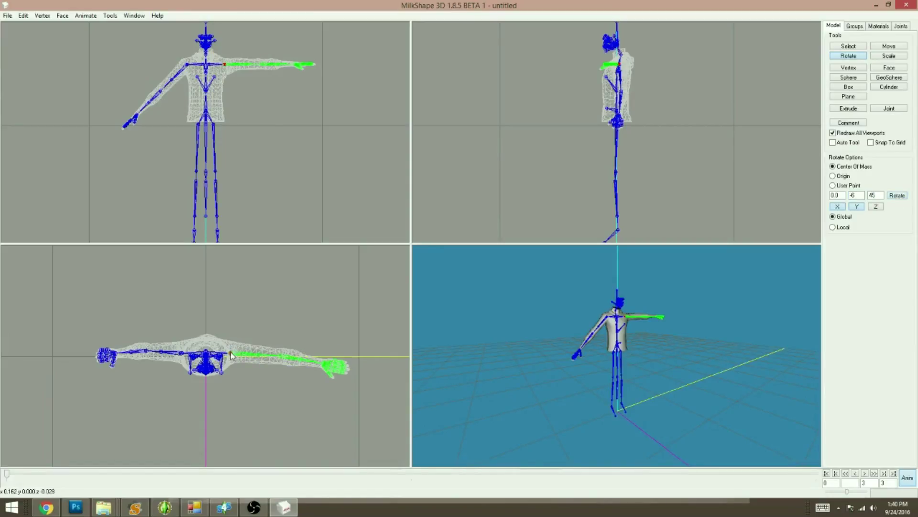
Step: Rotate the elbow joint of the raised arm -3 degrees about Y
left_click(849, 47)
left_click(266, 66)
left_click(262, 65)
left_click(860, 56)
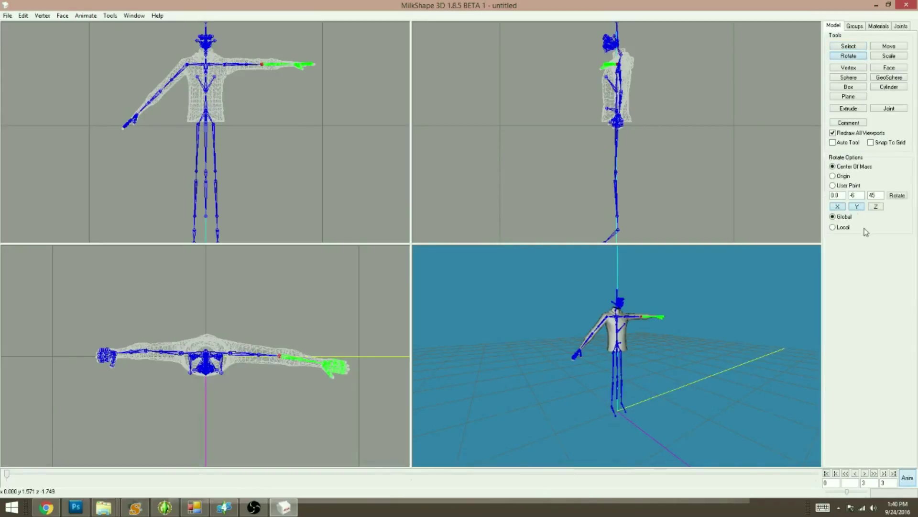
type("-3")
left_click(897, 198)
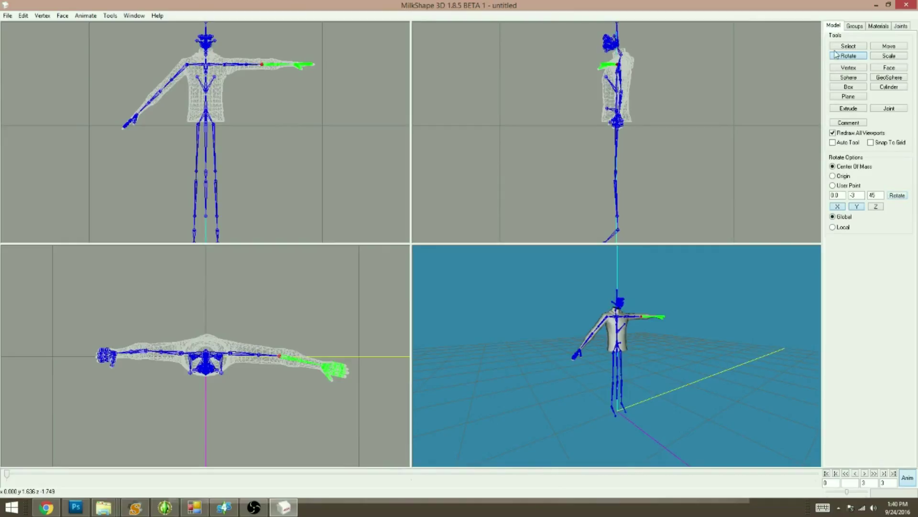
Step: Rotate the opposite arm's shoulder joint -45 degrees about Z and 6 degrees about Y, bending its elbow to mirror the first arm
left_click(848, 46)
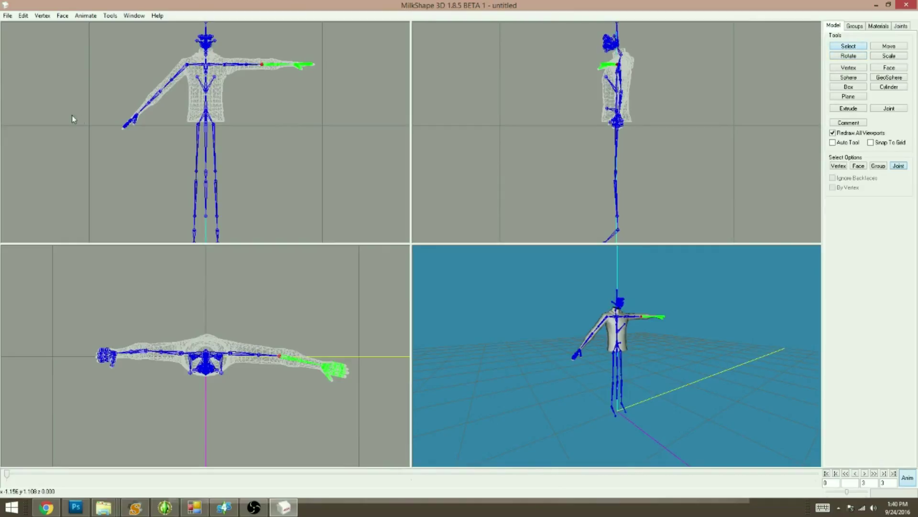
left_click(187, 65)
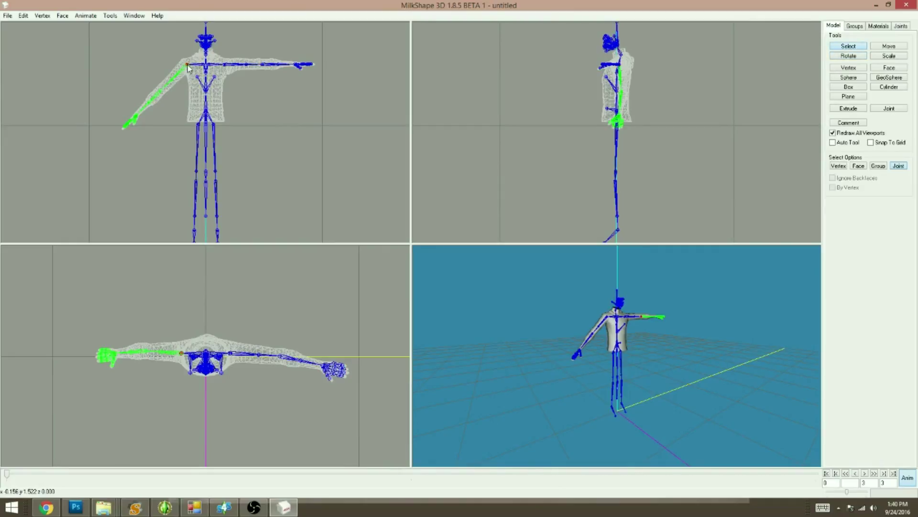
left_click(847, 56)
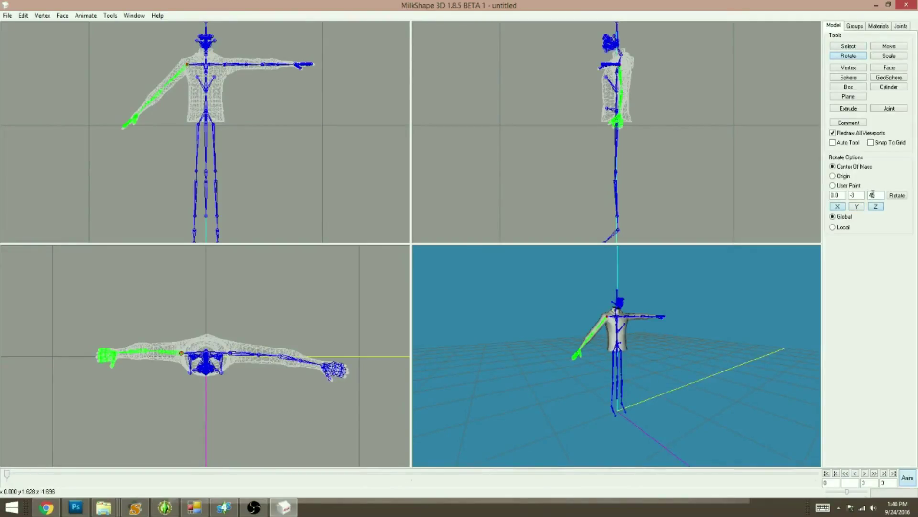
left_click(877, 206)
left_click(897, 196)
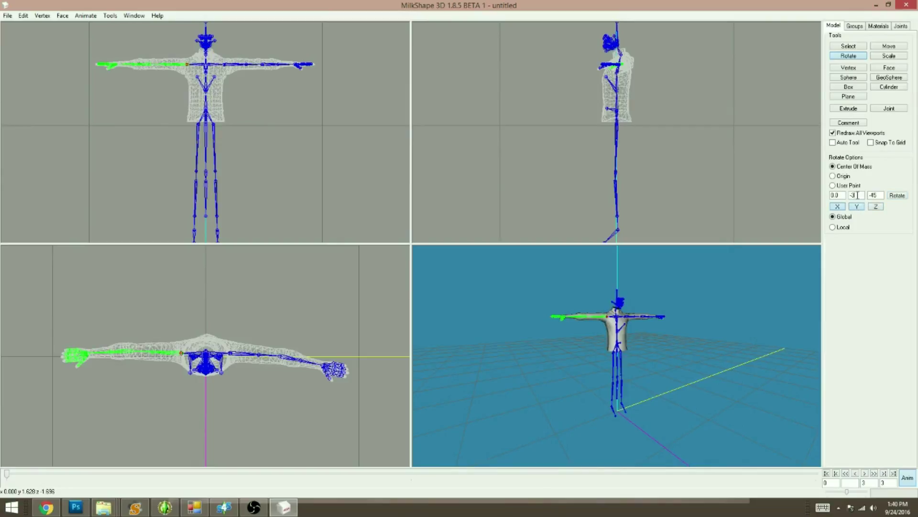
left_click(903, 196)
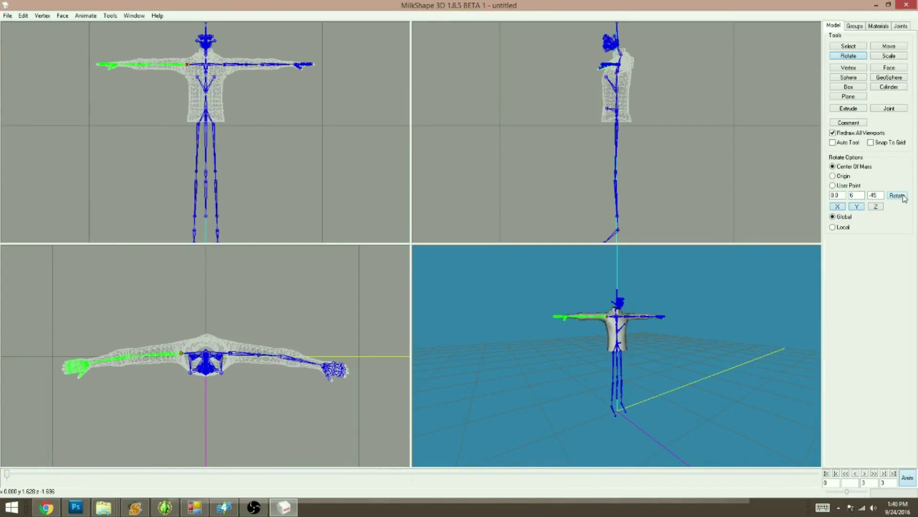
left_click(849, 46)
left_click_drag(588, 386, 619, 397)
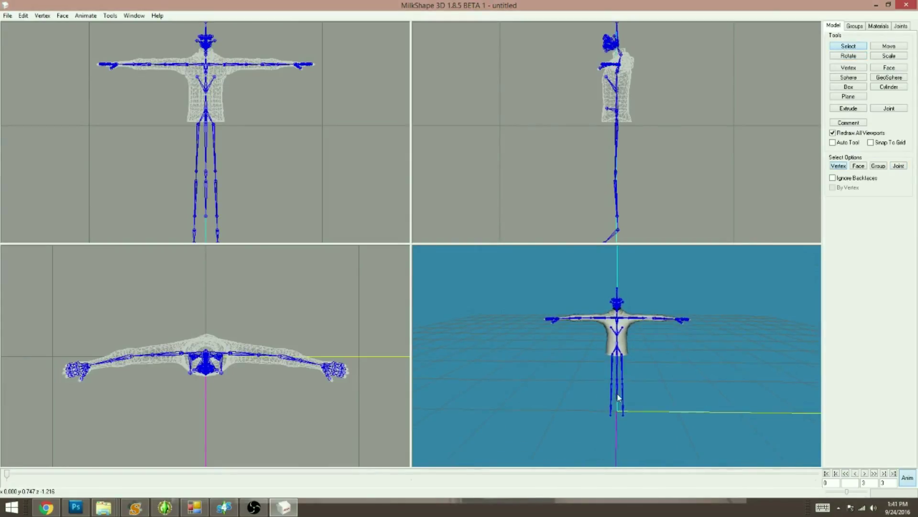
Step: Rename the default.bmp mesh group to group_base
left_click(856, 27)
double_click(900, 138)
type("group_base")
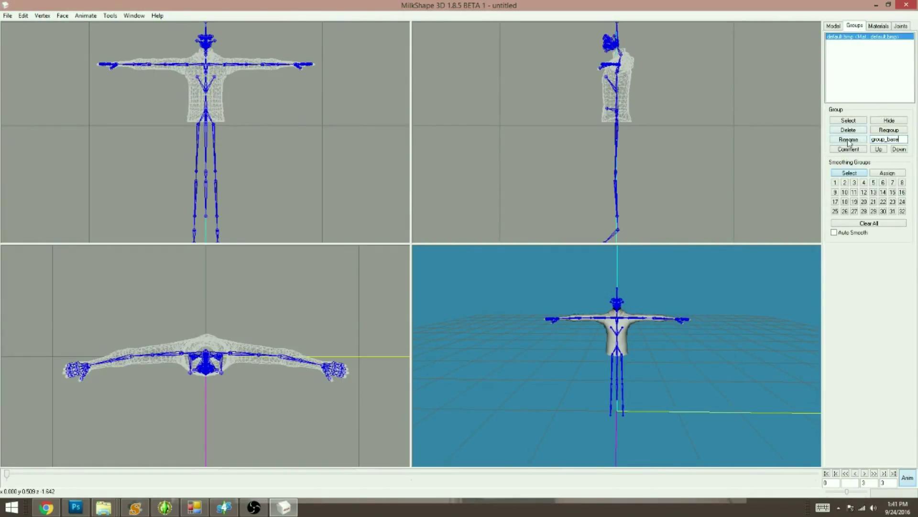
left_click(849, 140)
left_click_drag(517, 418, 541, 416)
Step: Export the reposed sweater as a TSRW Object named s3mesh2modify in the EP01SweaterHoodieHenley folder, and close the scene without saving
left_click(8, 15)
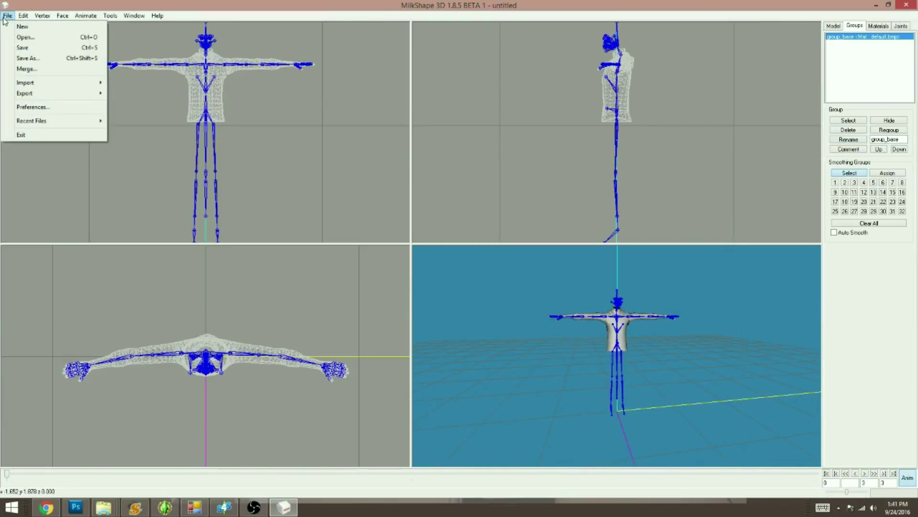
mouse_move(38, 95)
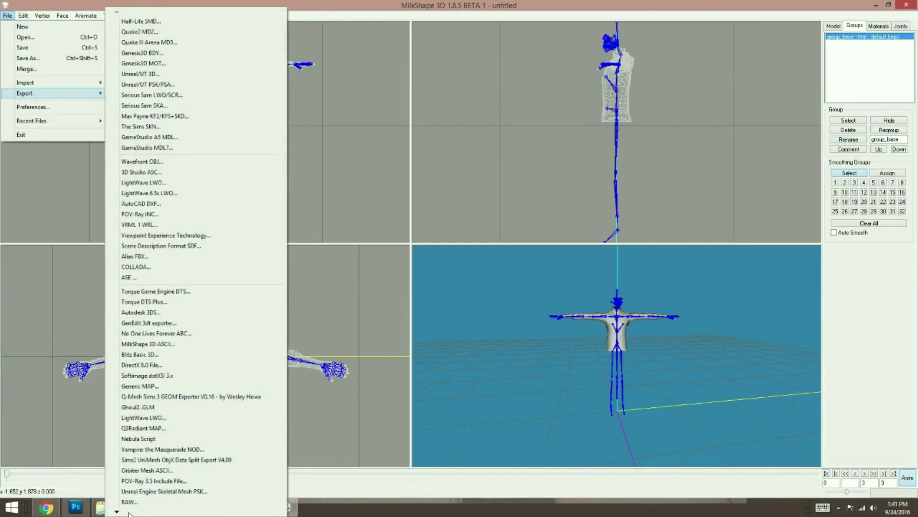
mouse_move(130, 513)
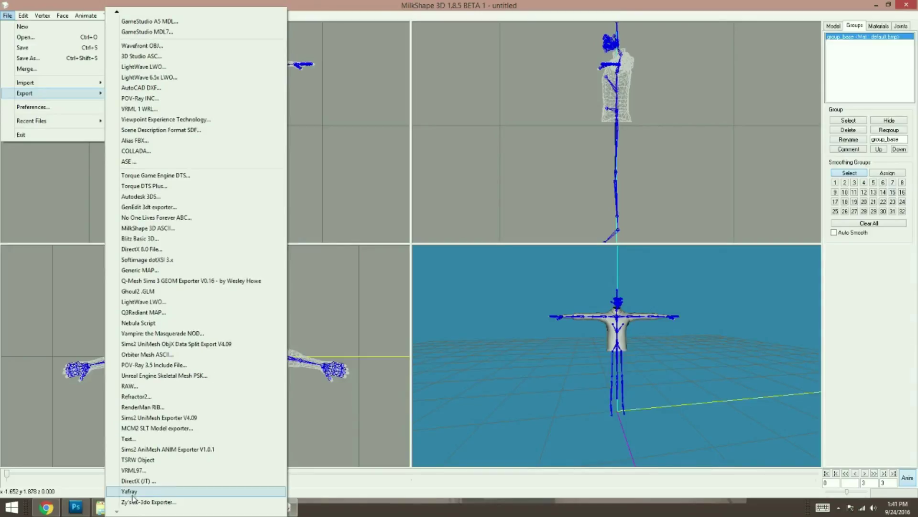
left_click(144, 461)
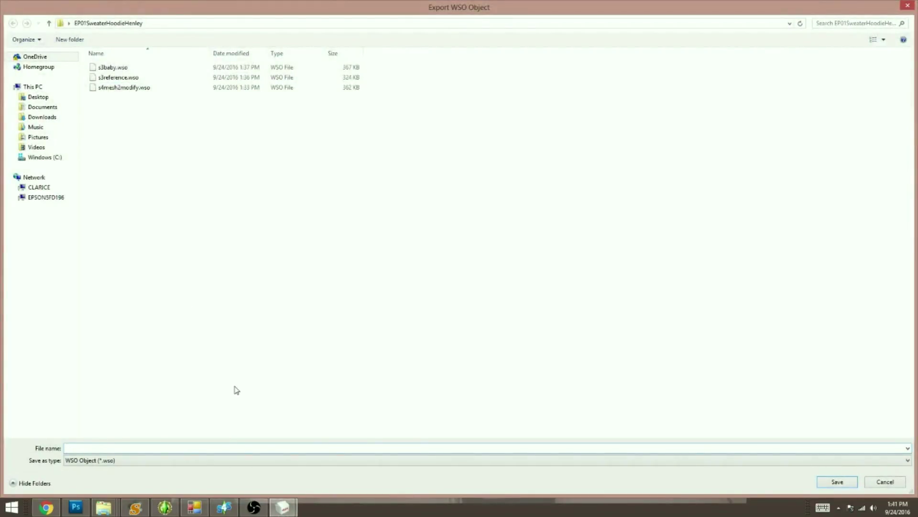
type("s3")
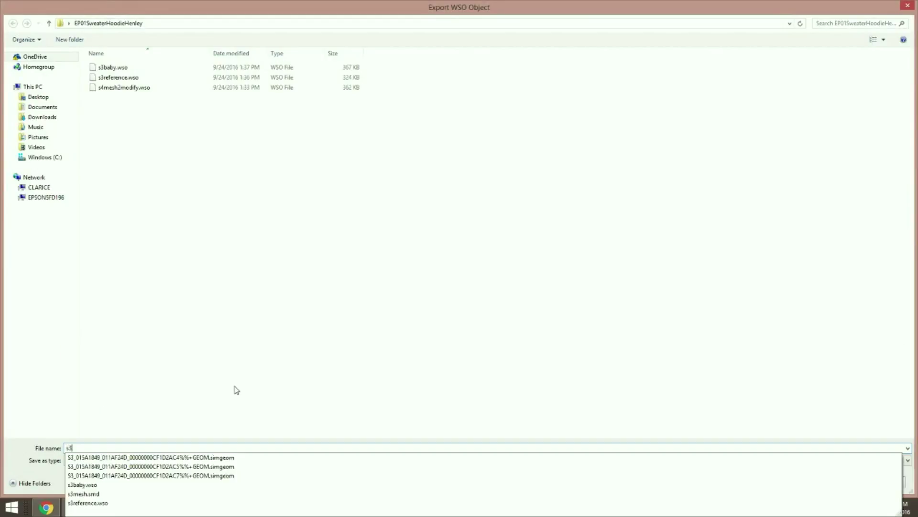
type("mesh2modify")
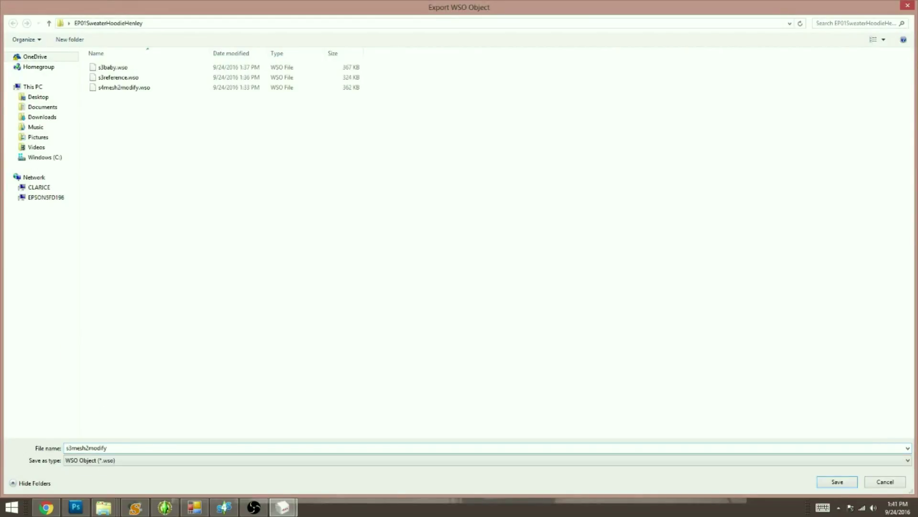
key("Return")
left_click(907, 4)
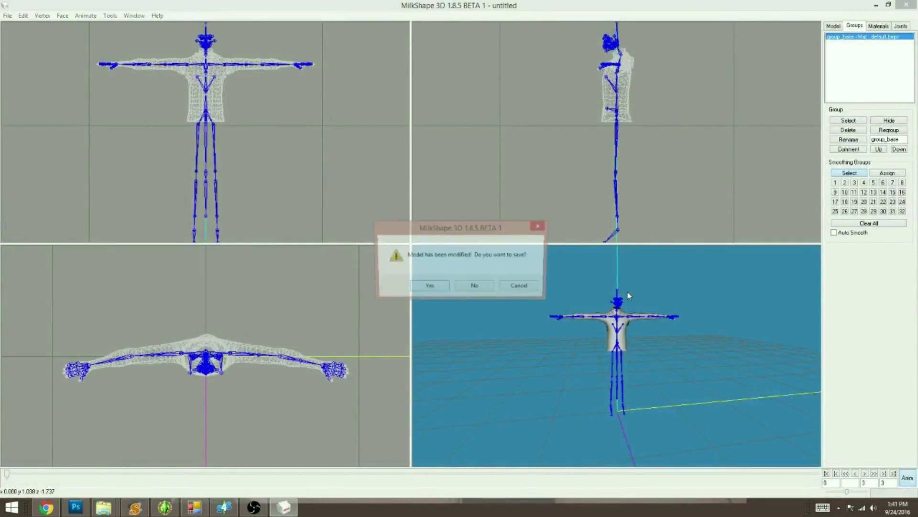
left_click(475, 285)
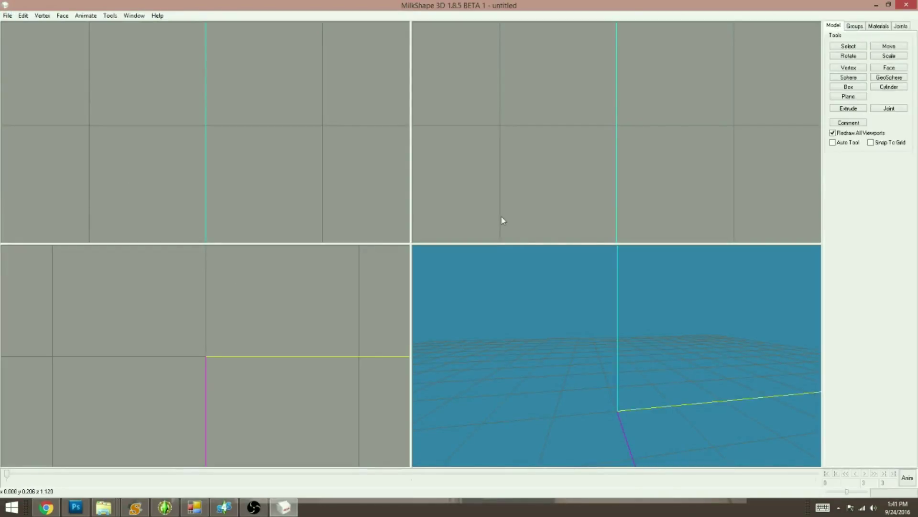
Step: Import amBodyNaked_gmdc.5gd from the Desktop bodies folder using Sims2 UniMesh Import V4.09
left_click(9, 17)
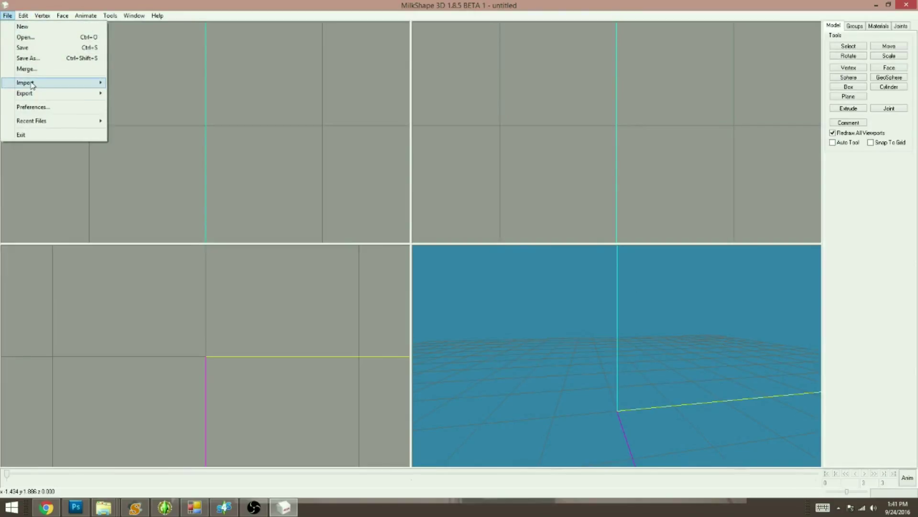
mouse_move(29, 83)
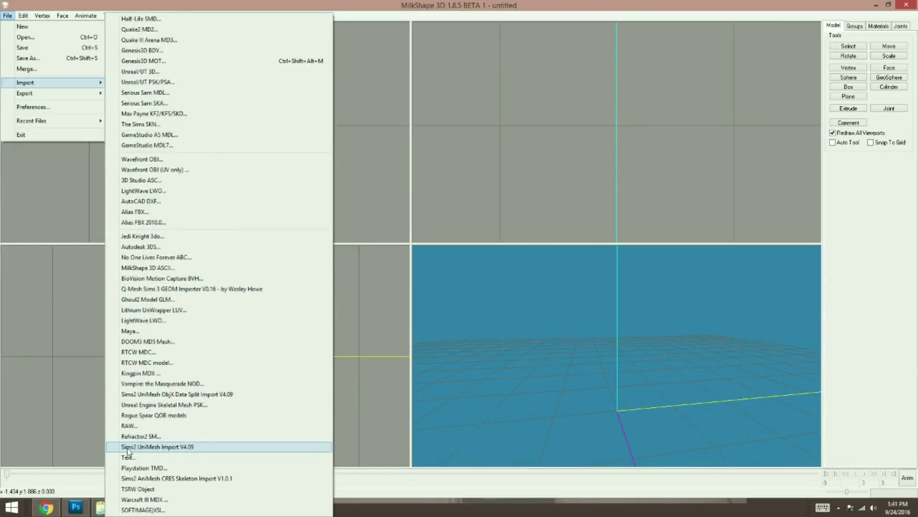
left_click(147, 448)
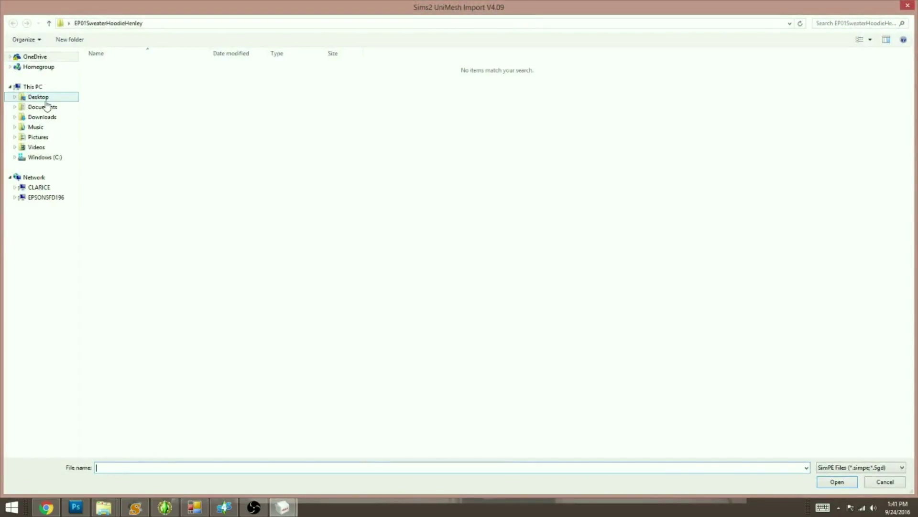
left_click(40, 97)
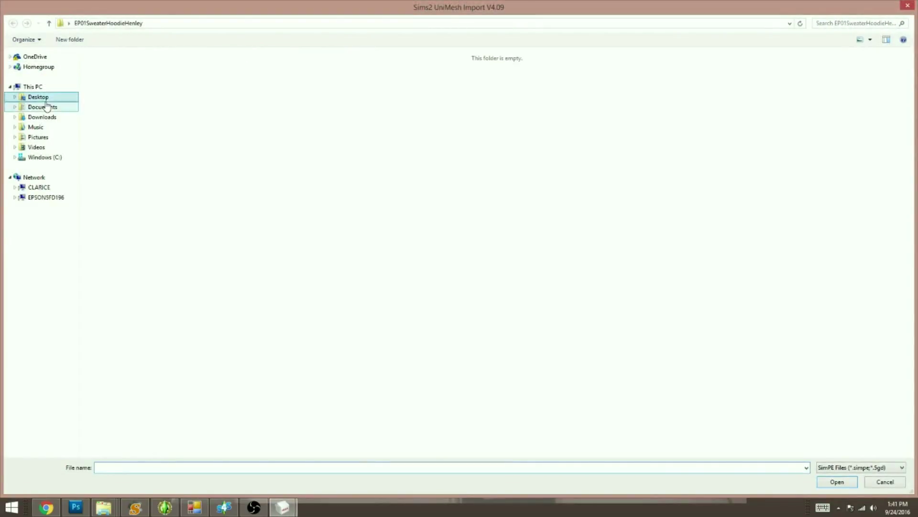
double_click(166, 88)
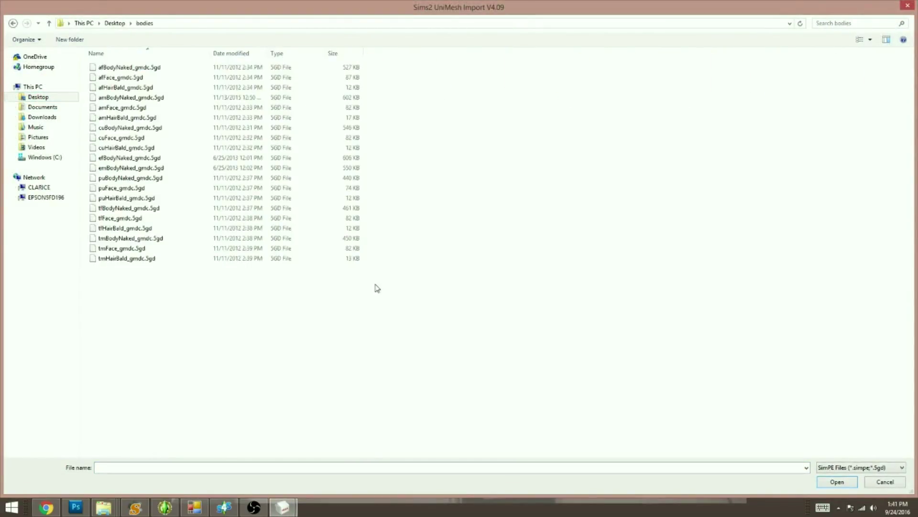
left_click(125, 98)
left_click(837, 482)
left_click(485, 287)
left_click(463, 286)
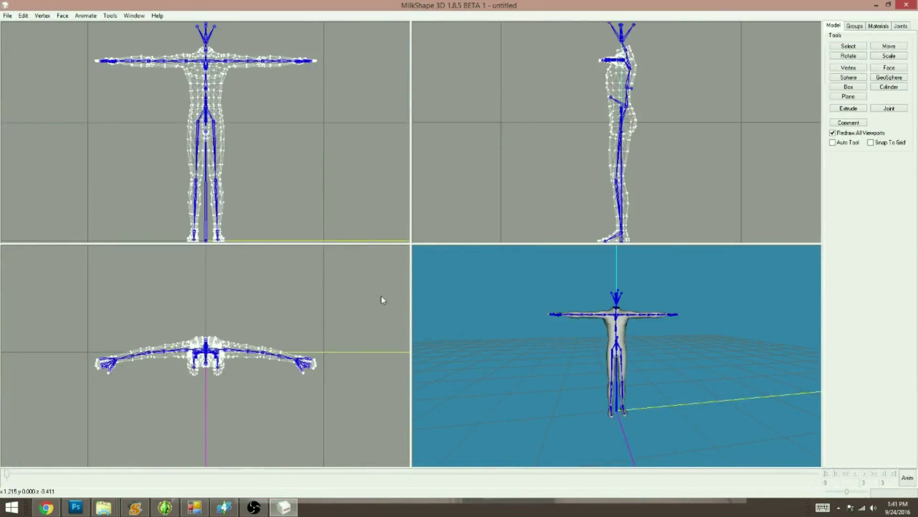
Step: Turn off the skeleton display and inspect the arm pose of the Sims 2 adult male body
left_click_drag(595, 441, 600, 459)
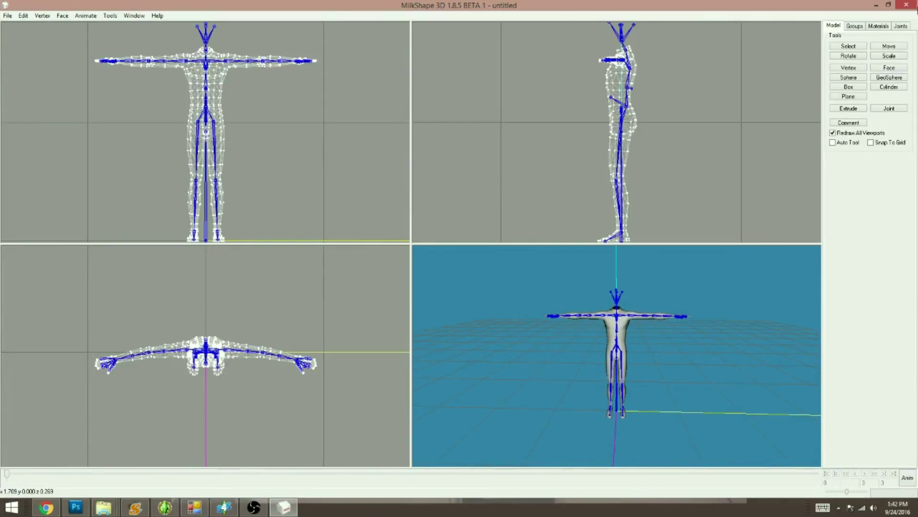
left_click(901, 26)
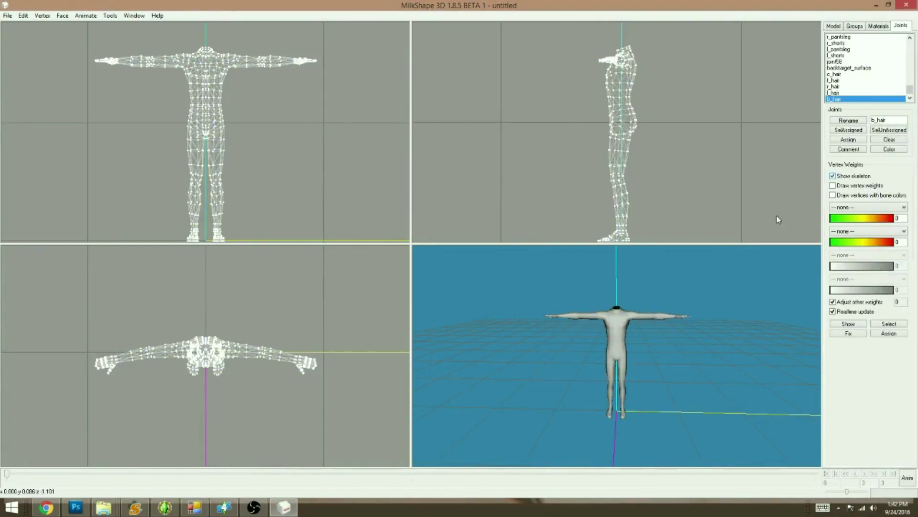
left_click_drag(623, 452, 601, 448)
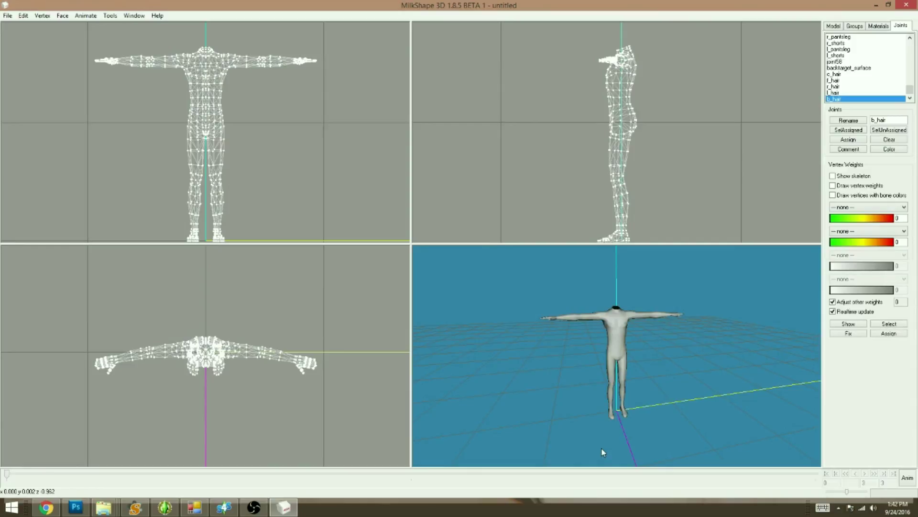
left_click_drag(578, 405, 565, 419)
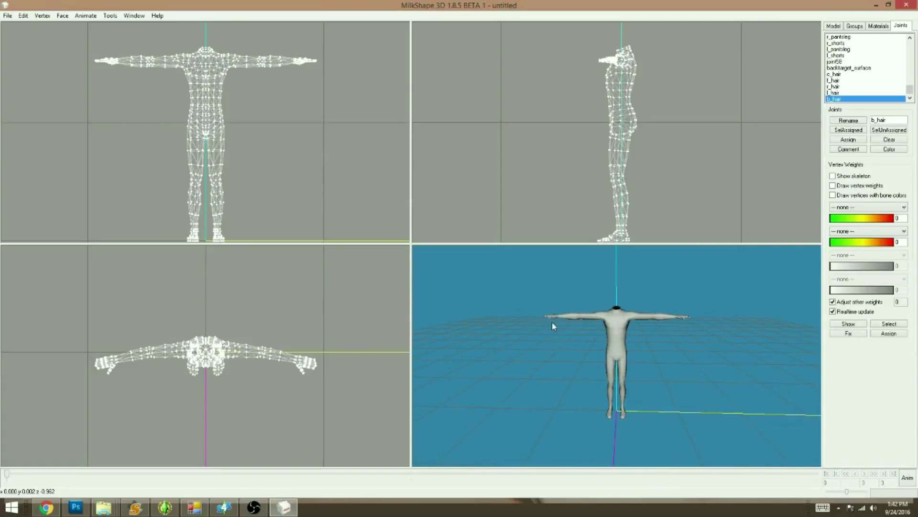
mouse_move(535, 418)
left_mouse_down()
mouse_move(717, 420)
mouse_move(537, 422)
left_mouse_up()
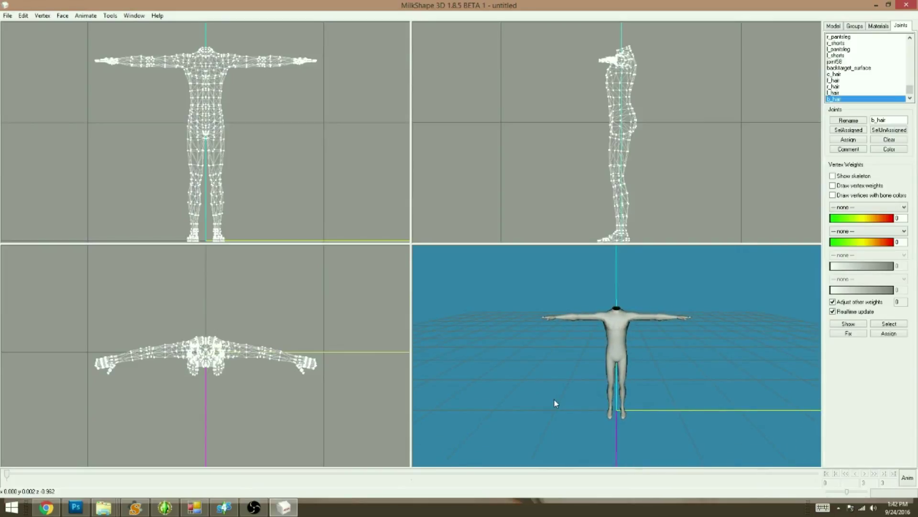
Step: Rename the body mesh group to group_base
left_click(854, 26)
left_click(847, 139)
type("d")
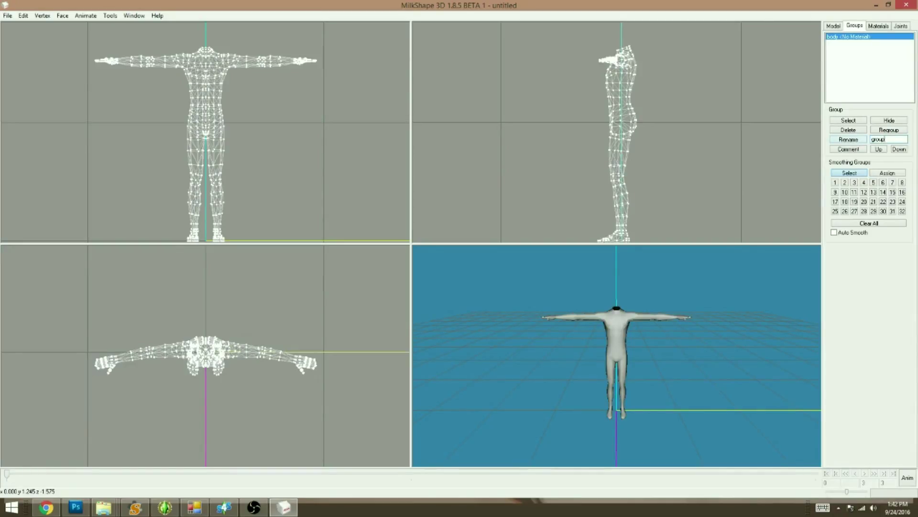
left_click(856, 142)
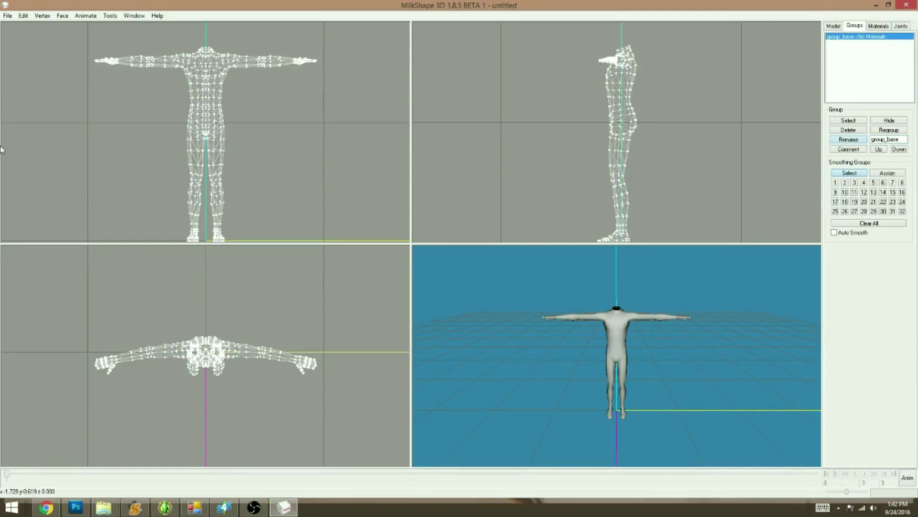
Step: Export the Sims 2 body as a TSRW Object named s2reference in the EP01SweaterHoodieHenley folder on the Desktop
left_click(8, 15)
mouse_move(22, 93)
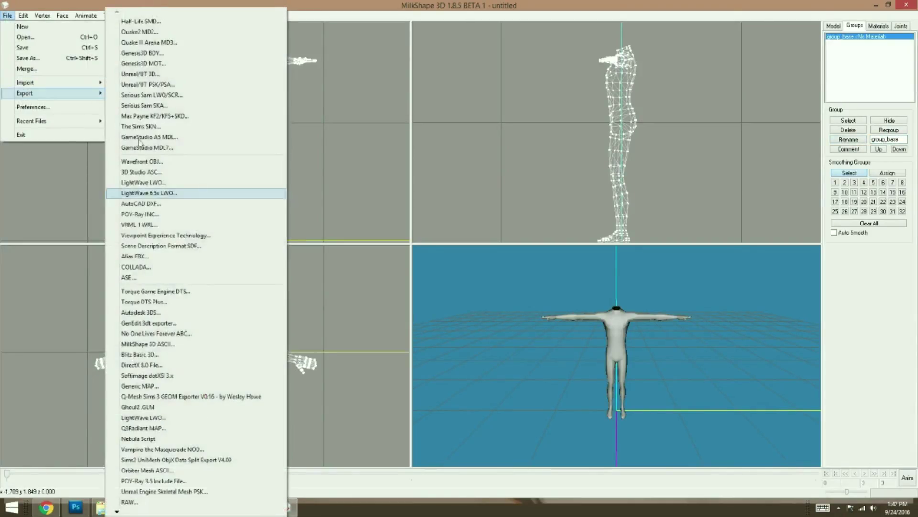
mouse_move(117, 511)
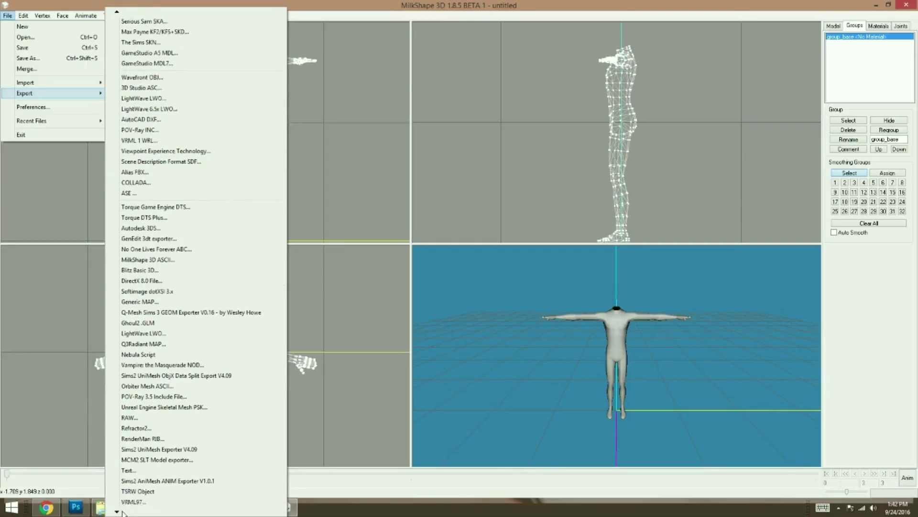
left_click(137, 467)
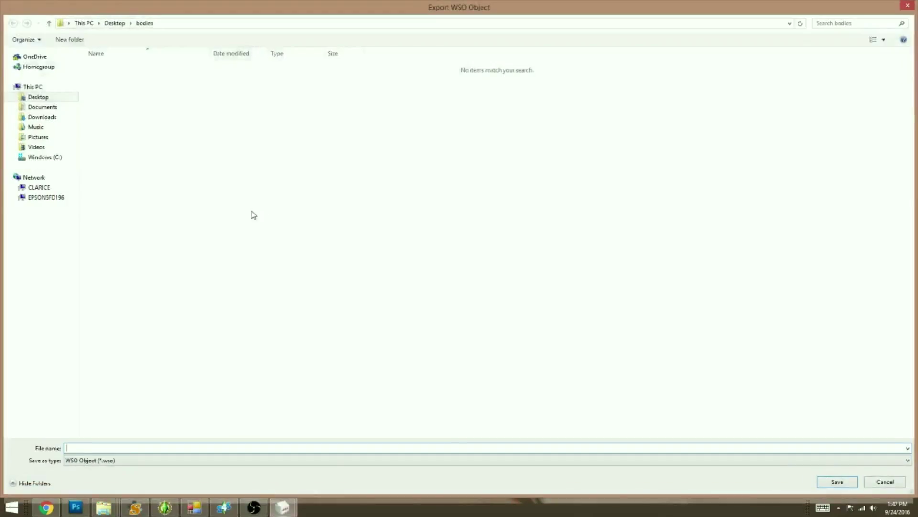
left_click(115, 24)
double_click(421, 81)
left_click(109, 447)
type("s3baby")
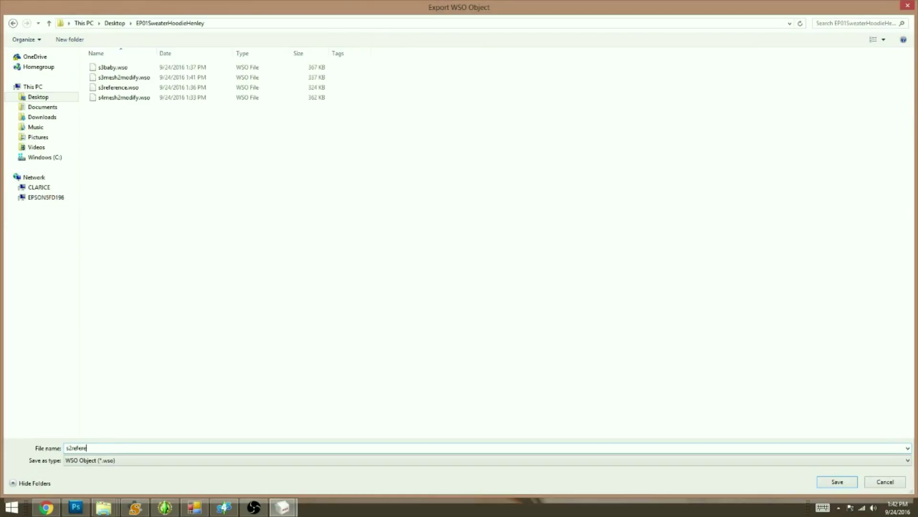
key("Return")
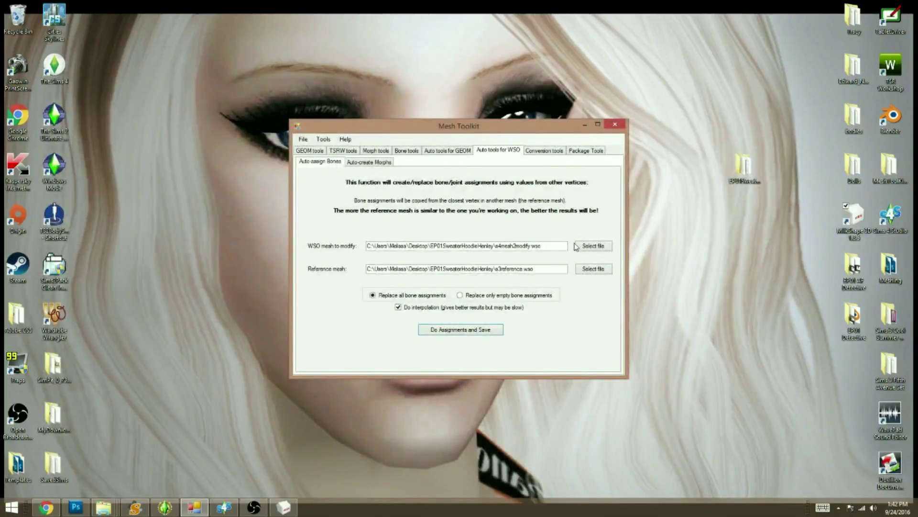
Step: Switch to Mesh Toolkit and auto-assign bones to s3mesh2modify.wso using s2reference.wso as the reference, and save the result
left_click(585, 247)
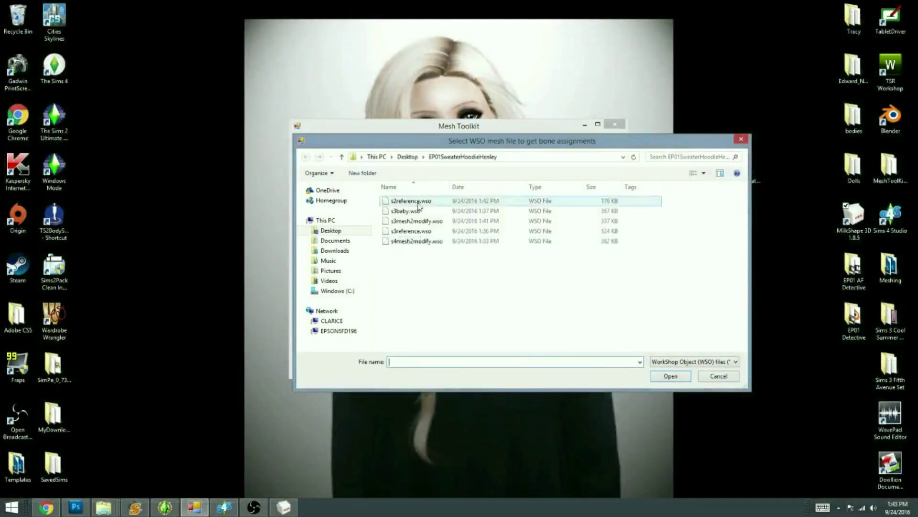
double_click(415, 221)
left_click(582, 270)
double_click(411, 202)
left_click(472, 329)
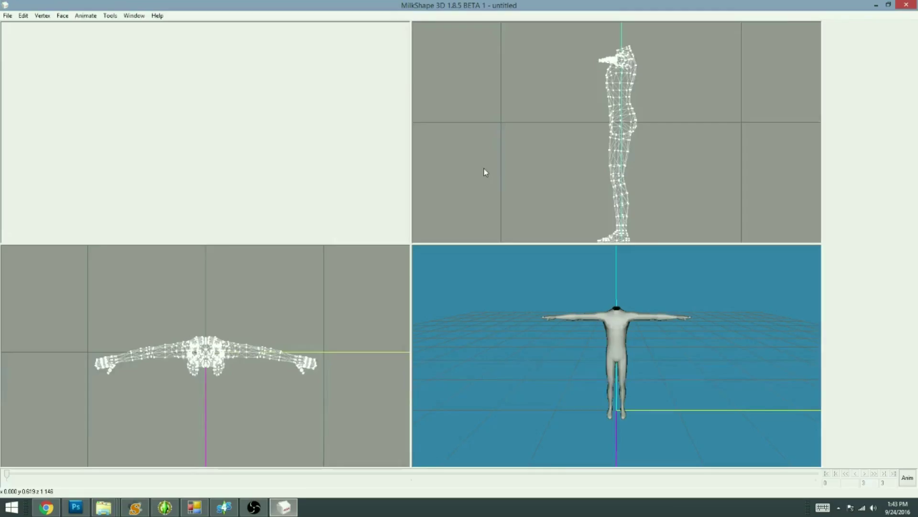
Step: Switch to MilkShape 3D, import the sweater WSO with its new bone assignments, and rename its root joint auskel to 123456
left_click(7, 16)
mouse_move(25, 83)
left_click(135, 488)
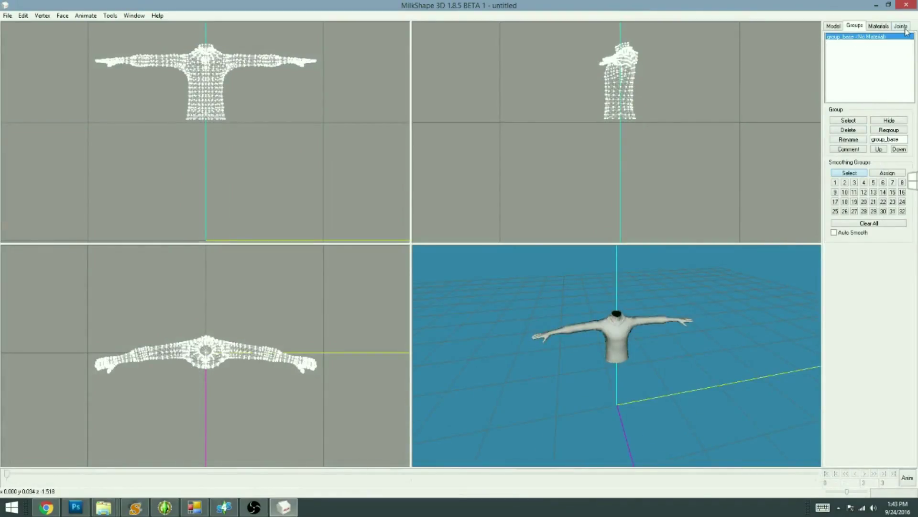
left_click(902, 26)
left_click(892, 37)
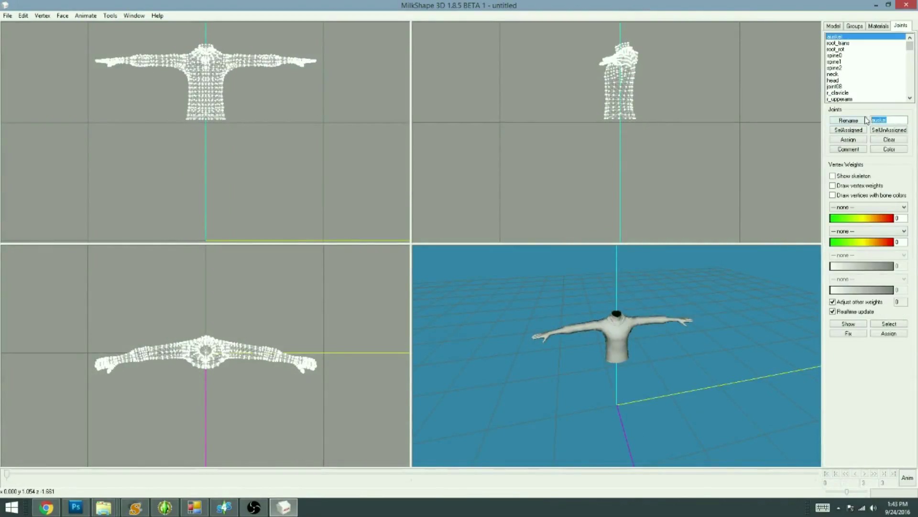
Step: Export the sweater as a Half-Life SMD file and close the scene without saving
left_click(8, 15)
mouse_move(25, 93)
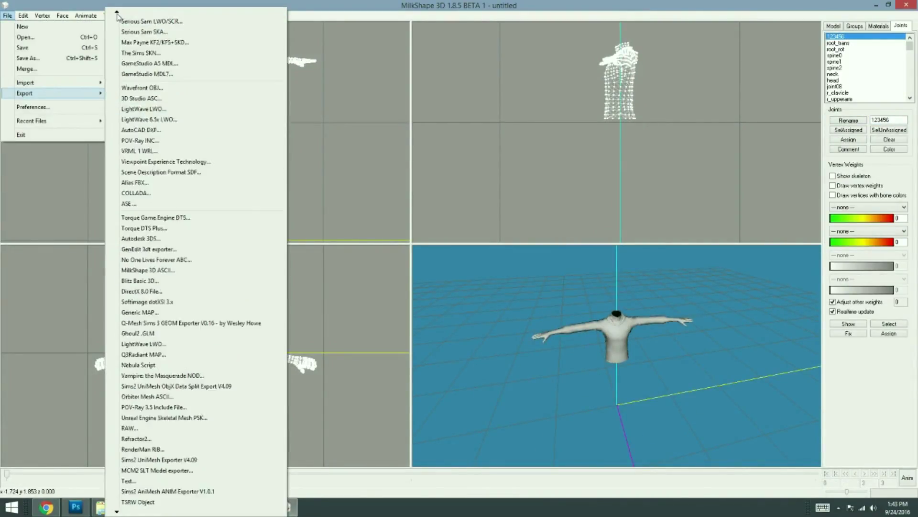
left_click(207, 232)
type("s4mesh")
key("Return")
left_click(174, 286)
left_click(908, 3)
left_click(443, 282)
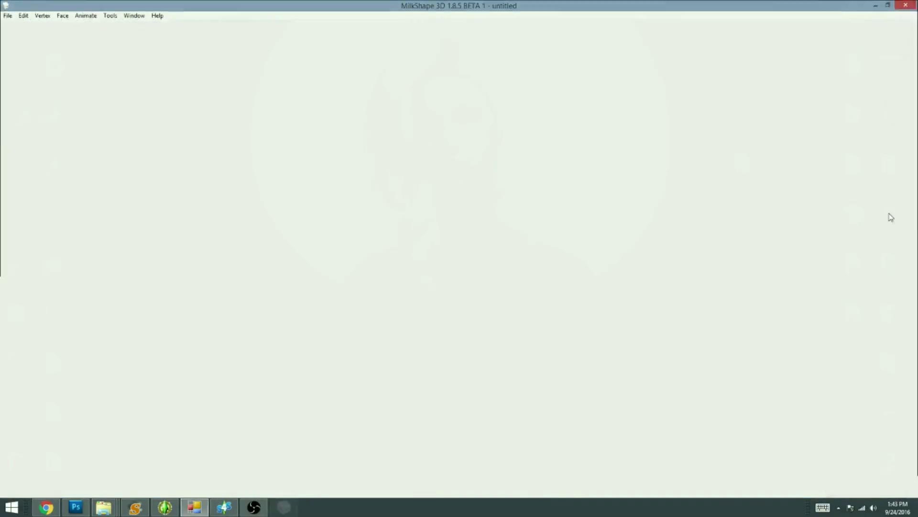
Step: Reopen MilkShape 3D and import the Sims 2 adult male body from the Desktop bodies folder with Sims2 UniMesh Import V4.09
double_click(854, 221)
left_click(7, 16)
mouse_move(28, 82)
left_click(156, 446)
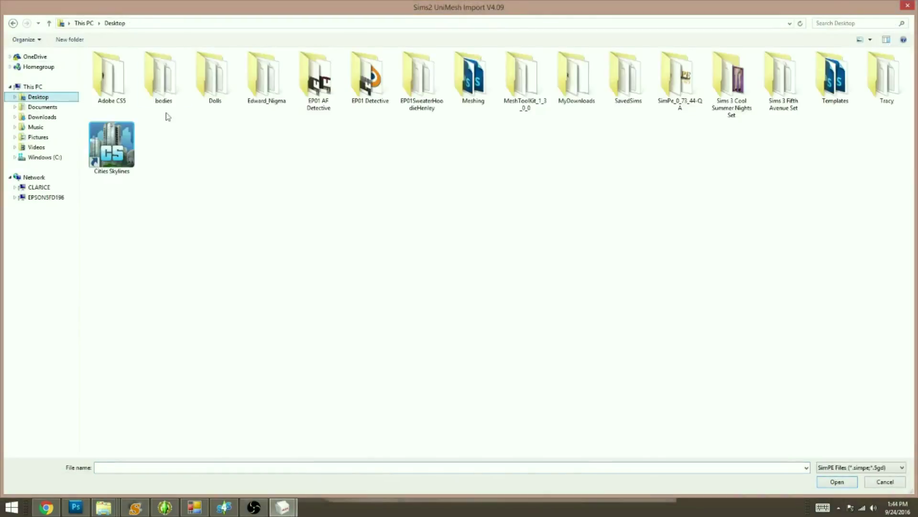
double_click(164, 87)
double_click(164, 87)
left_click(437, 286)
Step: Import the sweater SMD with Triangles and Skeleton enabled and Rename Bones disabled
left_click(7, 16)
left_click(176, 185)
double_click(143, 91)
left_click(76, 74)
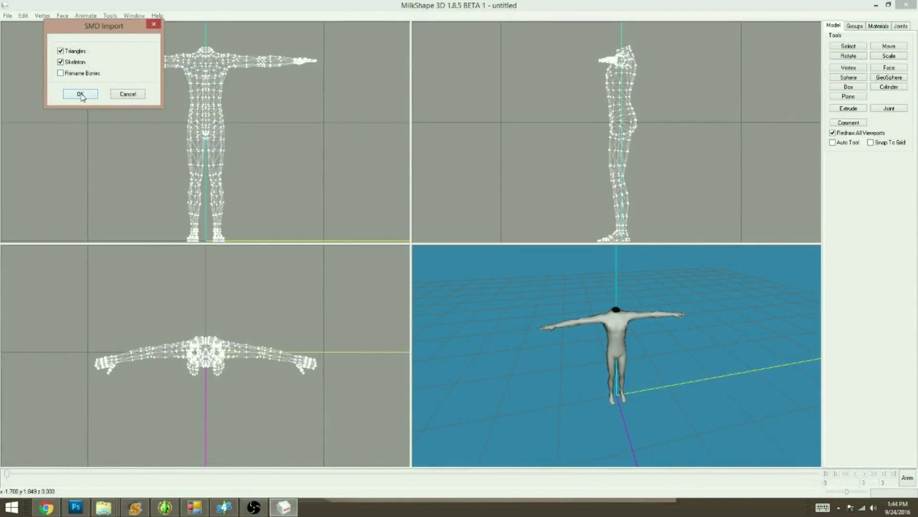
left_click(81, 94)
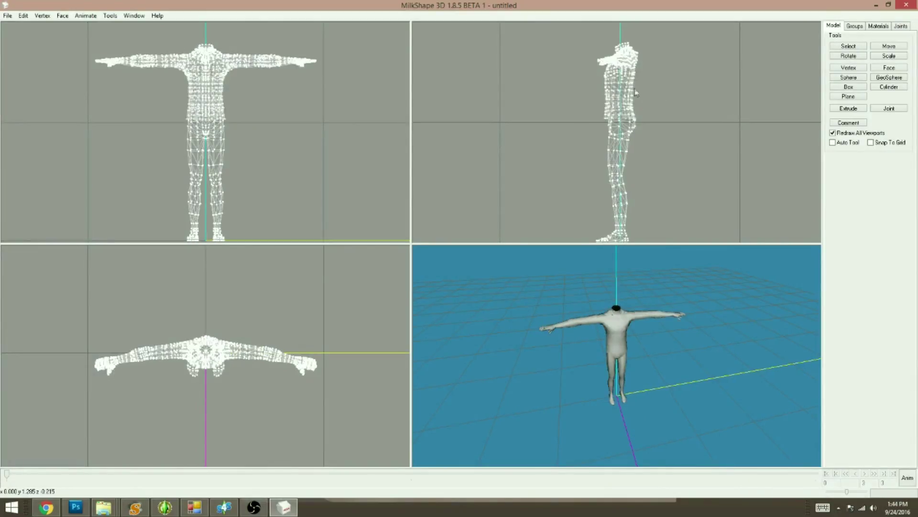
Step: Hide the body group and inspect the sweater's sleeves, collar and attached hands in the 3D view
mouse_move(672, 369)
left_mouse_down()
mouse_move(659, 351)
mouse_move(662, 366)
left_mouse_up()
left_click(854, 27)
left_click(849, 36)
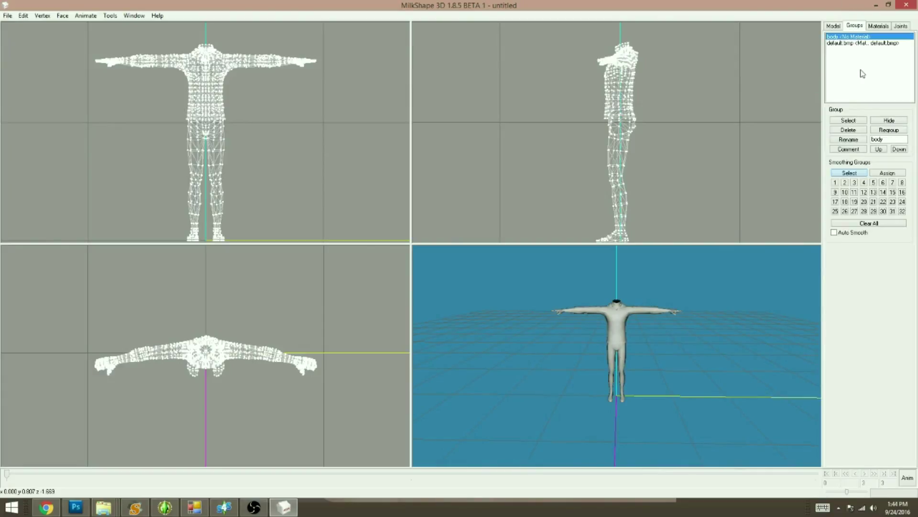
left_click(890, 120)
left_click_drag(562, 387, 588, 404)
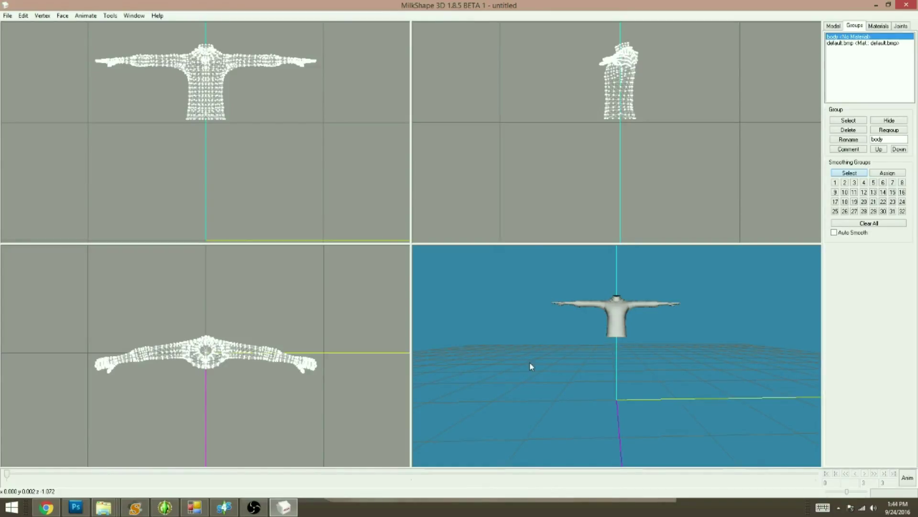
left_click_drag(529, 365, 535, 375)
scroll(621, 392, "up", 4)
left_click_drag(621, 391, 573, 326, "ctrl")
scroll(639, 409, "up", 3)
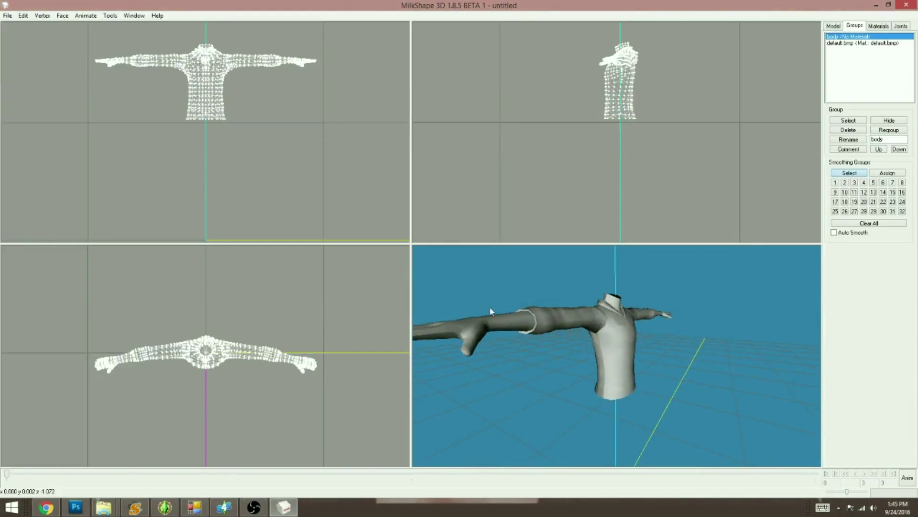
left_click_drag(615, 380, 549, 394)
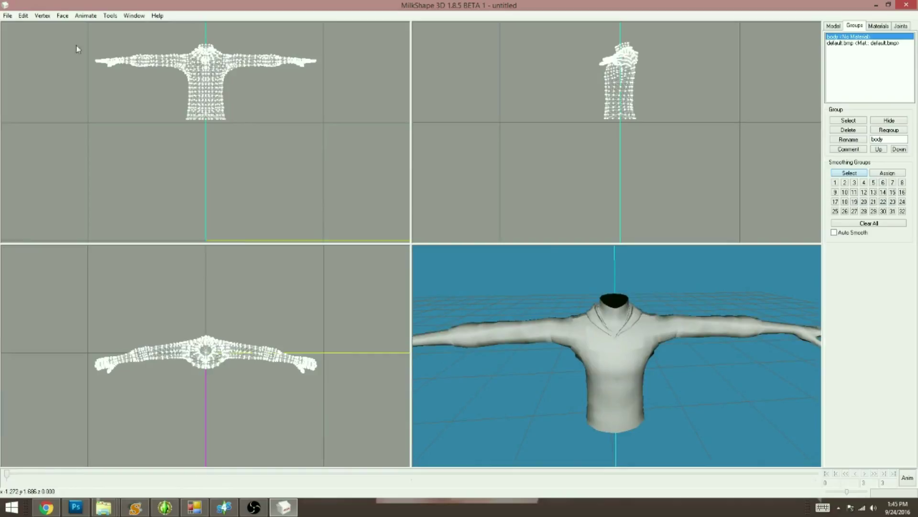
Step: Frame the model's right hand and forearm in the front view and its cuff in the top view using vertex selection
left_click(833, 27)
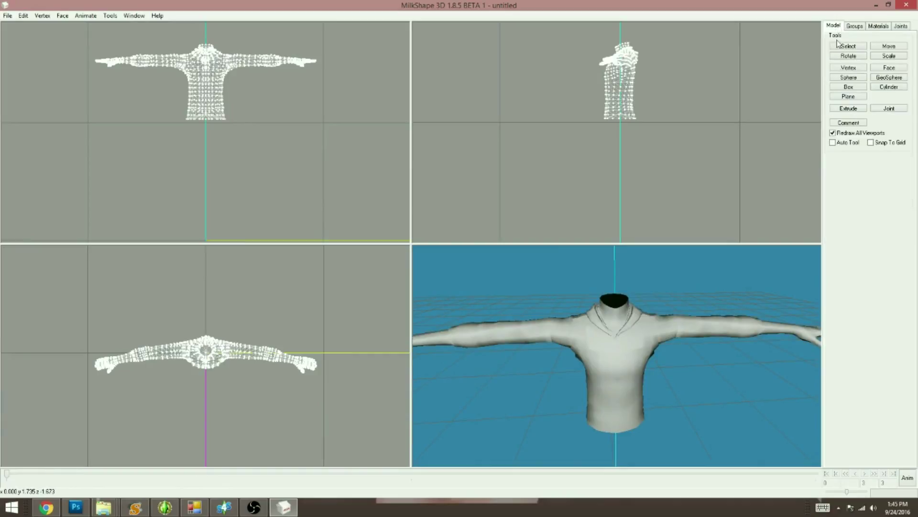
left_click(849, 47)
left_click_drag(78, 42, 159, 83)
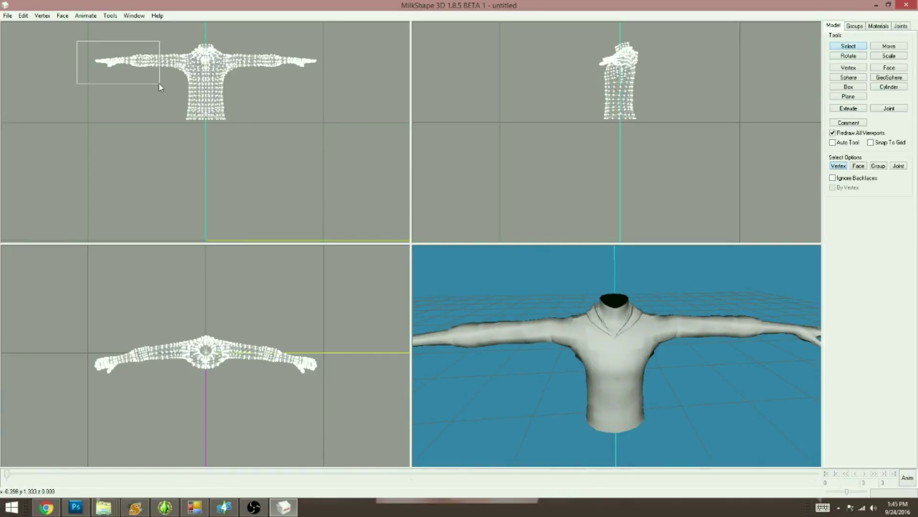
right_click(152, 83)
left_click(210, 258)
left_click(167, 196)
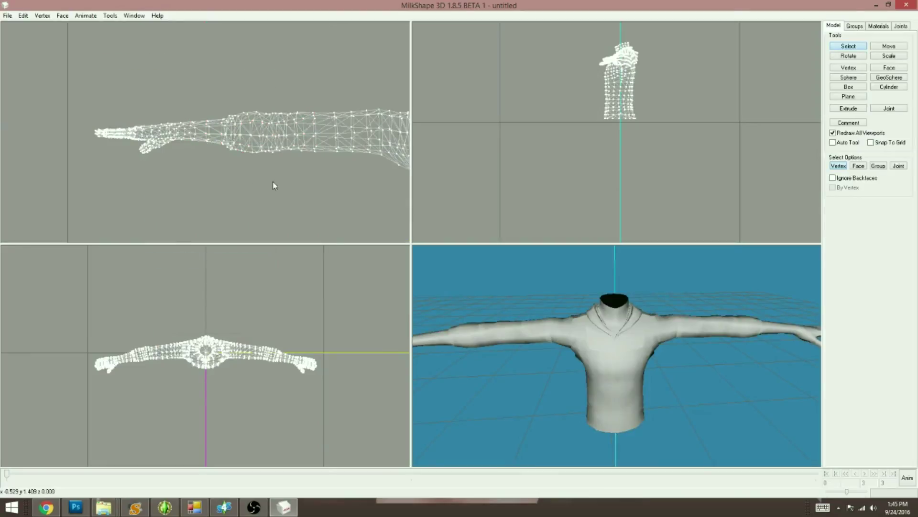
left_click_drag(121, 340, 142, 375)
right_click(140, 380)
left_click(174, 307)
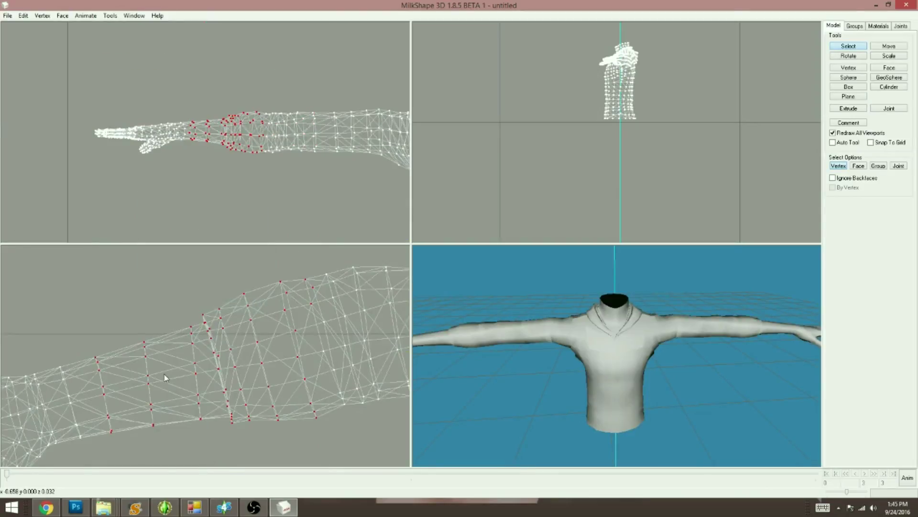
left_click(210, 457)
left_click_drag(560, 448, 555, 418)
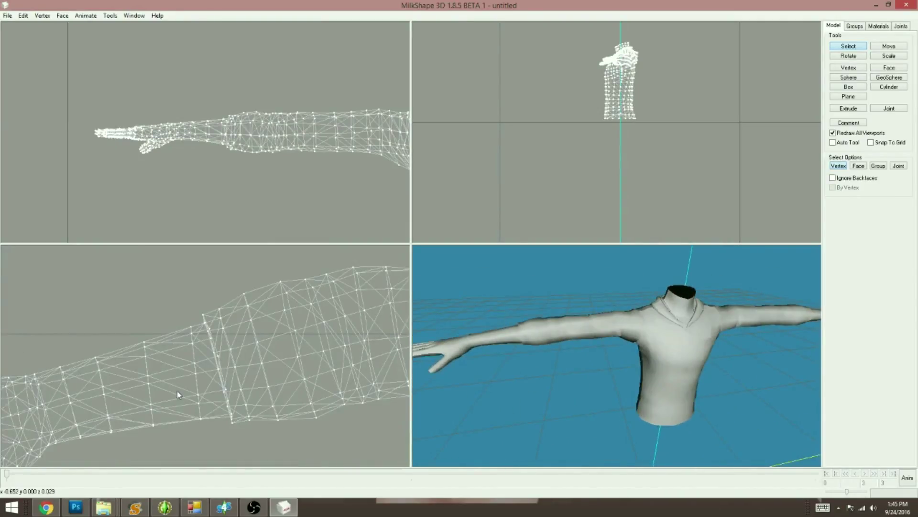
Step: Enable Wireframe Overlay in the 3D view and examine the vertices around the right sleeve cuff
left_click_drag(581, 353, 540, 395)
right_click(539, 394)
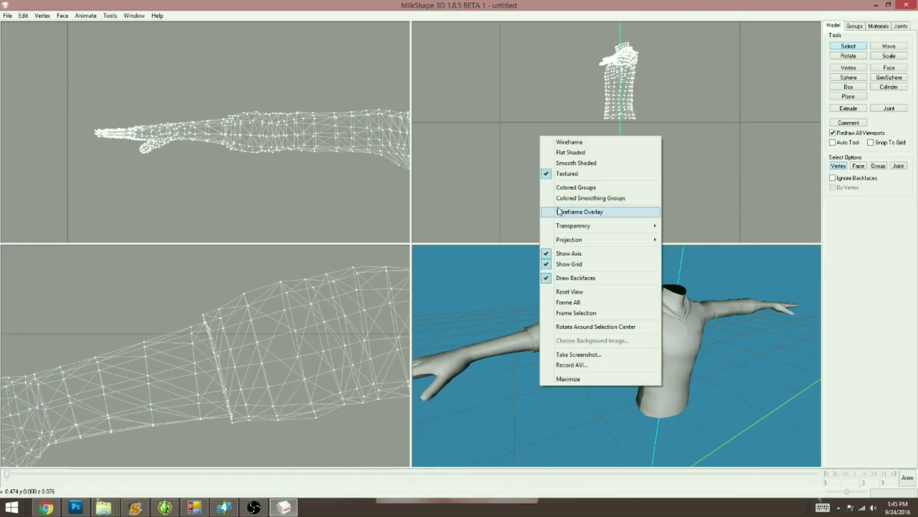
left_click(564, 211)
scroll(587, 389, "up", 4)
mouse_move(514, 415)
left_mouse_down("ctrl")
mouse_move(600, 422)
mouse_move(504, 416)
left_mouse_up("ctrl")
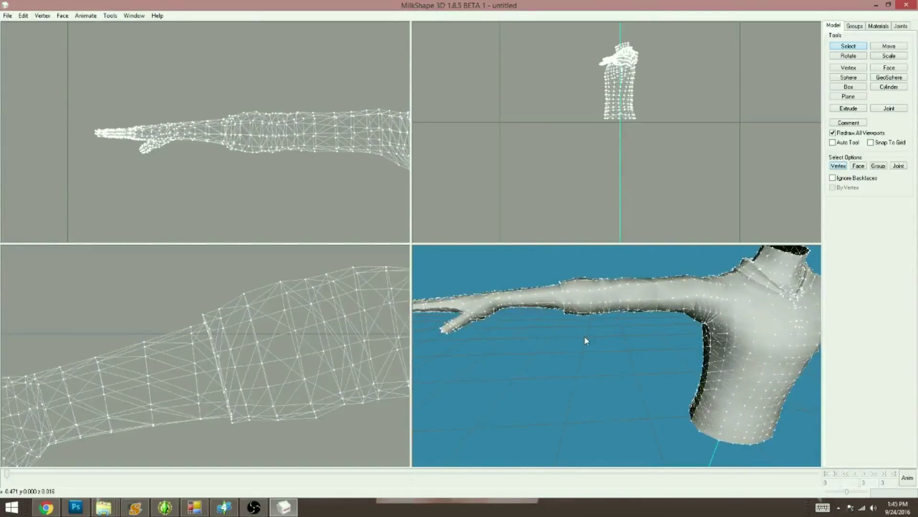
left_click_drag(586, 340, 596, 337)
Step: Delete the right forearm and hand vertices beyond the sleeve cuff
left_click_drag(110, 385, 133, 360, "ctrl")
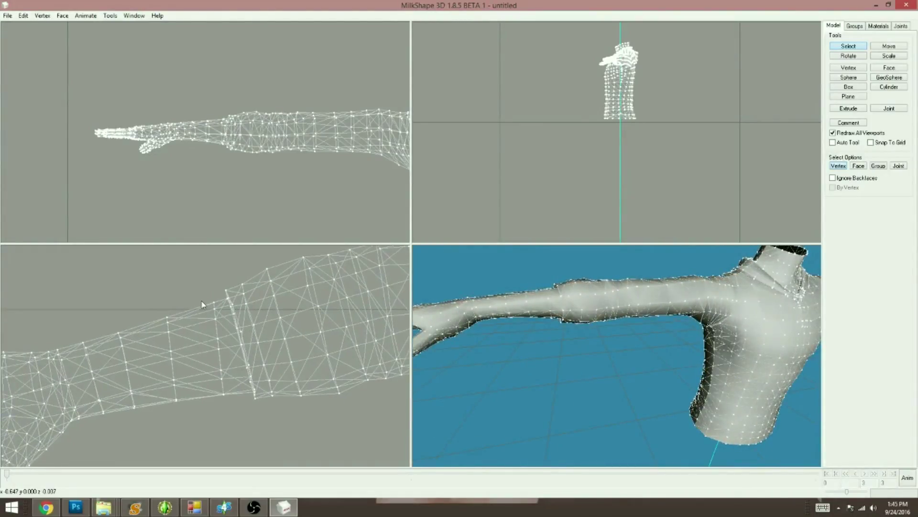
left_click_drag(205, 298, 230, 406)
key("Delete")
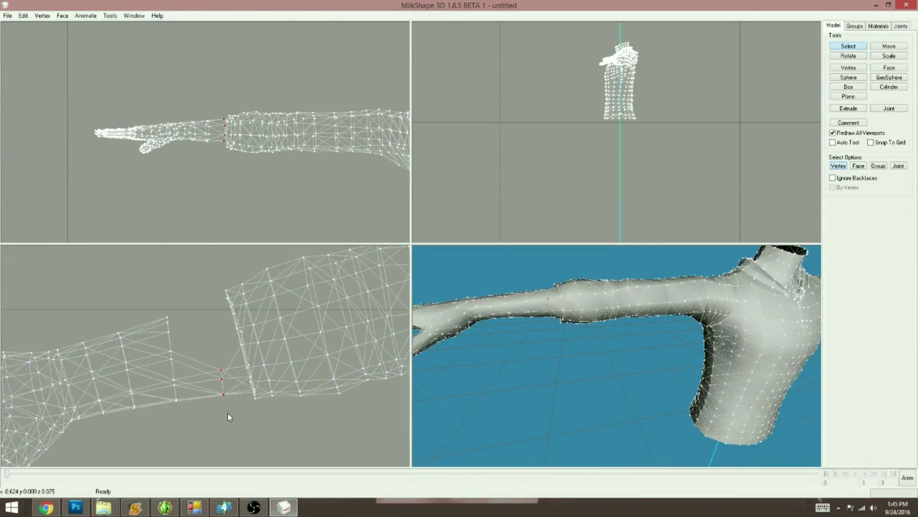
key("Delete")
left_click_drag(84, 416, 201, 367, "ctrl")
left_click_drag(219, 142, 86, 180)
key("Delete")
left_click_drag(615, 385, 582, 353)
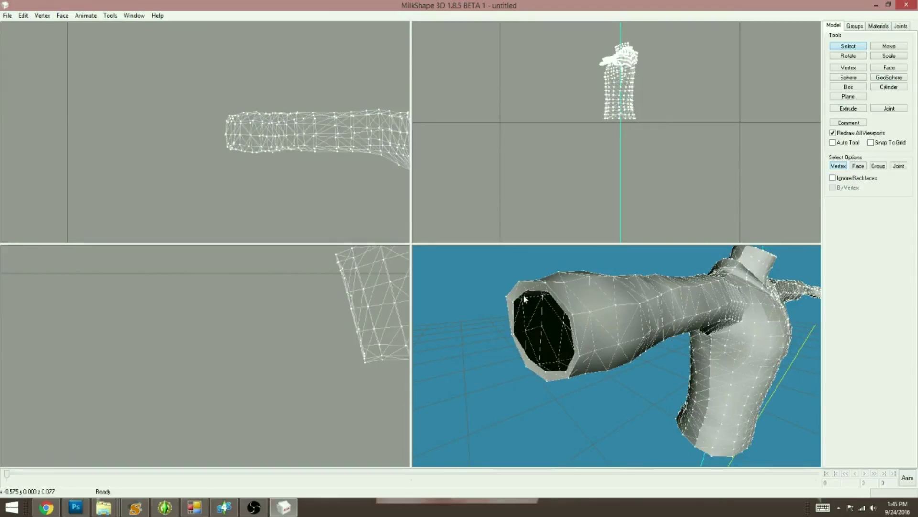
Step: Frame the model's left forearm and delete its forearm and hand vertices beyond the sleeve cuff
left_click_drag(540, 366, 354, 369)
right_click(354, 370)
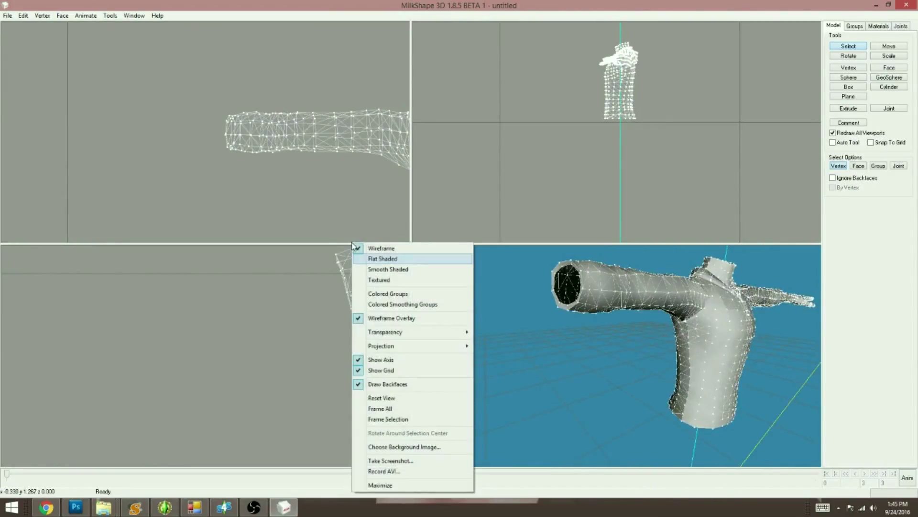
left_click(388, 414)
left_click_drag(266, 50, 321, 71)
right_click(267, 329)
left_click(298, 253)
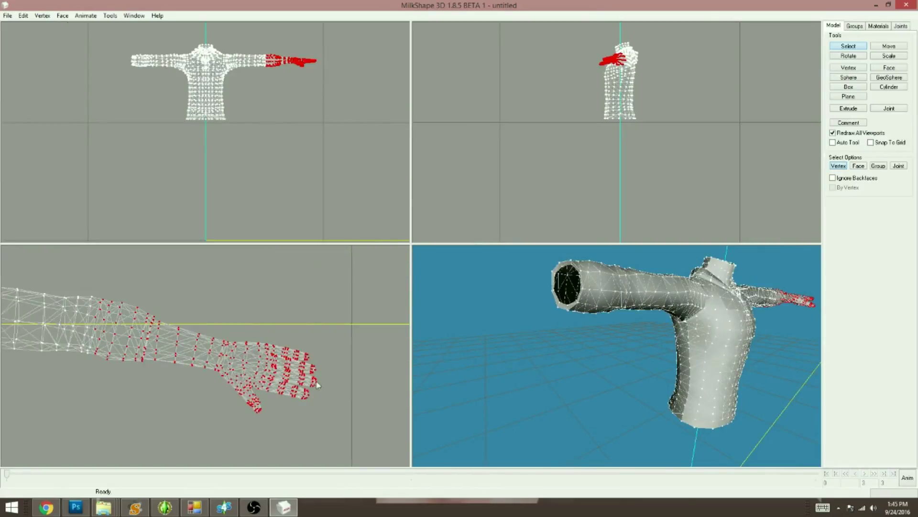
left_click(161, 331)
left_click_drag(157, 317, 336, 432)
key("Delete")
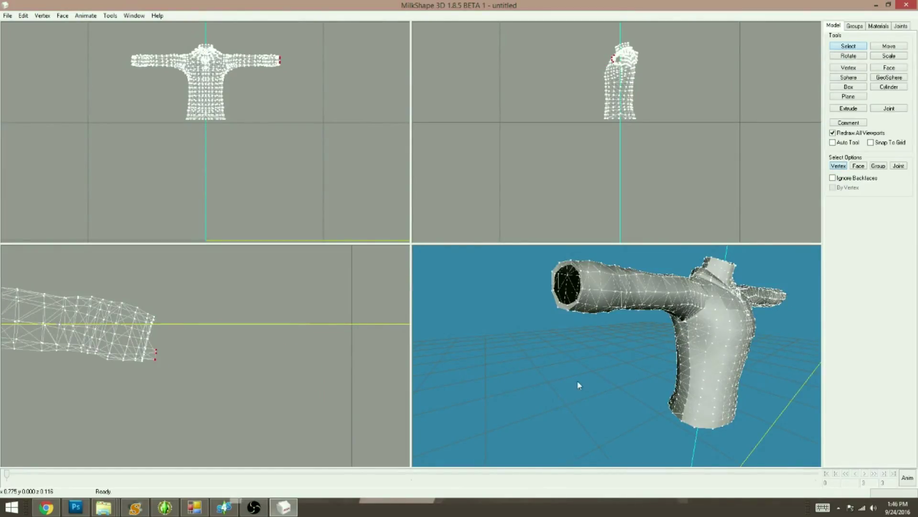
Step: Frame the sweater's neck and collar in the front and side views using vertex selection
left_click_drag(670, 385, 551, 350)
left_click_drag(195, 41, 216, 59)
right_click(213, 59)
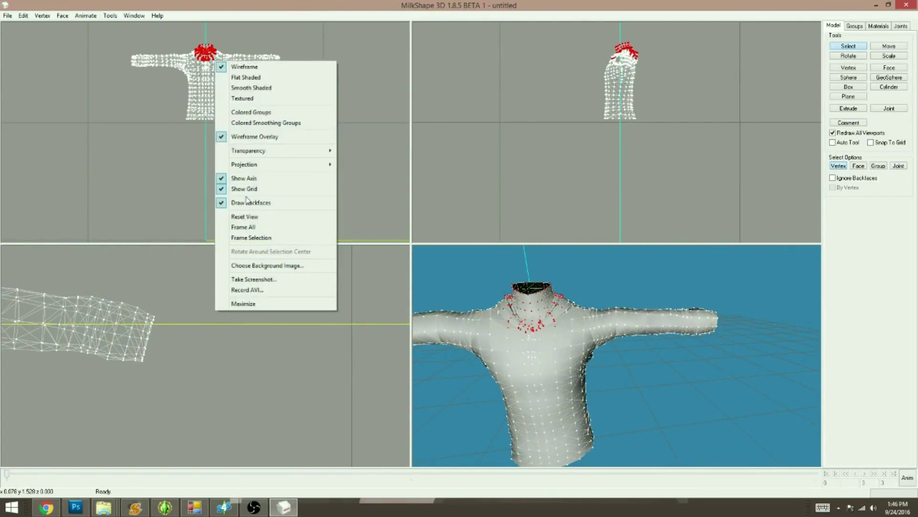
left_click(250, 239)
left_click(637, 95)
left_click_drag(618, 45, 621, 48)
right_click(632, 51)
left_click(667, 220)
Step: Delete the neck skin vertices that rise above the sweater's collar
left_click_drag(559, 90, 610, 133)
key("Delete")
left_click_drag(625, 73, 686, 116)
key("Delete")
scroll(516, 325, "up", 5)
left_click_drag(517, 326, 630, 392, "ctrl")
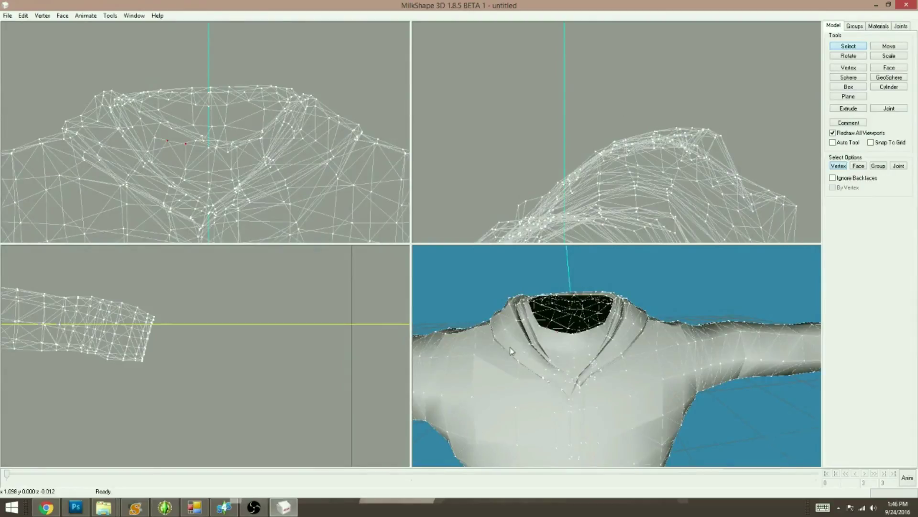
left_click_drag(512, 353, 526, 354)
scroll(526, 355, "up", 3)
key("Delete")
Step: Delete the leftover neck-edge vertices inside the collar, working across the front of the opening
left_click_drag(163, 135, 230, 153)
key("Delete")
left_click(232, 143)
key("Delete")
left_click(249, 141)
key("Delete")
left_click(263, 132)
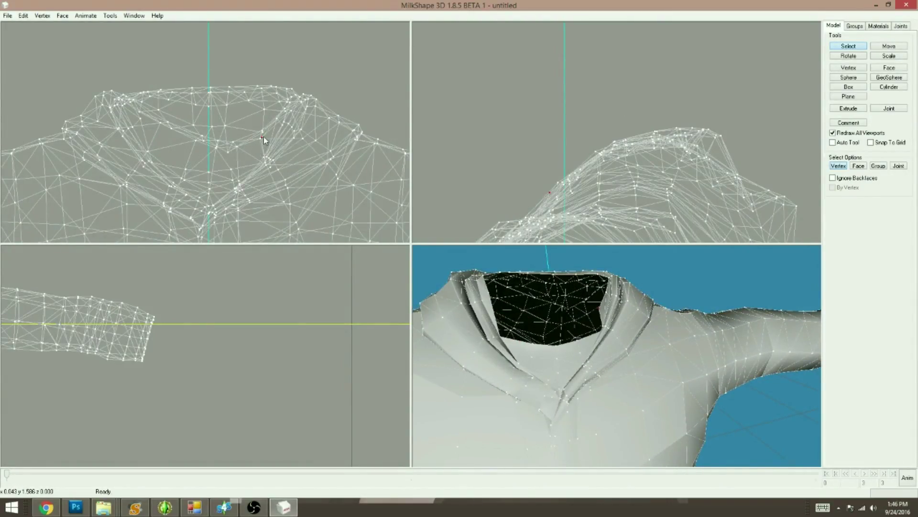
key("Delete")
Step: Delete the remaining chest skin vertices within the V-shaped collar opening, down to its lowest point
mouse_move(545, 366)
left_mouse_down()
mouse_move(576, 383)
mouse_move(536, 373)
left_mouse_up()
left_click(286, 112)
mouse_move(589, 356)
left_mouse_down()
mouse_move(583, 335)
mouse_move(596, 348)
left_mouse_up()
mouse_move(203, 165)
left_mouse_down()
mouse_move(216, 174)
mouse_move(186, 169)
mouse_move(192, 177)
left_mouse_up()
key("Delete")
key("Delete")
mouse_move(447, 409)
left_mouse_down()
mouse_move(481, 428)
mouse_move(463, 406)
left_mouse_up()
left_click_drag(212, 185, 213, 187)
key("Delete")
left_click_drag(228, 176, 236, 185)
key("Delete")
left_click_drag(180, 176, 186, 185)
key("Delete")
left_click_drag(519, 413, 482, 410)
left_click_drag(206, 190, 214, 197)
key("Delete")
left_click_drag(541, 386, 564, 416)
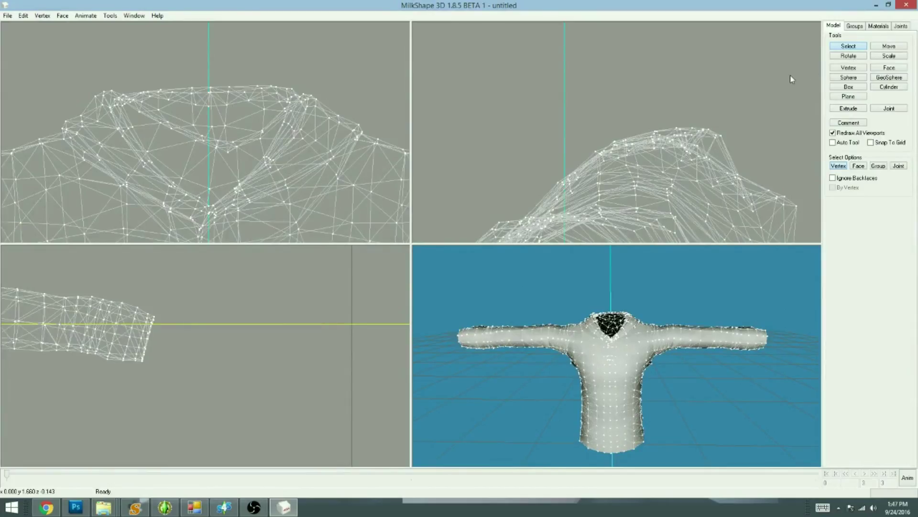
Step: Switch to Photoshop and open the maroon DDS texture from the EP01SweaterHoodieHenley folder on the Desktop
left_click(75, 507)
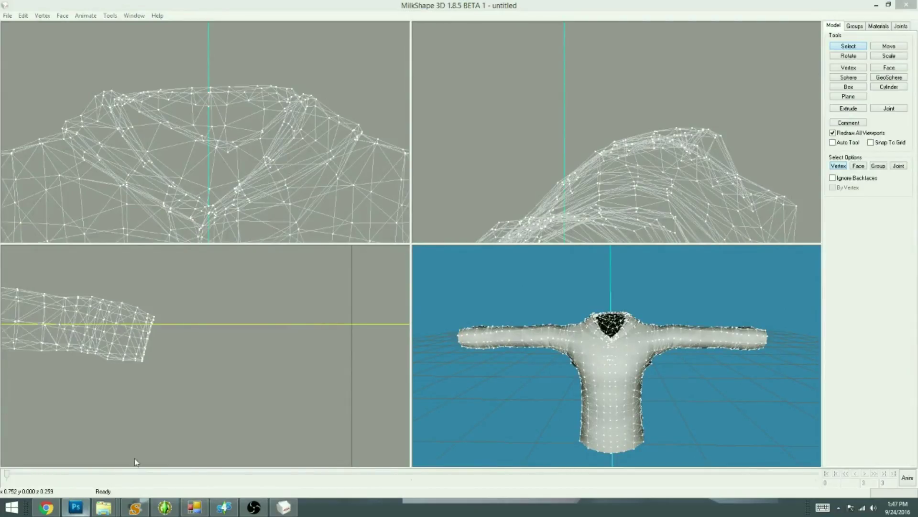
double_click(282, 187)
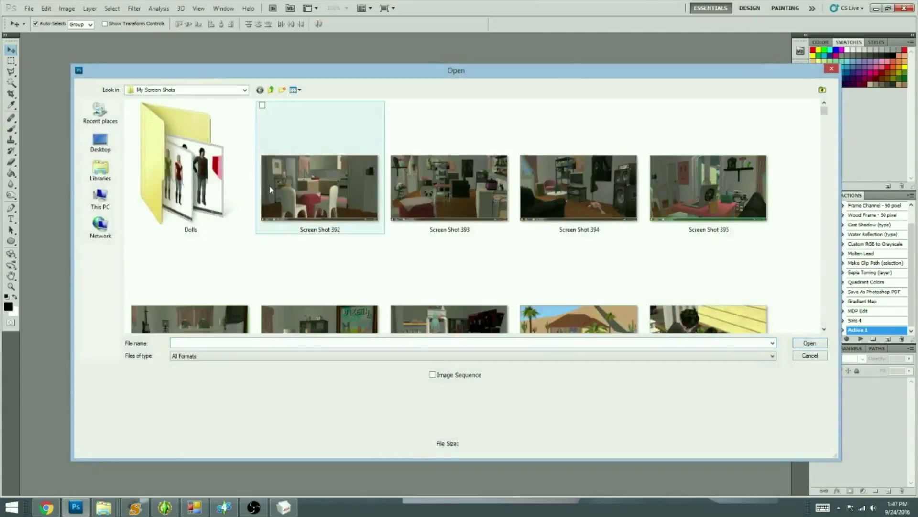
left_click(101, 141)
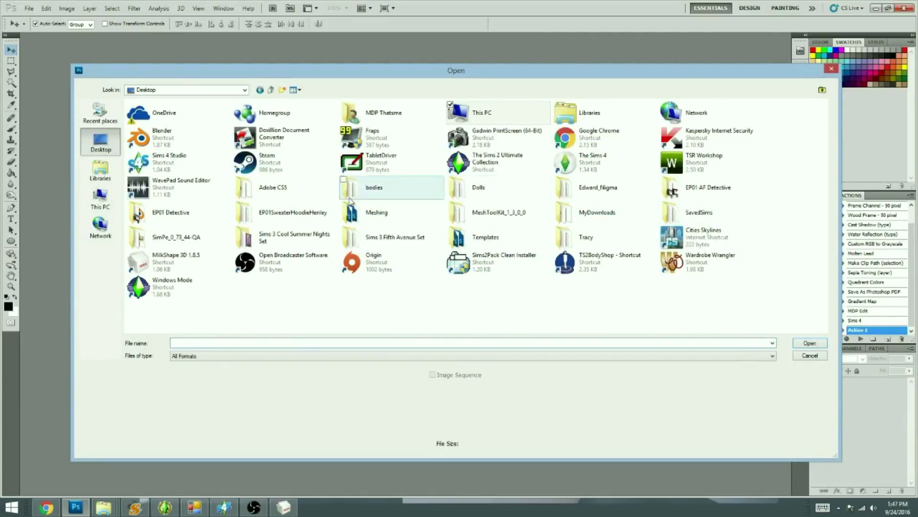
double_click(292, 213)
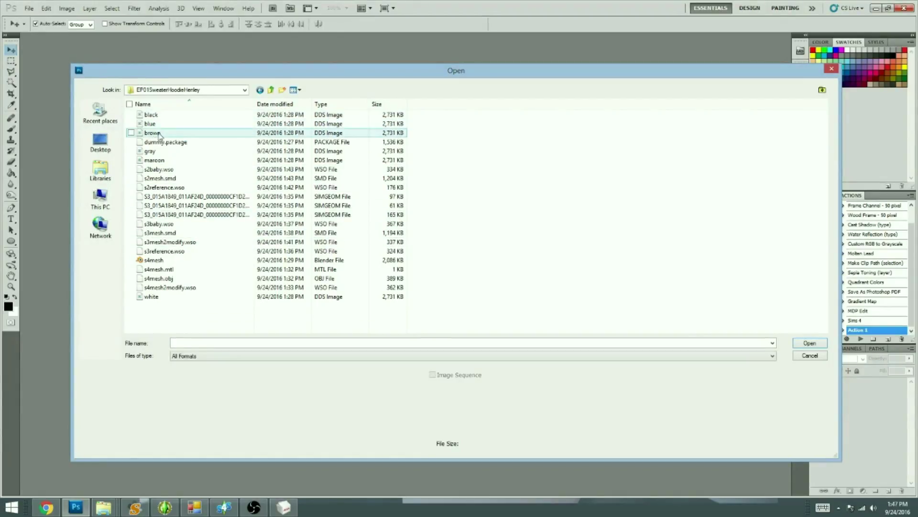
double_click(164, 160)
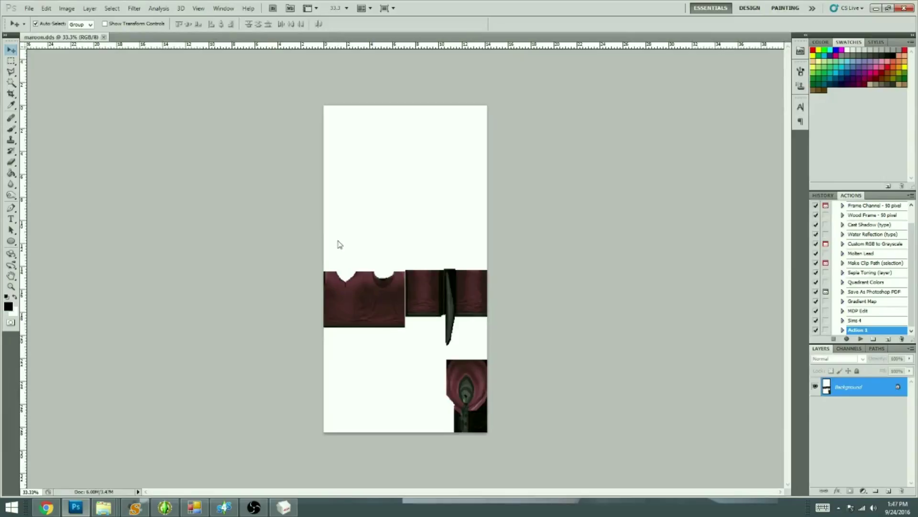
Step: Save the maroon texture as maroon.bmp in BMP format in the EP01SweaterHoodieHenley folder
left_click(29, 8)
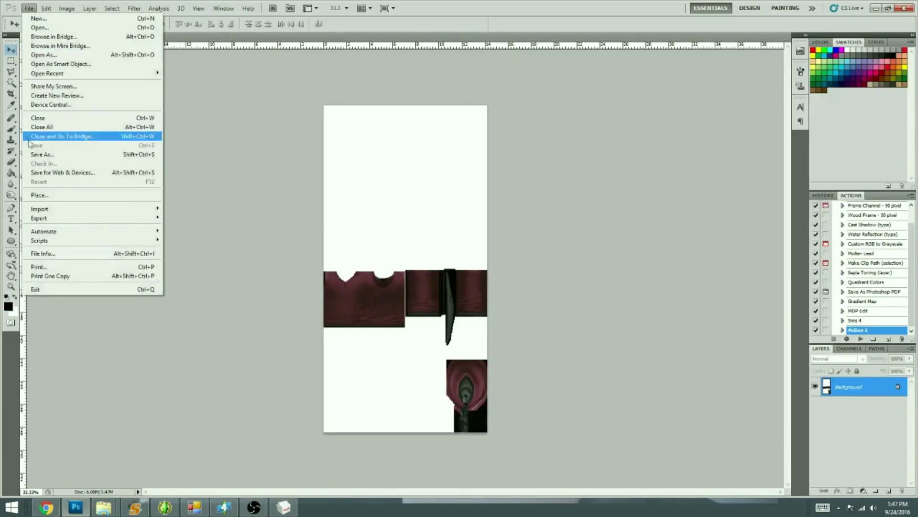
left_click(44, 155)
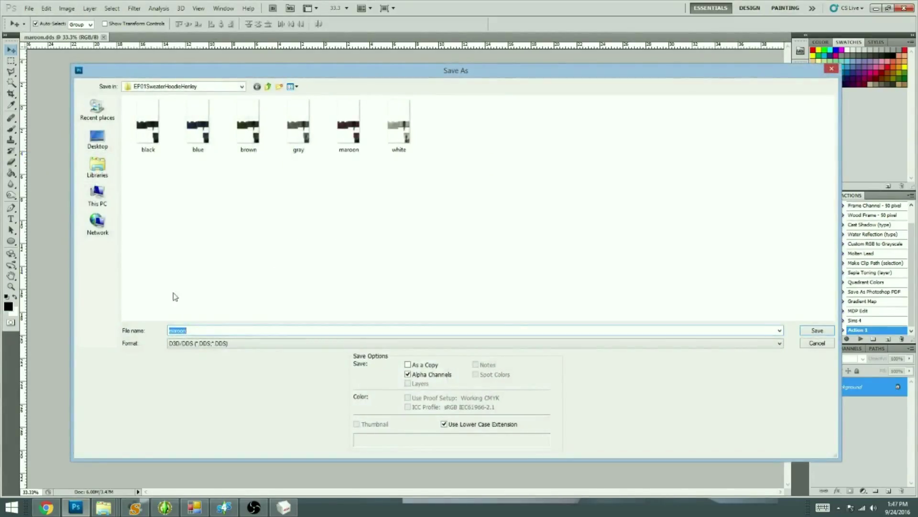
left_click(196, 343)
left_click(293, 379)
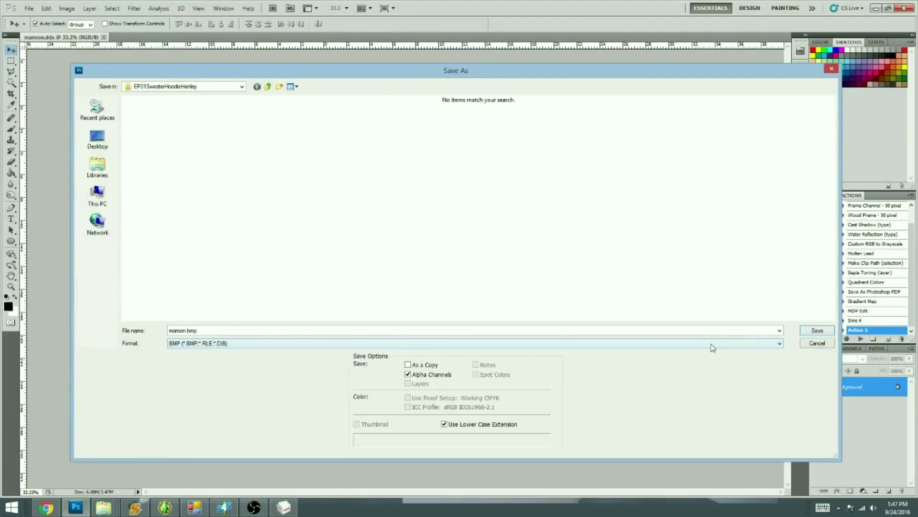
left_click(824, 332)
left_click(418, 156)
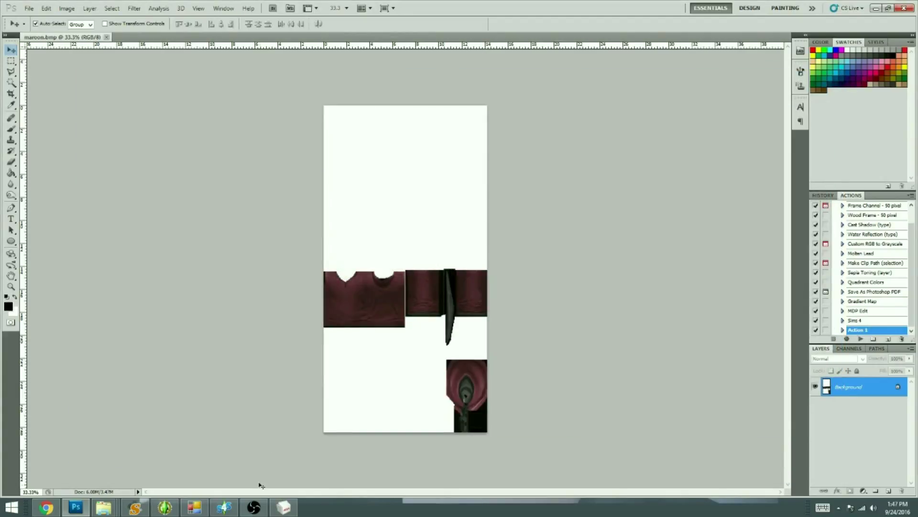
Step: Return to MilkShape 3D, select the whole sweater and assign it a new material that uses the maroon.bmp texture
left_click(284, 507)
left_click(871, 27)
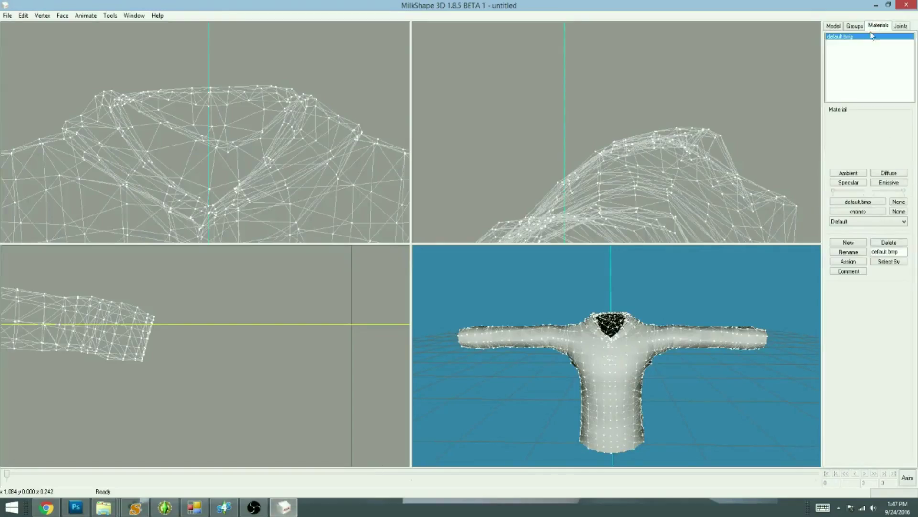
key("ctrl+a")
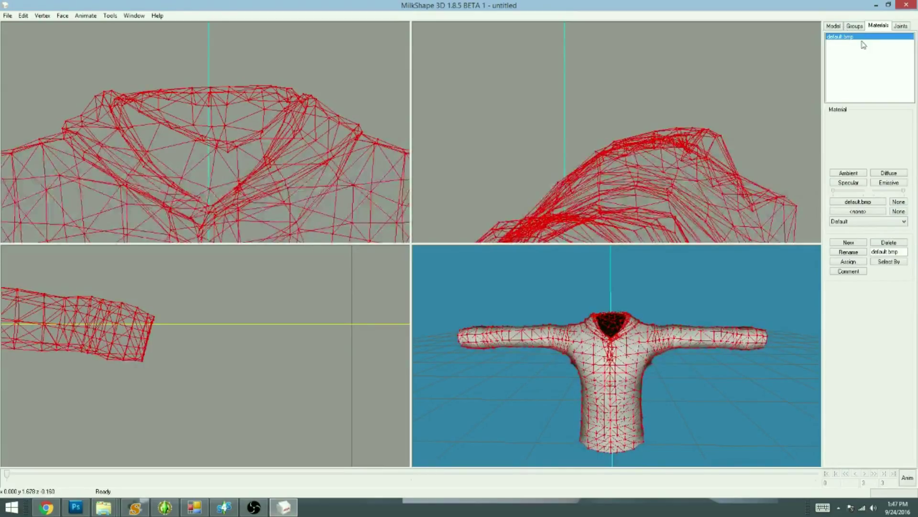
left_click(849, 242)
left_click(857, 202)
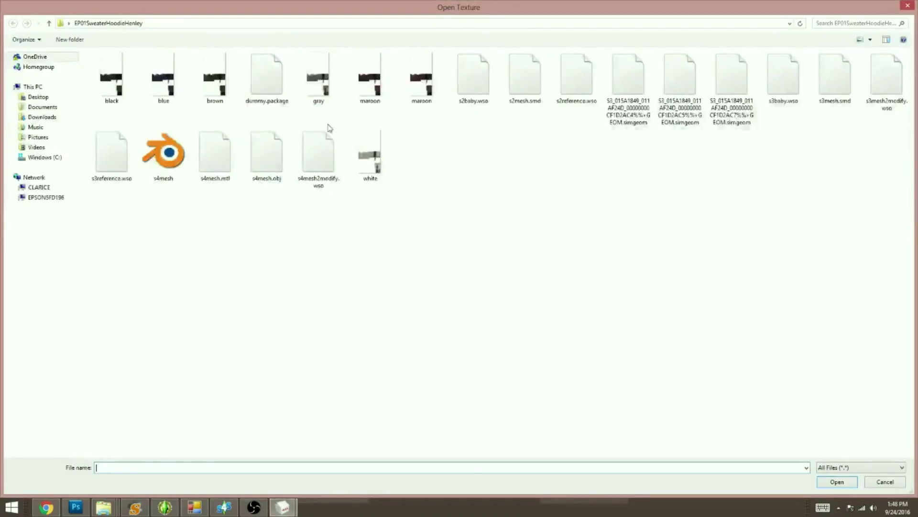
double_click(371, 79)
left_click(848, 261)
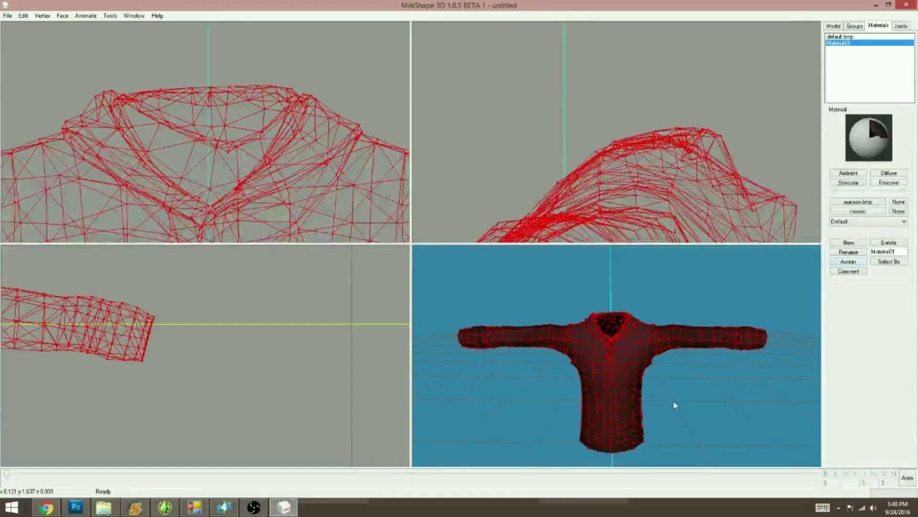
Step: Turn off the wireframe overlay in the 3D view to show the textured sweater
left_click_drag(676, 403, 627, 398)
right_click(628, 398)
left_click(668, 225)
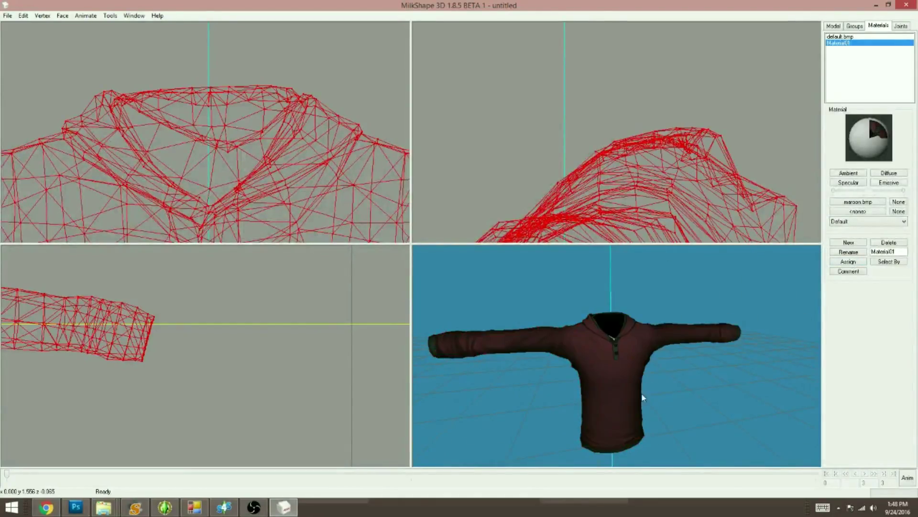
Step: Show the wireframe overlay around the collar and delete the leftover skin vertex at the lowest point of the neck opening
left_click_drag(662, 424, 564, 355, "shift")
right_click(601, 369)
left_click(640, 200)
key("ctrl+a")
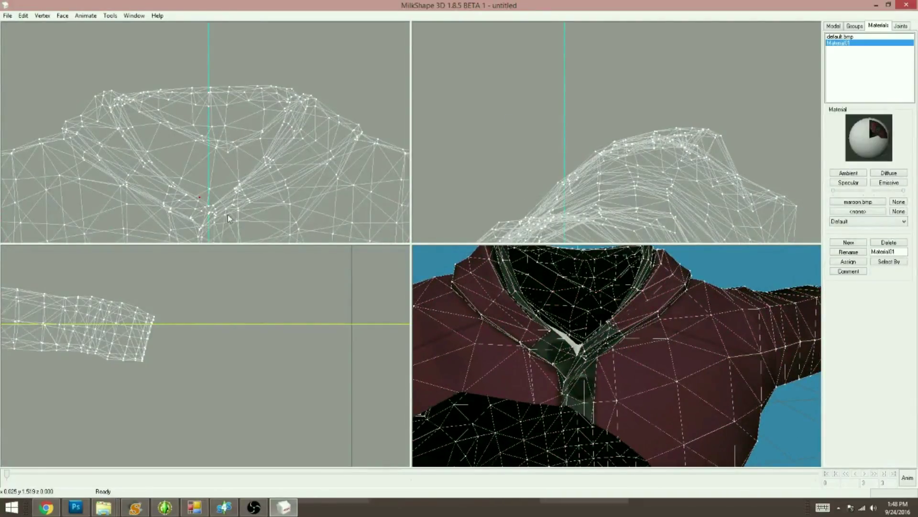
scroll(585, 393, "down", 6)
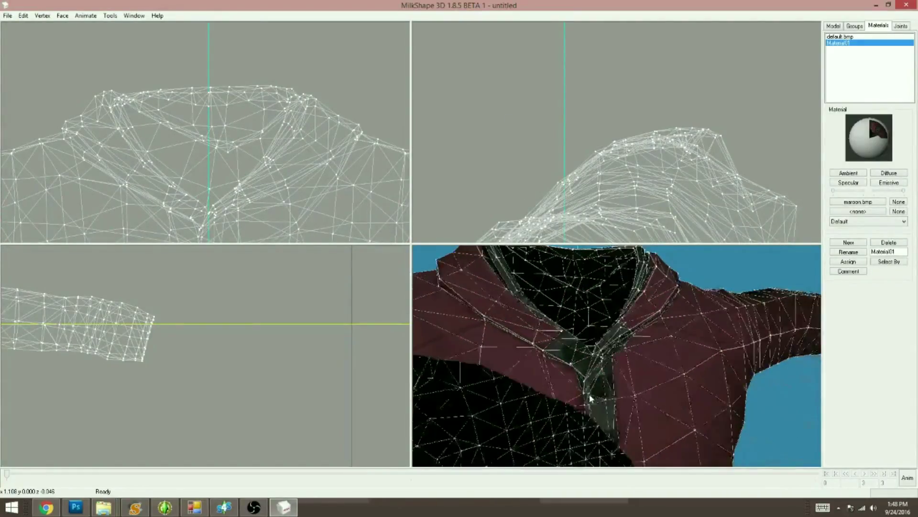
Step: Hide the wireframe overlay and examine the textured sweater for leftover skin, from the collar opening down to the hem
right_click(577, 341)
left_click(614, 201)
scroll(589, 372, "up", 3)
left_click_drag(588, 372, 572, 325)
right_click(571, 325)
left_click(612, 184)
left_click(210, 91)
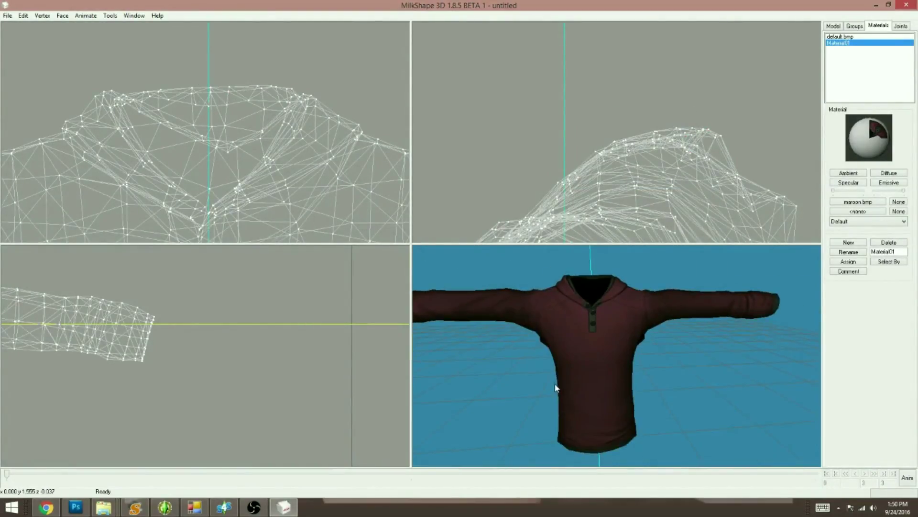
scroll(555, 385, "down", 5)
mouse_move(580, 418)
left_mouse_down()
mouse_move(555, 415)
mouse_move(573, 410)
left_mouse_up()
scroll(573, 410, "up", 2)
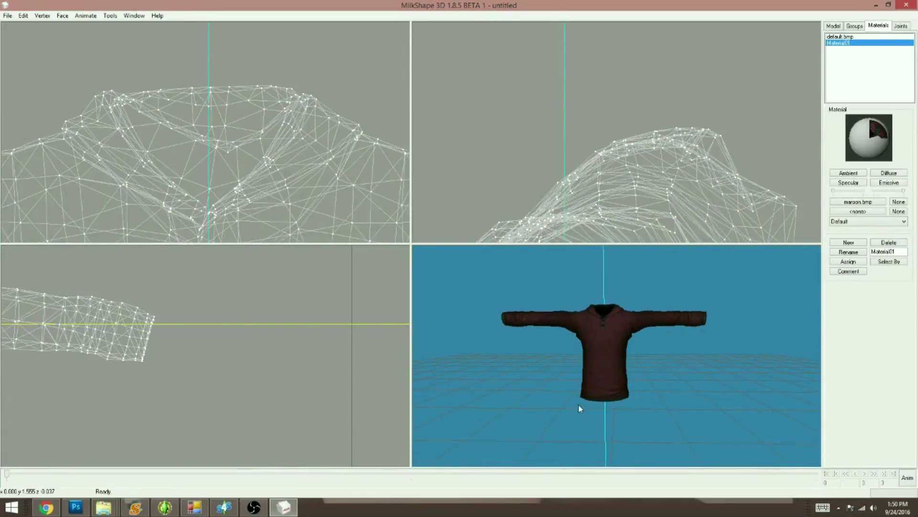
scroll(636, 417, "up", 1)
right_click(636, 417)
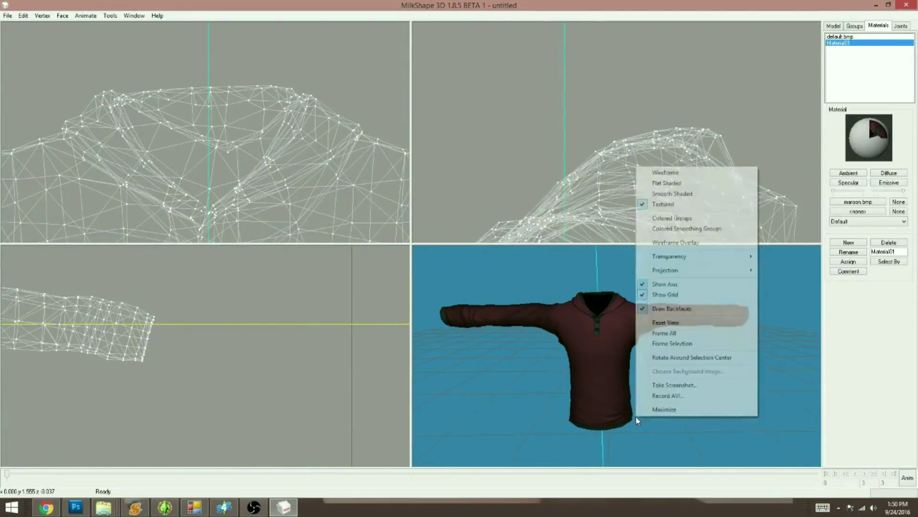
left_click(468, 328)
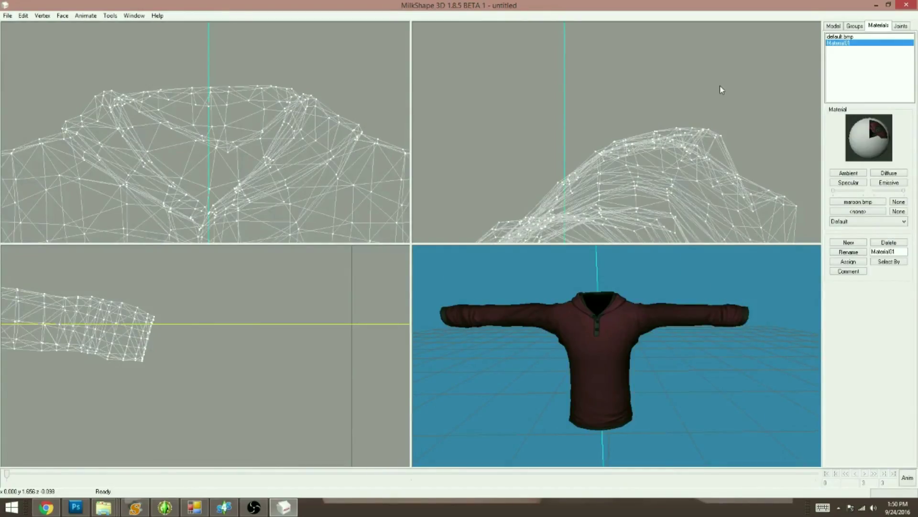
Step: Unhide the body group and frame the complete model in the side view
left_click(856, 25)
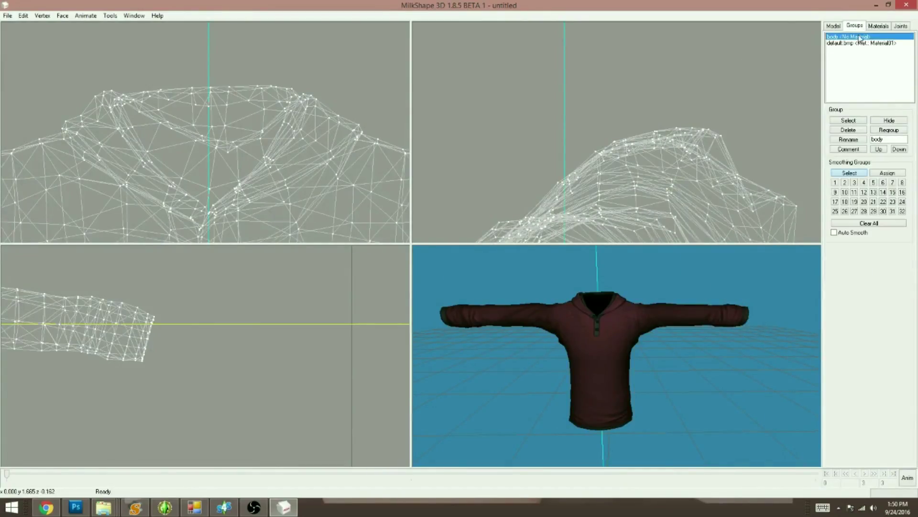
left_click(891, 121)
left_click_drag(635, 357, 630, 336)
mouse_move(618, 381)
left_mouse_down()
mouse_move(625, 377)
mouse_move(618, 380)
left_mouse_up()
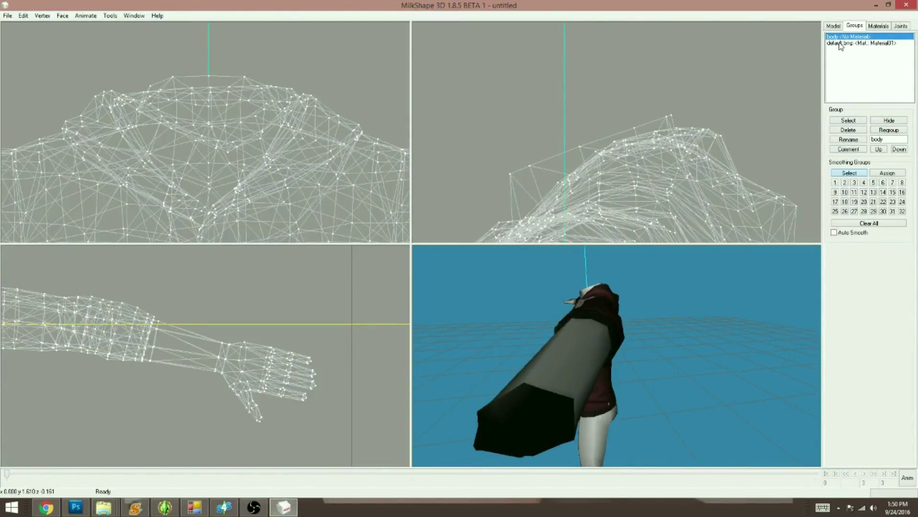
right_click(687, 129)
left_click(721, 297)
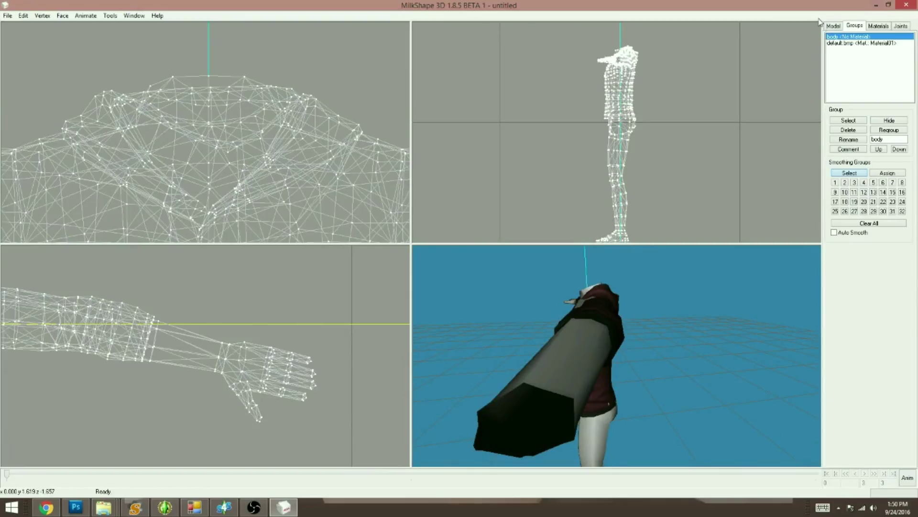
Step: Hide the sweater group, delete the body's vertices from the hips down to the feet, and show the sweater again
left_click(832, 26)
left_click(854, 26)
left_click(847, 44)
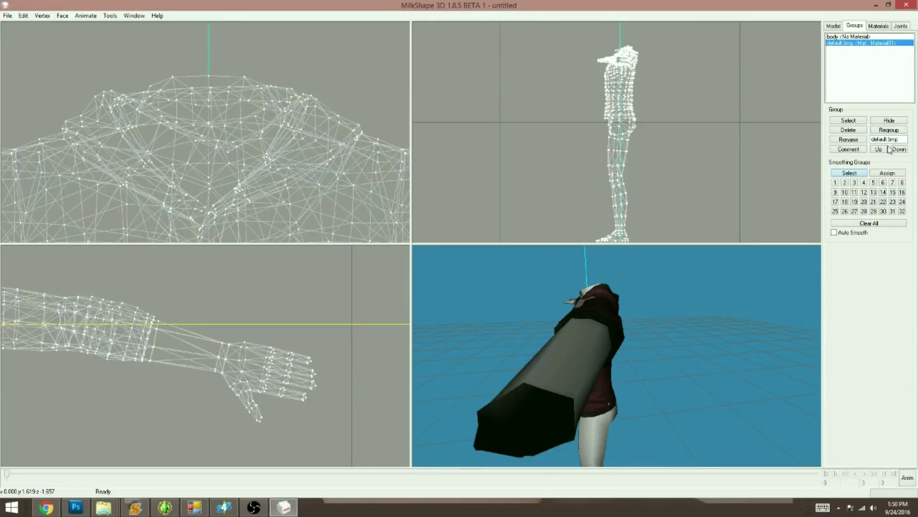
left_click(890, 120)
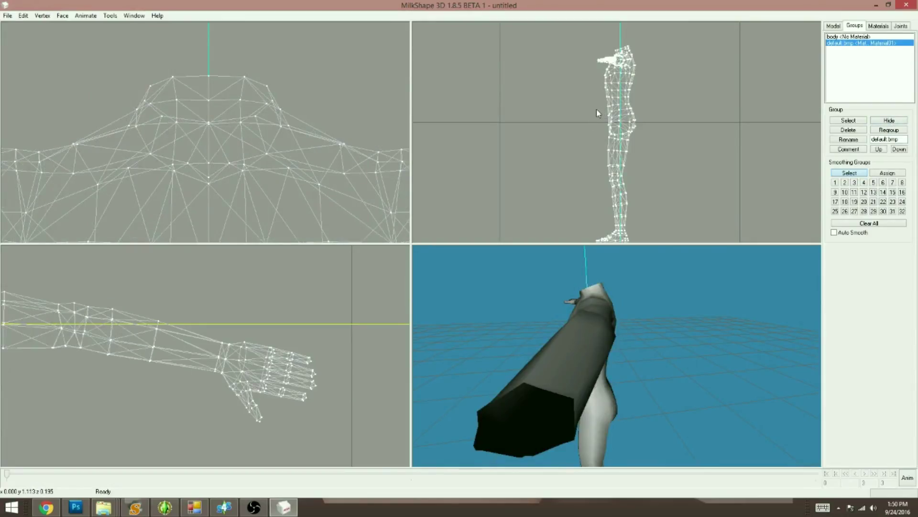
left_click_drag(588, 100, 664, 258)
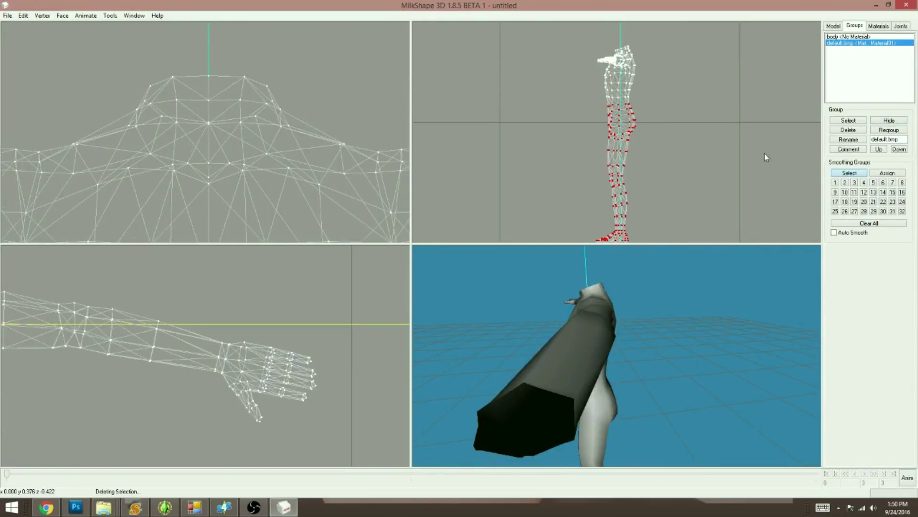
key("Delete")
left_click(890, 121)
left_click_drag(633, 343, 687, 317)
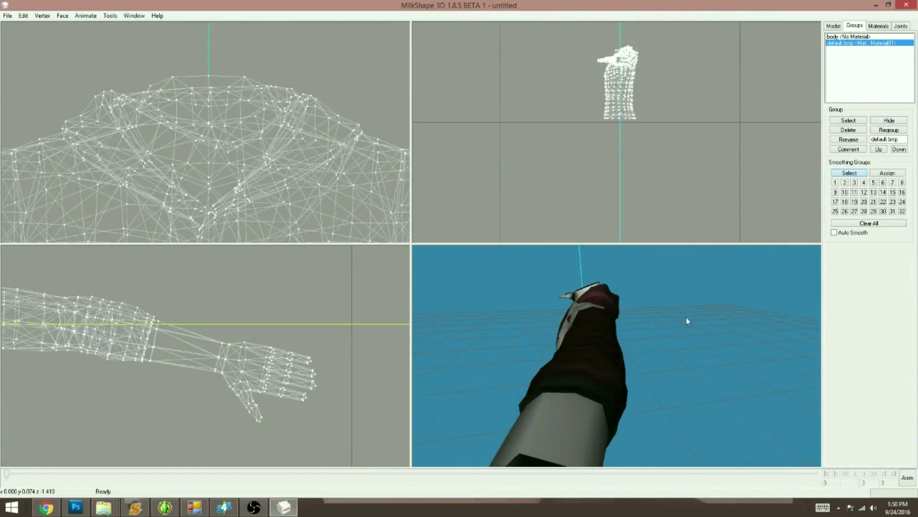
Step: Select the sweater group and move it slightly forward over the body in the side view
left_click(859, 121)
right_click(655, 164)
left_click(722, 337)
left_click_drag(722, 185, 725, 177, "ctrl")
left_click(724, 177)
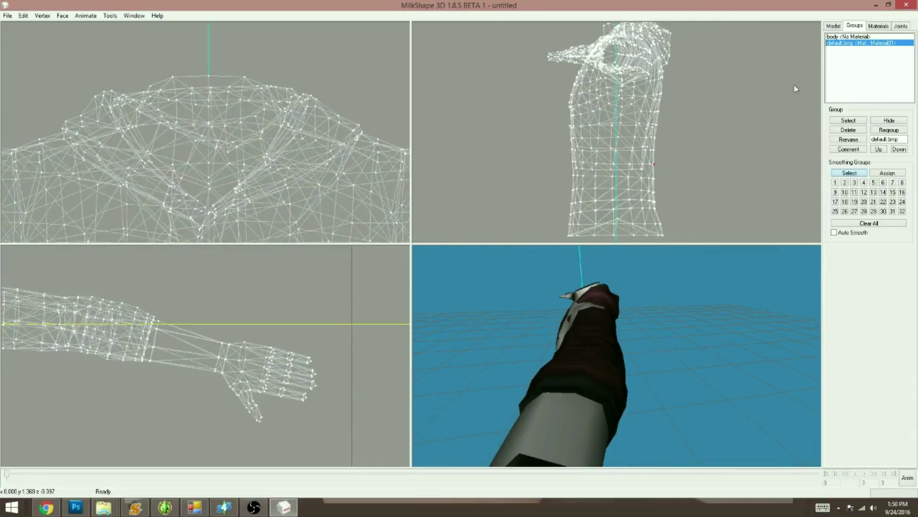
left_click(846, 121)
left_click(833, 26)
left_click(883, 47)
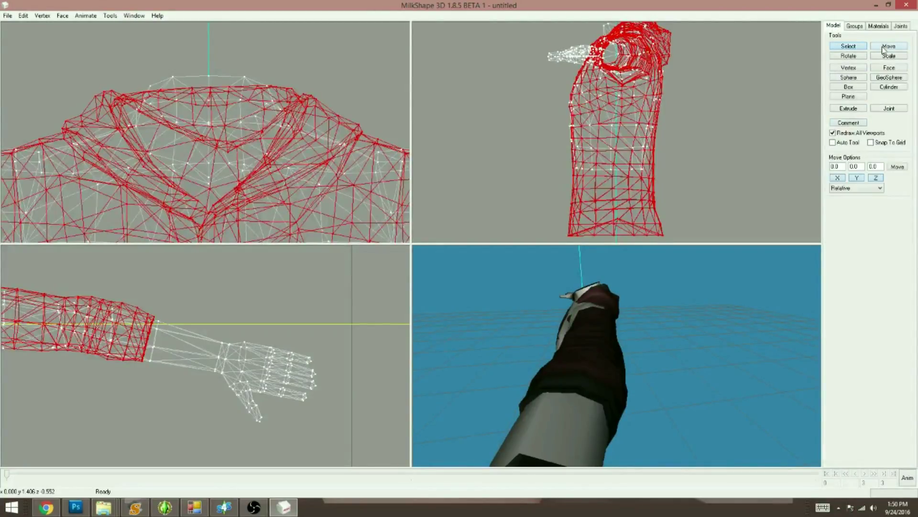
left_click_drag(630, 149, 628, 149)
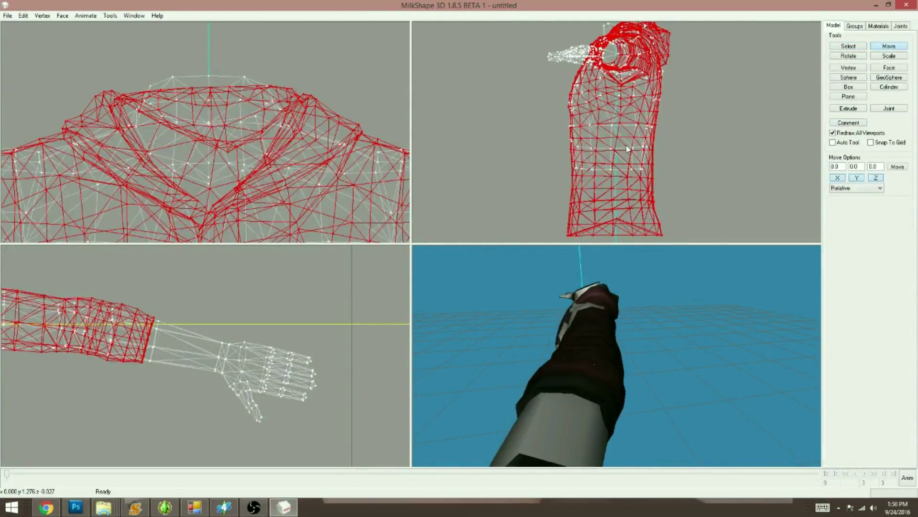
Step: Examine where the body's skin pokes through the sweater on the chest, shoulders and sleeves
left_click_drag(637, 288, 621, 394)
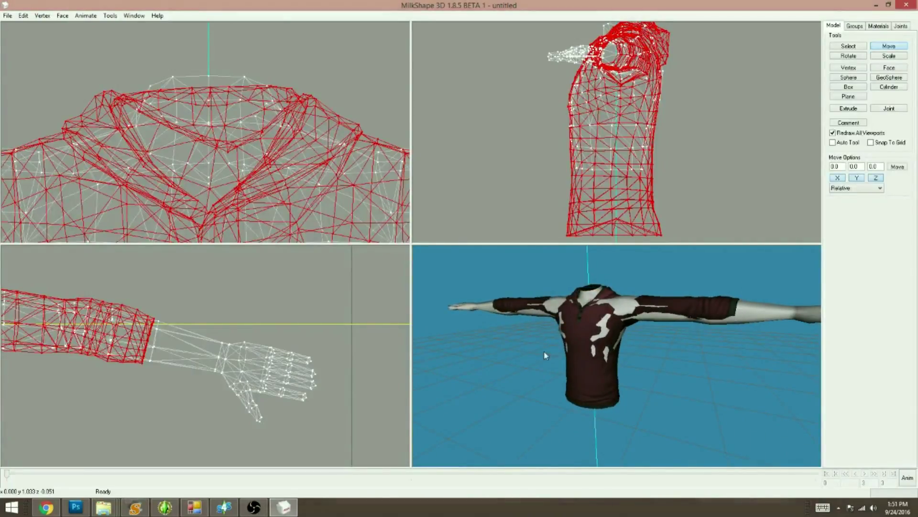
scroll(587, 361, "up", 3)
left_click_drag(586, 361, 552, 357)
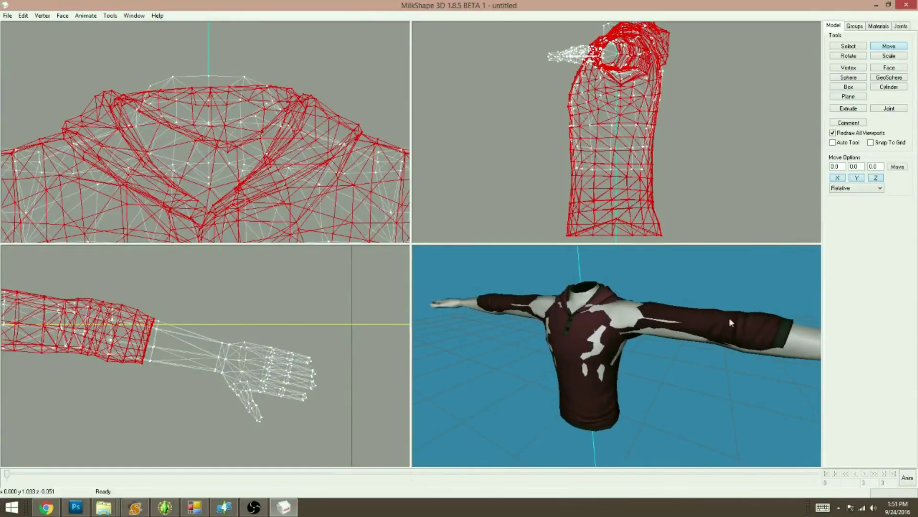
mouse_move(704, 370)
left_mouse_down()
mouse_move(714, 383)
mouse_move(705, 384)
left_mouse_up()
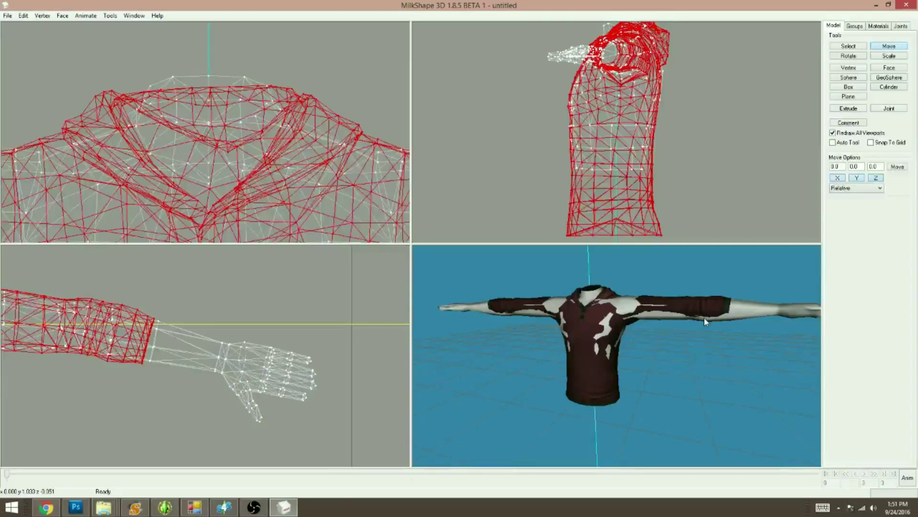
scroll(717, 361, "up", 2)
left_click_drag(702, 358, 713, 364)
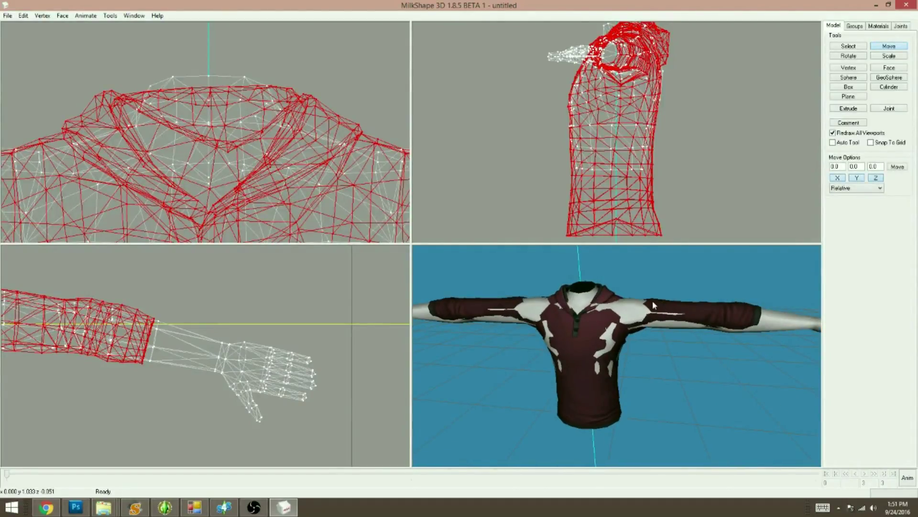
left_click_drag(714, 316, 705, 359)
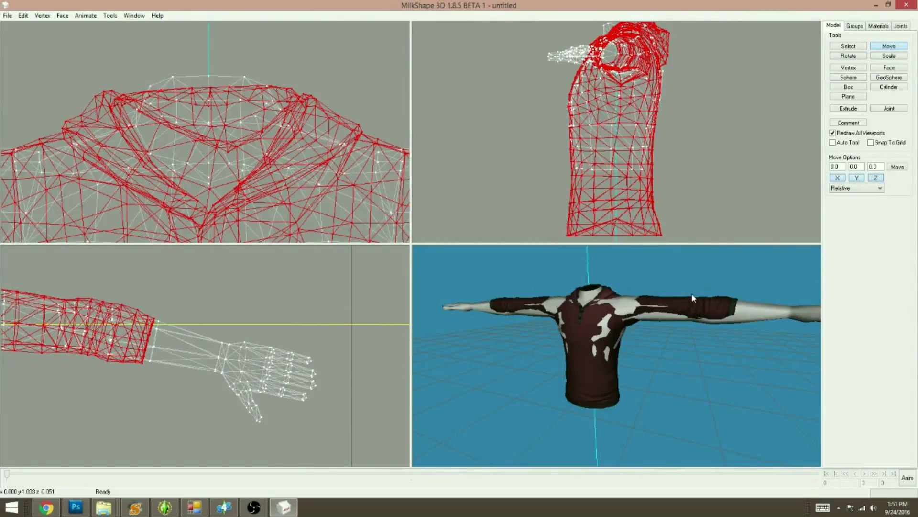
Step: Inspect the sweater's fit from the front, side and back for places where the body clips through
left_click_drag(692, 322, 687, 378)
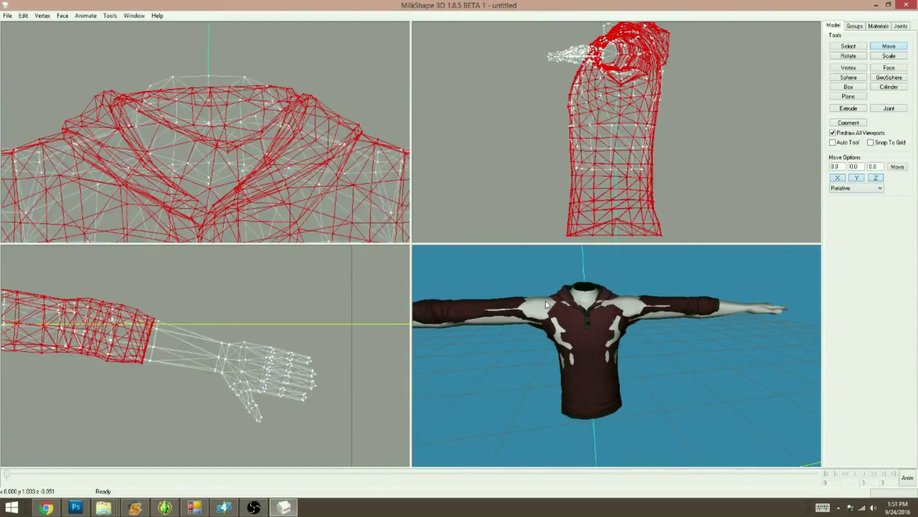
left_click_drag(542, 309, 564, 312)
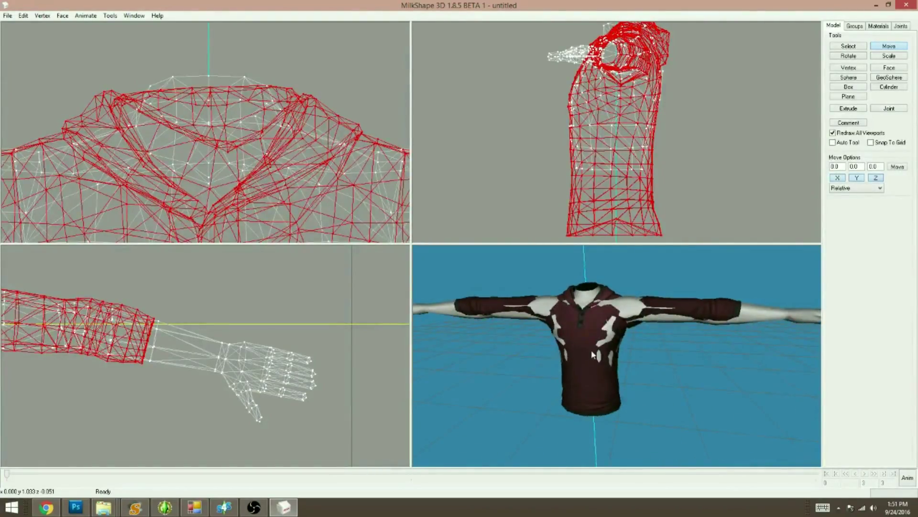
scroll(597, 292, "up", 3)
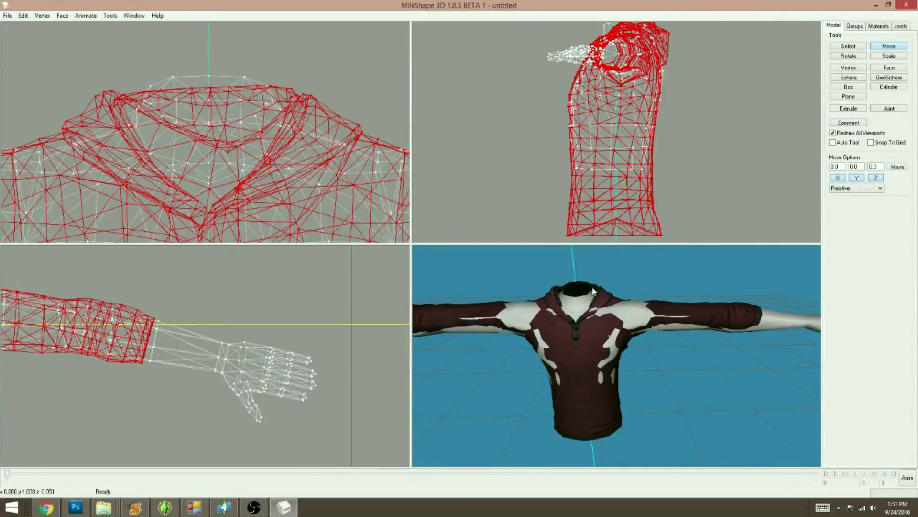
scroll(672, 378, "down", 3)
left_click_drag(672, 379, 842, 375)
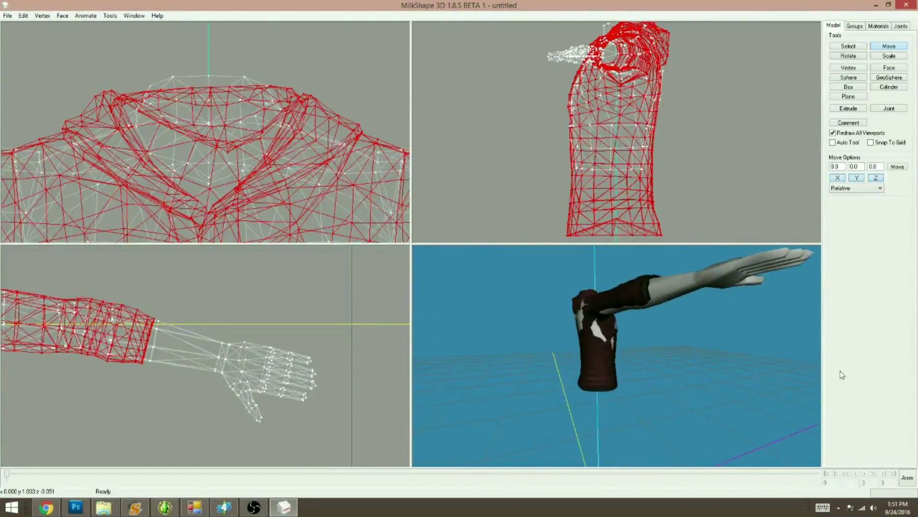
mouse_move(605, 378)
left_mouse_down()
mouse_move(559, 387)
mouse_move(587, 413)
mouse_move(447, 422)
mouse_move(502, 408)
mouse_move(670, 417)
mouse_move(577, 420)
mouse_move(611, 418)
mouse_move(605, 375)
left_mouse_up()
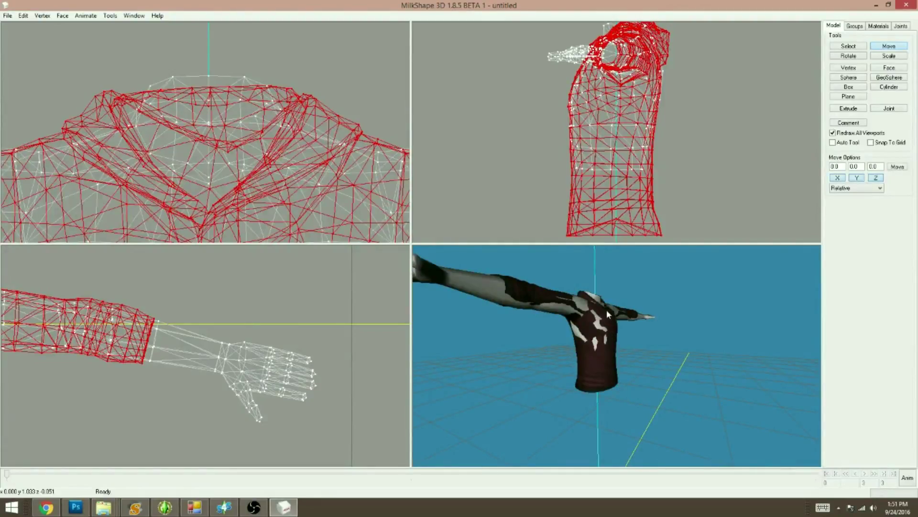
mouse_move(658, 414)
left_mouse_down()
mouse_move(573, 416)
mouse_move(663, 412)
left_mouse_up()
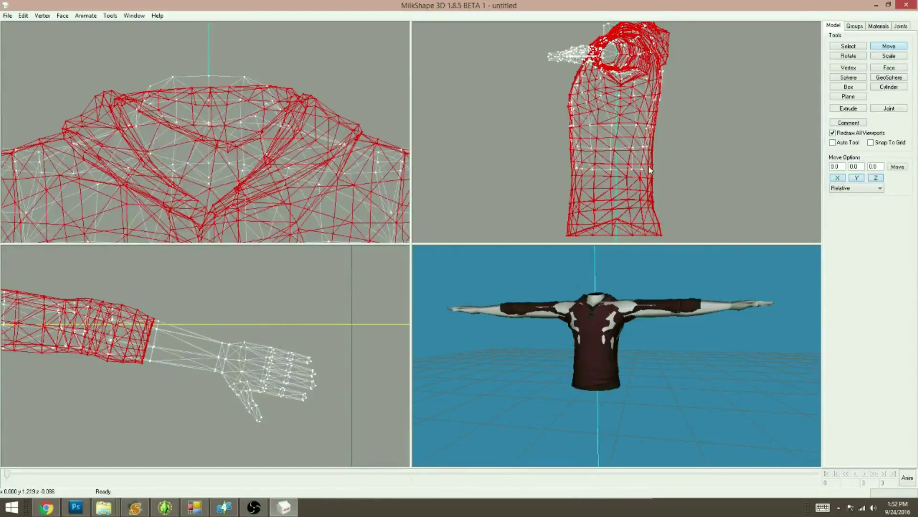
left_click_drag(640, 364, 453, 366)
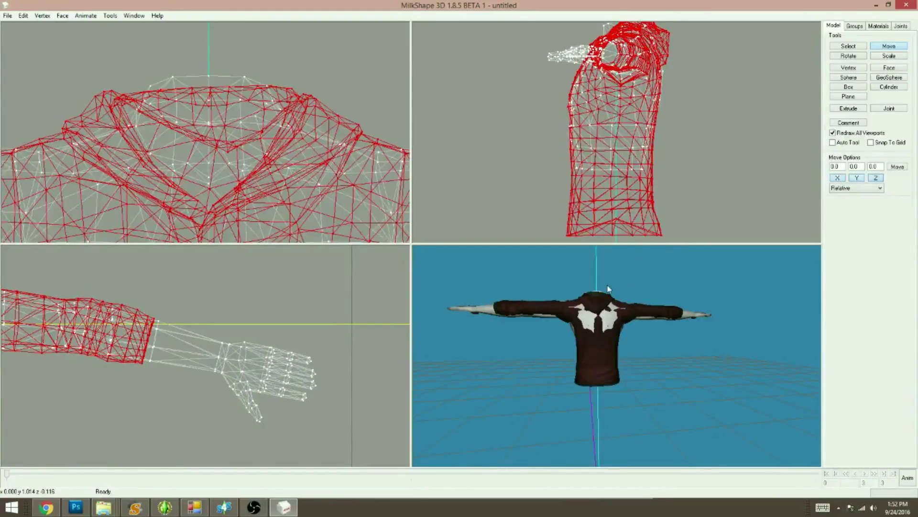
left_click_drag(580, 386, 777, 397)
scroll(778, 398, "down", 4)
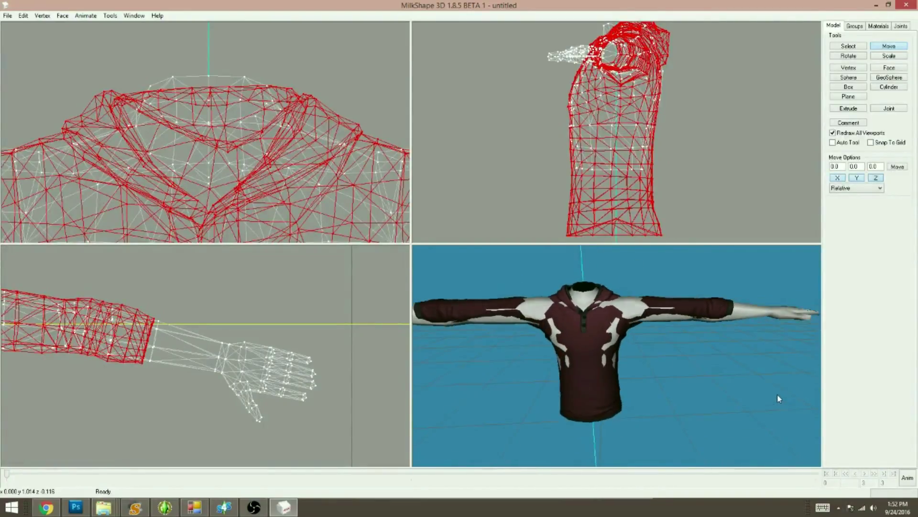
scroll(781, 395, "up", 1)
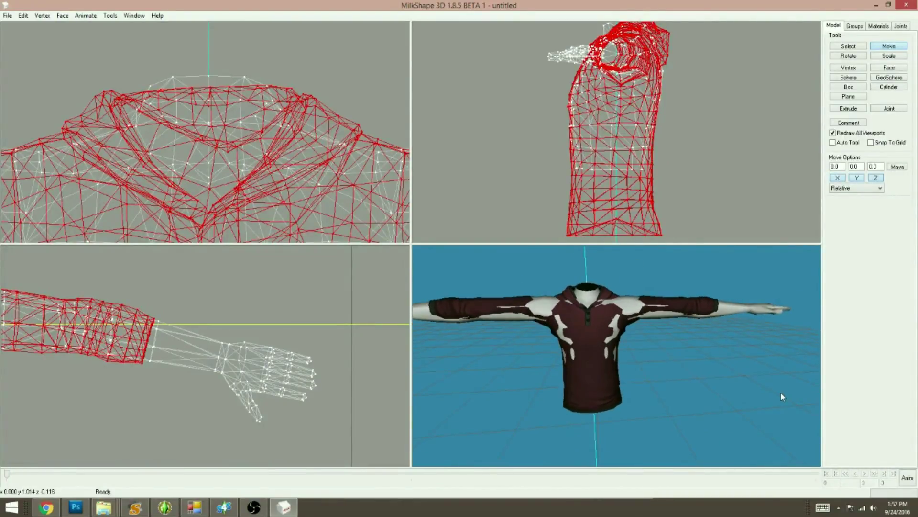
mouse_move(620, 383)
left_mouse_down()
mouse_move(632, 379)
mouse_move(613, 376)
left_mouse_up()
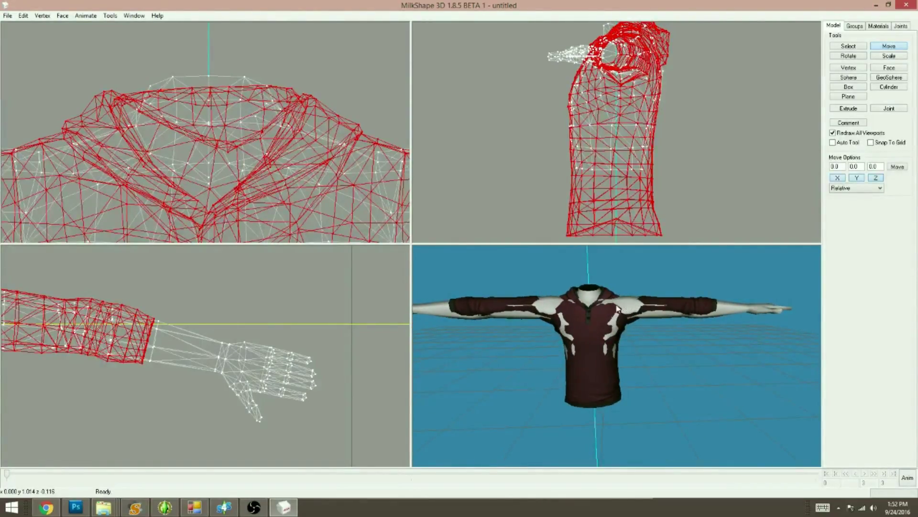
left_click_drag(483, 374, 500, 376)
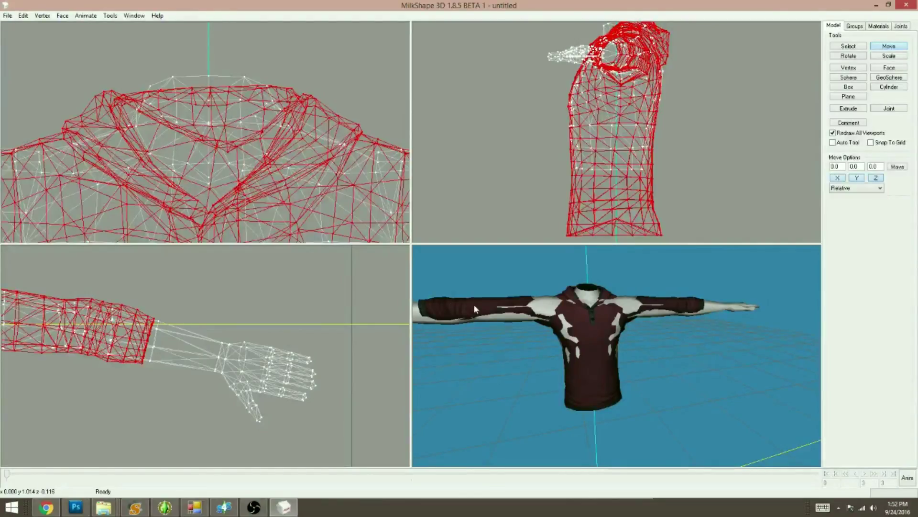
Step: Frame the sweater group in the front view, with vertex selection active and nothing left selected
left_click(834, 46)
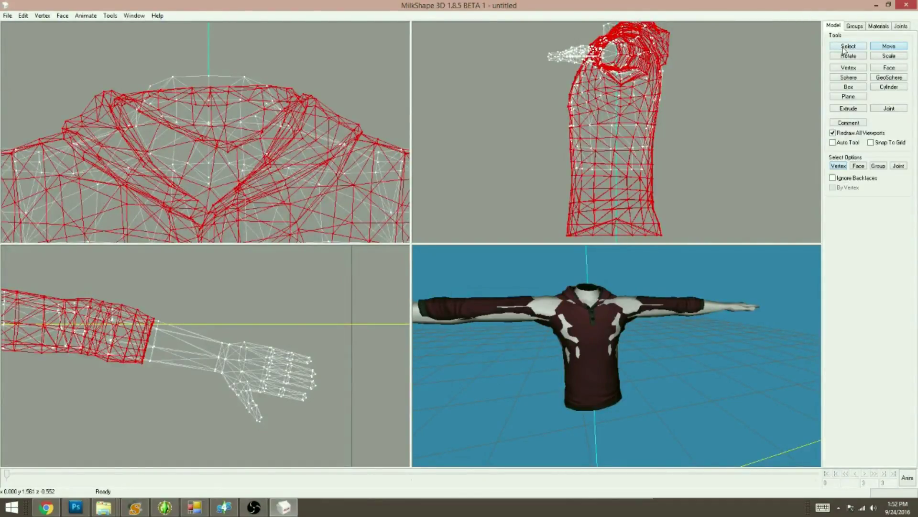
left_click(857, 27)
right_click(286, 174)
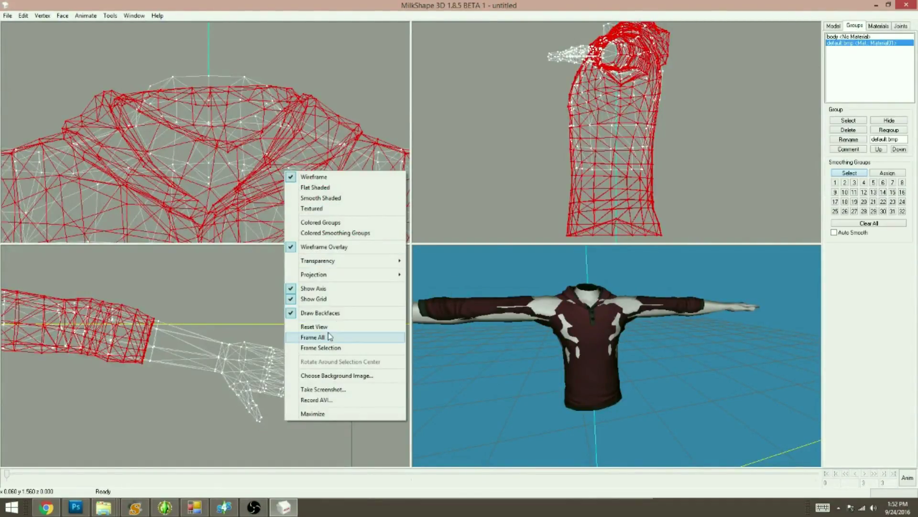
left_click(328, 337)
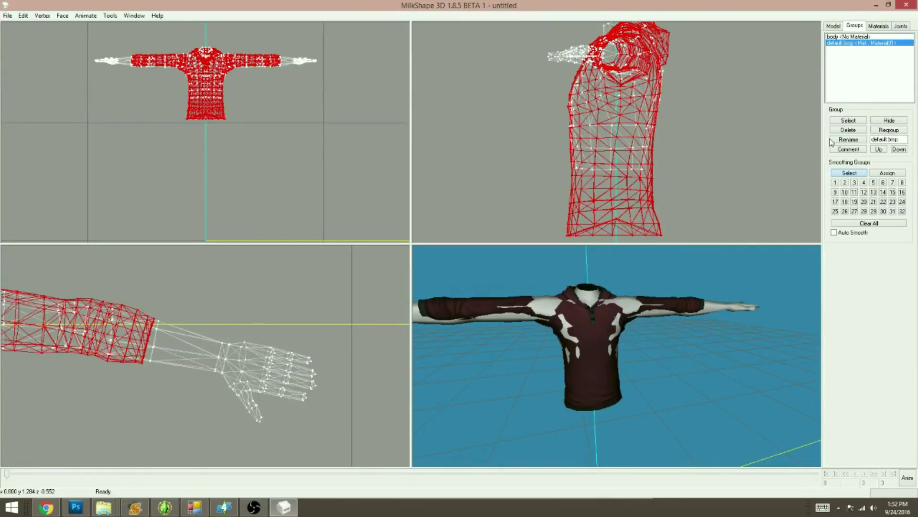
left_click(234, 134)
right_click(234, 134)
key("Escape")
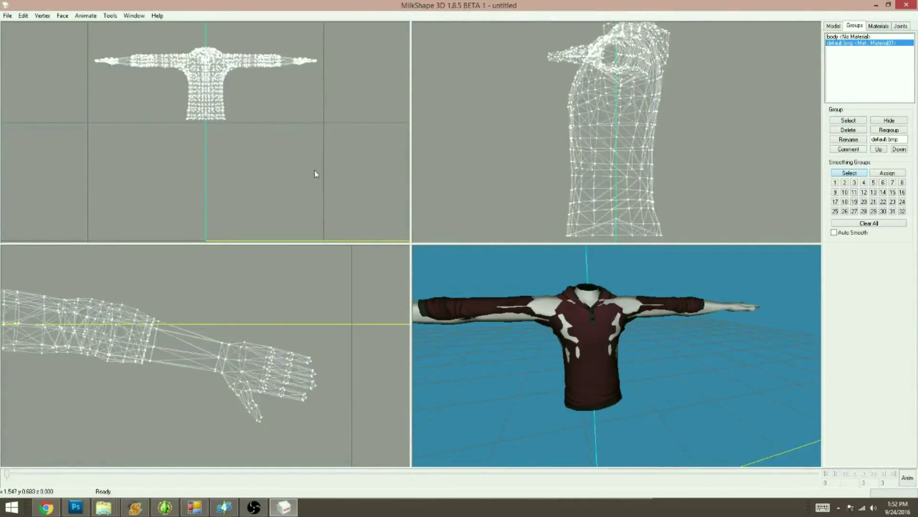
left_click(845, 120)
right_click(259, 163)
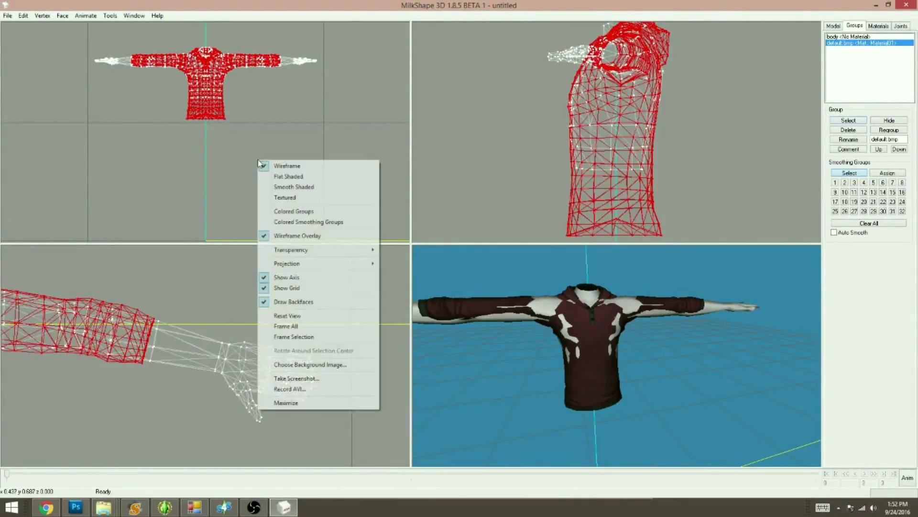
left_click(294, 337)
left_click(171, 157)
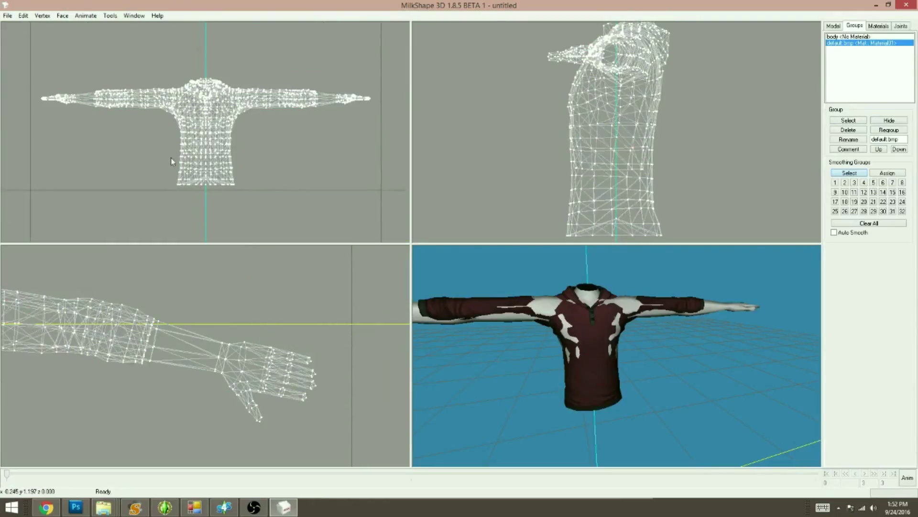
Step: Frame the model in the top view, fitting it closely around the torso and sleeve vertices
right_click(119, 405)
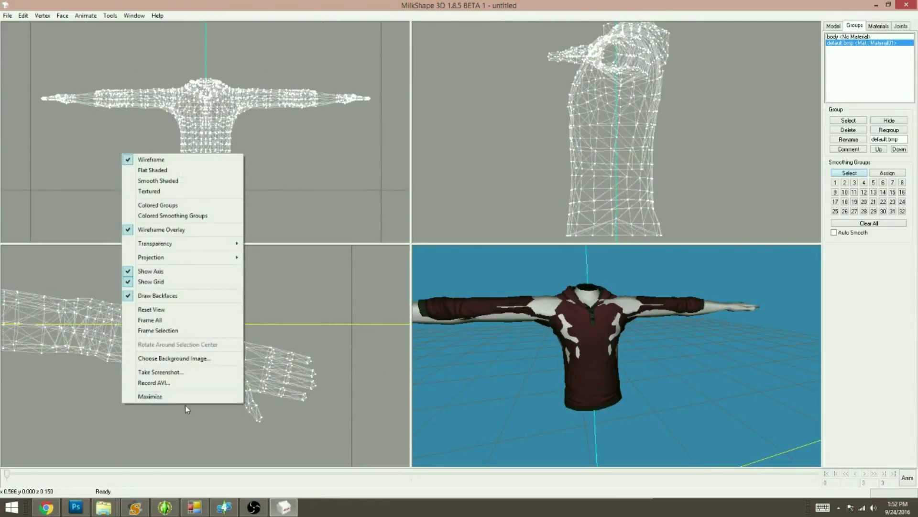
left_click(172, 321)
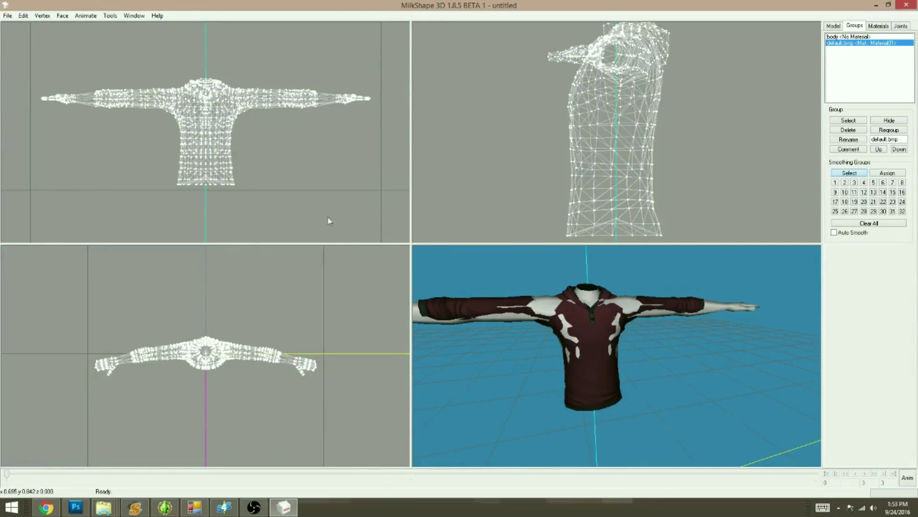
left_click_drag(62, 302, 326, 400)
right_click(221, 416)
left_click(262, 343)
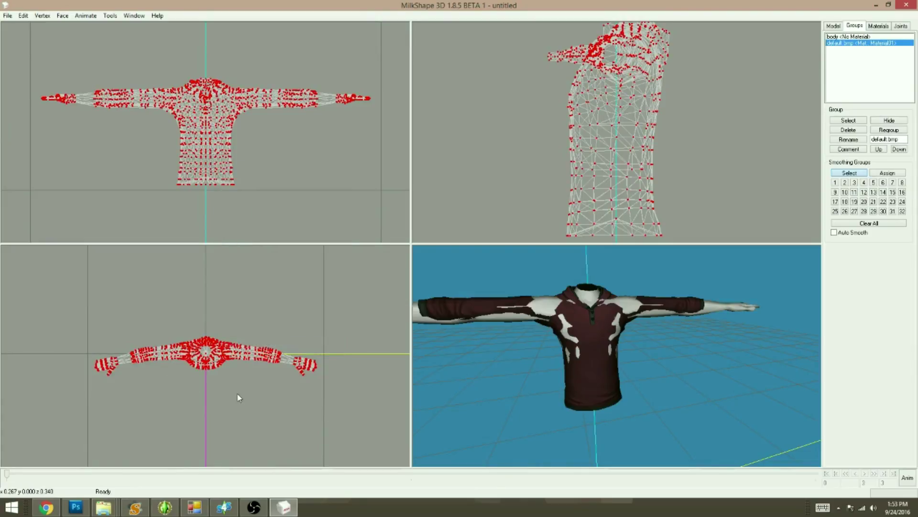
right_click(237, 397)
left_click(221, 387)
left_click_drag(123, 309, 287, 393)
right_click(287, 393)
left_click(329, 323)
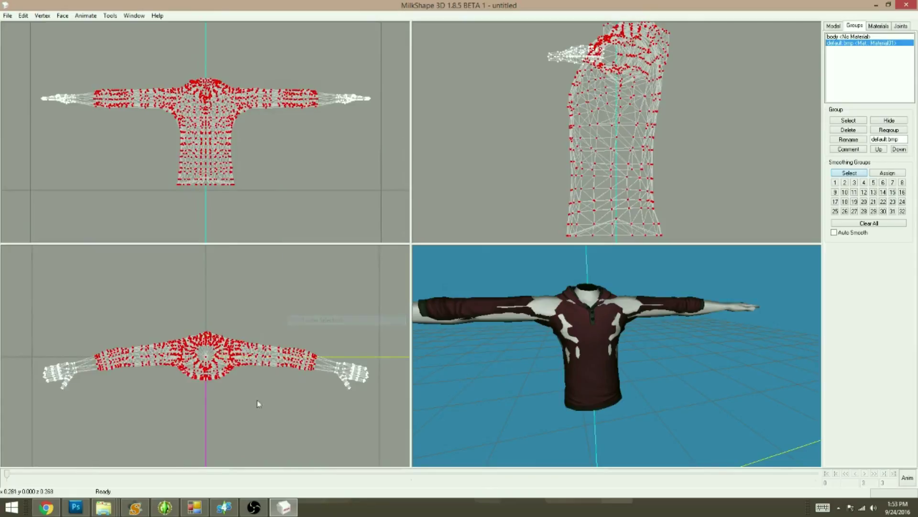
Step: Toggle the sweater group's visibility to compare it with the body underneath
left_click_drag(681, 321, 575, 385)
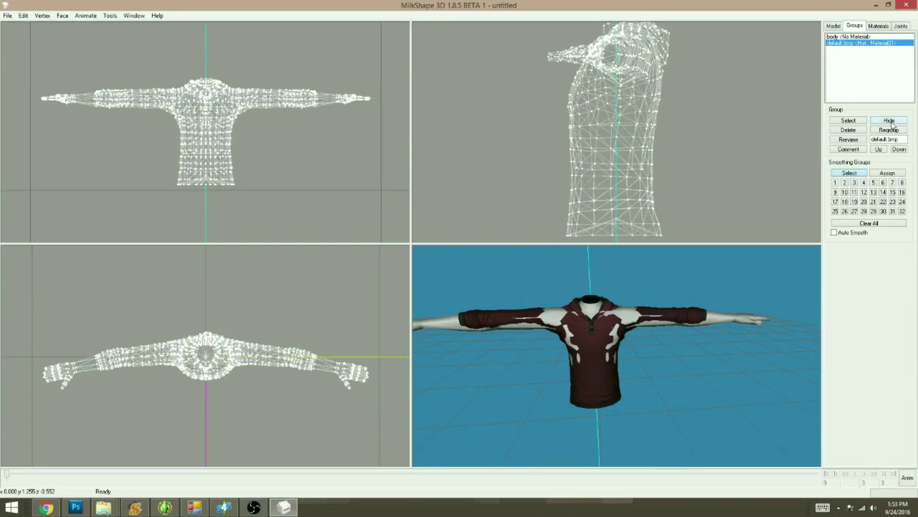
left_click(889, 120)
left_click(890, 121)
left_click(890, 121)
left_click(889, 121)
left_click(889, 120)
left_click(890, 121)
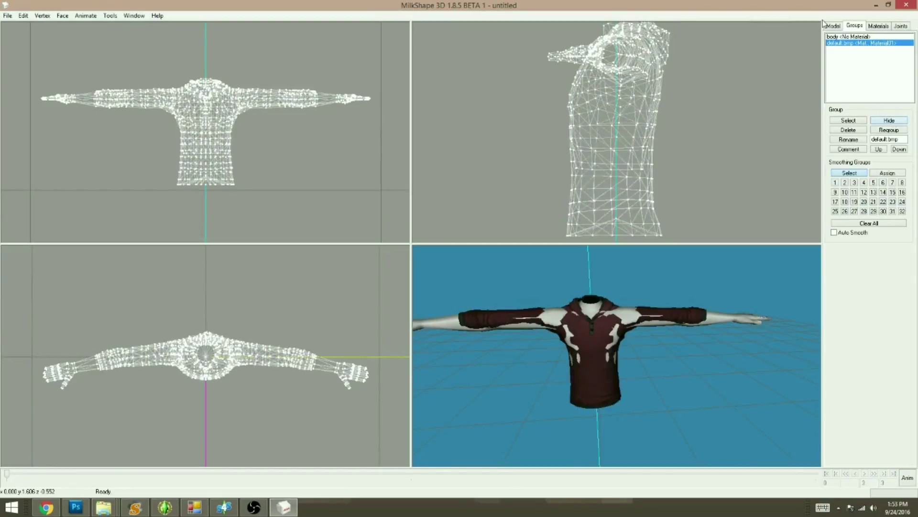
Step: Toggle the body group's visibility repeatedly to judge how the arms sit inside the sweater sleeves
left_click(841, 37)
left_click(903, 122)
left_click(903, 122)
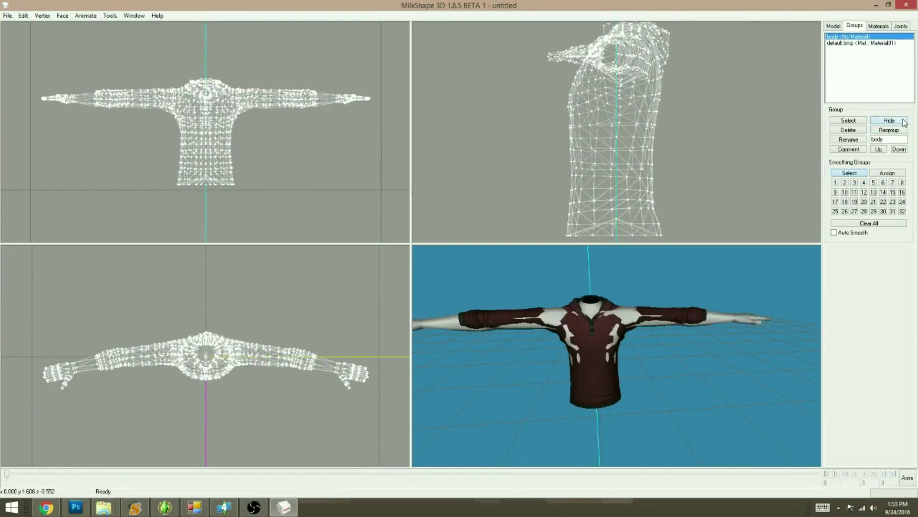
left_click(904, 121)
left_click(904, 122)
left_click(903, 122)
left_click(903, 122)
left_click(903, 122)
left_click(904, 122)
left_click(904, 122)
left_click(903, 122)
left_click(903, 122)
left_click(904, 122)
left_click(904, 122)
left_click(904, 122)
left_click(903, 122)
left_click(904, 122)
Step: Hide the body, select the vertices of both lower sleeve ends on the sweater, and show the body again
left_click(904, 121)
left_click_drag(72, 75, 136, 117)
left_click_drag(331, 120, 331, 119)
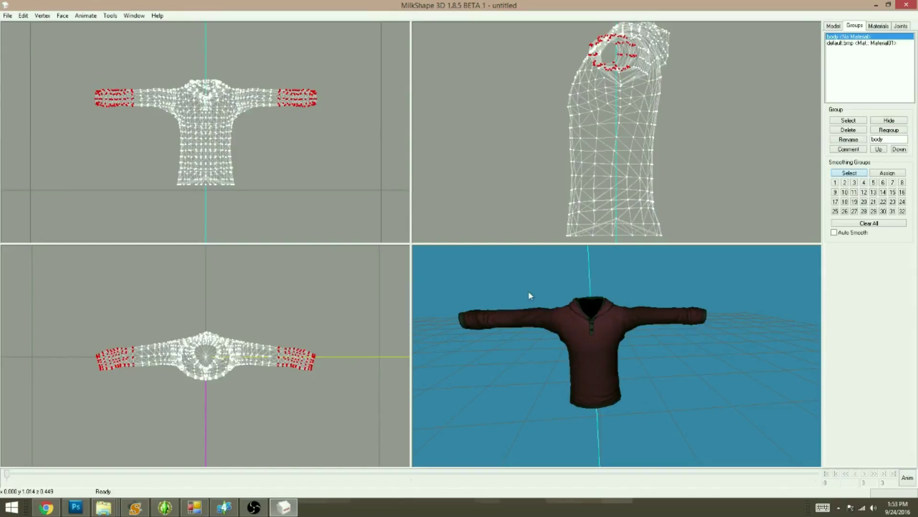
mouse_move(546, 361)
left_mouse_down()
mouse_move(560, 362)
mouse_move(531, 359)
left_mouse_up()
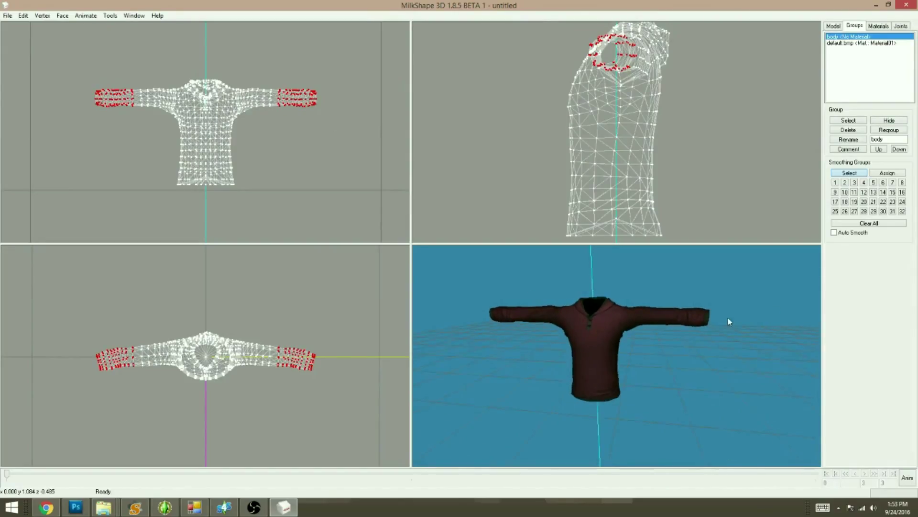
left_click(888, 121)
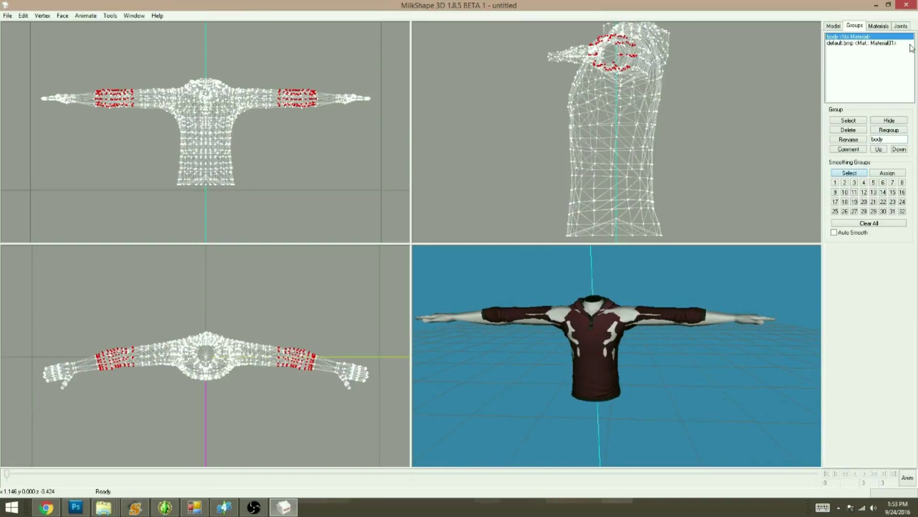
Step: Scale the selected sleeve ends repeatedly by .98 along X about the center of mass to shorten both sleeves
left_click(841, 25)
left_click(889, 56)
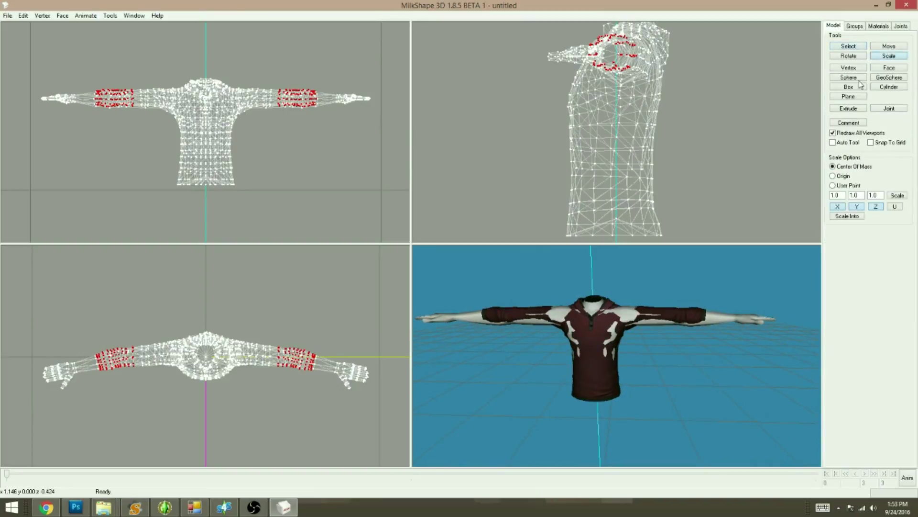
left_click_drag(840, 195, 830, 197)
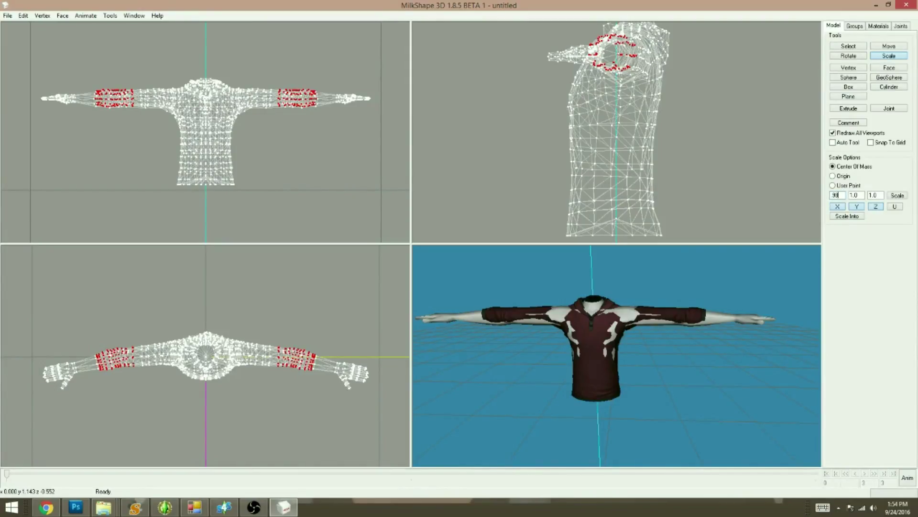
left_click(898, 196)
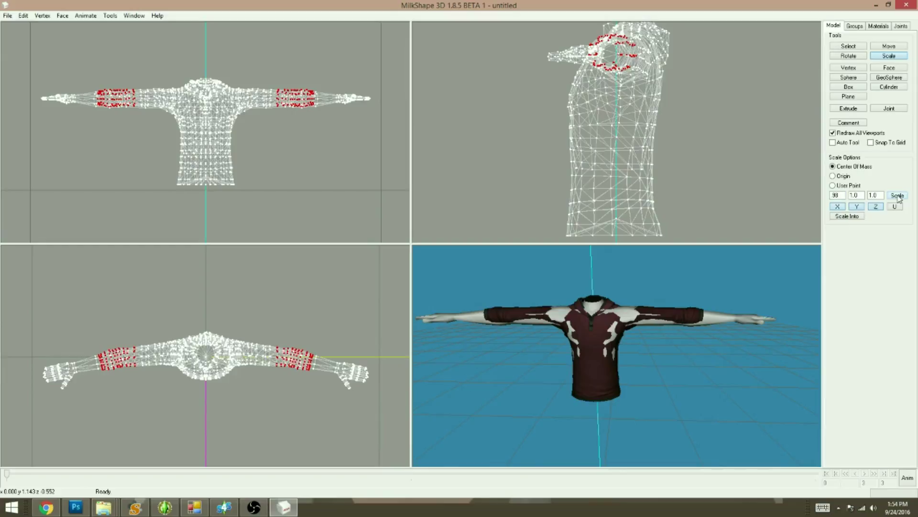
left_click(898, 196)
left_click_drag(689, 365, 570, 381)
scroll(569, 366, "up", 5)
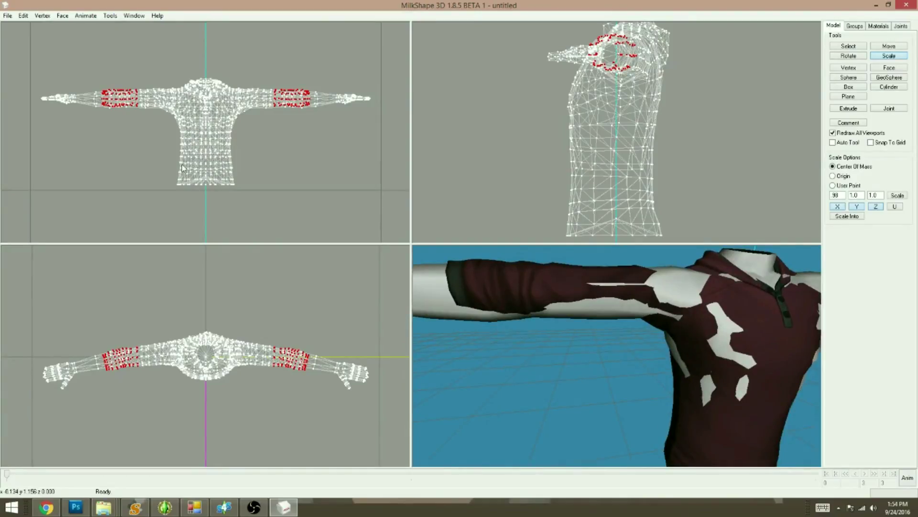
left_click(899, 197)
scroll(546, 323, "down", 3)
left_click_drag(546, 324, 592, 369)
scroll(591, 368, "down", 4)
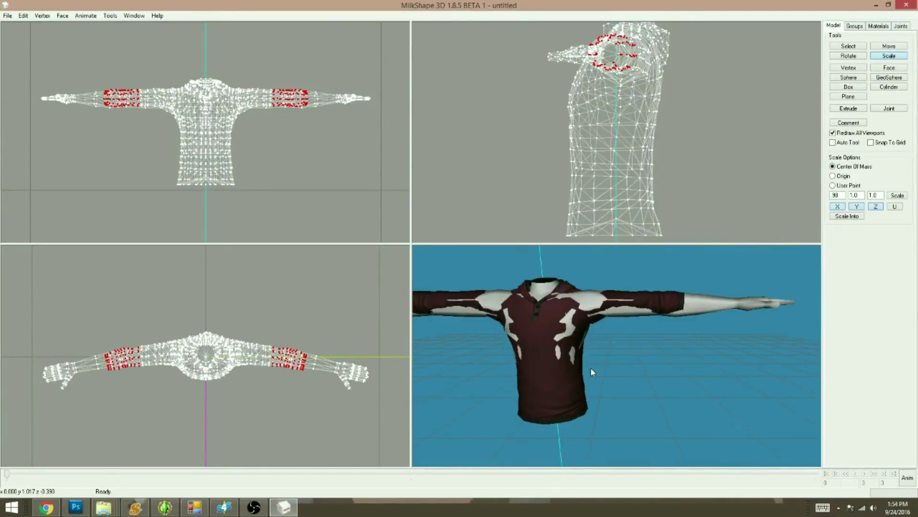
Step: Hide the sweater group and delete the body's vertices around the elbow of one arm, between shoulder and forearm
left_click(855, 26)
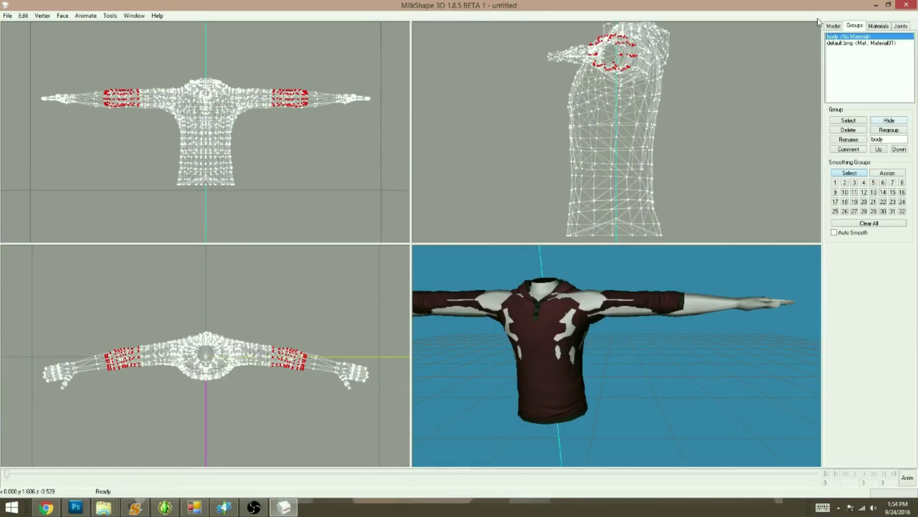
left_click(846, 44)
left_click(889, 121)
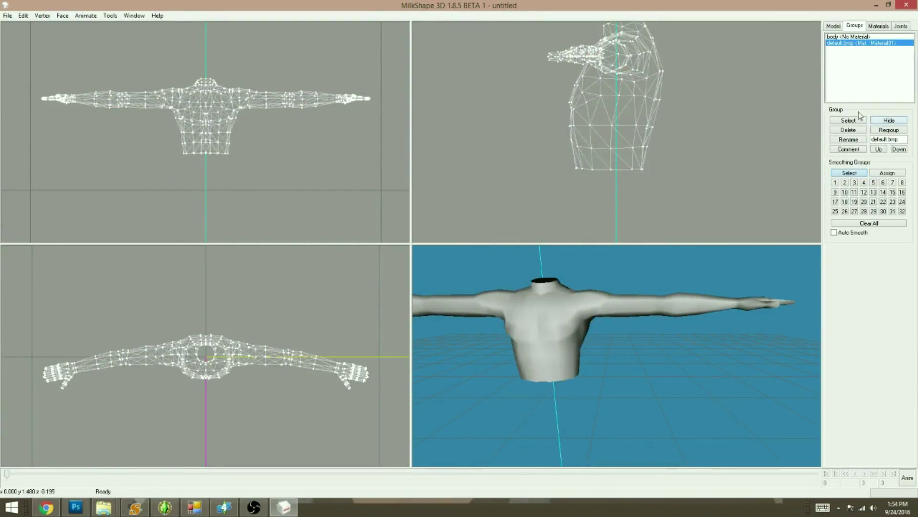
left_click_drag(114, 89, 150, 113)
key("Delete")
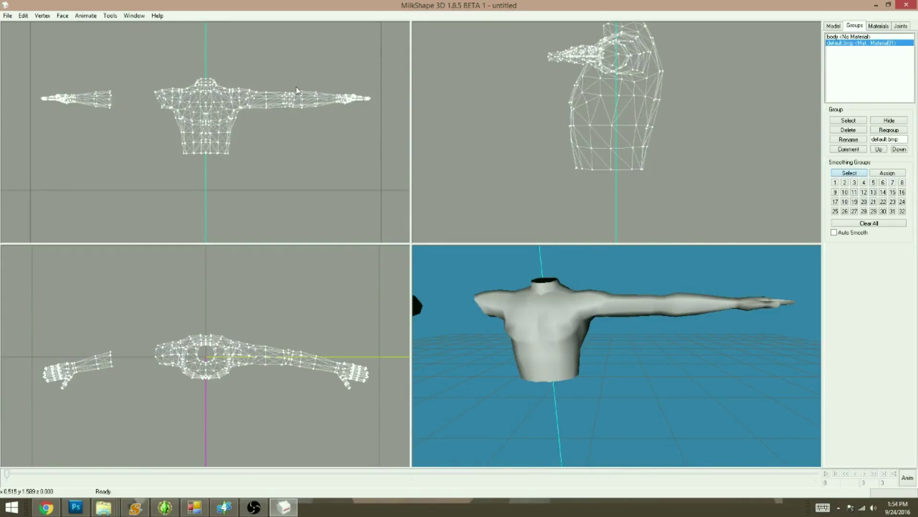
Step: Delete the body's vertices around the other elbow, show the sweater again and check both sleeves in 3D
left_click_drag(262, 116, 263, 116)
key("Delete")
left_click(884, 122)
left_click_drag(546, 381, 442, 312)
left_click_drag(470, 366, 550, 355)
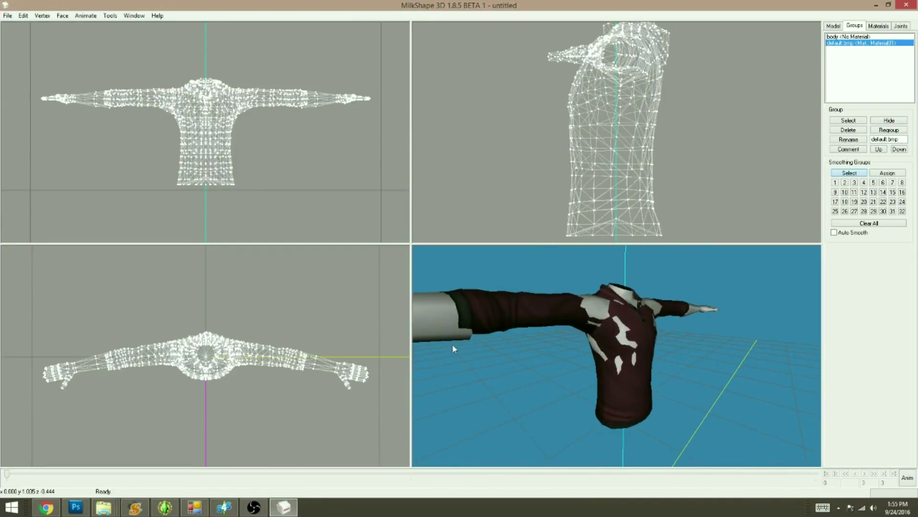
left_click_drag(463, 355, 636, 385)
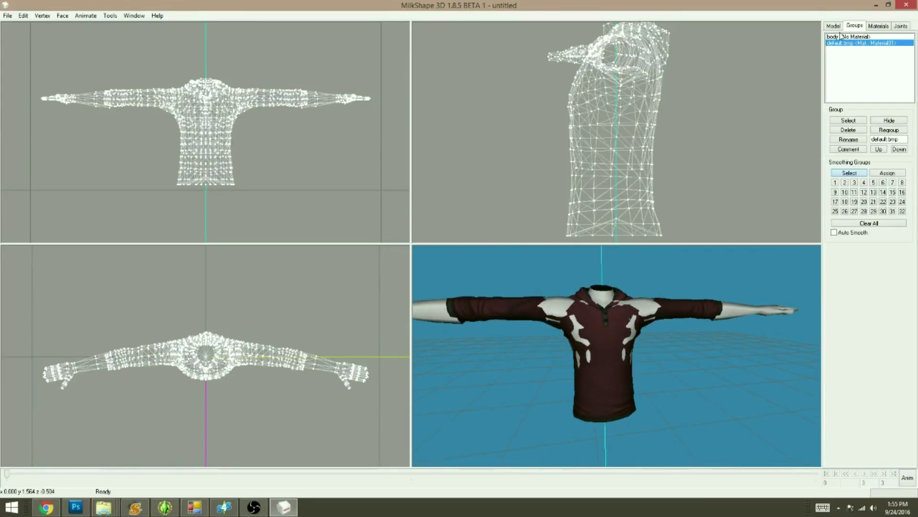
Step: Hide the sweater group and delete the body's lower torso vertices below the chest
left_click(878, 123)
left_click_drag(187, 139, 247, 165)
key("Delete")
Step: Frame the remaining chest and shoulders in the front view and turn on the wireframe overlay in the 3D view
left_click_drag(148, 67, 260, 134)
right_click(258, 133)
left_click(307, 215)
left_click_drag(609, 336, 618, 375, "ctrl")
scroll(618, 375, "up", 3)
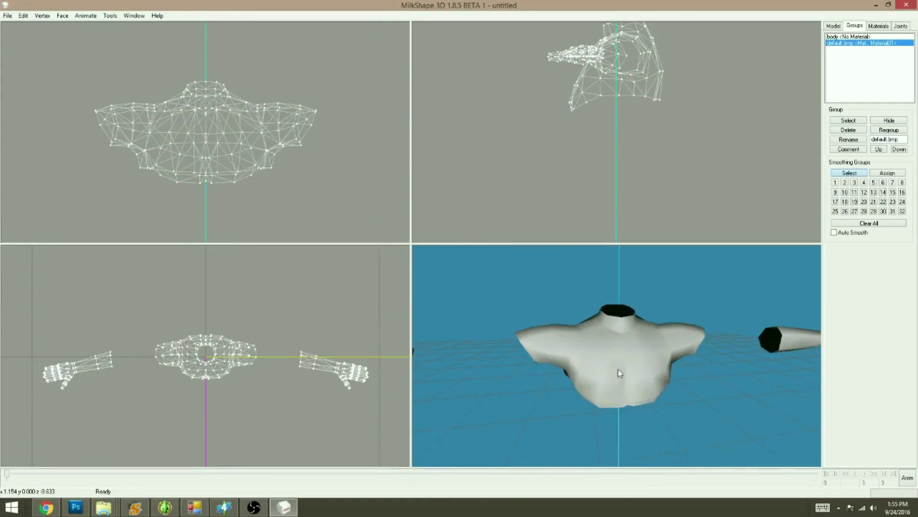
scroll(618, 375, "up", 3)
right_click(626, 325)
left_click(655, 352)
left_click_drag(670, 347, 701, 347)
scroll(702, 346, "up", 2)
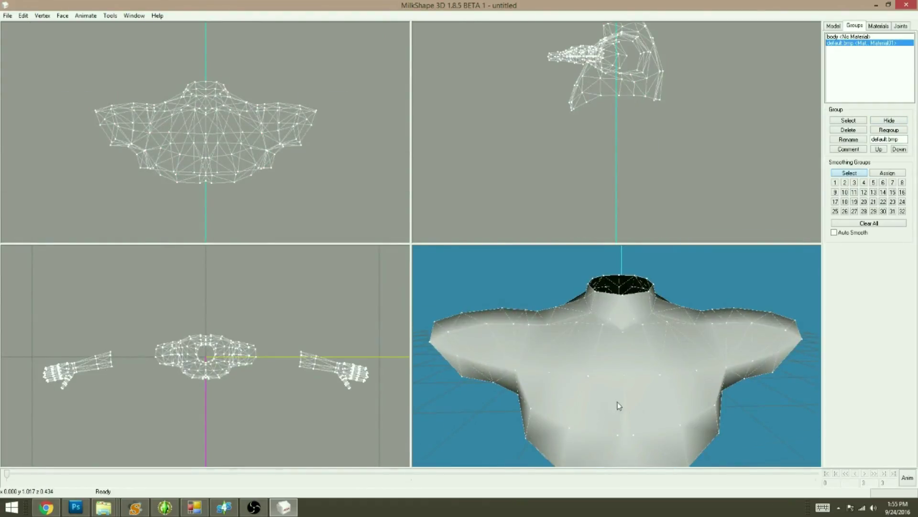
scroll(619, 405, "up", 2)
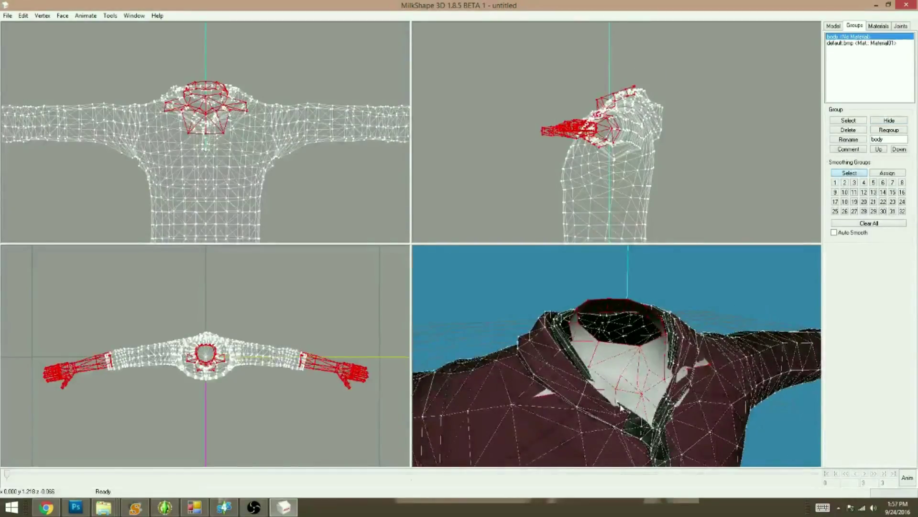
Step: Examine how the body's neck and chest skin meets the sweater's collar, from the front and from inside
left_click_drag(621, 408, 603, 406)
scroll(603, 405, "up", 3)
scroll(602, 399, "down", 6)
scroll(600, 403, "up", 4)
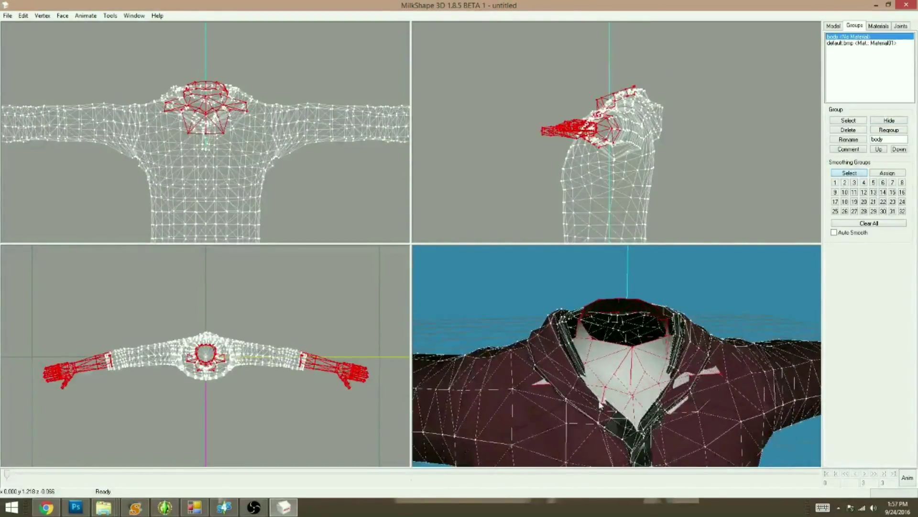
scroll(587, 382, "up", 3)
scroll(588, 382, "down", 3)
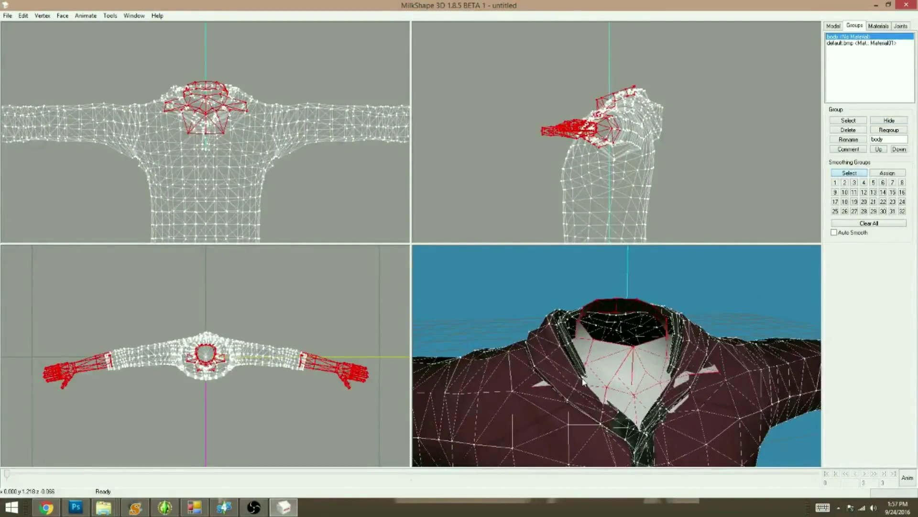
scroll(578, 311, "up", 3)
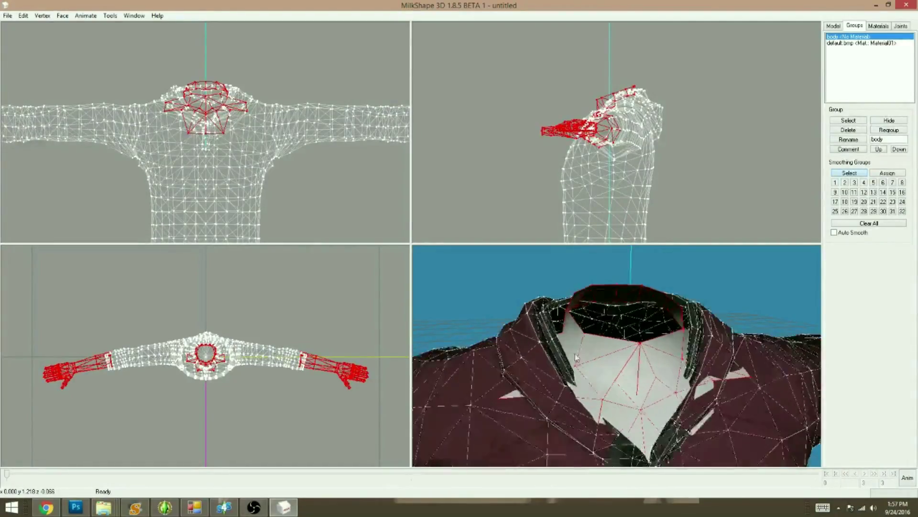
scroll(574, 340, "down", 2)
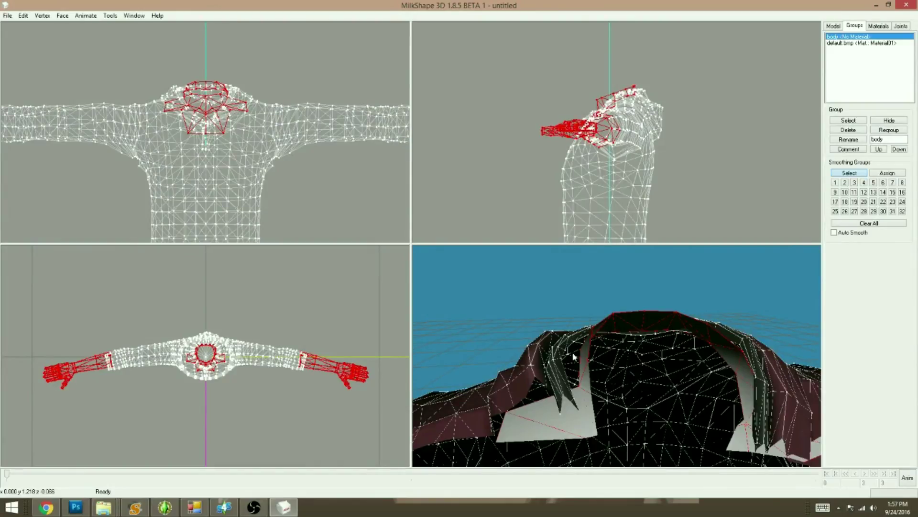
scroll(593, 424, "down", 3)
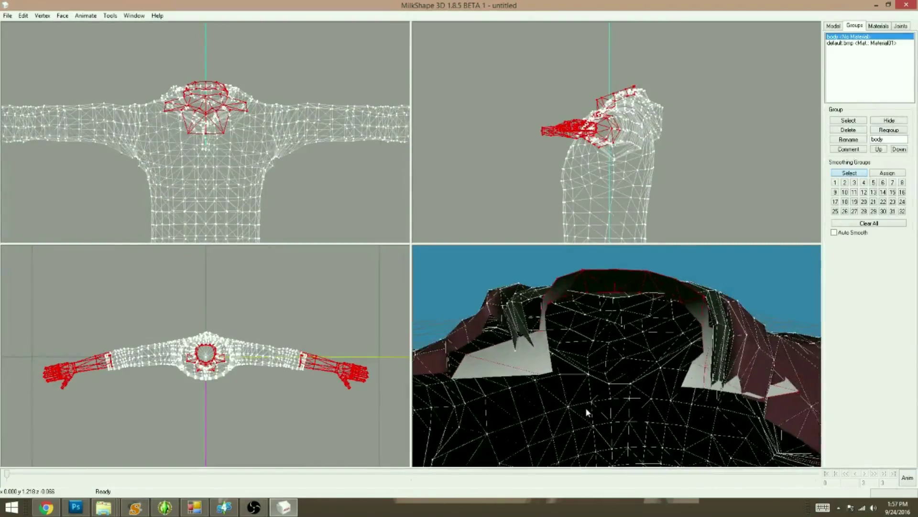
scroll(588, 421, "up", 2)
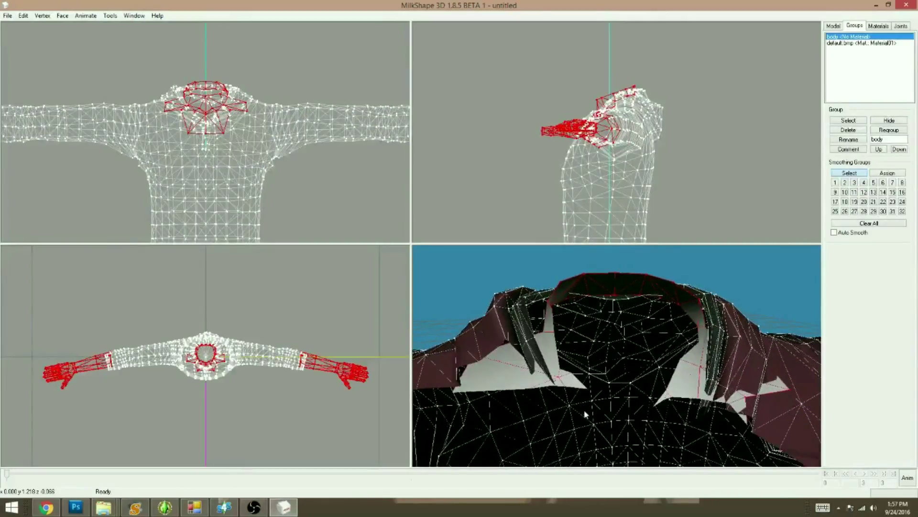
scroll(588, 420, "down", 2)
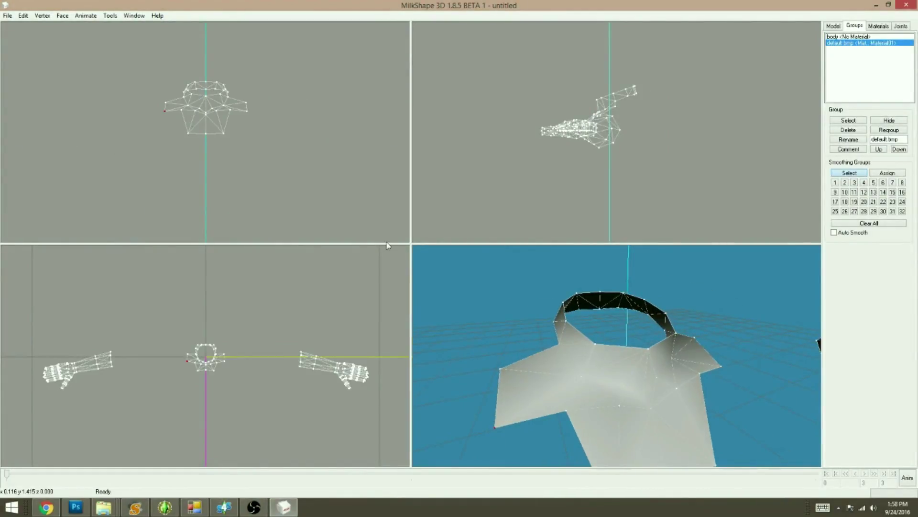
Step: Divide the edge between one shoulder flap's lower outer corner and its inner vertex, and weld the new midpoint vertices together
left_click_drag(506, 383, 541, 410)
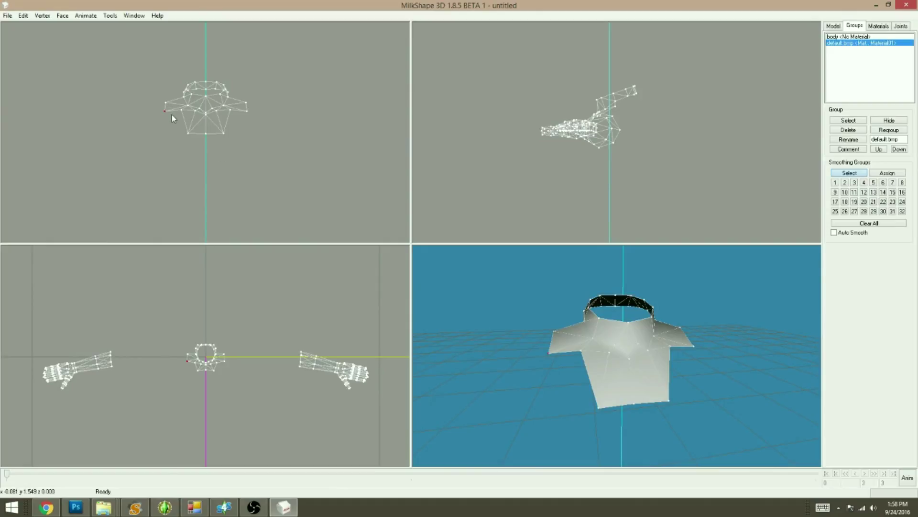
right_click(194, 128)
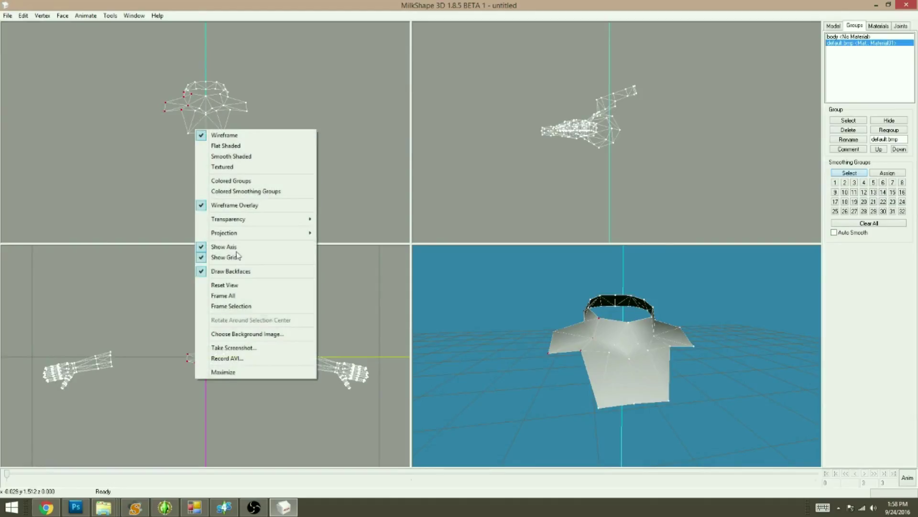
left_click(242, 302)
left_click_drag(91, 200, 109, 226)
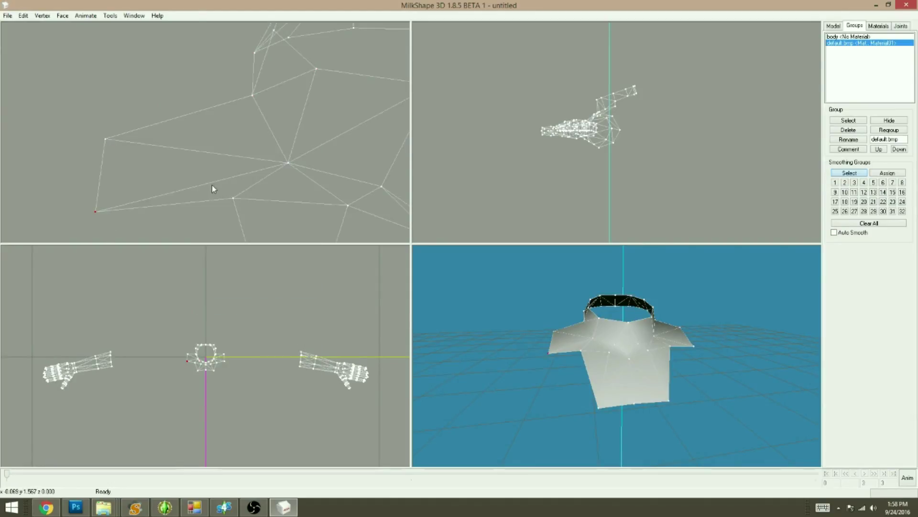
left_click_drag(269, 159, 302, 177, "shift")
left_click(23, 15)
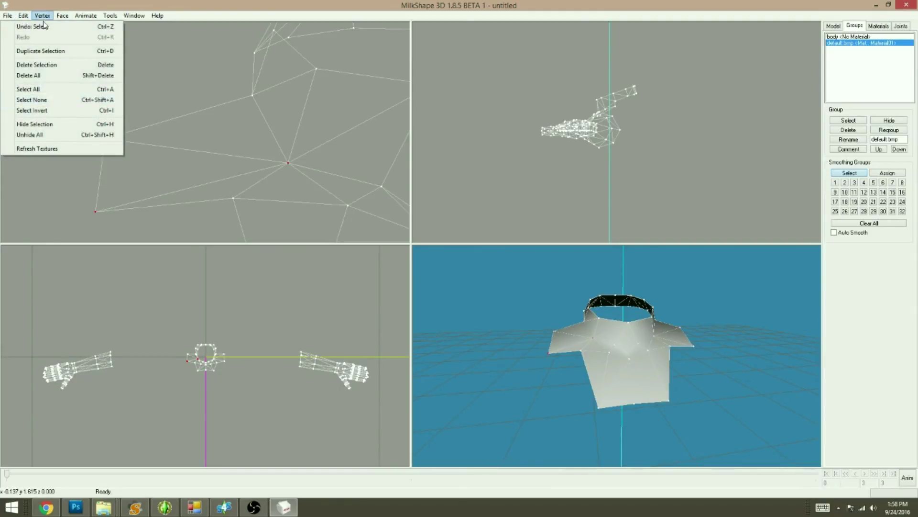
mouse_move(42, 15)
left_click(48, 80)
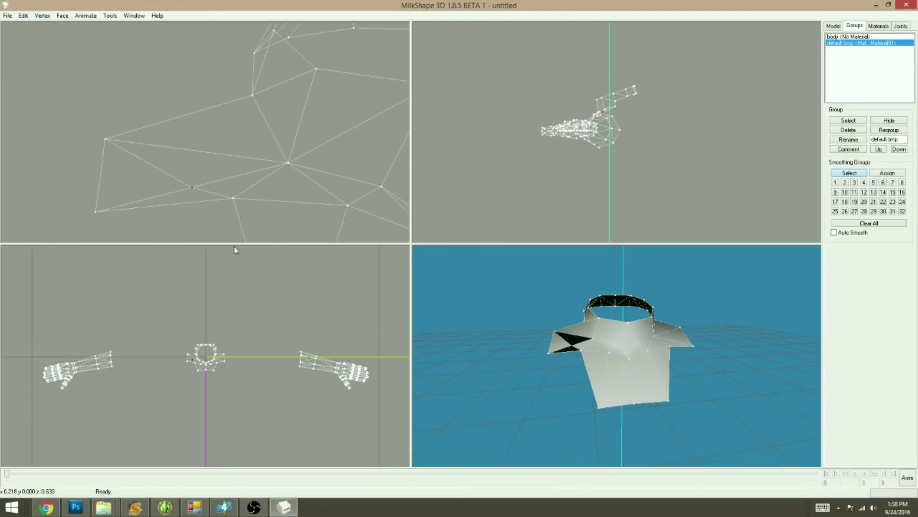
left_click(38, 16)
left_click(39, 16)
left_click(38, 16)
left_click(38, 48)
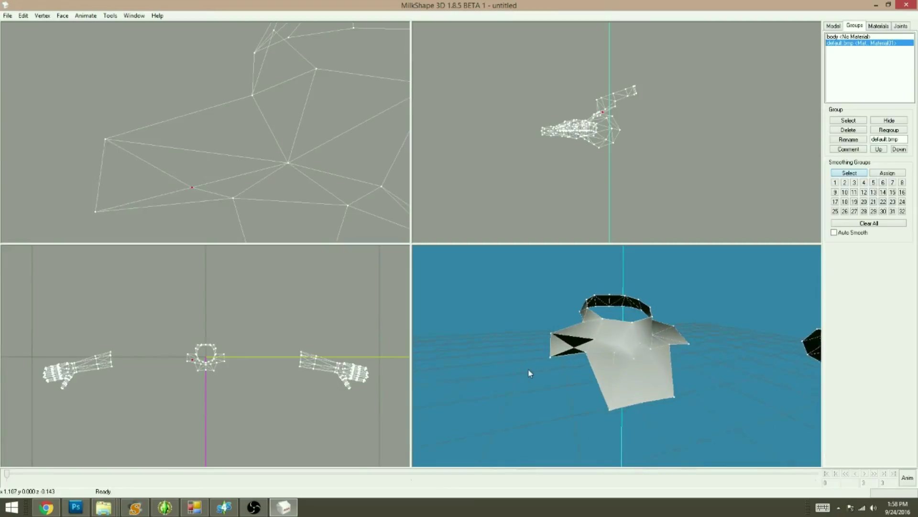
Step: Smooth the normals of the upper and lower triangles beside the new midpoint with Cat's Normal Smoother
left_click_drag(548, 362, 568, 361)
scroll(569, 361, "up", 3)
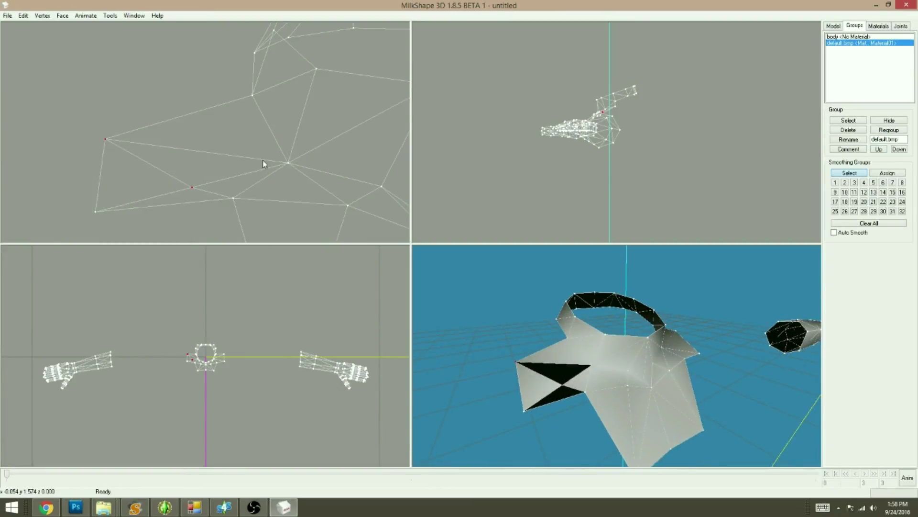
left_click(43, 15)
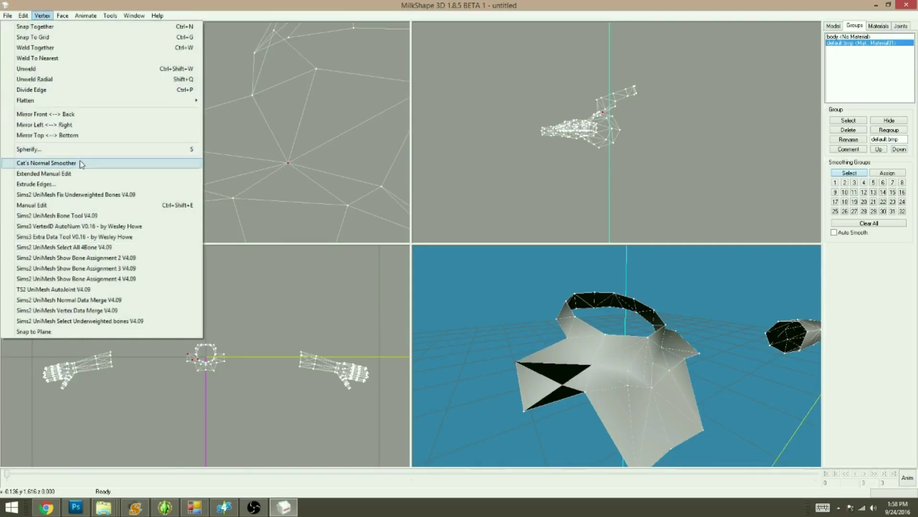
left_click(28, 164)
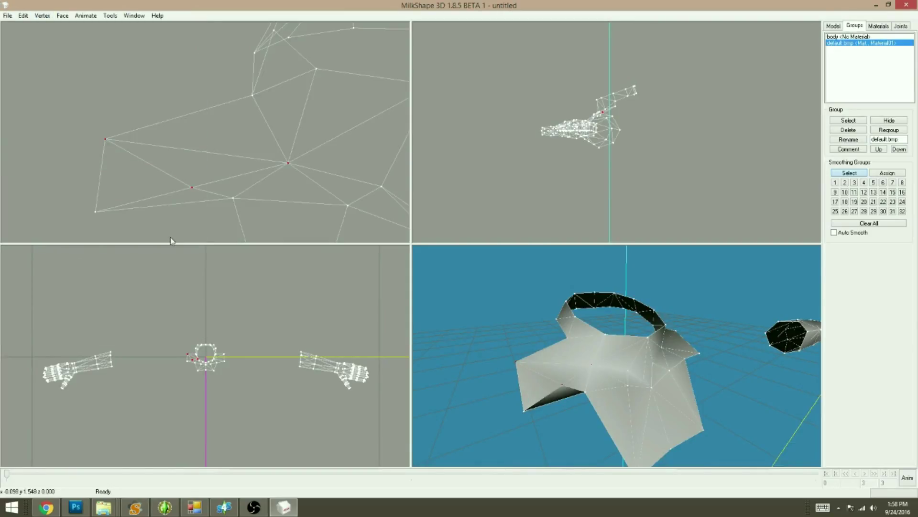
left_click_drag(201, 190, 202, 191)
left_click_drag(219, 193, 239, 201, "shift")
left_click(43, 16)
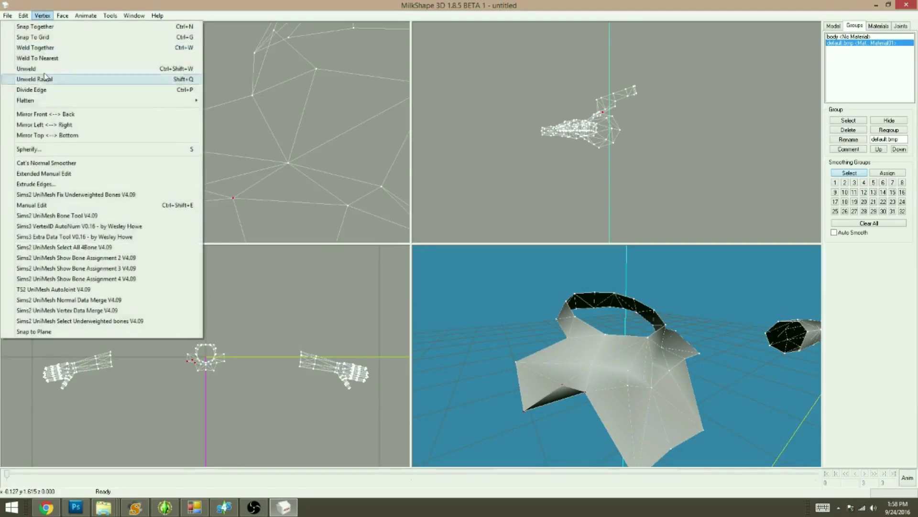
left_click(54, 165)
mouse_move(554, 422)
left_mouse_down()
mouse_move(586, 422)
mouse_move(535, 417)
left_mouse_up()
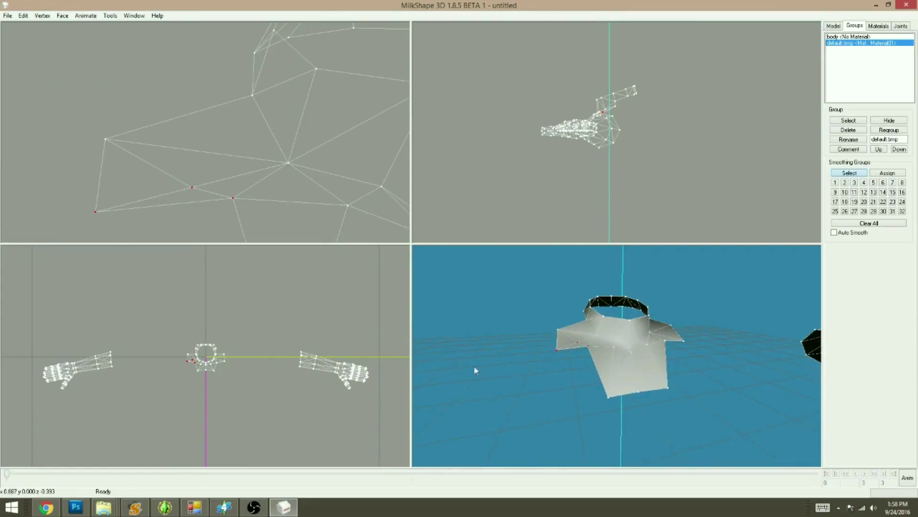
Step: Delete the lower outer corner vertex of that shoulder flap
left_click_drag(77, 193, 116, 226)
key("Delete")
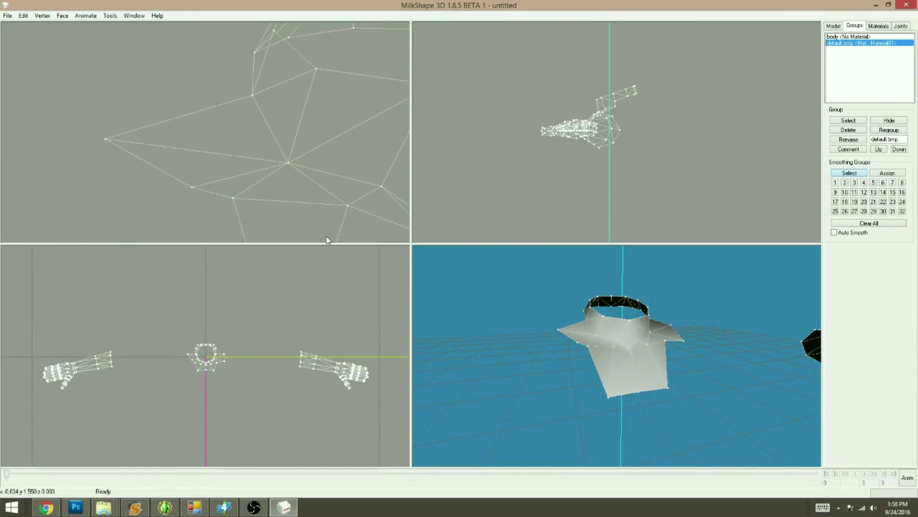
left_click_drag(470, 294, 541, 366)
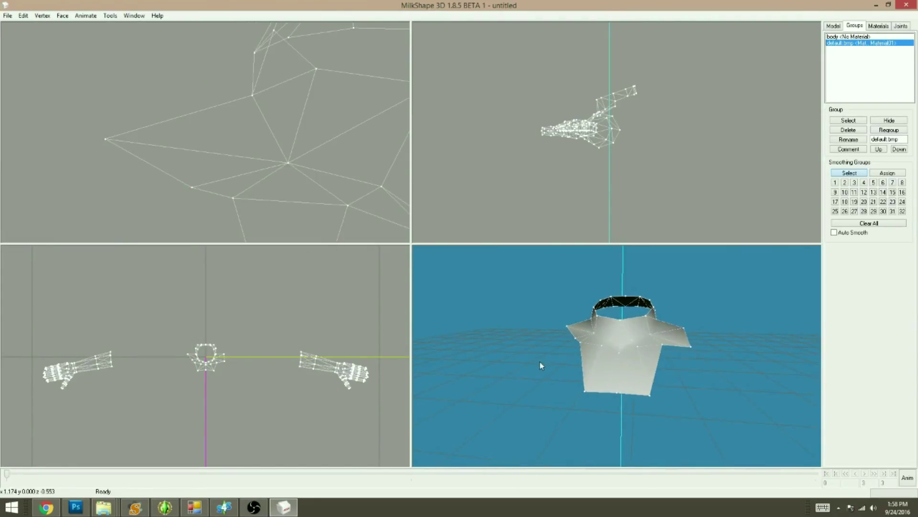
mouse_move(311, 204)
left_mouse_down("ctrl")
mouse_move(63, 185)
mouse_move(282, 192)
mouse_move(295, 210)
left_mouse_up("ctrl")
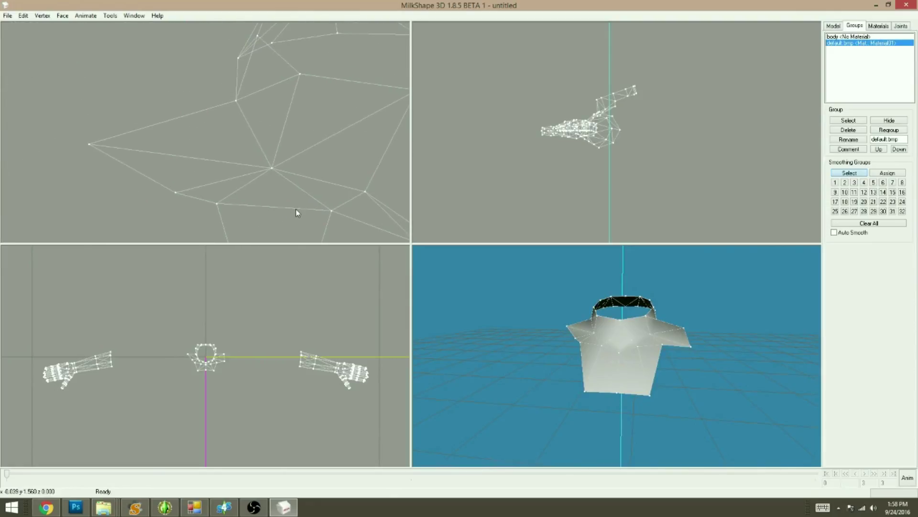
Step: Divide the edge between the flap's pointed tip and its inner vertex, and weld the new midpoint vertices together
left_click_drag(104, 154, 104, 155)
left_click(42, 16)
left_click(42, 91)
left_click(42, 16)
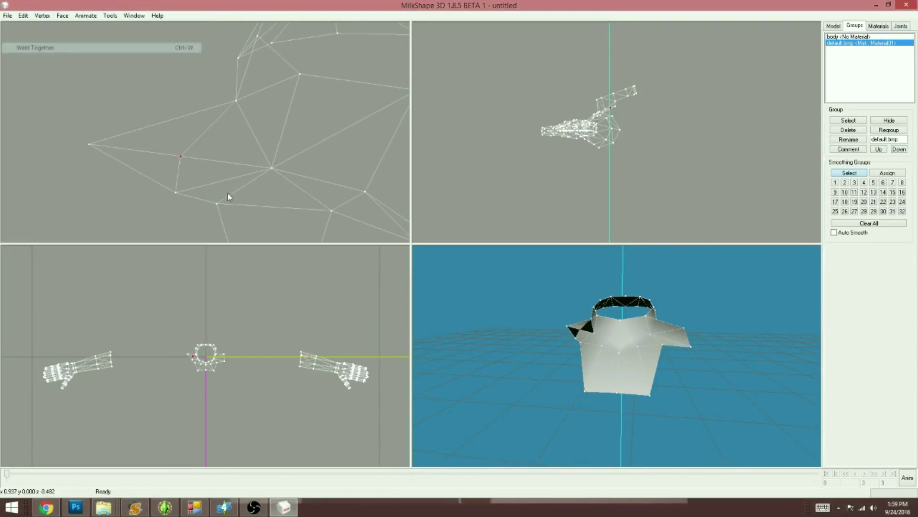
left_click(42, 47)
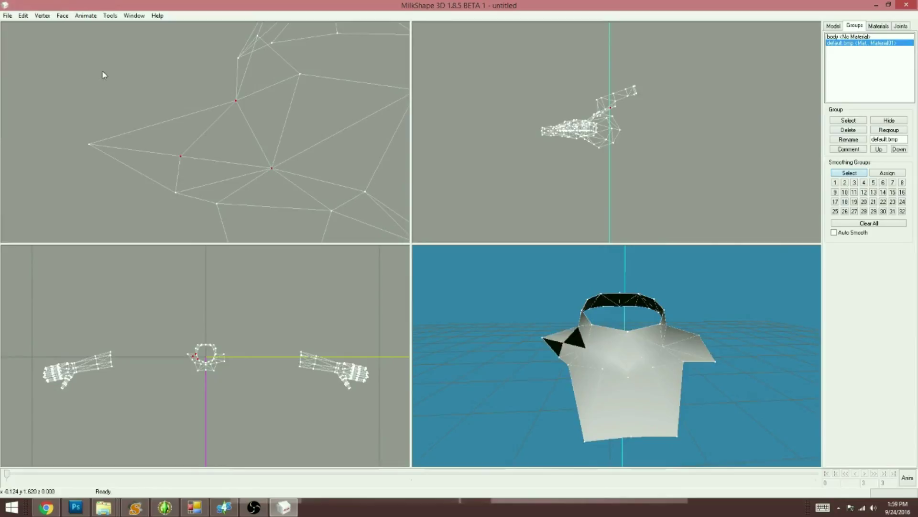
Step: Smooth the normals around the new midpoint and remove the flap's pointed outer tip
left_click(42, 16)
left_click(41, 48)
left_click_drag(97, 152, 84, 141)
left_click(42, 16)
left_click(41, 48)
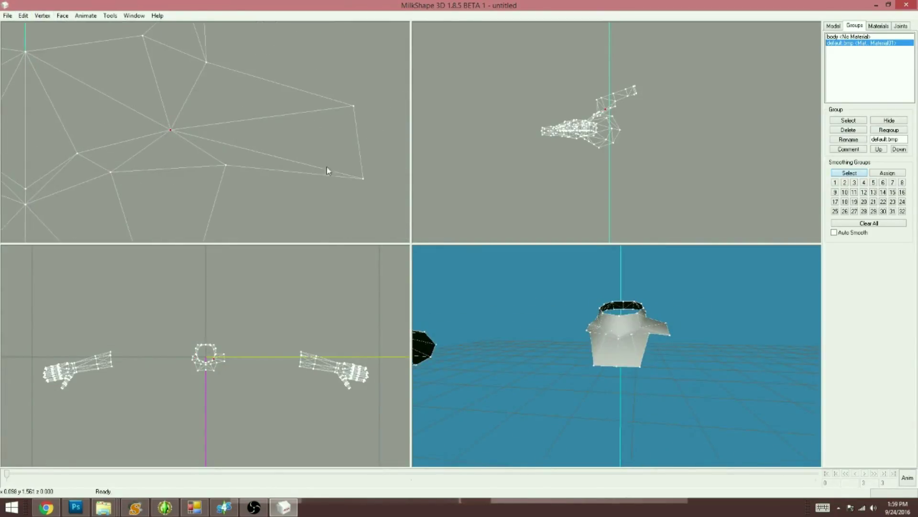
Step: Divide the lower diagonal edge of the opposite shoulder flap, weld the midpoint vertices and smooth the outer triangle's normals
left_click(42, 15)
left_click(49, 90)
left_click(43, 16)
left_click(43, 48)
left_click(42, 16)
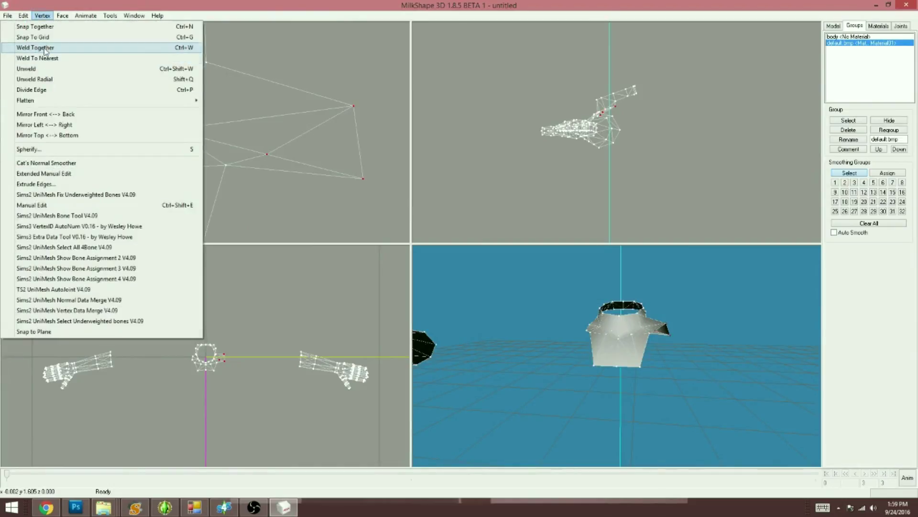
left_click(46, 163)
Step: Smooth the normals around the divided upper edge of the opposite flap with Cat's Normal Smoother
left_click(42, 15)
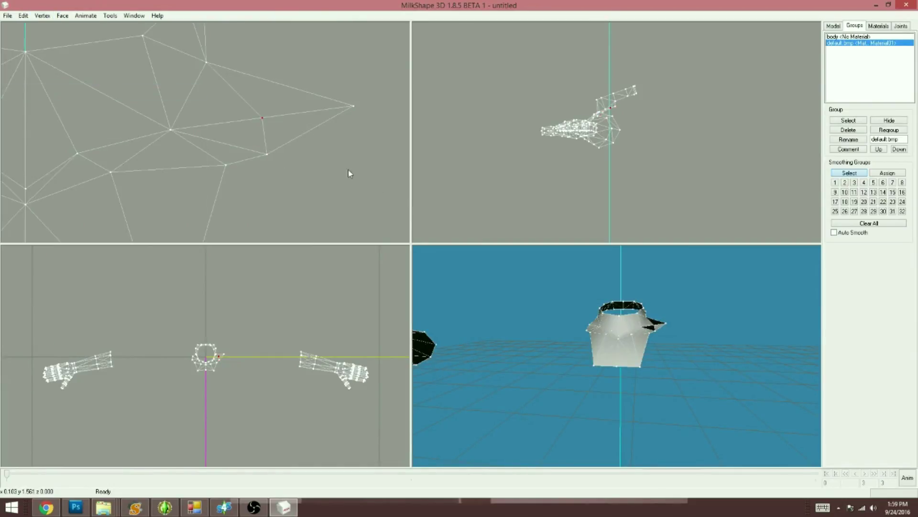
left_click(138, 45)
left_click(42, 15)
left_click(47, 163)
left_click_drag(202, 57, 366, 120)
left_click(42, 15)
left_click(47, 163)
Step: Undo the last three actions on the opposite flap and check the trimmed chest piece in 3D
key("ctrl+z")
key("ctrl+z")
key("ctrl+z")
scroll(599, 360, "up", 3)
mouse_move(599, 360)
left_mouse_down()
mouse_move(535, 356)
mouse_move(584, 351)
mouse_move(601, 359)
mouse_move(467, 358)
mouse_move(564, 353)
mouse_move(583, 363)
left_mouse_up()
scroll(585, 351, "down", 4)
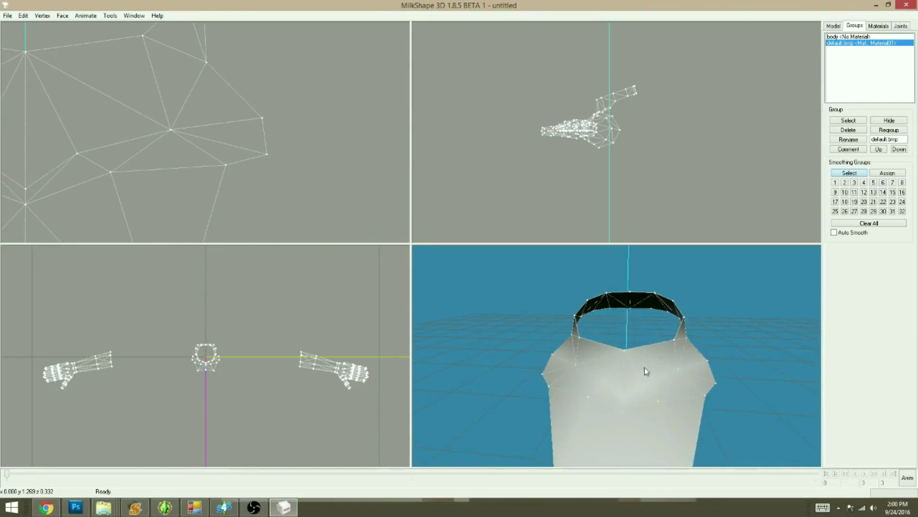
Step: Show the hidden default.bmp shirt group over the body again
scroll(584, 386, "down", 3)
scroll(635, 424, "down", 3)
left_click_drag(633, 419, 625, 407, "ctrl")
scroll(625, 407, "up", 2)
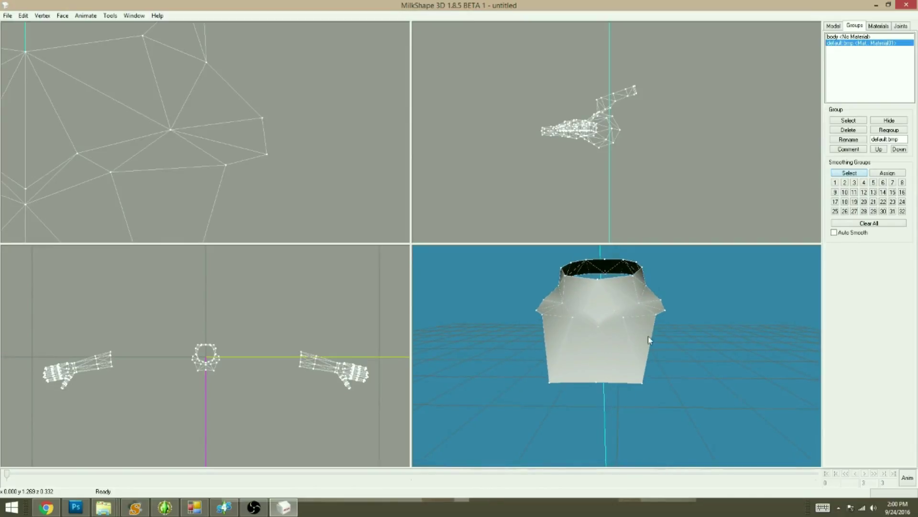
mouse_move(605, 417)
left_mouse_down()
mouse_move(660, 425)
mouse_move(597, 421)
mouse_move(606, 417)
left_mouse_up()
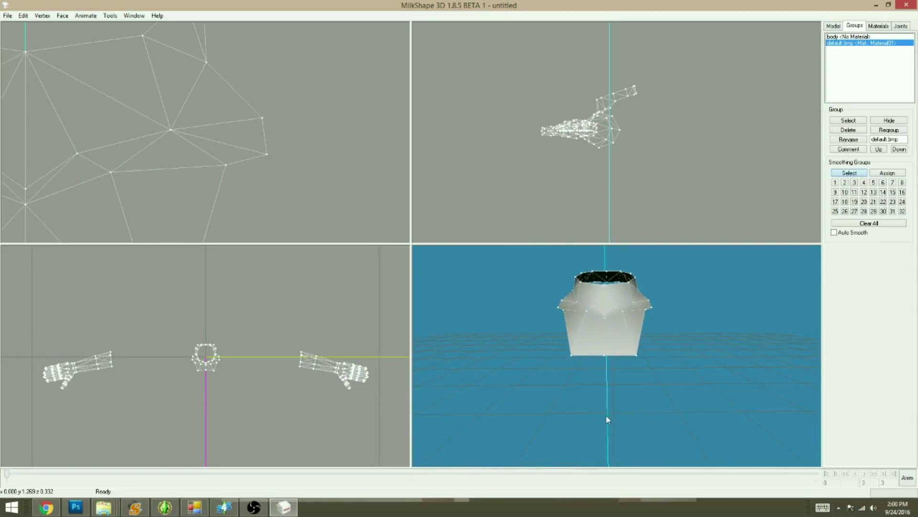
left_click(890, 121)
scroll(664, 356, "up", 5)
mouse_move(625, 394)
left_mouse_down()
mouse_move(591, 390)
mouse_move(613, 395)
left_mouse_up()
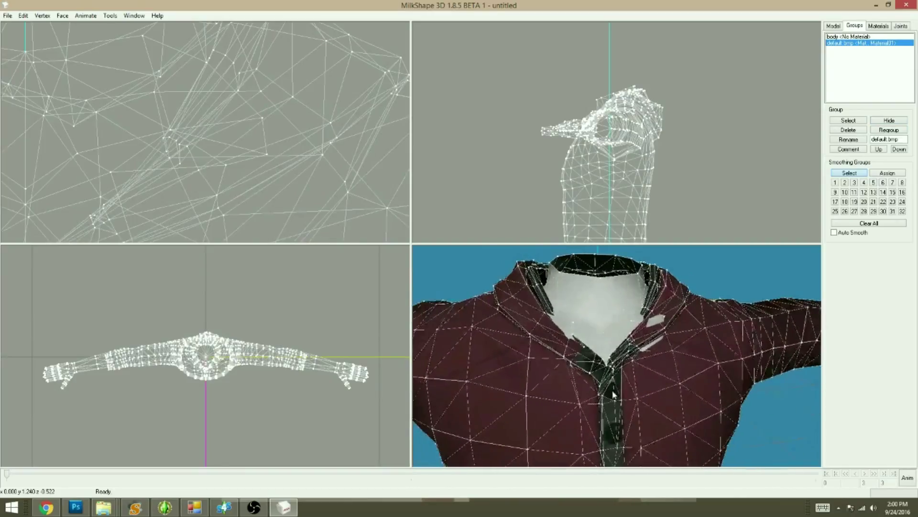
Step: Turn off the wireframe overlay in the 3D view and inspect the shirt's collar, sleeves and cuffs
left_click_drag(217, 208, 383, 97, "ctrl")
left_click_drag(228, 192, 261, 130, "ctrl")
left_click_drag(609, 420, 627, 421)
scroll(627, 425, "down", 4)
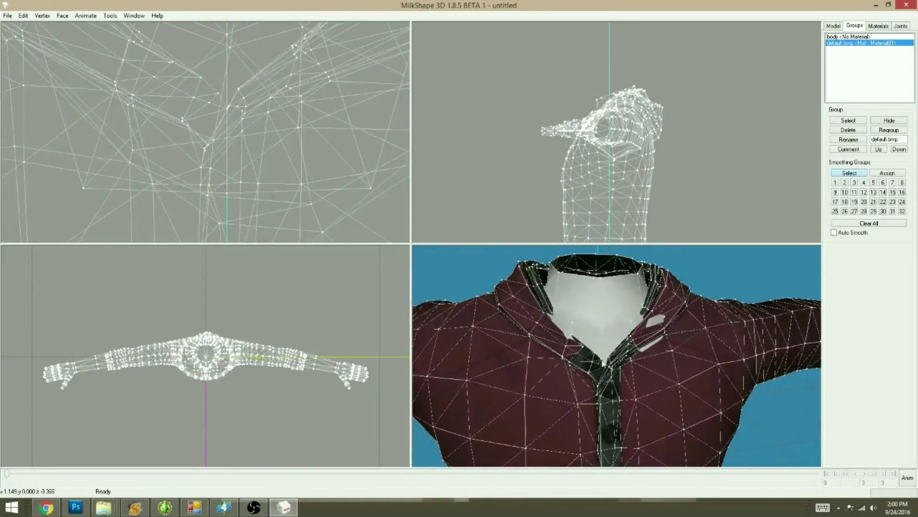
scroll(532, 410, "down", 3)
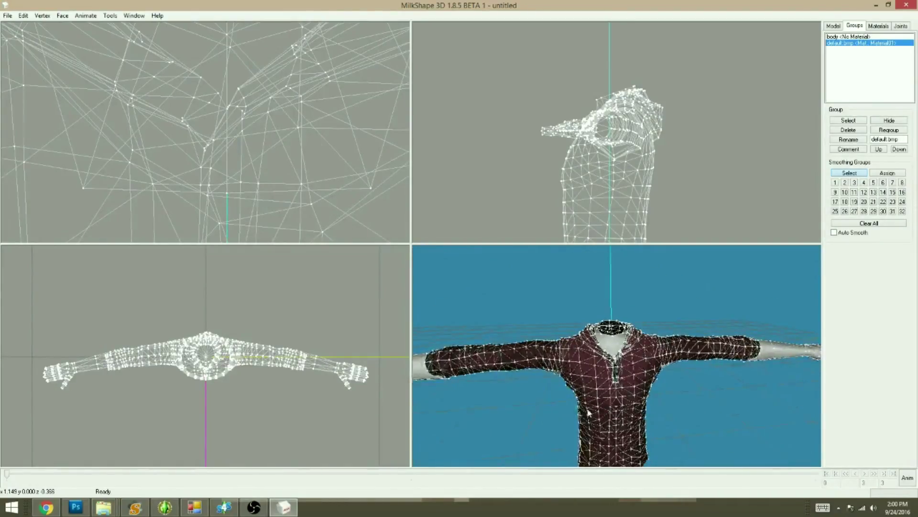
right_click(579, 396)
left_click(619, 213)
left_click_drag(538, 386, 603, 416)
mouse_move(671, 427)
left_mouse_down()
mouse_move(615, 414)
mouse_move(656, 432)
left_mouse_up()
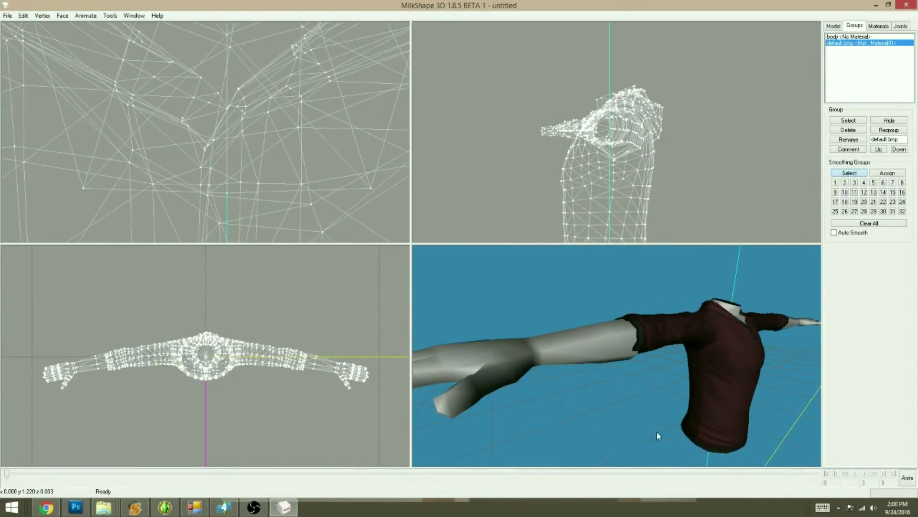
scroll(652, 394, "up", 3)
scroll(645, 398, "down", 2)
left_click_drag(645, 398, 646, 419)
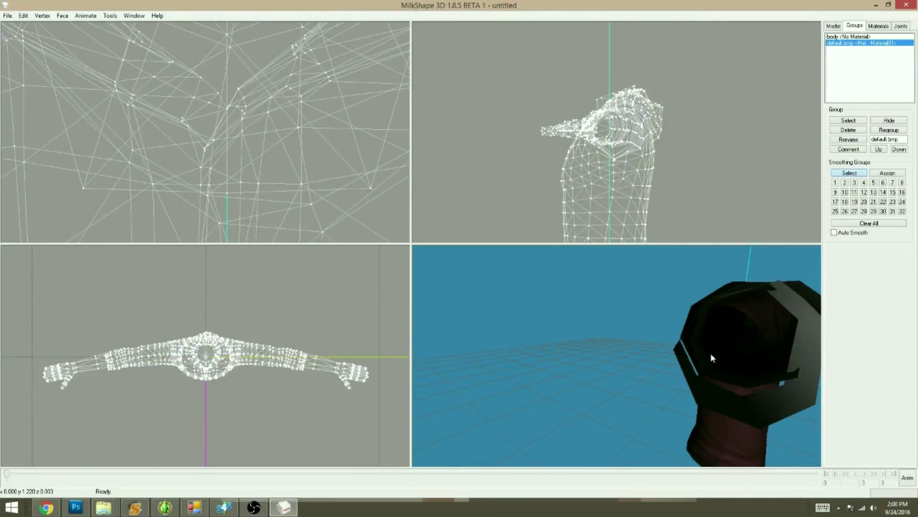
left_click_drag(725, 421, 662, 412)
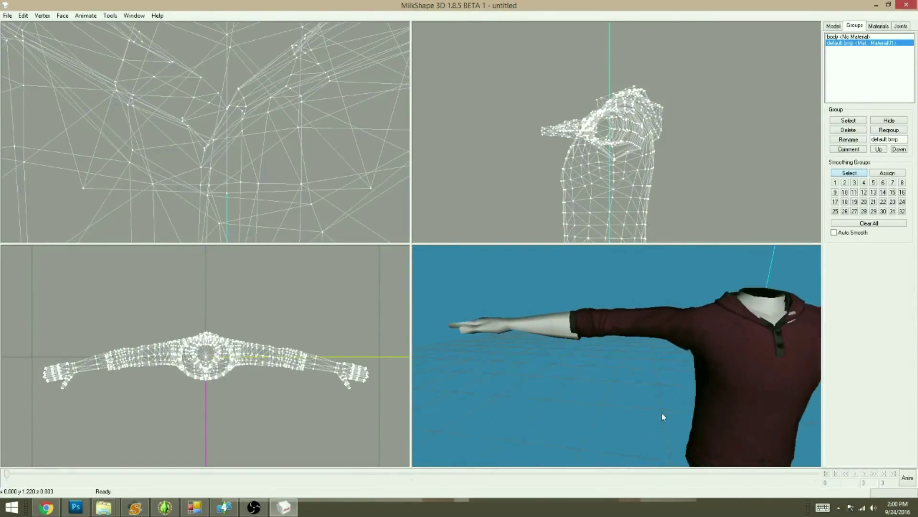
Step: Frame the whole model in the front view, hide the body group, and select the lower-sleeve vertices on both arms
right_click(258, 188)
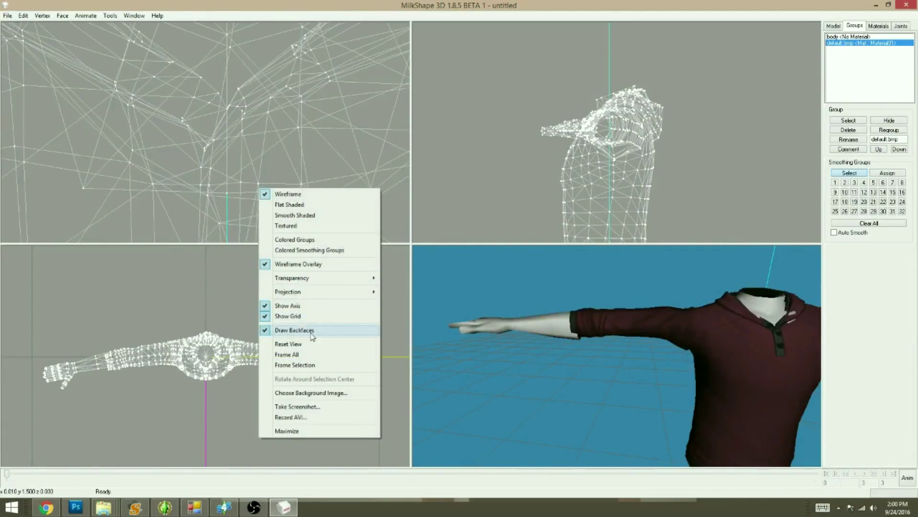
left_click(287, 354)
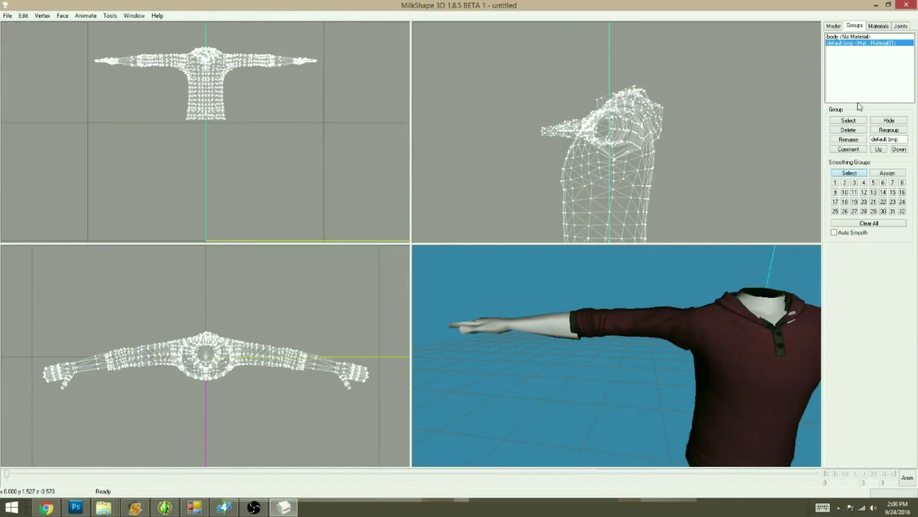
left_click(836, 36)
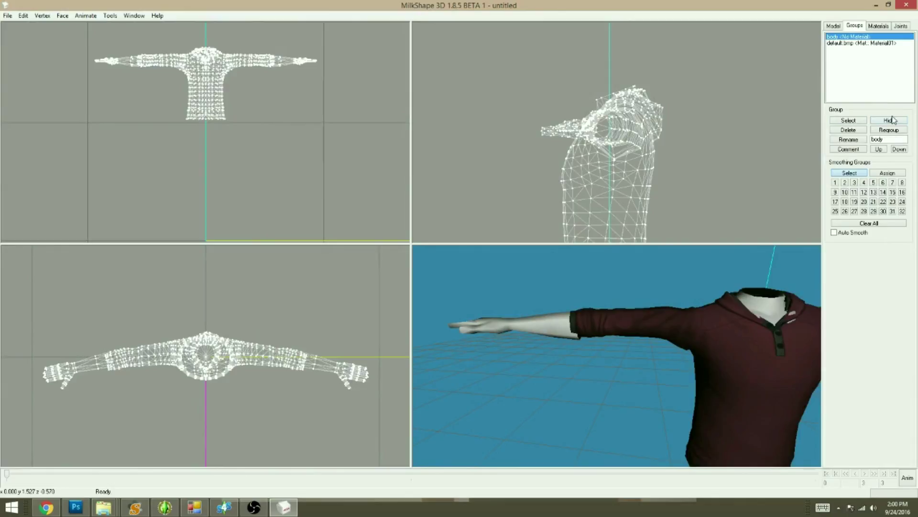
left_click(891, 120)
left_click_drag(123, 44, 165, 73)
left_click_drag(285, 44, 247, 74, "shift")
Step: Scale the selected lower sleeves with factors .98, 1.0 and 1.0, and show the body group again
left_click(834, 26)
left_click(892, 55)
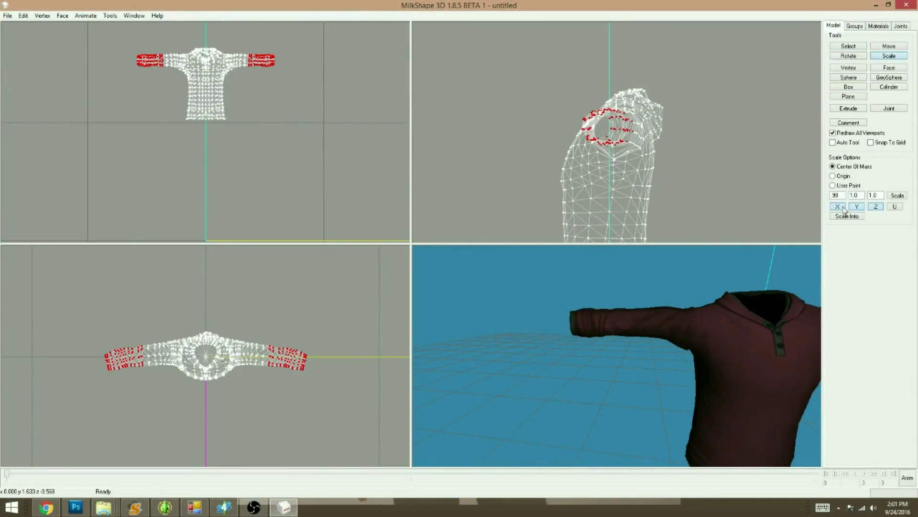
left_click(898, 195)
left_click(855, 26)
left_click(889, 120)
Step: Repeat the scaling on the selected lower sleeves three times and undo the last two repetitions
left_click_drag(646, 375, 667, 377)
left_click(833, 26)
left_click(896, 195)
left_click(896, 195)
left_click(892, 196)
key("ctrl+z")
key("ctrl+z")
Step: Hide the body group, extend the selection towards the upper sleeves on both arms, and show the body again
left_click(855, 26)
left_click(882, 120)
scroll(170, 65, "down", 1)
key("F1")
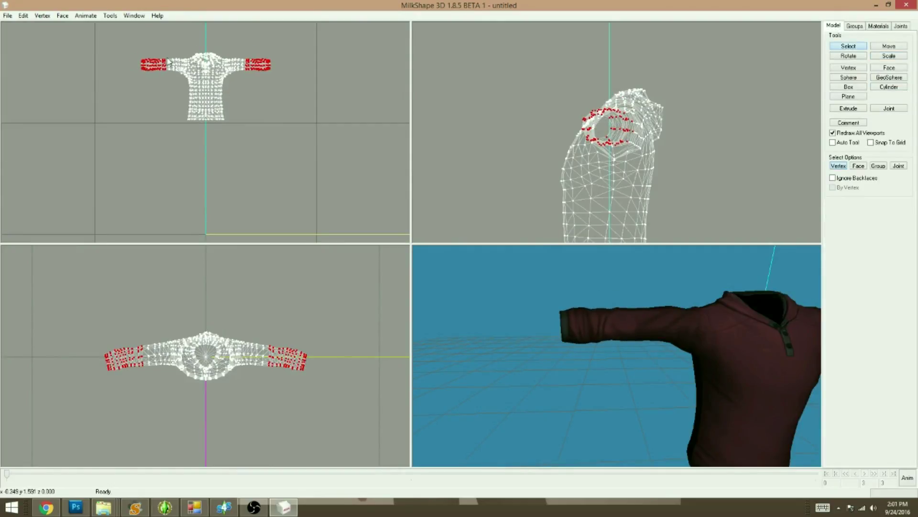
left_click_drag(184, 80, 185, 79, "shift")
left_click_drag(287, 52, 230, 79, "shift")
left_click_drag(655, 348, 584, 355)
left_click(855, 25)
left_click(883, 120)
Step: Scale the selected sleeve vertices twice and move them slightly down in the front view
left_click(834, 26)
left_click(888, 56)
left_click(896, 195)
left_click(897, 195)
left_click(887, 46)
left_click_drag(181, 140, 181, 143)
left_click_drag(708, 342, 593, 390)
Step: Select the vertices around one armhole of the shirt, zoom in on them, and move them slightly up
left_click(844, 47)
left_click(174, 96)
left_click_drag(179, 52, 187, 81)
right_click(173, 135)
left_click(219, 313)
scroll(178, 143, "up", 2)
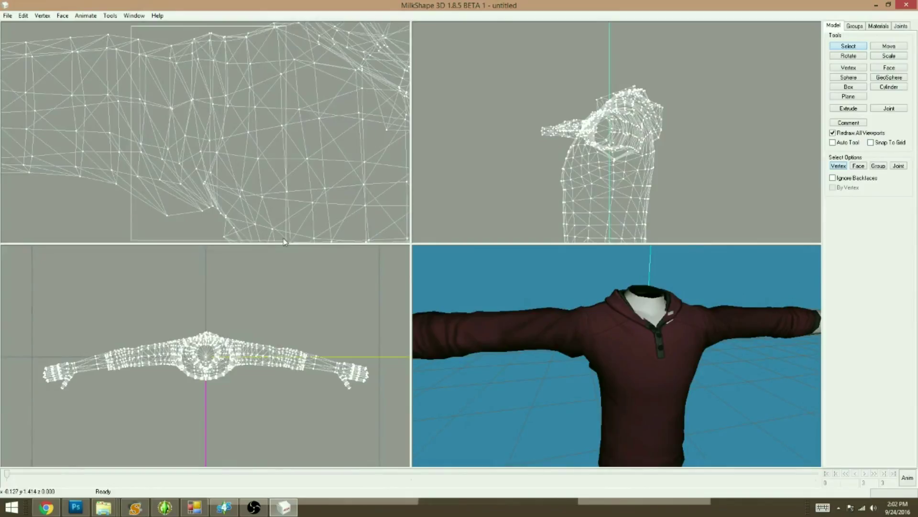
left_click(872, 46)
left_click_drag(162, 219, 162, 214)
scroll(647, 358, "down", 2)
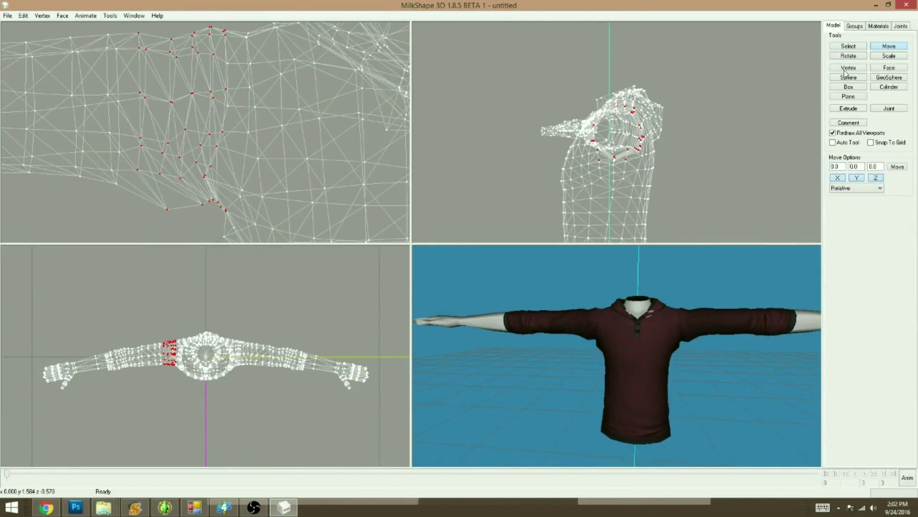
Step: Adjust the upper vertices of the same armhole with the Move tool
left_click_drag(648, 355, 662, 357)
left_click(844, 48)
left_click(876, 47)
left_click_drag(133, 29, 138, 44)
left_click_drag(486, 352, 479, 348)
scroll(479, 349, "down", 1)
Step: Select the underarm vertices of the same armhole and rotate them slightly
left_click(851, 46)
left_click_drag(161, 215, 213, 198)
left_click(851, 56)
mouse_move(183, 214)
left_mouse_down()
mouse_move(182, 222)
mouse_move(167, 205)
left_mouse_up()
key("ctrl+t")
scroll(691, 372, "up", 1)
Step: Select the matching armhole vertices on the opposite side, move them slightly up, and adjust the upper ones
left_click(850, 47)
left_click_drag(367, 211, 57, 210, "ctrl")
left_click_drag(290, 32, 208, 227)
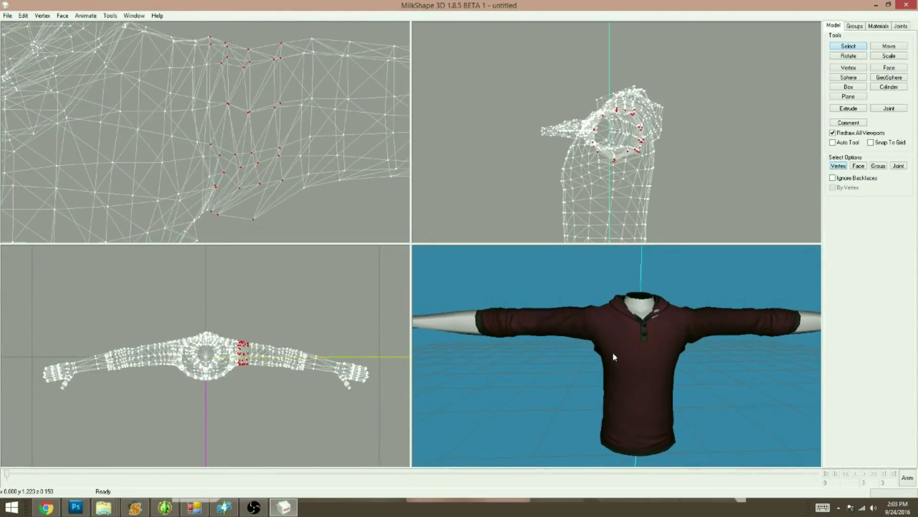
key("ctrl+t")
left_click_drag(277, 178, 277, 172)
left_click(848, 47)
left_click(888, 47)
mouse_move(294, 41)
left_mouse_down()
mouse_move(274, 31)
mouse_move(280, 40)
left_mouse_up()
Step: Select the underarm vertices on the opposite side, and rotate and move them slightly into shape
left_click(847, 46)
left_click_drag(262, 206, 210, 218)
left_click(856, 56)
left_click_drag(288, 234, 291, 229)
left_click(890, 47)
left_click_drag(207, 235, 221, 218)
left_click_drag(486, 396, 687, 296)
left_click_drag(534, 387, 511, 366)
Step: Select a small set of shirt vertices near the collar and move them slightly down in the front view
left_click_drag(143, 120, 708, 161, "ctrl")
left_click(848, 46)
left_click_drag(209, 63, 258, 120)
left_click(888, 46)
left_click_drag(231, 107, 232, 112)
left_click_drag(623, 396, 640, 396)
Step: Select the side vertices just below both armpits and scale them repeatedly with factors .98, 1.02 and 1.0
left_click_drag(310, 209, 302, 67, "ctrl")
left_click(848, 46)
left_click(328, 185)
mouse_move(378, 139)
left_mouse_down("ctrl")
mouse_move(80, 142)
mouse_move(390, 148)
left_mouse_up("ctrl")
left_click_drag(617, 373, 600, 373)
left_click(889, 56)
triple_click(893, 197)
left_click_drag(531, 368, 622, 382)
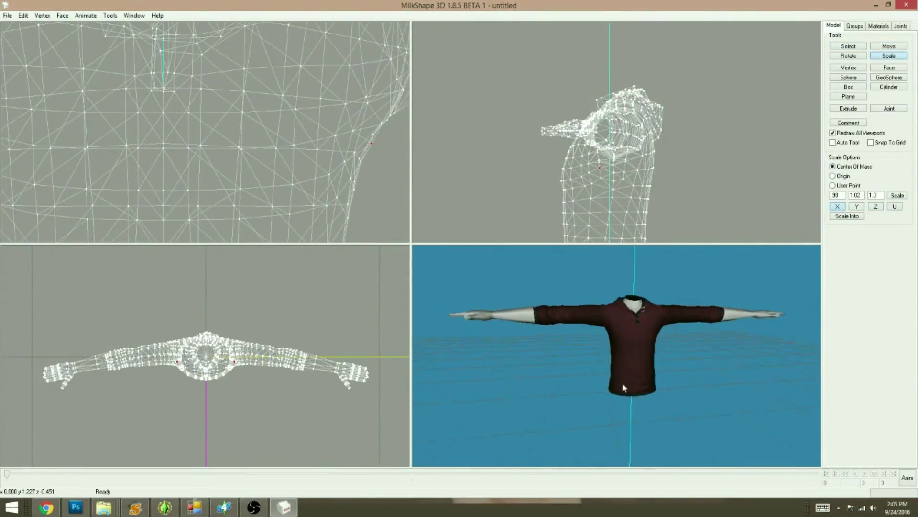
left_click_drag(745, 404, 505, 364)
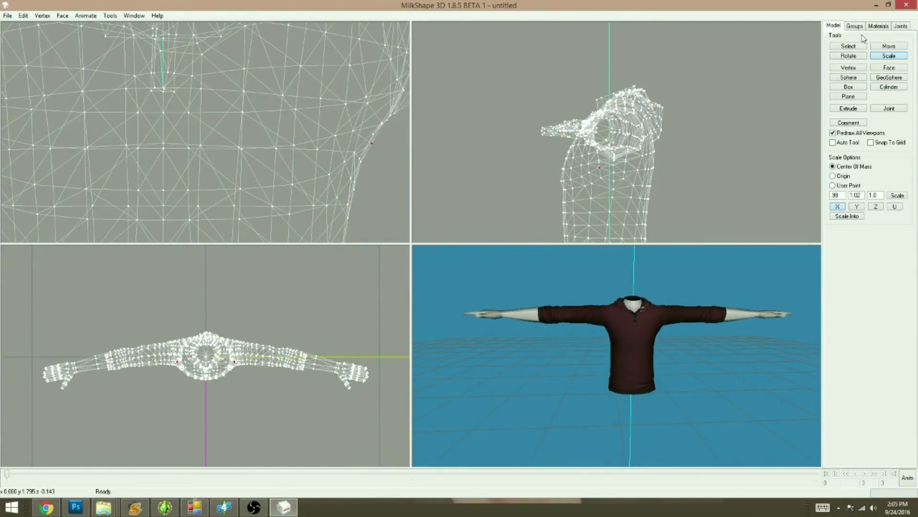
Step: Frame the cuff of one sleeve in the top view and inspect where it meets the forearm
left_click(846, 47)
left_click_drag(94, 341, 123, 390)
right_click(122, 392)
left_click(170, 320)
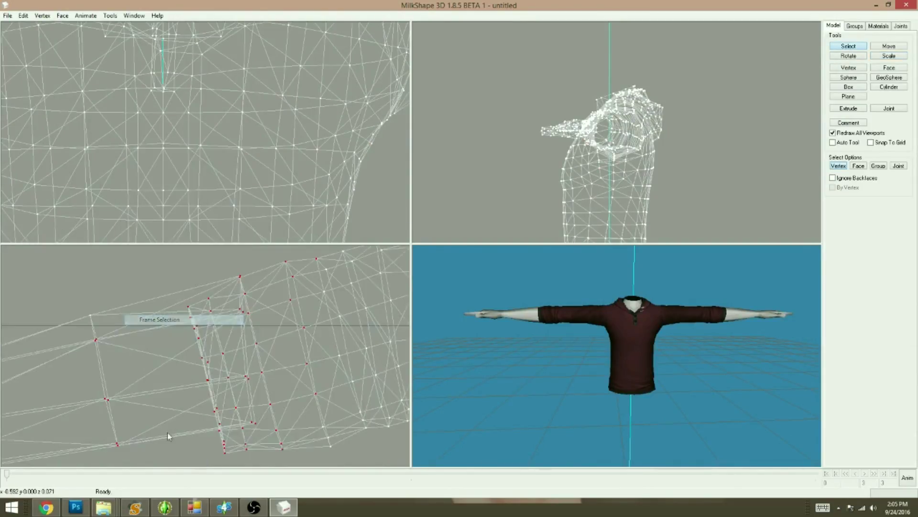
mouse_move(182, 386)
left_mouse_down("ctrl")
mouse_move(173, 359)
mouse_move(188, 398)
left_mouse_up("ctrl")
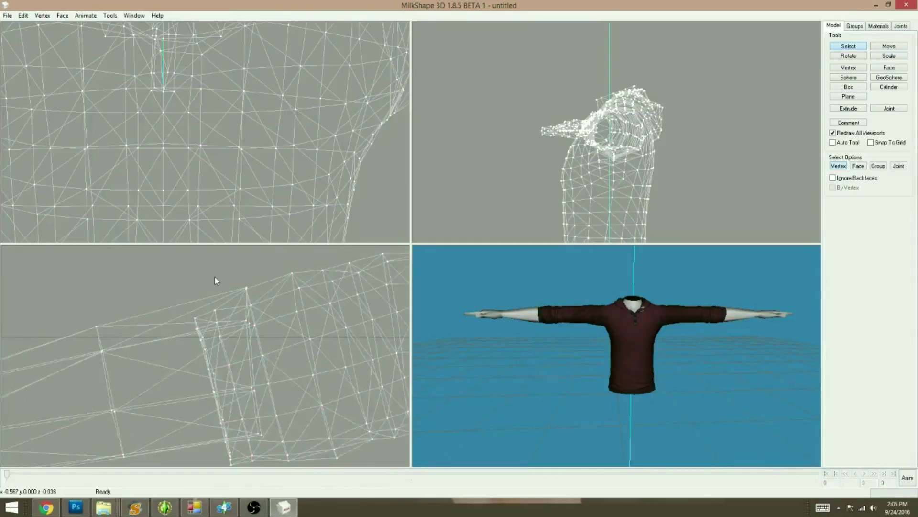
left_click_drag(531, 432, 618, 439)
scroll(619, 438, "up", 3)
left_click_drag(220, 343, 158, 341, "ctrl")
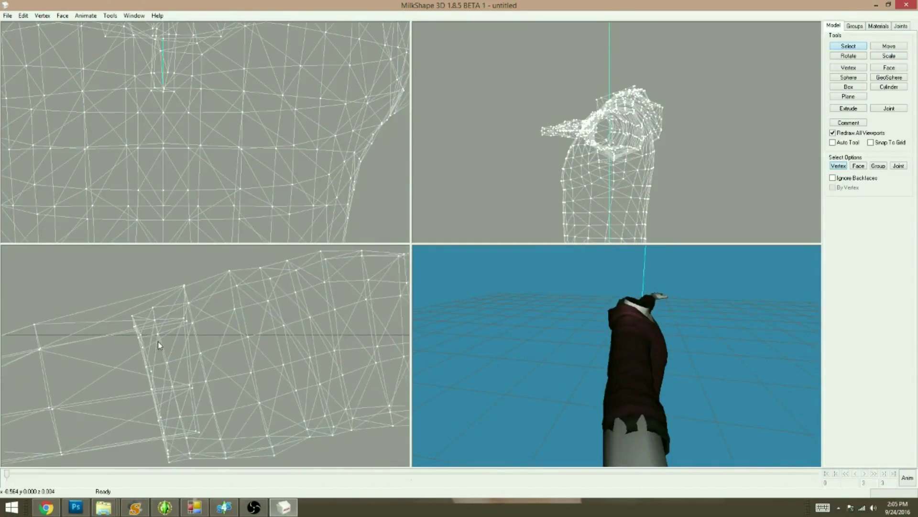
right_click(165, 347)
left_click(205, 260)
right_click(173, 376)
left_click(210, 301)
Step: Hide the body group, select that arm's lower-sleeve vertices in the top view, and show the body again
left_click(855, 26)
left_click(889, 121)
left_click_drag(115, 287, 248, 388)
left_click(834, 26)
left_click(855, 25)
left_click(895, 122)
Step: Rotate the selected lower sleeve slightly in the top view to align it with the forearm
left_click(834, 26)
left_click(888, 47)
scroll(665, 365, "down", 4)
left_click_drag(665, 366, 668, 386)
left_click(850, 57)
left_click_drag(219, 386, 219, 389)
left_click_drag(543, 440, 544, 440)
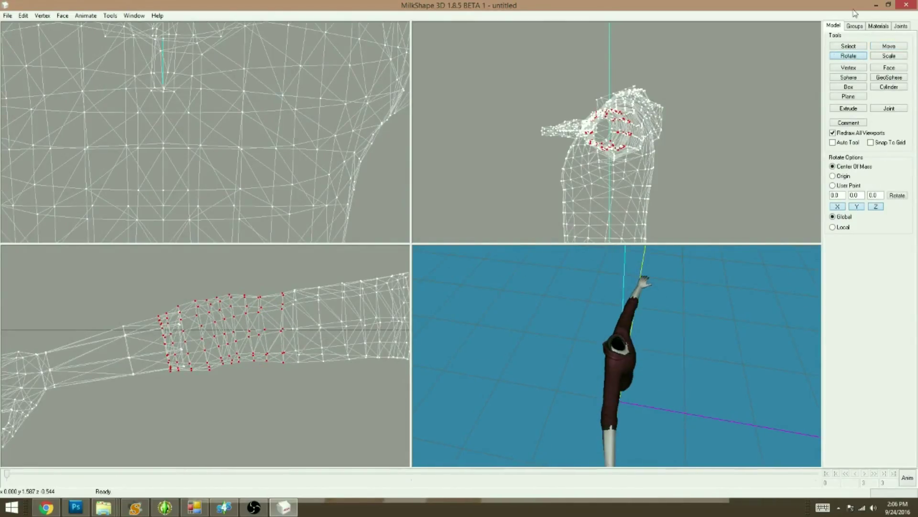
Step: Select the opposite arm's lower-sleeve vertices in the top view with the body group temporarily hidden
left_click(850, 47)
left_click_drag(364, 383, 63, 377, "ctrl")
left_click_drag(325, 379, 79, 377, "ctrl")
left_click(855, 26)
left_click(889, 120)
left_click_drag(216, 281, 362, 387)
left_click(888, 121)
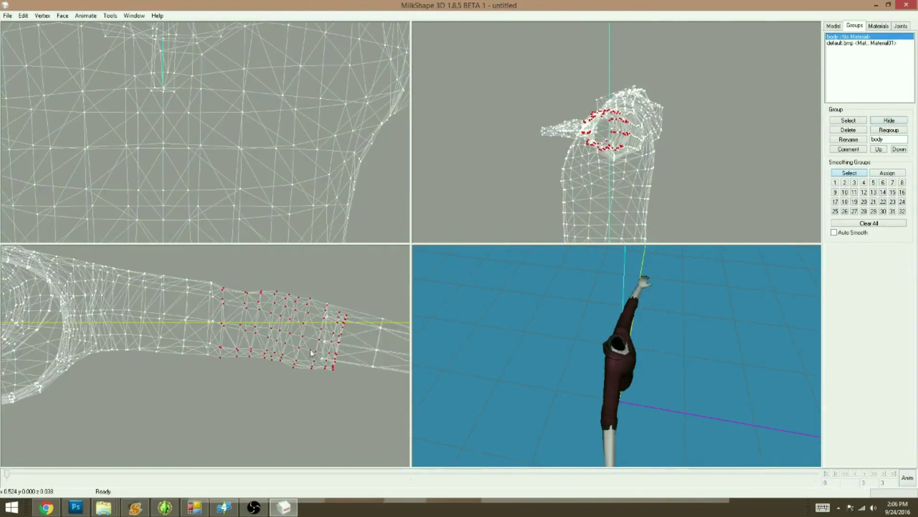
Step: Move the opposite lower sleeve slightly up in the top view, rotate it to fit the forearm, and clear the selection
left_click(834, 26)
left_click(889, 47)
left_click_drag(277, 365, 276, 360)
left_click(848, 56)
left_click_drag(366, 412, 367, 411)
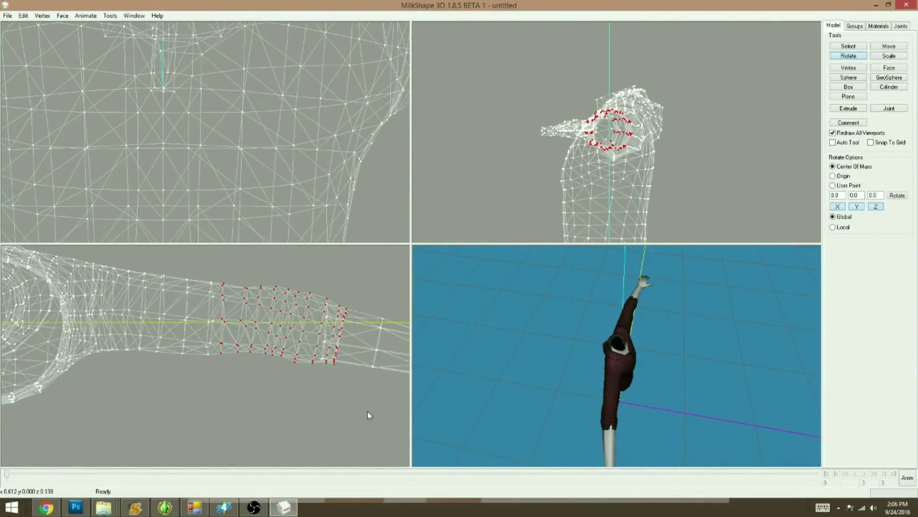
key("ctrl+t")
left_click(849, 46)
left_click(367, 426)
left_click_drag(622, 393, 679, 359)
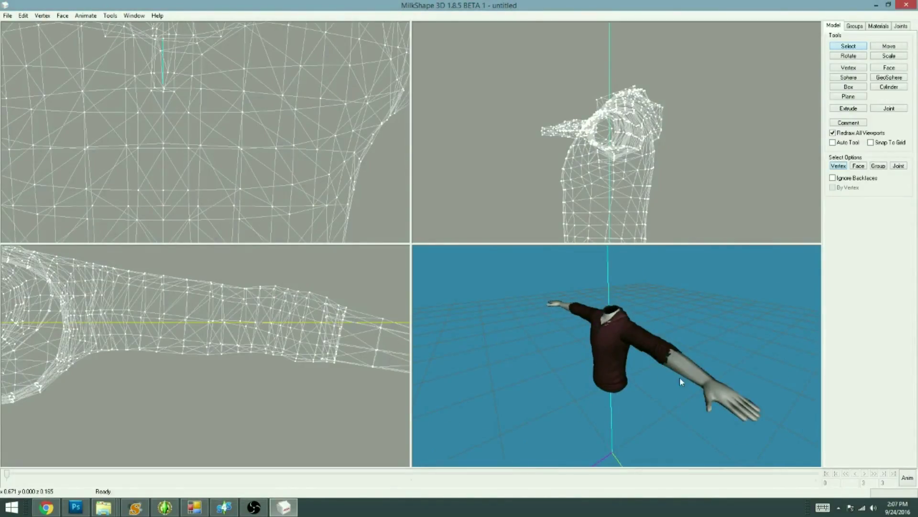
left_click_drag(608, 349, 629, 346)
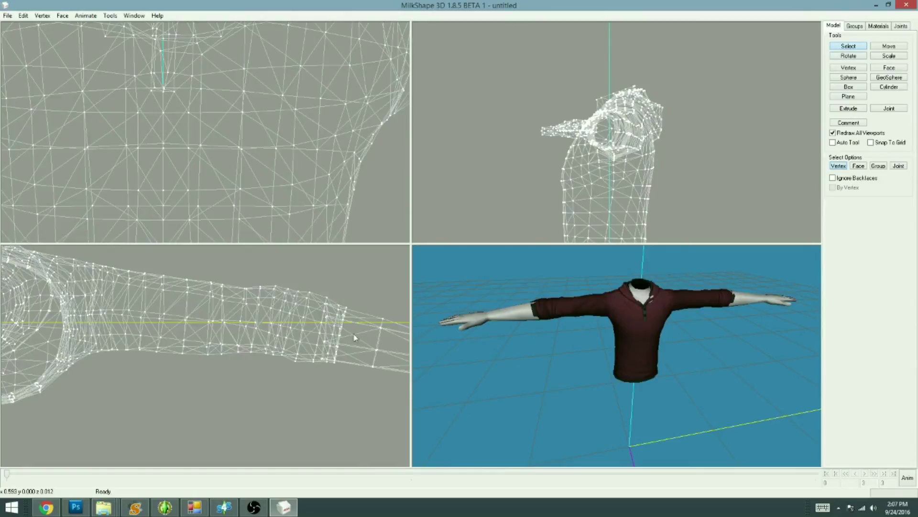
Step: Frame the second sleeve's cuff in the top and front views, inspect it in 3D, and open the materials list
left_click_drag(311, 290, 354, 381)
right_click(354, 380)
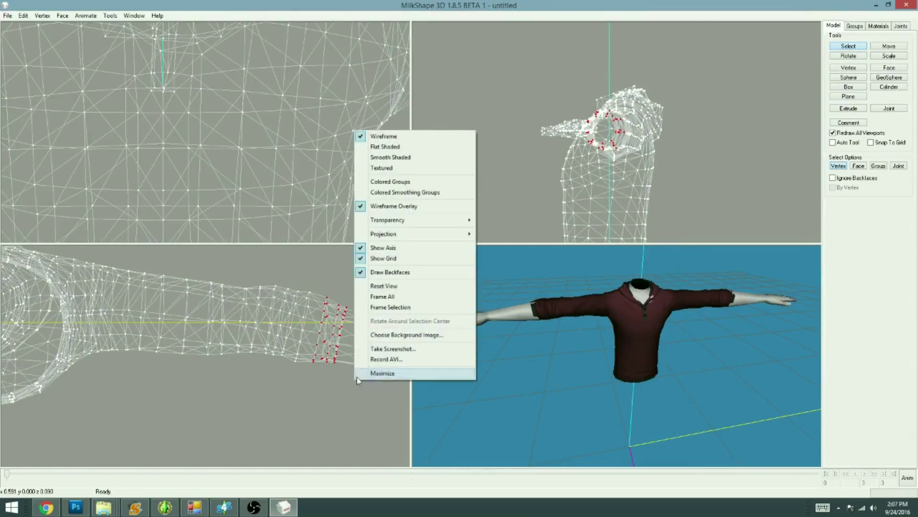
left_click(386, 309)
right_click(317, 179)
left_click(345, 290)
left_click(306, 179)
left_click_drag(718, 352, 682, 380)
scroll(676, 366, "up", 5)
left_click(878, 26)
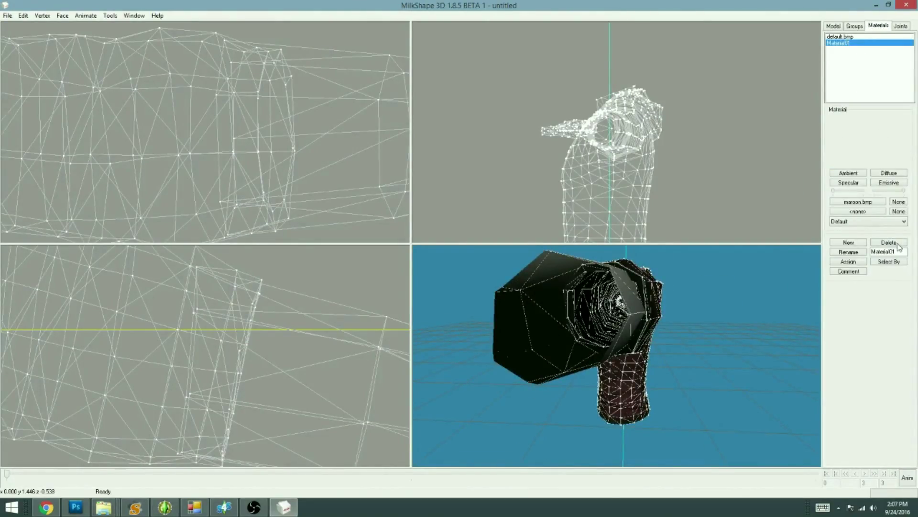
Step: Delete both materials from the model and open the group list
left_click(896, 242)
left_click(897, 242)
left_click_drag(535, 331, 570, 327)
left_click(847, 27)
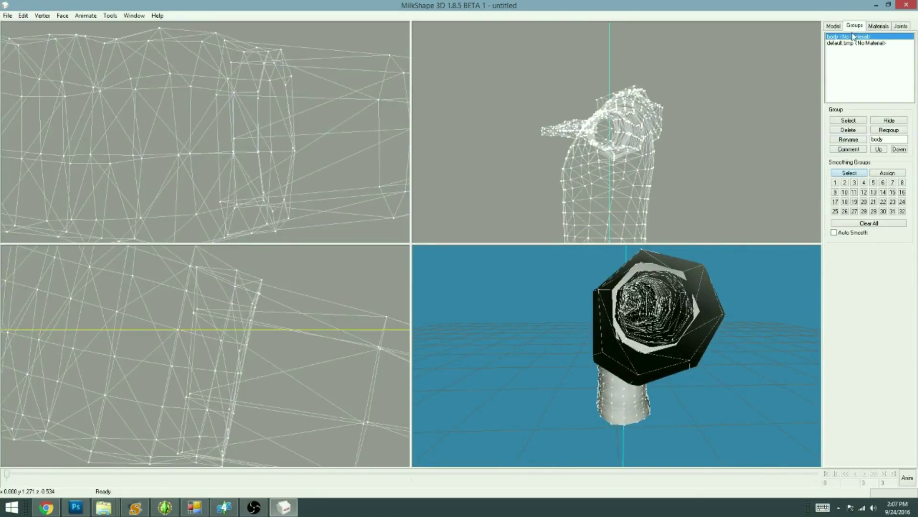
Step: Alternately hide and show the body and default.bmp groups to compare the forearm opening with the sleeve cuff
left_click(889, 121)
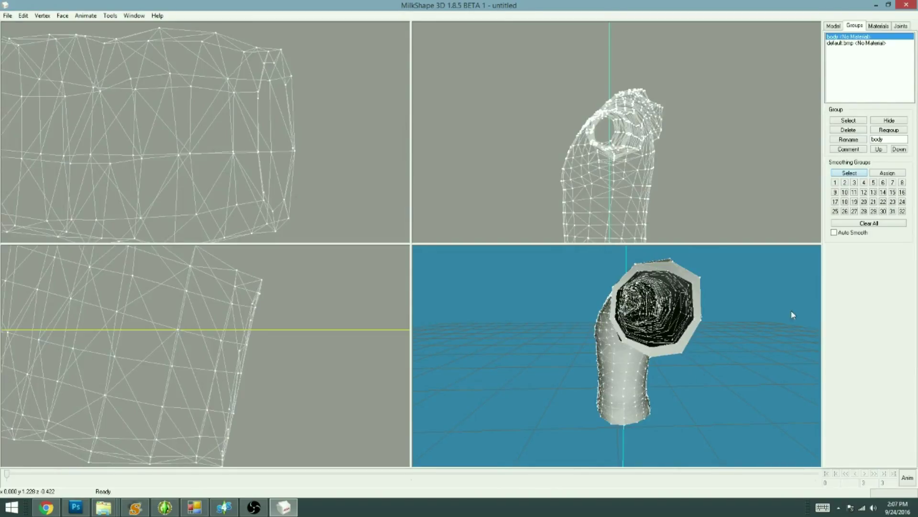
left_click(852, 43)
left_click(888, 121)
left_click(850, 37)
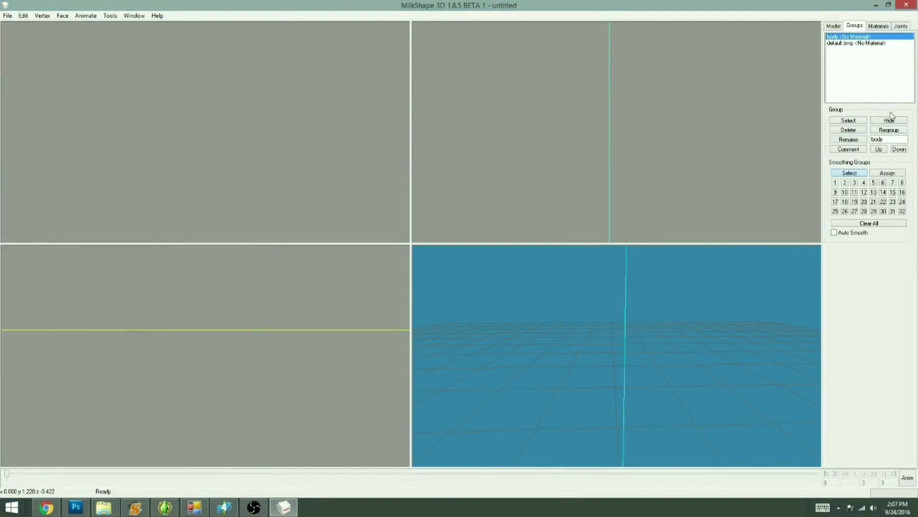
left_click(889, 120)
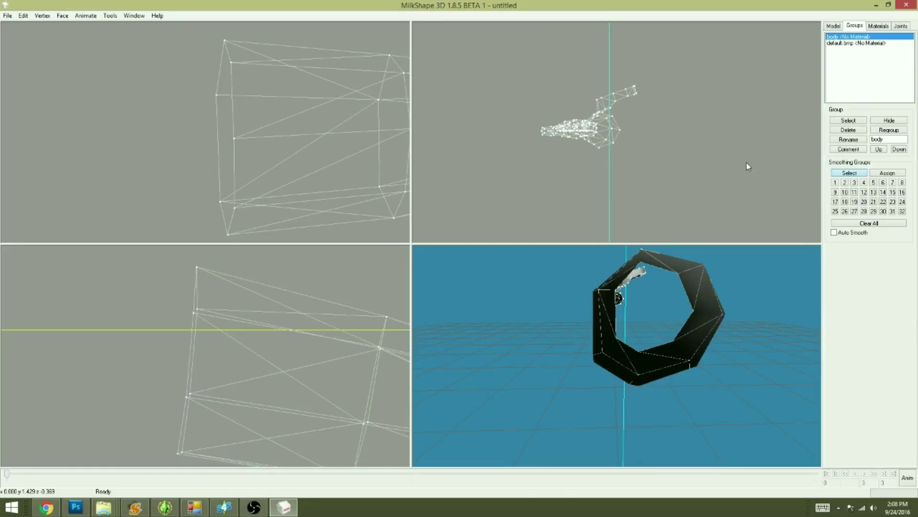
left_click(859, 44)
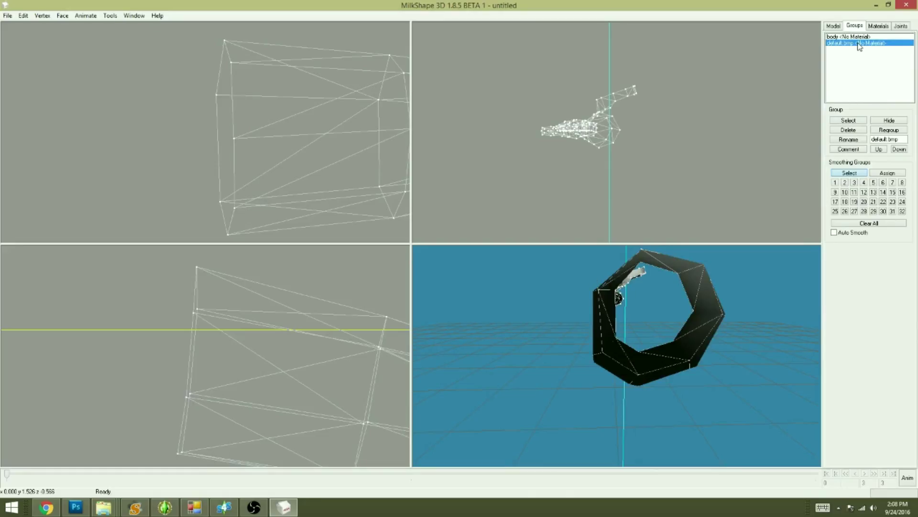
left_click(889, 121)
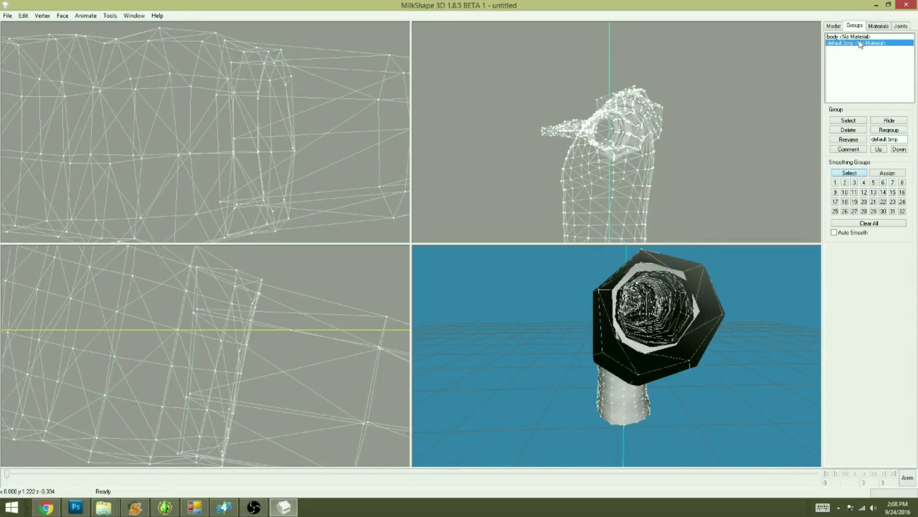
left_click(860, 37)
left_click(889, 121)
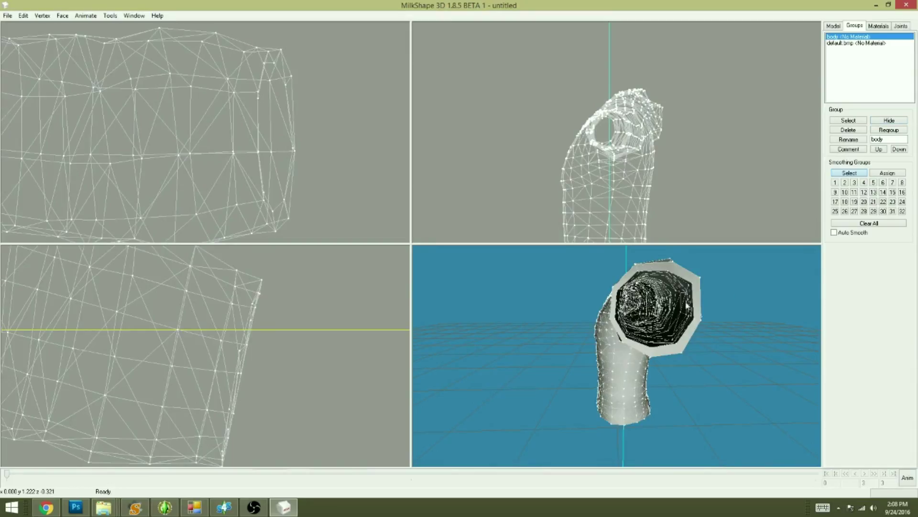
left_click(887, 122)
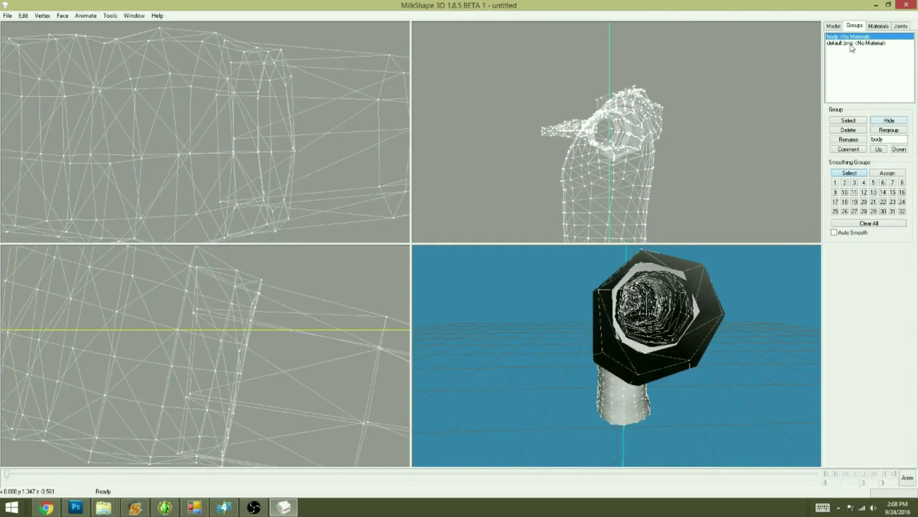
left_click(851, 43)
left_click(888, 121)
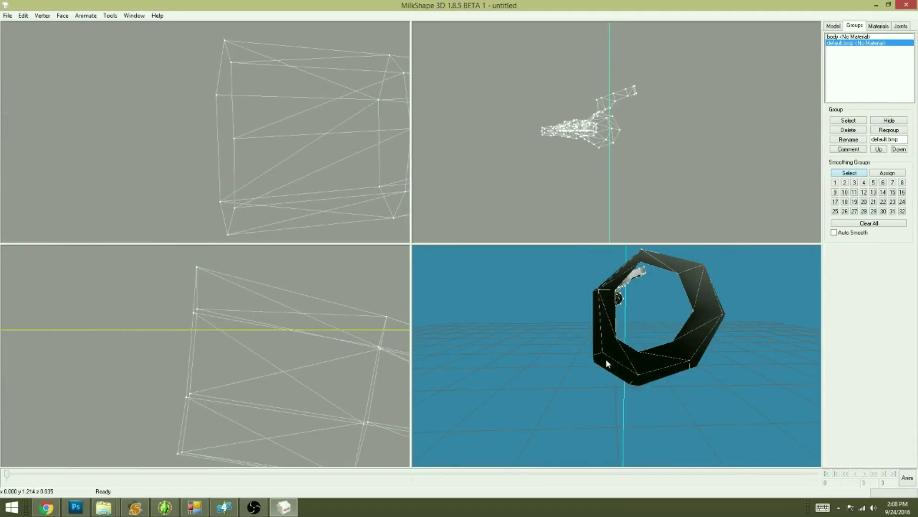
left_click(880, 121)
left_click(851, 37)
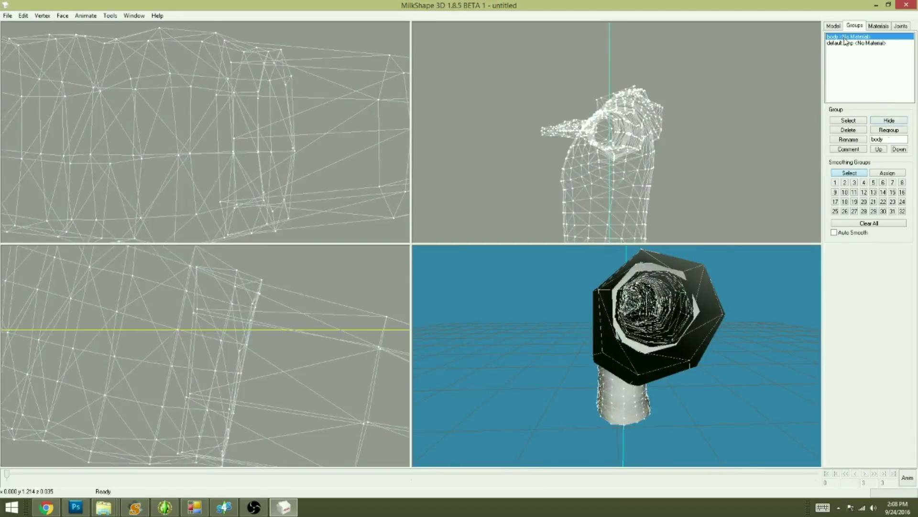
left_click(888, 120)
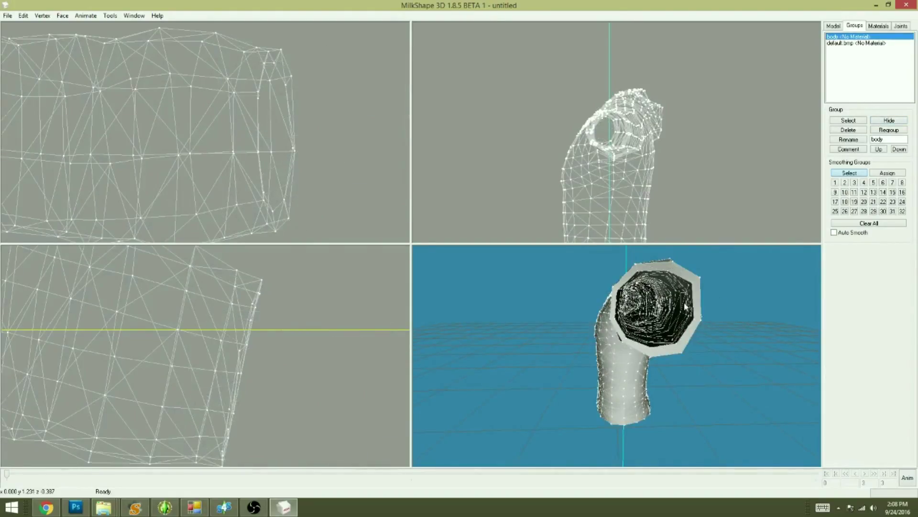
left_click(890, 121)
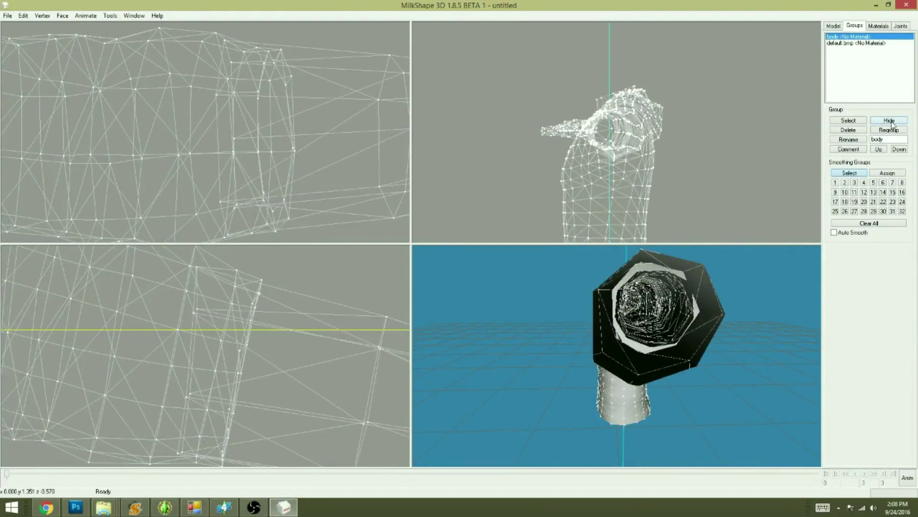
left_click(891, 121)
left_click(890, 121)
left_click(890, 121)
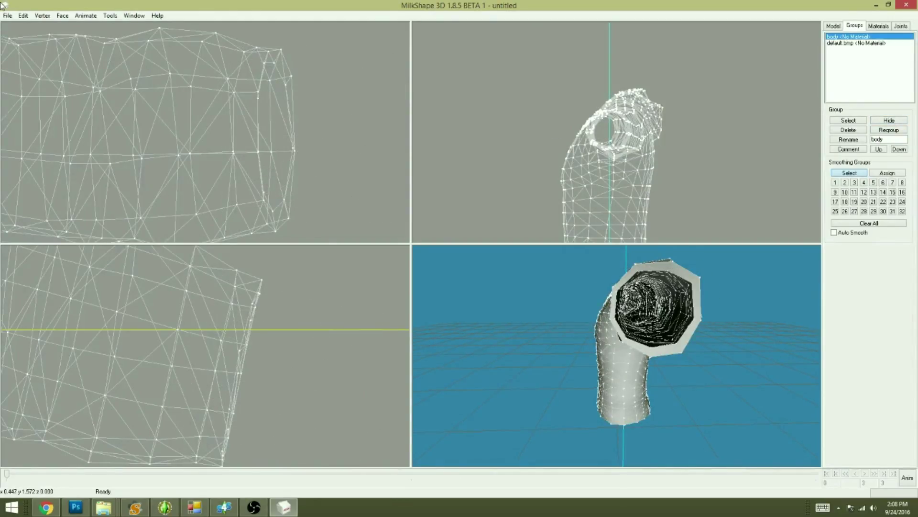
Step: Snap together the neighbouring vertices at the sleeve cuff's upper edge and compare the cuff with the body group
left_click(833, 26)
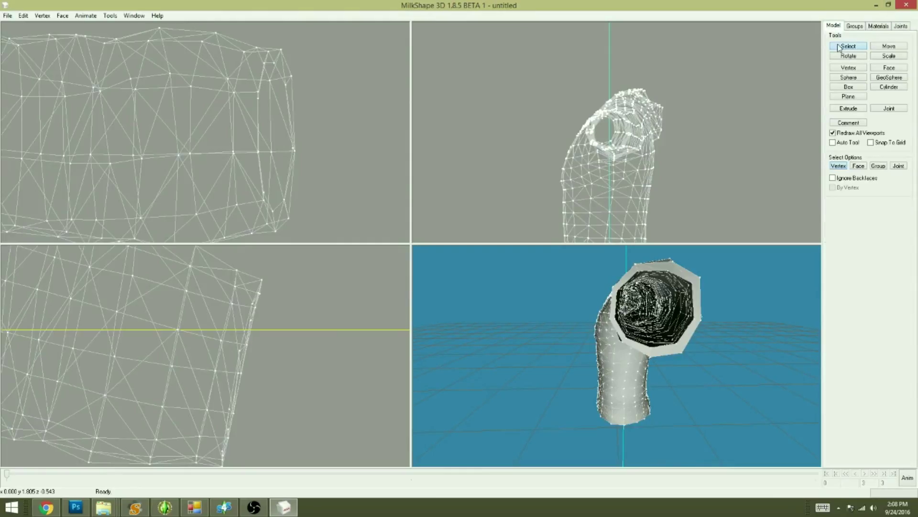
left_click(274, 63)
left_click(42, 15)
left_click(53, 24)
left_click_drag(629, 352, 622, 353)
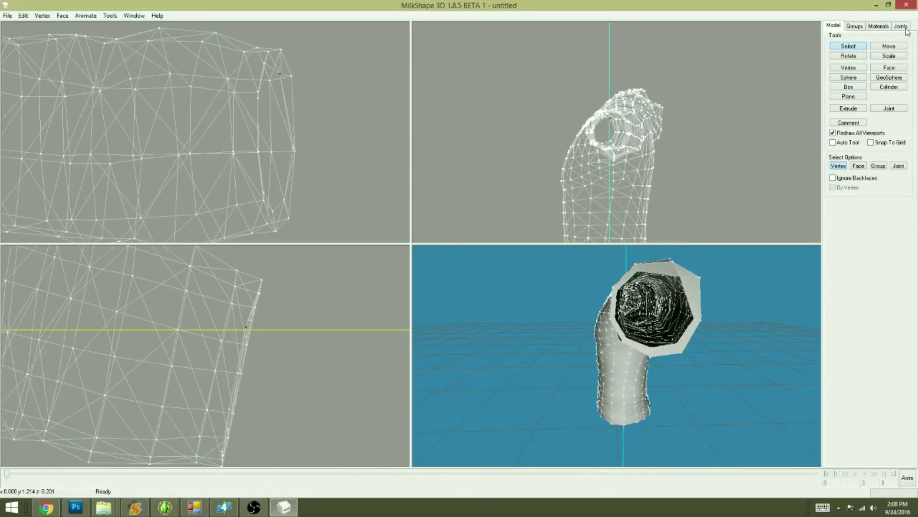
left_click(888, 55)
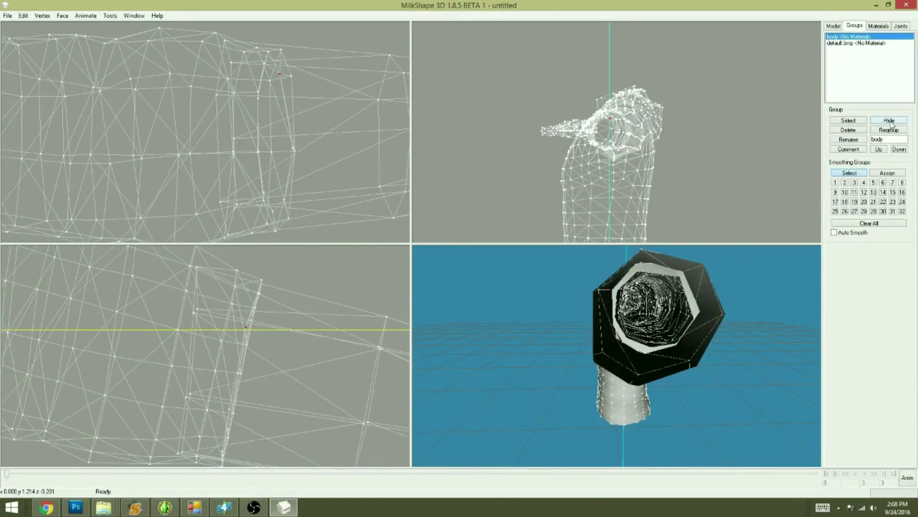
key("ctrl+z")
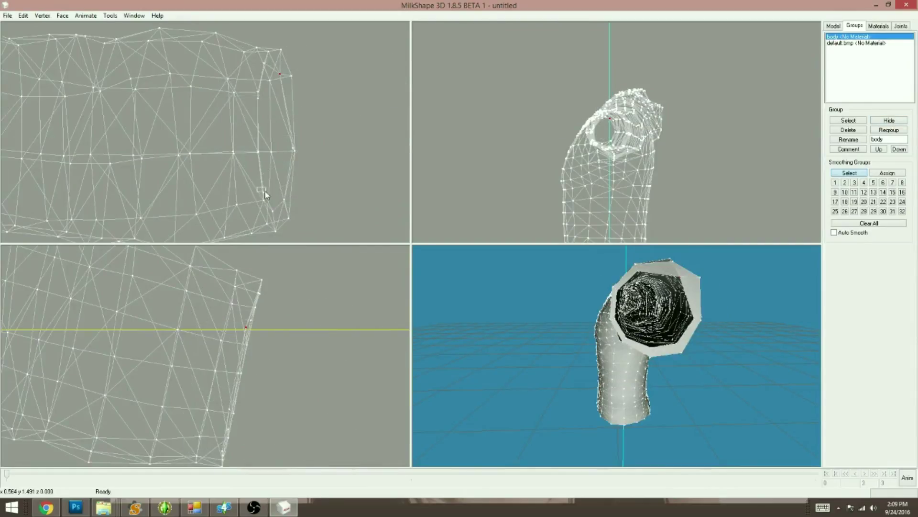
Step: Snap together the vertices on the lower inner edge of the sleeve cuff and show the body group again
left_click(259, 152, "shift")
left_click(42, 16)
left_click(44, 27)
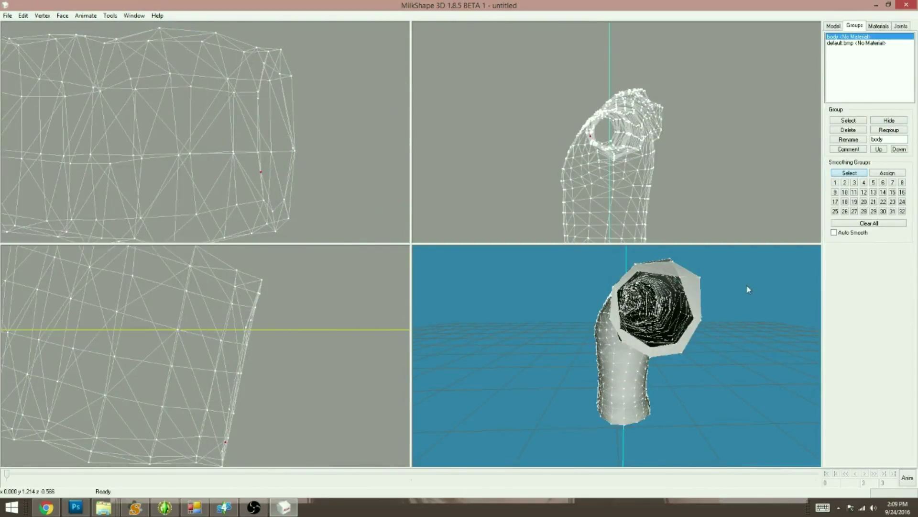
key("ctrl+y")
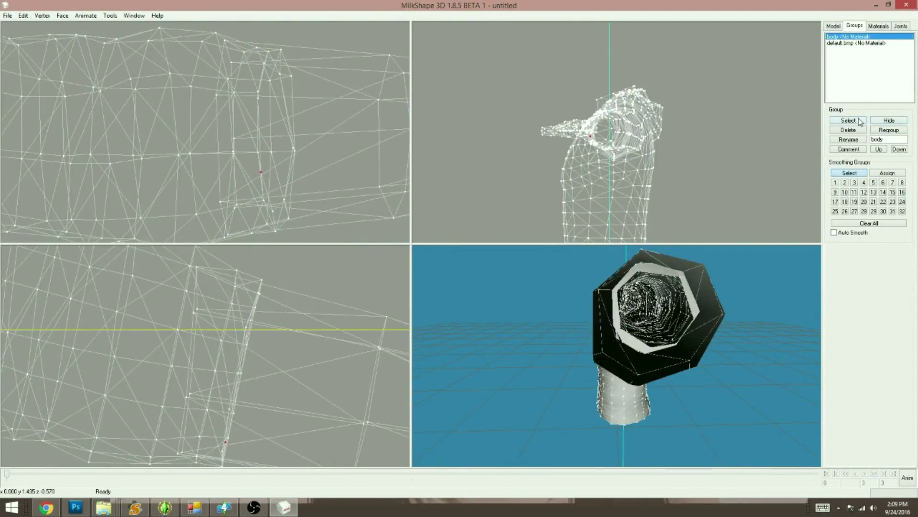
Step: Select the body group's geometry and move the group below default.bmp in the group order
left_click(859, 122)
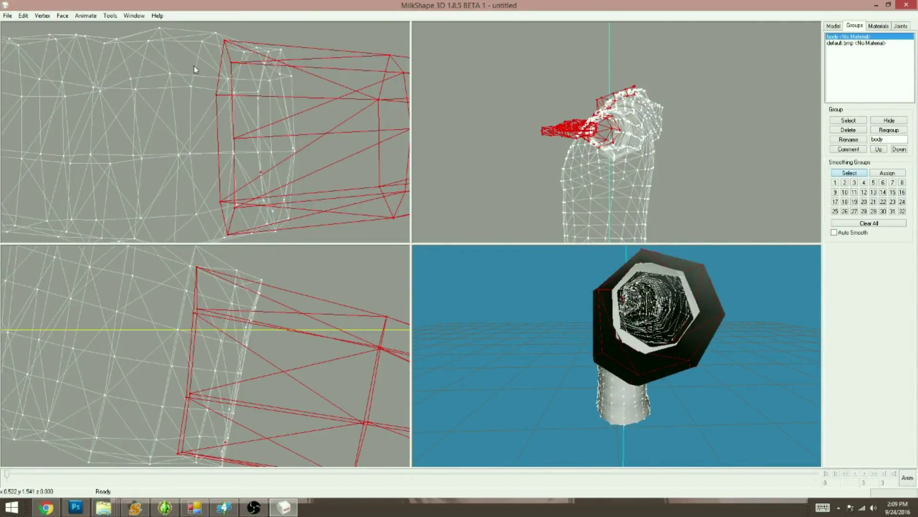
mouse_move(588, 350)
left_mouse_down()
mouse_move(615, 352)
mouse_move(588, 350)
left_mouse_up()
left_click(899, 149)
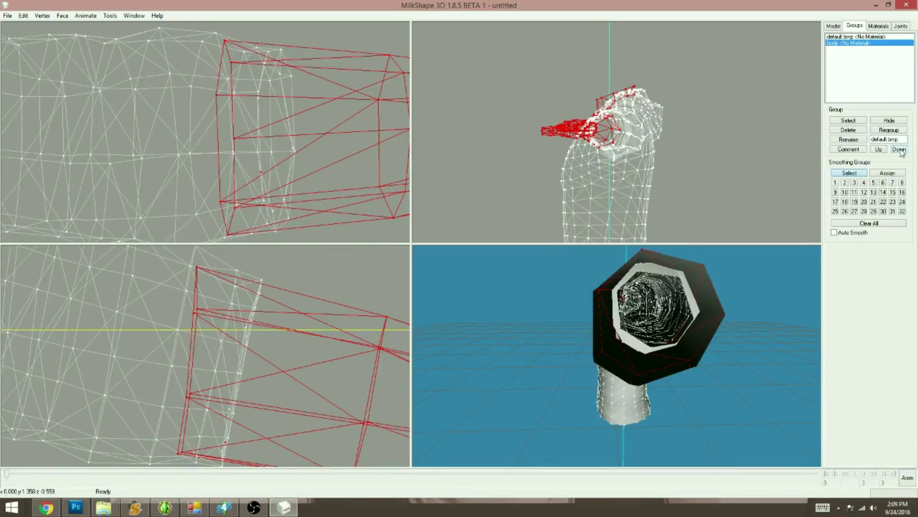
left_click(836, 37)
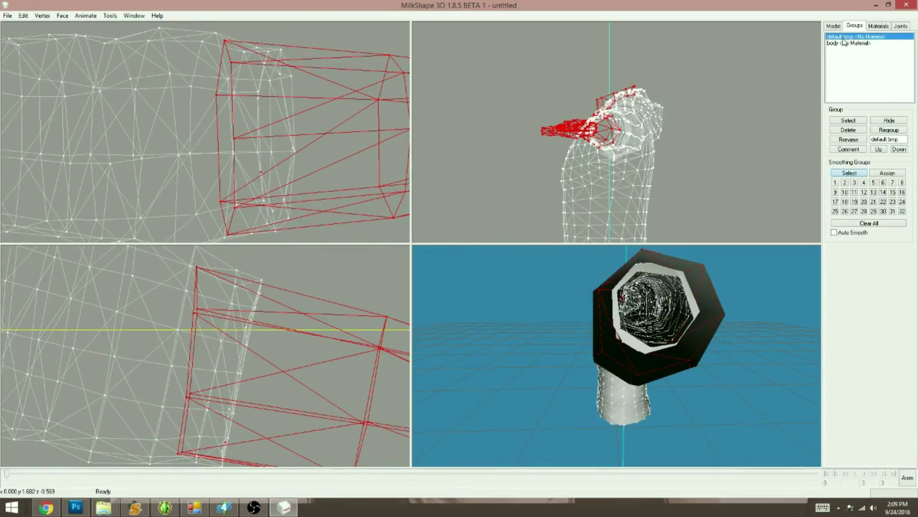
left_click(843, 44)
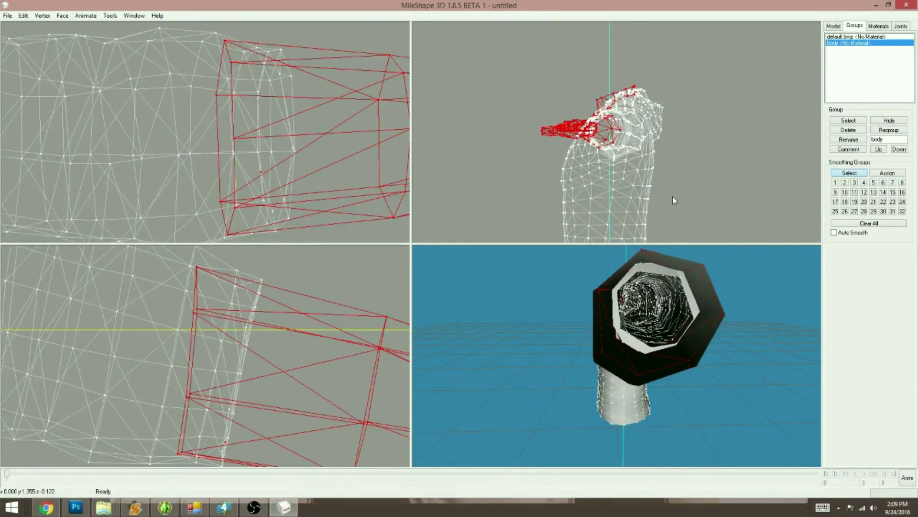
Step: Clear the selection and snap the body's uppermost forearm-edge vertex onto the matching sleeve cuff vertex
left_click(224, 40)
left_click_drag(711, 339, 671, 377)
left_click(888, 122)
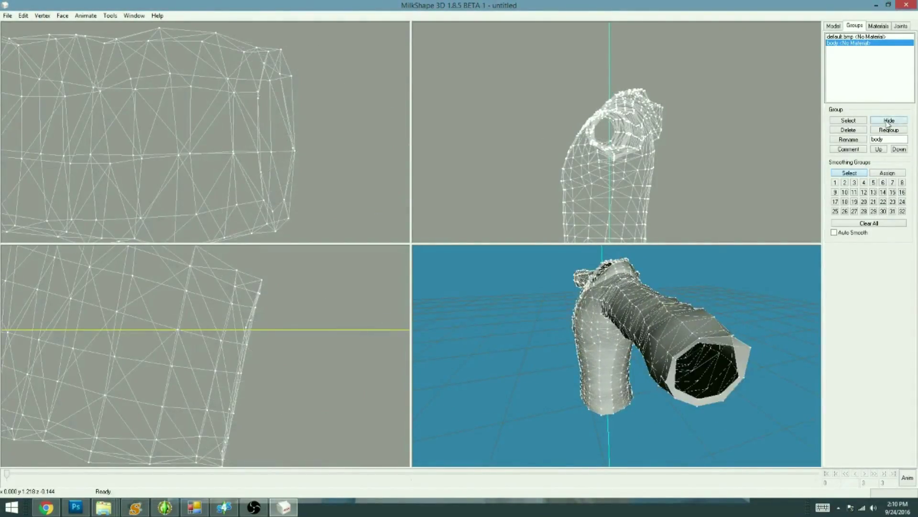
left_click(267, 50)
left_click(892, 122)
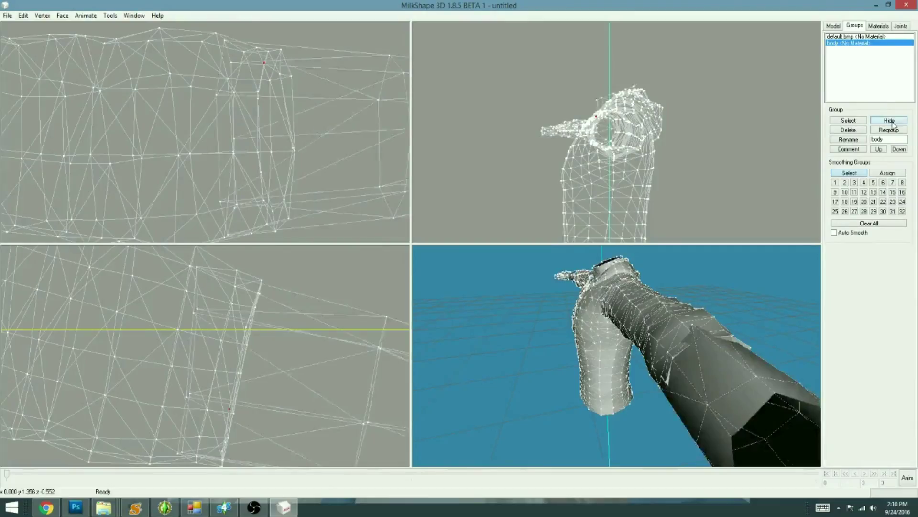
left_click(224, 40, "shift")
left_click(38, 18)
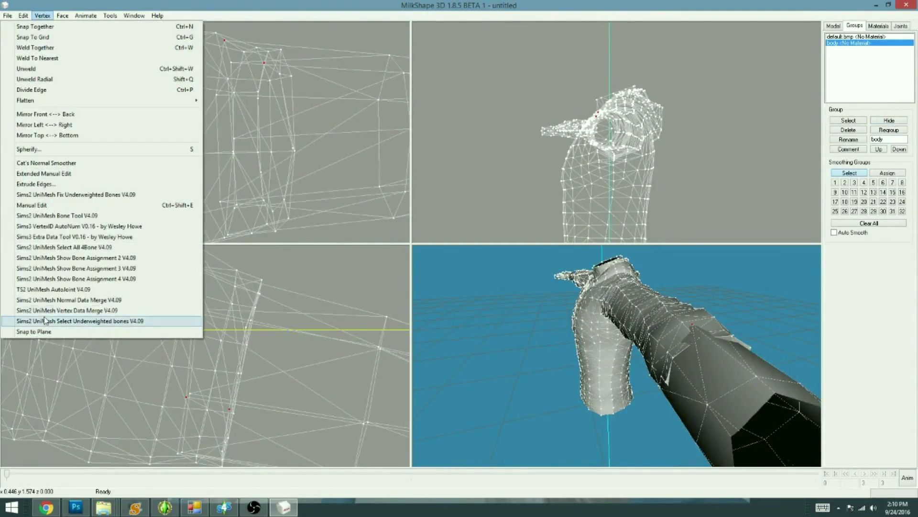
left_click(73, 311)
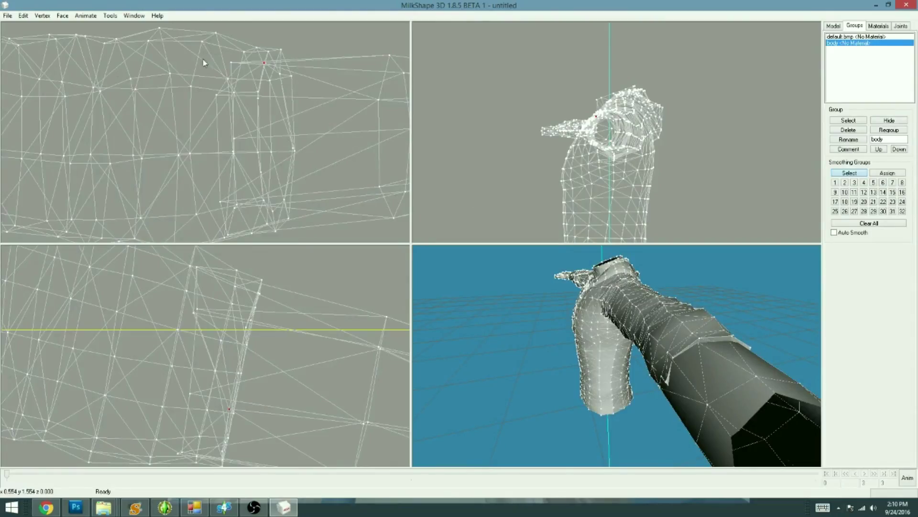
Step: Snap the adjacent forearm-edge vertex onto its cuff vertex, look down the sleeve in 3D, and select the whole body group
left_click(899, 120)
left_click(900, 120)
left_click(899, 120)
left_click(900, 120)
mouse_move(587, 371)
left_mouse_down()
mouse_move(572, 375)
mouse_move(584, 379)
left_mouse_up()
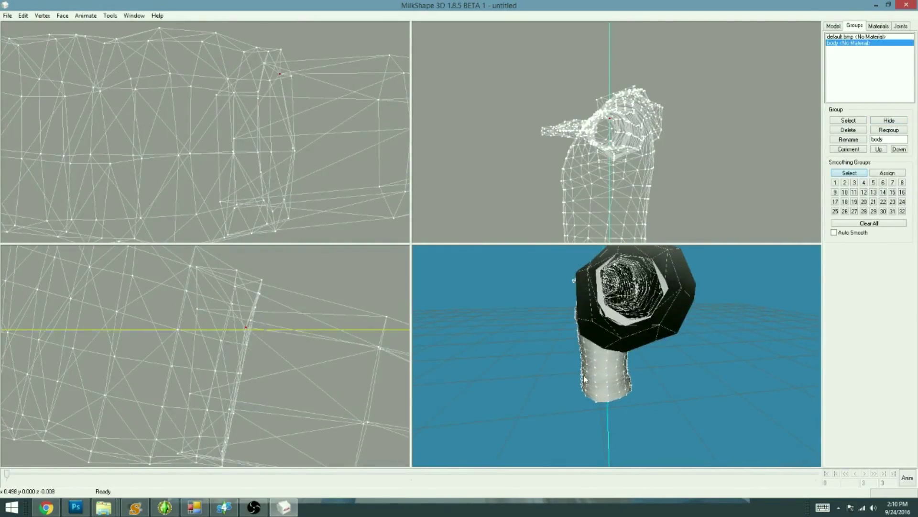
left_click(840, 122)
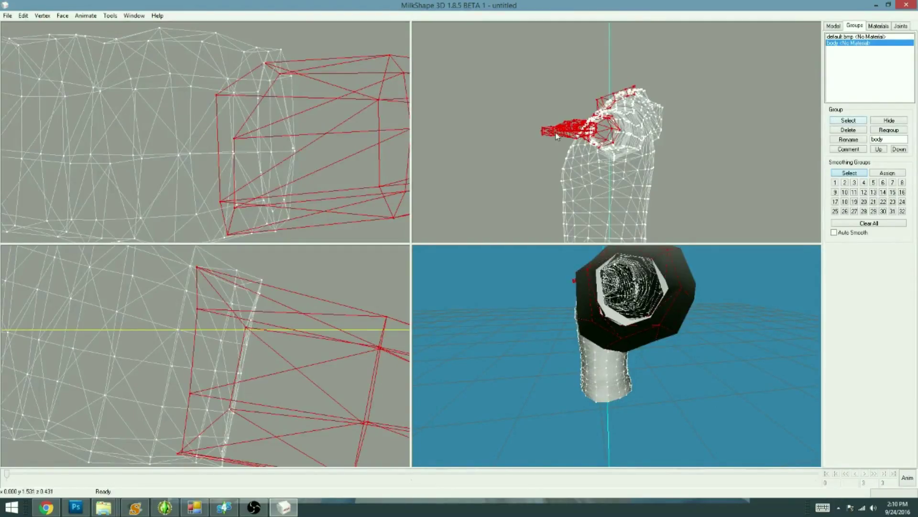
left_click(21, 13)
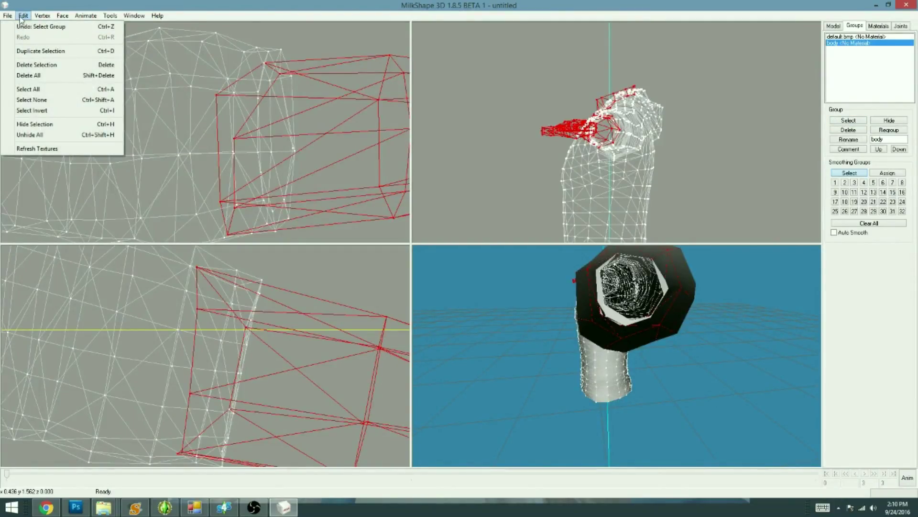
left_click(22, 16)
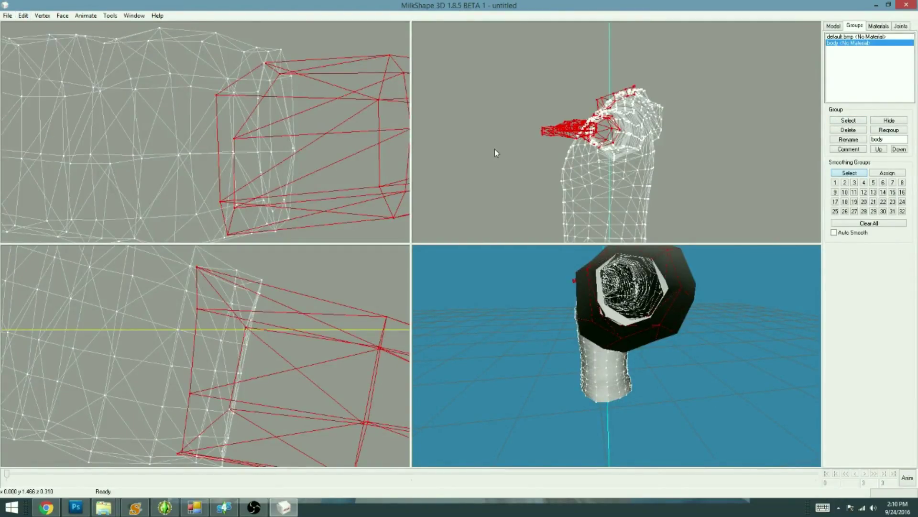
left_click(23, 16)
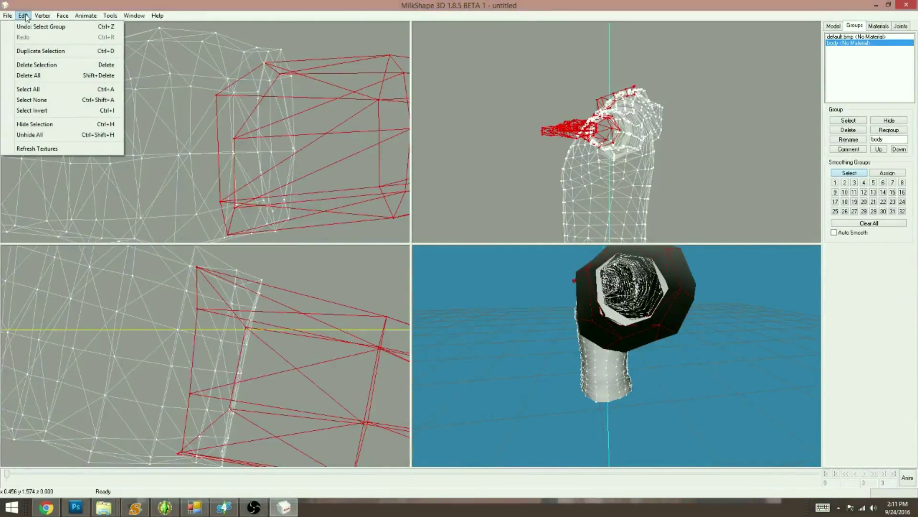
left_click(369, 123)
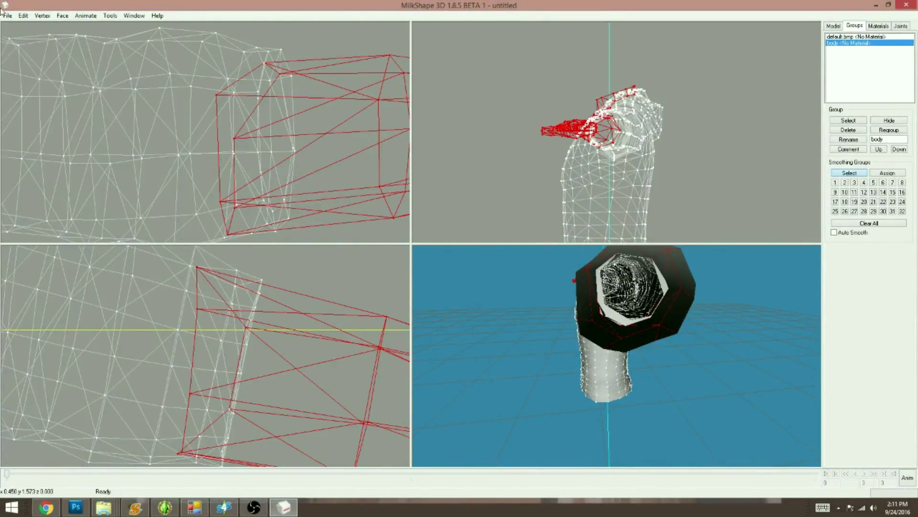
left_click(24, 15)
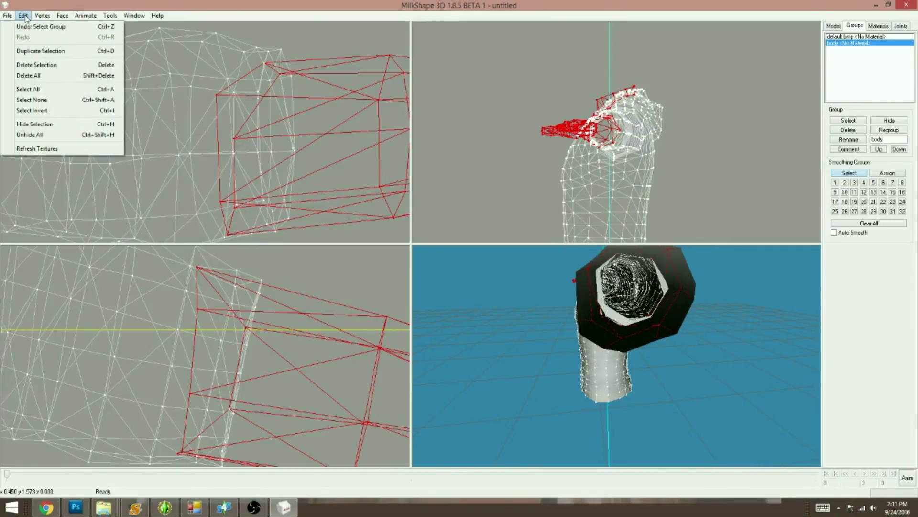
left_click(233, 102)
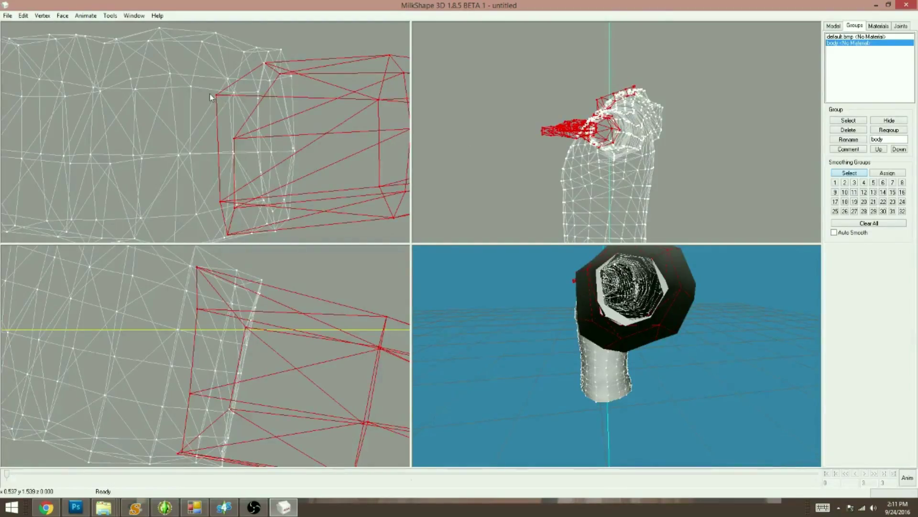
Step: Pick the cuff's upper edge vertex with the body hidden, show the body again, and snap the matching forearm-edge vertex onto it
left_click_drag(229, 101, 229, 100)
mouse_move(563, 357)
left_mouse_down()
mouse_move(564, 345)
mouse_move(601, 380)
mouse_move(635, 367)
mouse_move(751, 257)
left_mouse_up()
left_click(885, 121)
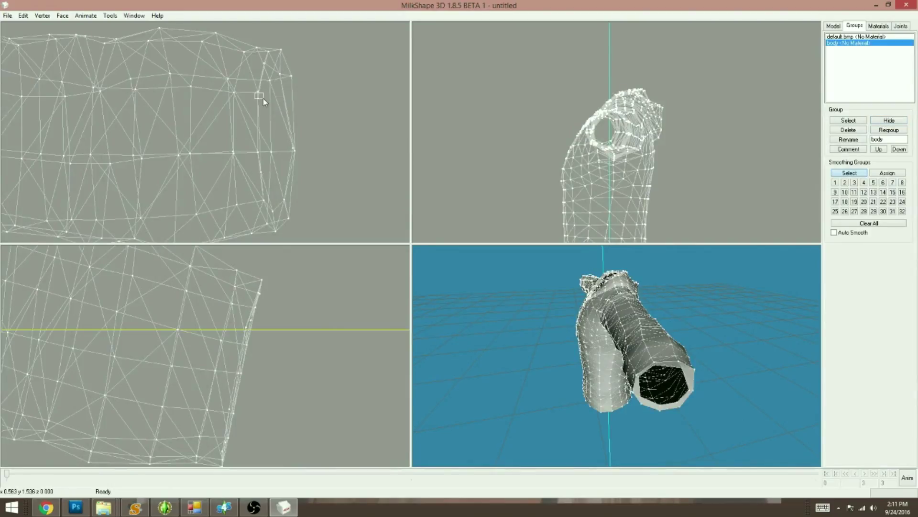
left_click_drag(262, 102, 263, 102)
left_click_drag(596, 392, 604, 373)
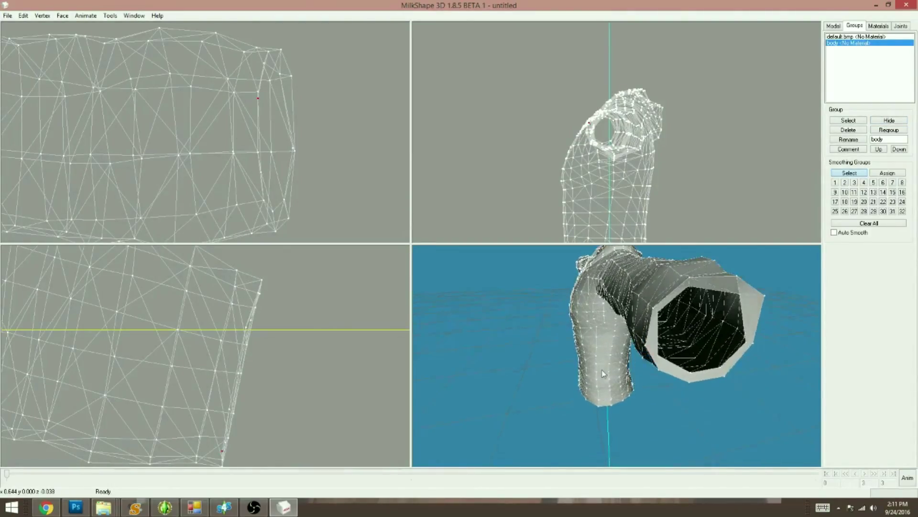
left_click(888, 123)
left_click(42, 16)
left_click(72, 311)
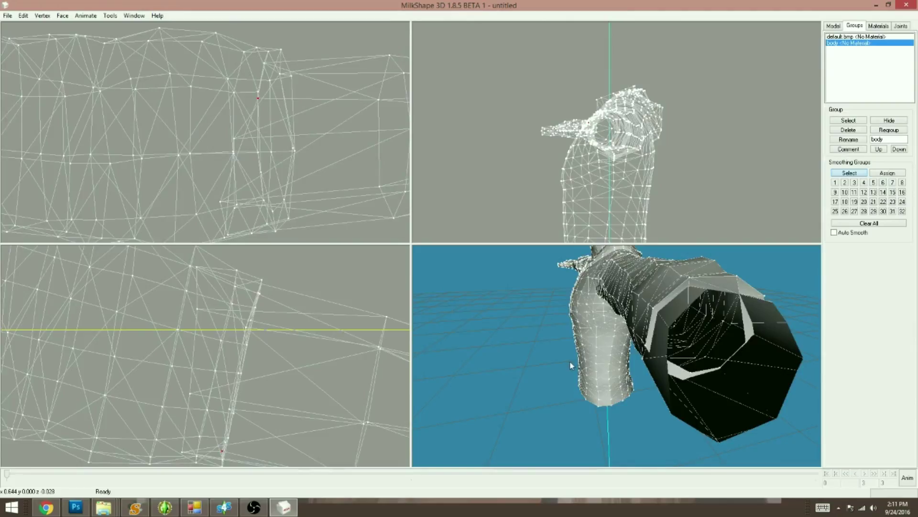
Step: Snap the body's mid-height forearm-edge vertex onto the outermost vertex of the sleeve cuff
left_click_drag(565, 363, 660, 445)
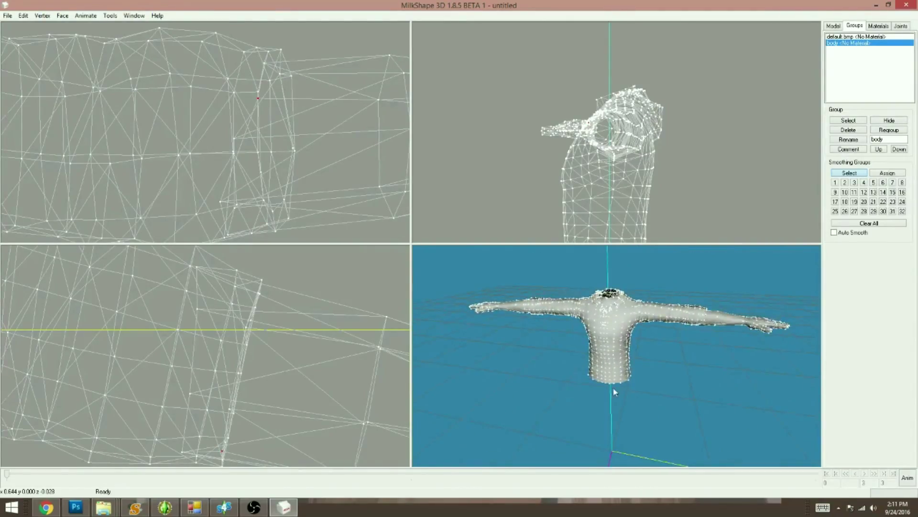
left_click_drag(614, 391, 635, 390)
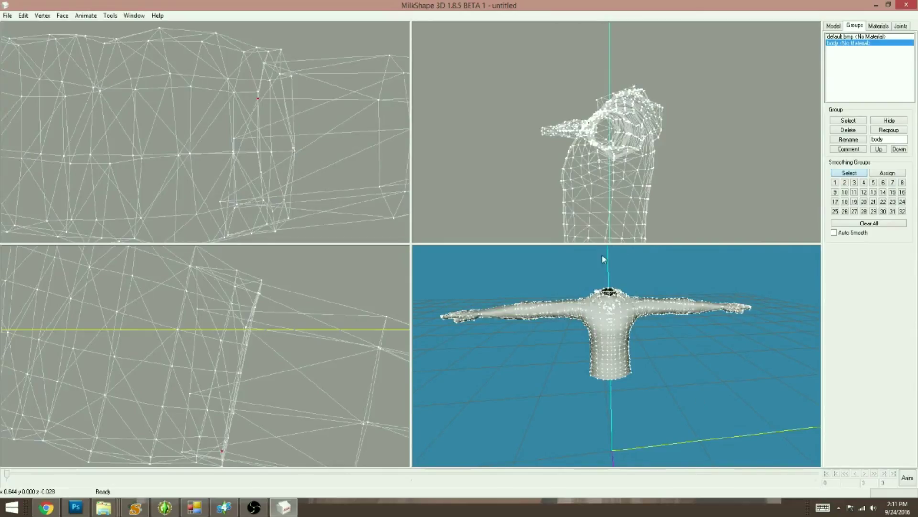
left_click_drag(627, 364, 585, 370)
left_click(852, 121)
left_click(852, 121)
mouse_move(483, 358)
left_mouse_down()
mouse_move(570, 352)
mouse_move(487, 354)
left_mouse_up()
left_click(234, 138)
left_click(293, 149, "shift")
left_click(42, 16)
left_click(62, 37)
Step: Snap the body's lower inner forearm-edge vertex to its matching position on the cuff
left_click_drag(565, 330, 645, 351)
left_click(848, 121)
left_click_drag(213, 196, 225, 205)
left_click_drag(615, 385, 567, 389)
left_click(227, 234, "shift")
left_click(42, 16)
left_click(62, 37)
Step: Snap the next lower forearm-edge vertex onto the cuff's lower outer vertex
left_click_drag(430, 361, 459, 365)
left_click(848, 121)
left_click_drag(229, 223, 223, 193, "ctrl")
left_click(227, 179)
left_click(278, 170, "shift")
left_click(42, 16)
left_click(62, 37)
Step: Snap the lowest forearm-edge vertex onto the remaining lower cuff vertex
left_click(849, 121)
left_click(220, 206)
left_click(266, 182, "shift")
left_click(42, 16)
left_click(62, 38)
Step: Inspect the finished sleeve in 3D with the wireframe overlay off, and restore the overlay
left_click_drag(570, 399, 519, 322)
right_click(584, 389)
left_click(617, 217)
right_click(578, 360)
left_click(618, 187)
right_click(656, 352)
left_click_drag(235, 161, 274, 146, "ctrl")
left_click_drag(545, 316, 691, 297)
left_click_drag(227, 154, 263, 180, "ctrl")
left_click_drag(692, 316, 703, 405)
Step: Compare the opposite sleeve's cuff with the forearm edge by hiding and showing the default.bmp and body groups
right_click(190, 164)
left_click(226, 332)
scroll(211, 134, "up", 8)
left_click_drag(568, 386, 654, 340)
scroll(609, 365, "up", 3)
double_click(842, 37)
left_click(353, 120)
left_click(889, 120)
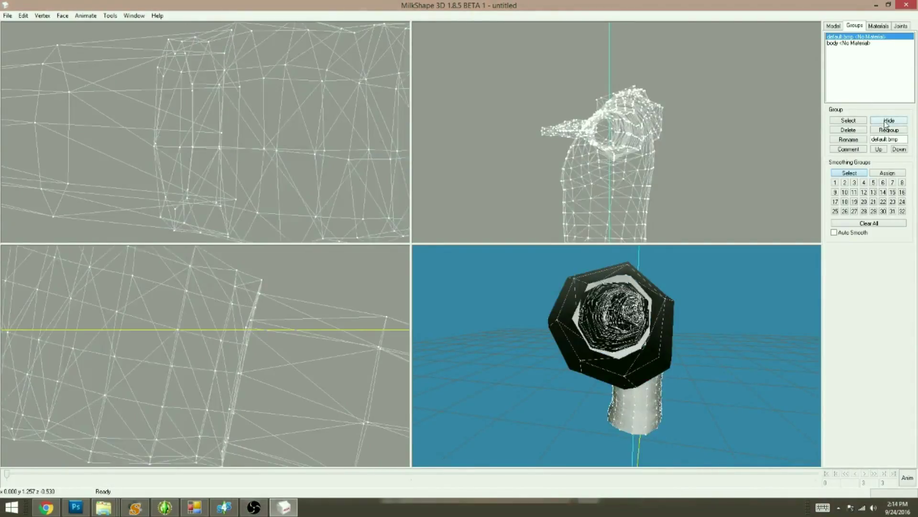
left_click(889, 120)
left_click(881, 37)
left_click(893, 121)
left_click(893, 121)
left_click(881, 43)
left_click(888, 121)
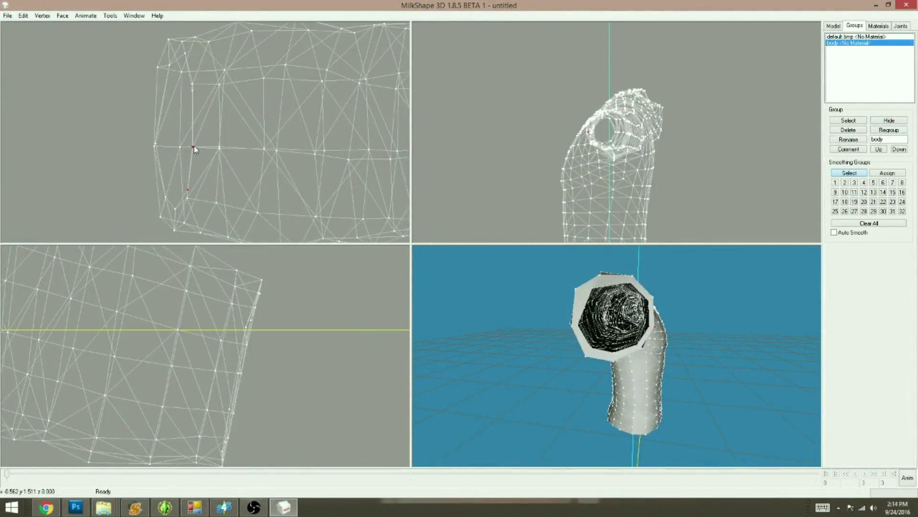
left_click(889, 120)
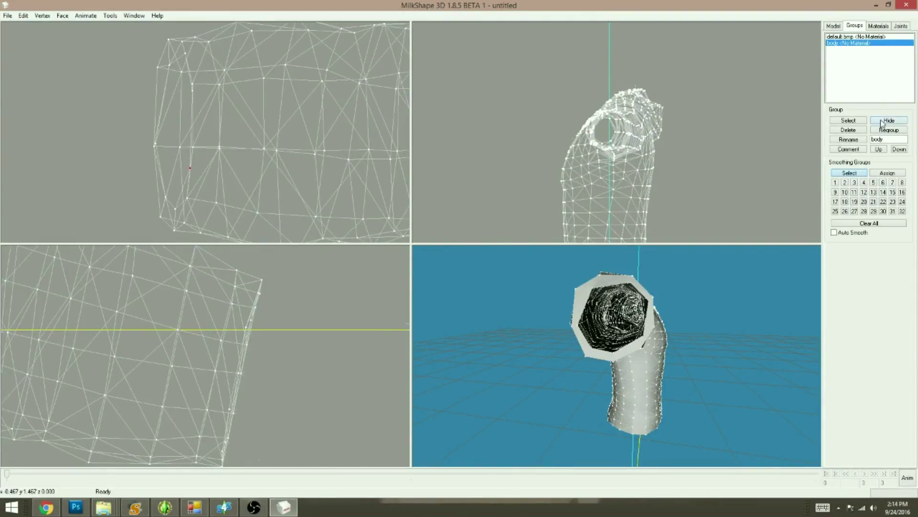
Step: Snap the topmost forearm-edge vertex onto the upper vertex of the opposite sleeve's cuff
left_click(852, 120)
left_click(231, 29)
left_click(184, 53, "shift")
left_click(42, 16)
left_click(50, 23)
Step: Snap the next two upper forearm-edge vertices onto their matching vertices on the opposite cuff
left_click(852, 120)
left_click(224, 52)
left_click(170, 66, "shift")
left_click(42, 16)
left_click(50, 24)
left_click(240, 86)
left_click(192, 90, "shift")
left_click(42, 16)
left_click(50, 24)
Step: Snap the mid-height forearm-edge vertex onto the opposite cuff's outermost vertex
left_click(851, 120)
left_click(221, 132)
left_click(155, 145, "shift")
left_click(43, 15)
left_click(50, 24)
Step: Snap the lower inner forearm-edge vertex onto the opposite cuff's inner edge vertex
left_click(851, 120)
left_click(236, 199)
left_click(190, 168, "shift")
left_click(42, 16)
left_click(101, 313)
left_click_drag(285, 151, 297, 124, "ctrl")
Step: Snap the lower outer forearm-edge vertex onto the opposite cuff's lower outer vertex
left_click(851, 120)
mouse_move(471, 335)
left_mouse_down()
mouse_move(528, 337)
mouse_move(471, 335)
left_mouse_up()
left_click(233, 179)
left_click(178, 170, "shift")
left_click(43, 16)
left_click(101, 311)
Step: Snap the lowest forearm-edge vertex onto the bottom vertex of the opposite cuff
left_click(850, 120)
left_click(241, 207)
left_click(188, 182, "shift")
left_click(42, 16)
left_click(102, 311)
Step: Turn on the wireframe overlay in the 3D view and examine the hood's collar around the neck
left_click_drag(520, 394, 587, 352)
right_click(587, 352)
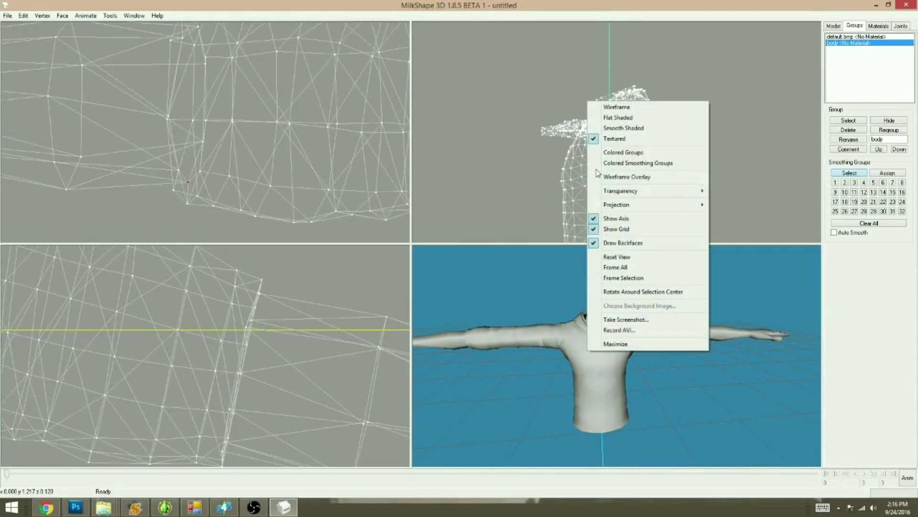
left_click(622, 176)
scroll(597, 352, "up", 5)
scroll(598, 392, "up", 4)
left_click_drag(595, 351, 594, 406)
scroll(594, 407, "down", 2)
scroll(593, 406, "up", 8)
scroll(582, 374, "down", 6)
scroll(589, 373, "up", 4)
left_click_drag(593, 366, 686, 270)
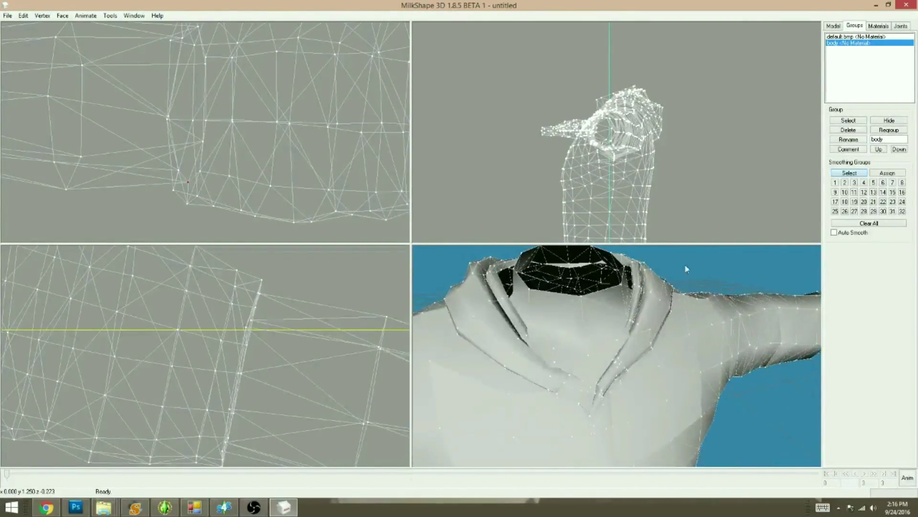
Step: Select the body group to see where it meets the collar, and hide it to view the shirt alone
double_click(846, 43)
mouse_move(605, 382)
left_mouse_down()
mouse_move(617, 386)
mouse_move(574, 387)
left_mouse_up()
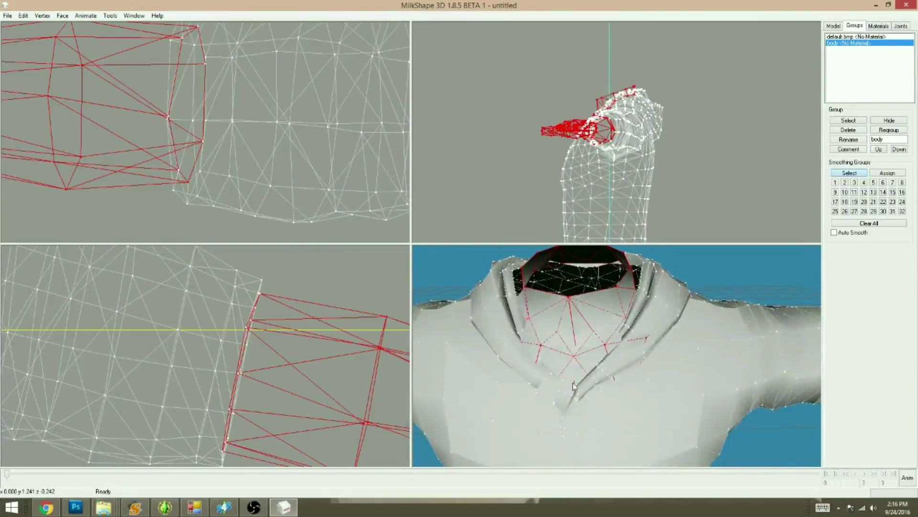
left_click(888, 121)
left_click_drag(578, 406, 528, 405)
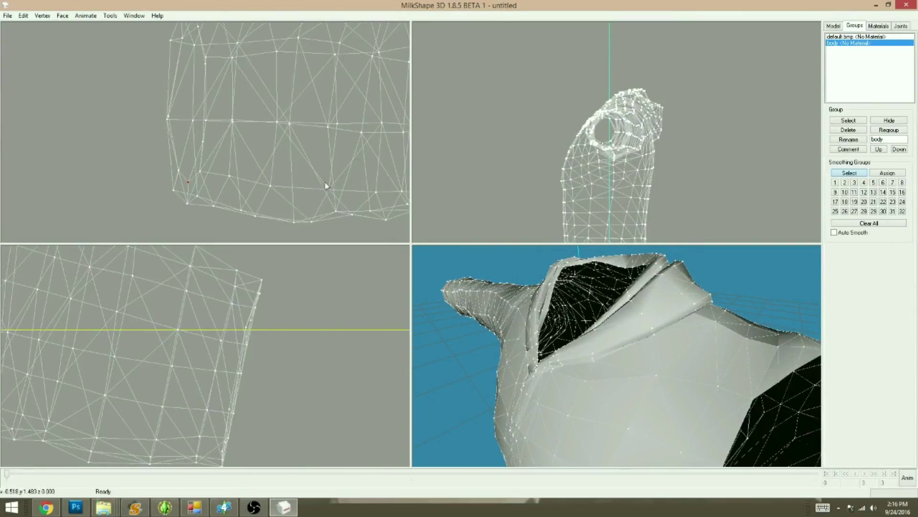
Step: Frame the front view on the vertices at the point of the collar's V and clear the selection
right_click(254, 154)
left_click(286, 320)
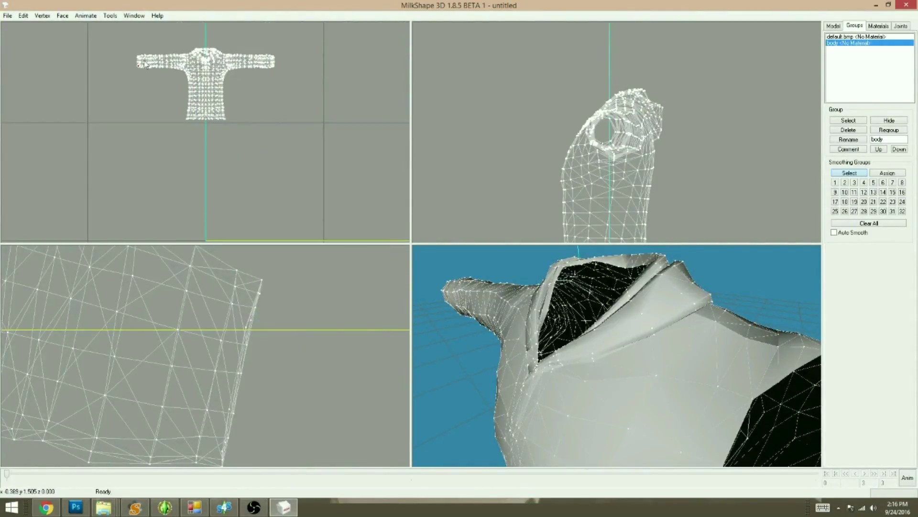
left_click_drag(202, 53, 218, 64)
right_click(218, 64)
left_click(254, 245)
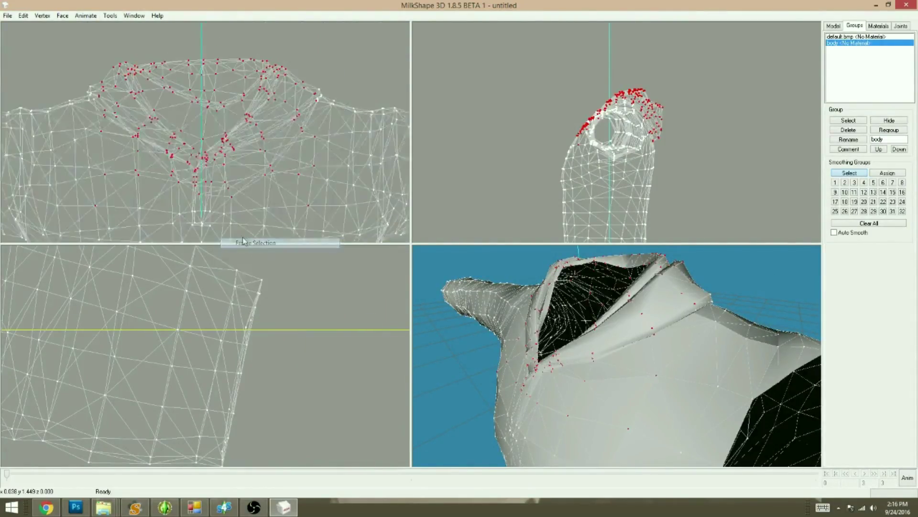
left_click(200, 159)
left_click_drag(167, 128, 225, 177)
right_click(226, 178)
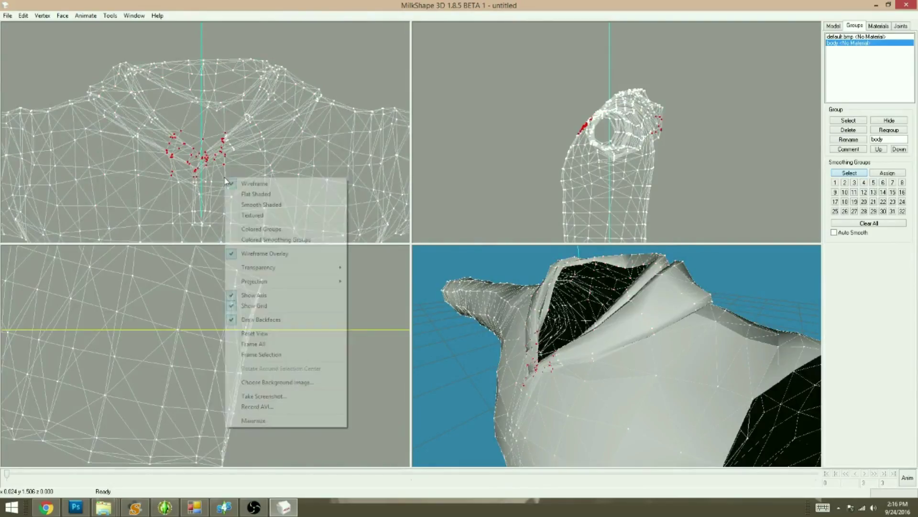
left_click(260, 354)
left_click(222, 148)
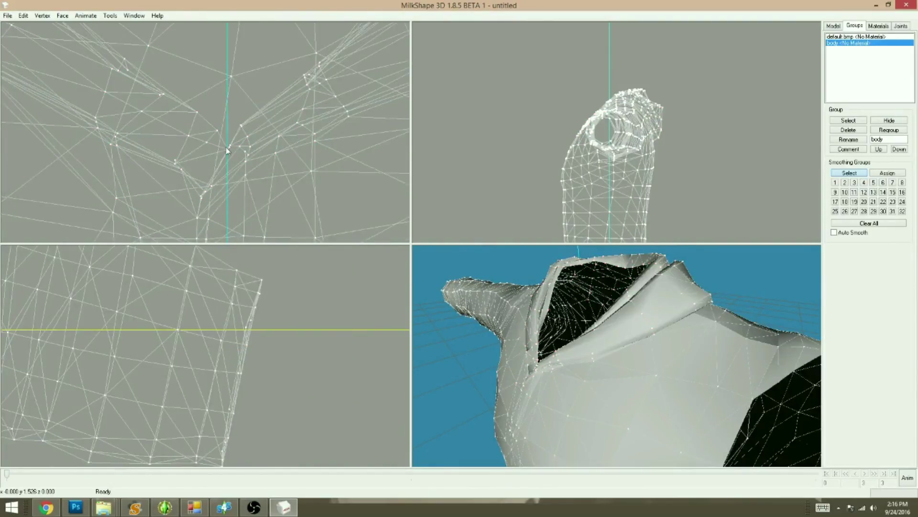
Step: Look over the upper neckline and move the body group above default.bmp in the group order
left_click_drag(541, 418, 593, 418)
left_click_drag(627, 415, 577, 389)
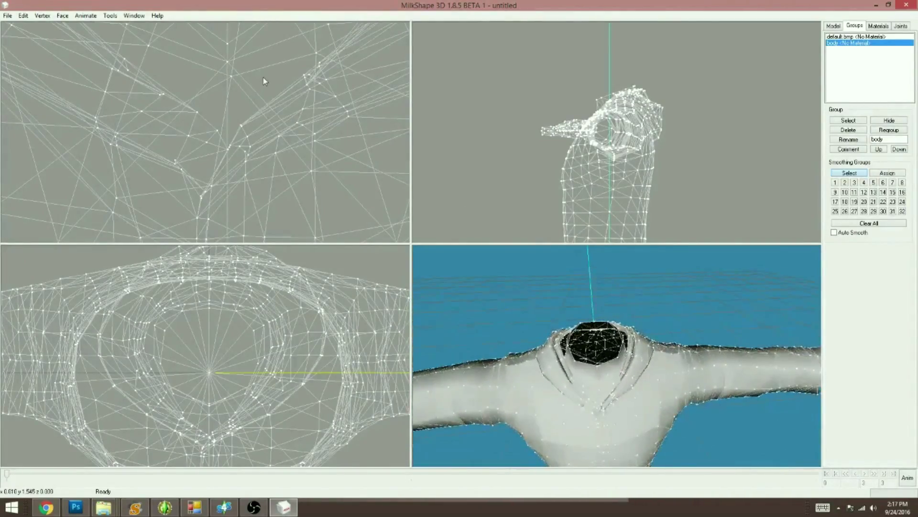
left_click_drag(263, 79, 266, 257, "ctrl")
left_click_drag(247, 117, 246, 227, "ctrl")
scroll(597, 319, "up", 3)
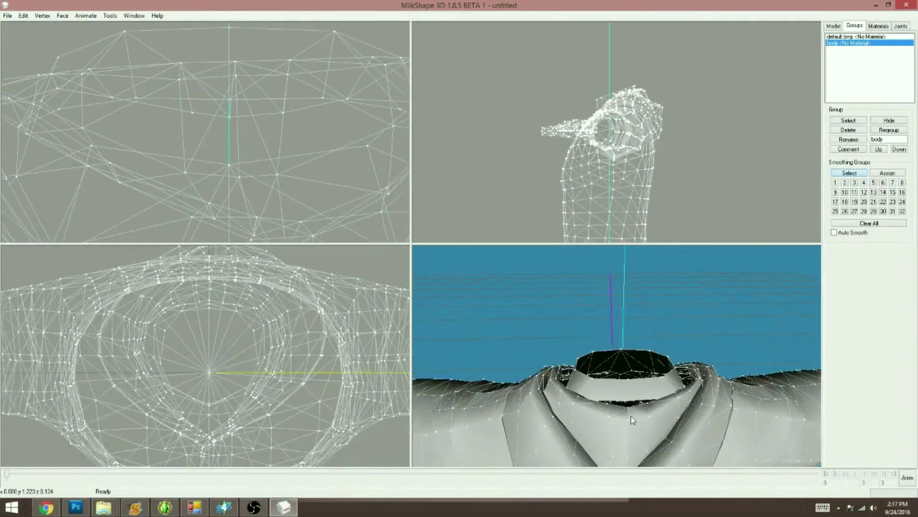
left_click(879, 149)
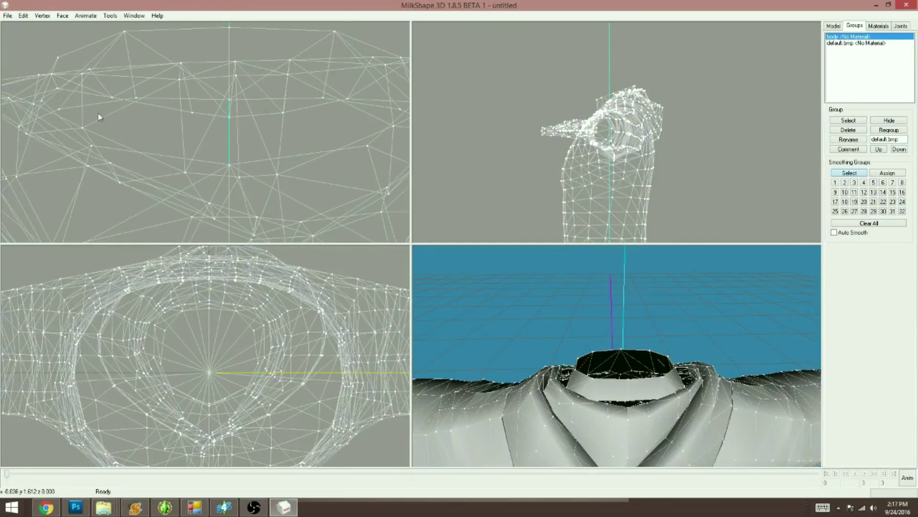
Step: Examine from several angles how the body's neck sits inside the hood's collar
left_click_drag(539, 412, 614, 415)
left_click_drag(667, 429, 667, 415)
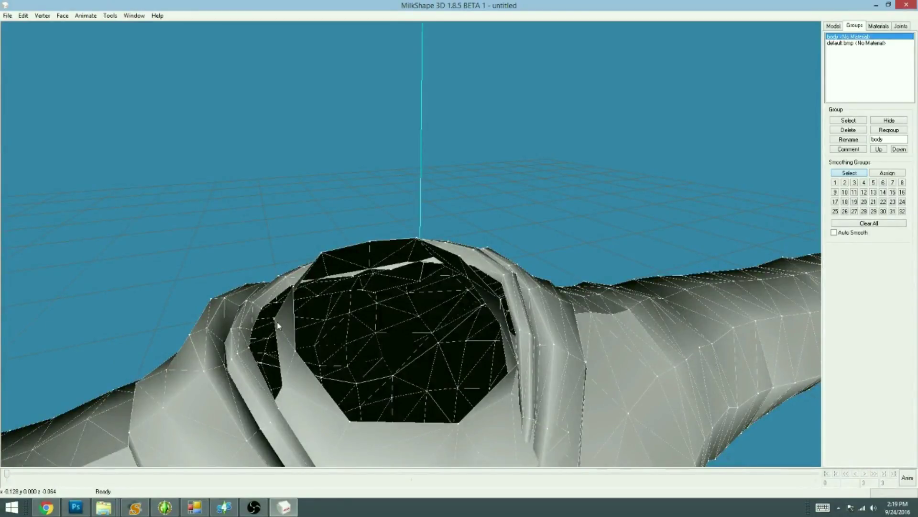
left_click_drag(283, 321, 256, 326)
left_click_drag(369, 289, 231, 335)
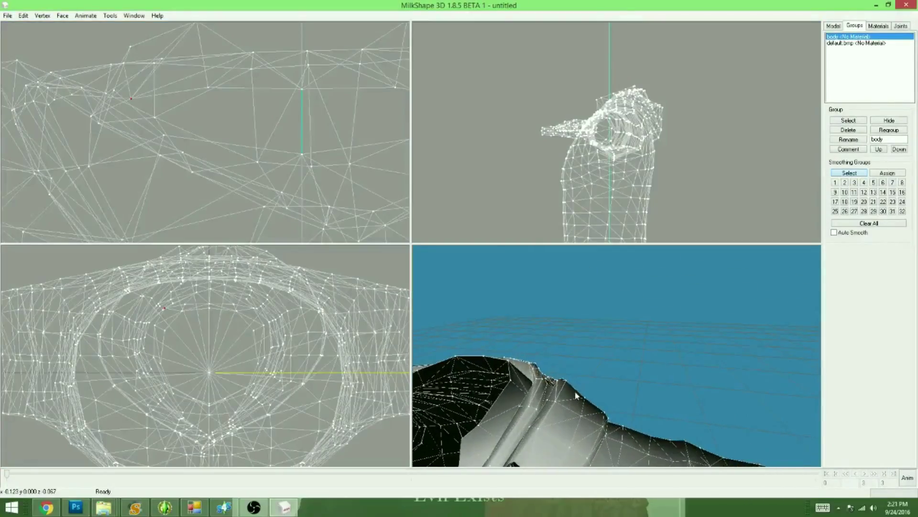
left_click_drag(576, 395, 609, 416)
left_click_drag(394, 176, 130, 145, "ctrl")
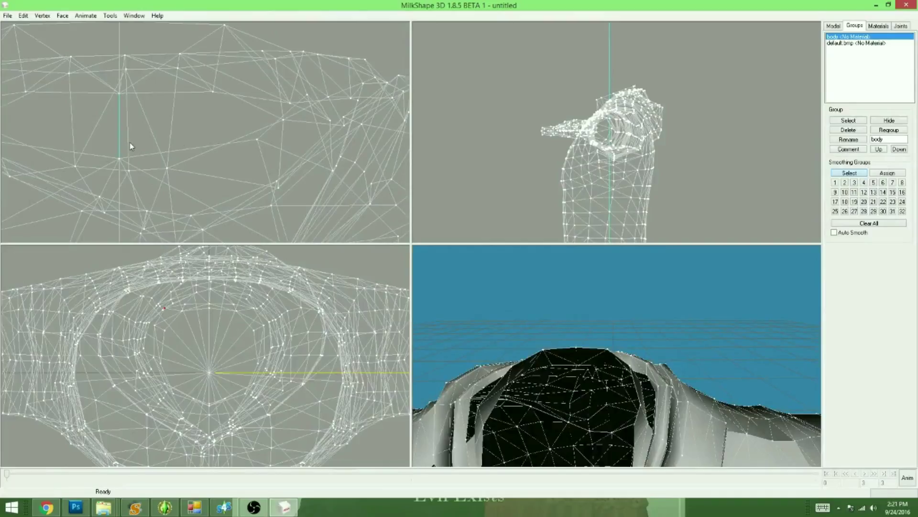
Step: Select a collar-edge vertex beside the neck and compare it with the body hidden and shown
left_click(888, 120)
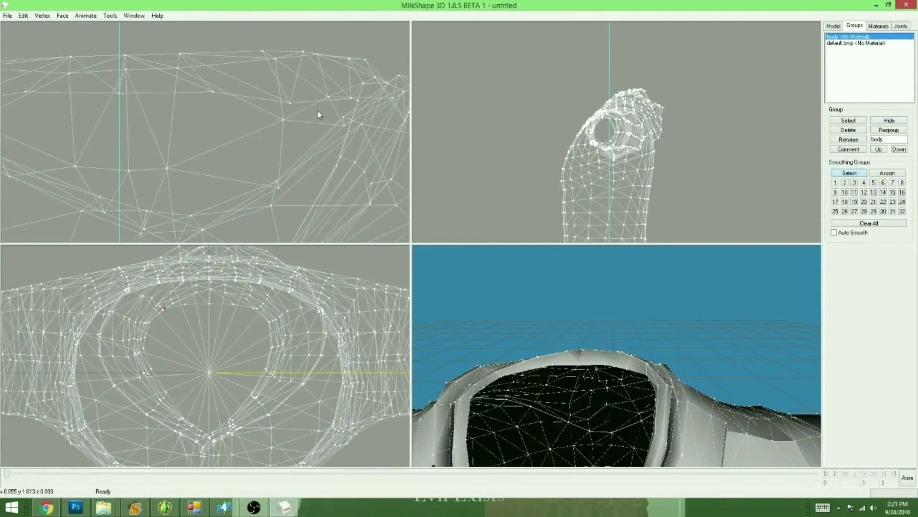
left_click_drag(348, 93, 364, 101)
left_click_drag(590, 407, 623, 410)
left_click(893, 119)
left_click_drag(348, 93, 361, 101)
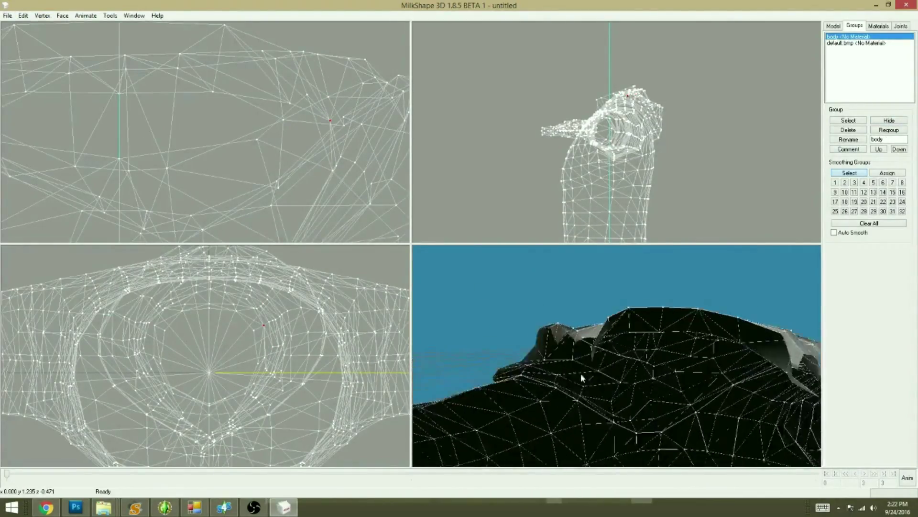
Step: Compare the other side of the neckline with the body hidden and shown, and adjust three vertices along it
left_click_drag(581, 373, 621, 364)
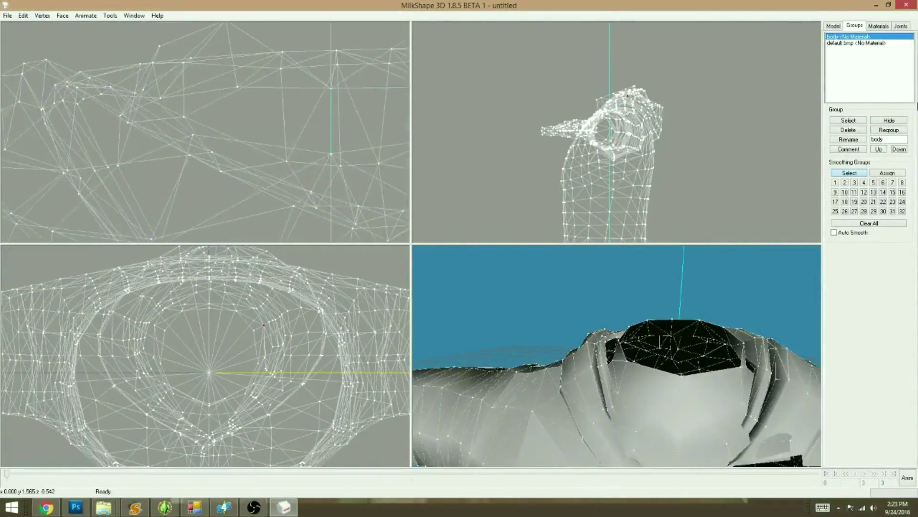
left_click_drag(668, 389, 627, 388)
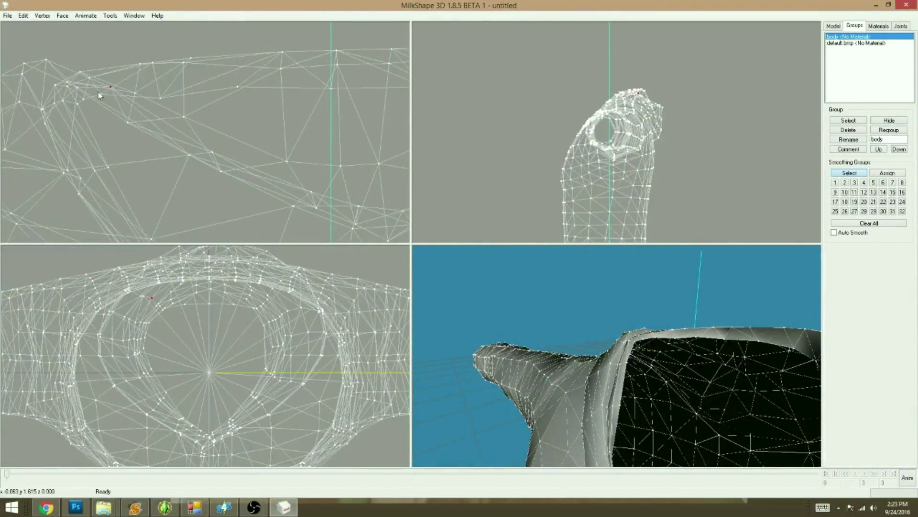
left_click(889, 121)
left_click(889, 121)
left_click(889, 121)
left_click_drag(707, 373, 550, 404)
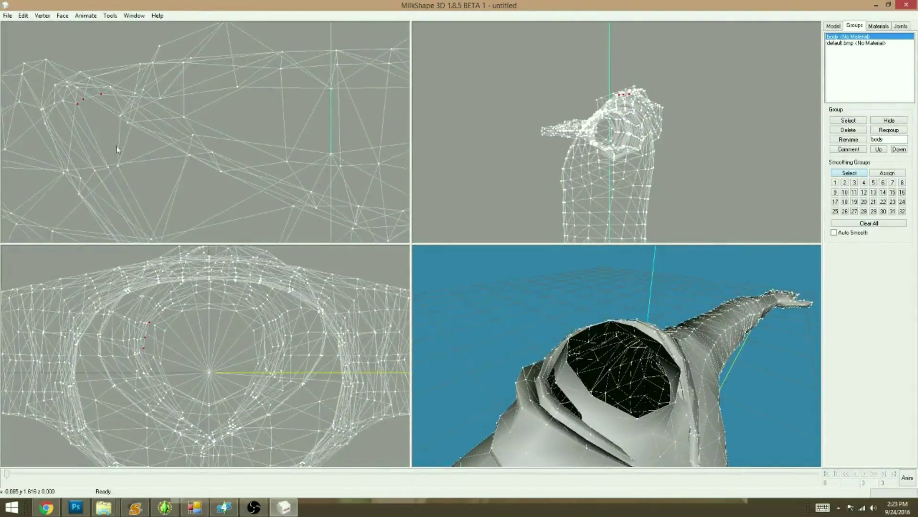
left_click(43, 15)
left_click(143, 367)
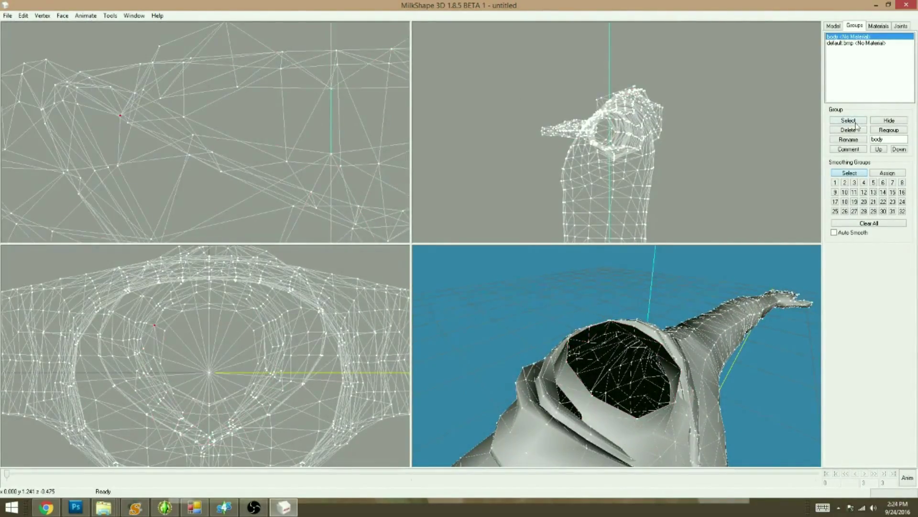
Step: Select the collar-edge vertex on the left side of the neck, compare it with the group hidden and shown, and snap the body vertex to it
left_click(151, 369)
left_click_drag(680, 397, 598, 373)
left_click_drag(669, 383, 558, 383)
left_click(840, 43)
left_click(893, 121)
left_click(895, 121)
left_click(42, 16)
left_click(85, 312)
Step: Adjust the 3D view's display and check the adjusted neckline up close with the group highlighted and unhighlighted
right_click(574, 378)
left_click(660, 206)
left_click_drag(636, 378, 636, 325)
scroll(631, 384, "down", 5)
right_click(622, 386)
left_click(665, 214)
scroll(588, 424, "up", 6)
left_click(848, 121)
left_click(849, 121)
Step: Select the next collar-edge vertex with the body hidden, move default.bmp above body in the group order, and snap the matching body vertex to it
left_click(849, 37)
left_click(889, 120)
left_click_drag(693, 349, 533, 353)
left_click(143, 100)
left_click(889, 120)
left_click(856, 43)
left_click(878, 149)
left_click(43, 15)
left_click(89, 302)
scroll(604, 362, "down", 4)
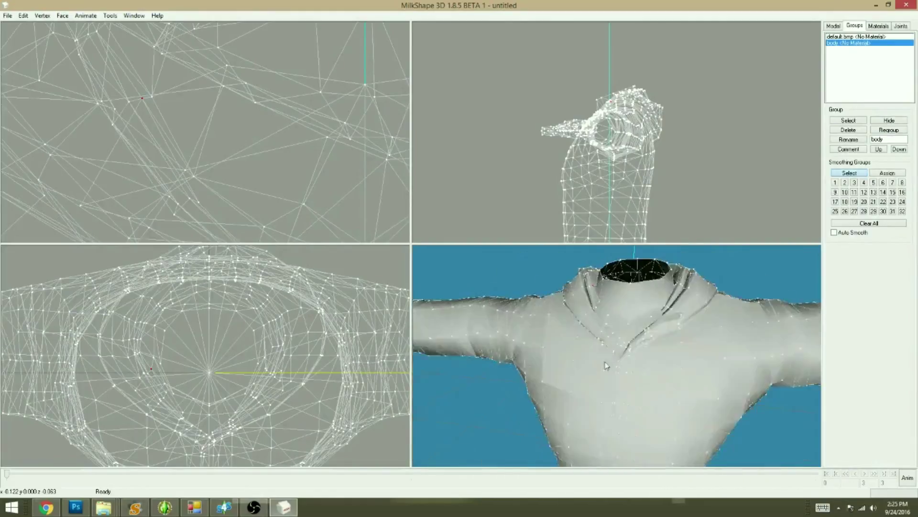
Step: Examine the front of the neckline up close with the body group highlighted and unhighlighted
scroll(606, 366, "up", 3)
left_click_drag(606, 366, 641, 367)
scroll(640, 367, "down", 4)
left_click_drag(350, 151, 36, 177, "ctrl")
left_click(849, 121)
left_click(848, 121)
scroll(621, 359, "up", 3)
left_click_drag(622, 358, 591, 375)
Step: Select neckline vertices in the top view, compare them with the body hidden and shown, and undo the last operation
left_click_drag(261, 342, 276, 360)
left_click_drag(265, 87, 335, 171, "ctrl")
left_click(889, 120)
left_click(894, 121)
left_click(849, 120)
left_click(848, 121)
left_click(23, 15)
left_click(35, 26)
Step: Select a vertex on the left collar edge with the body hidden, then show the body and snap its neckline vertex to the collar
left_click_drag(691, 363, 638, 382)
scroll(669, 388, "up", 2)
left_click(893, 122)
left_click_drag(76, 144, 358, 104, "ctrl")
left_click_drag(594, 390, 546, 403)
left_click_drag(165, 118, 190, 138)
left_click(42, 15)
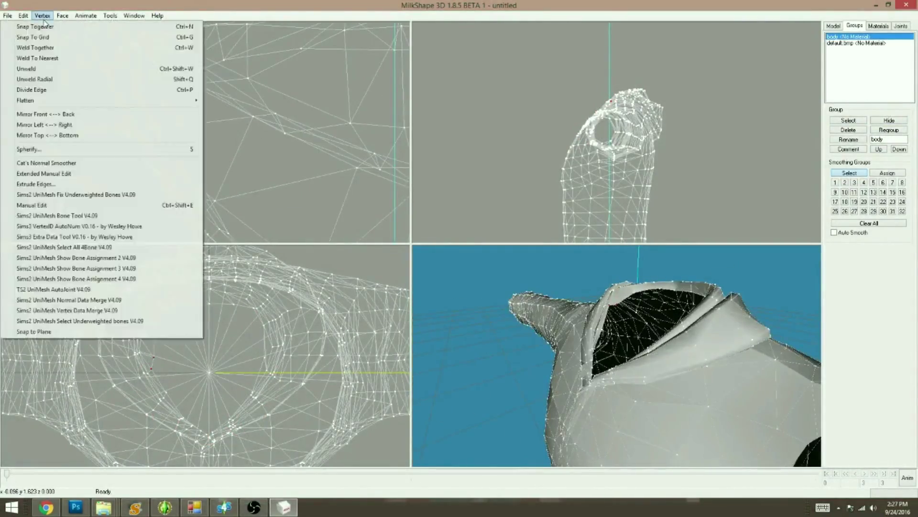
left_click(39, 25)
left_click(890, 121)
left_click(42, 16)
left_click(74, 300)
Step: Check the snapped neckline from the front and highlight the body group to locate its remaining neck vertices
left_click_drag(555, 401, 596, 388)
scroll(596, 388, "up", 3)
right_click(597, 388)
left_click(627, 330)
left_click(852, 120)
left_click_drag(536, 392, 467, 396)
scroll(467, 396, "down", 3)
left_click_drag(267, 359, 290, 331, "ctrl")
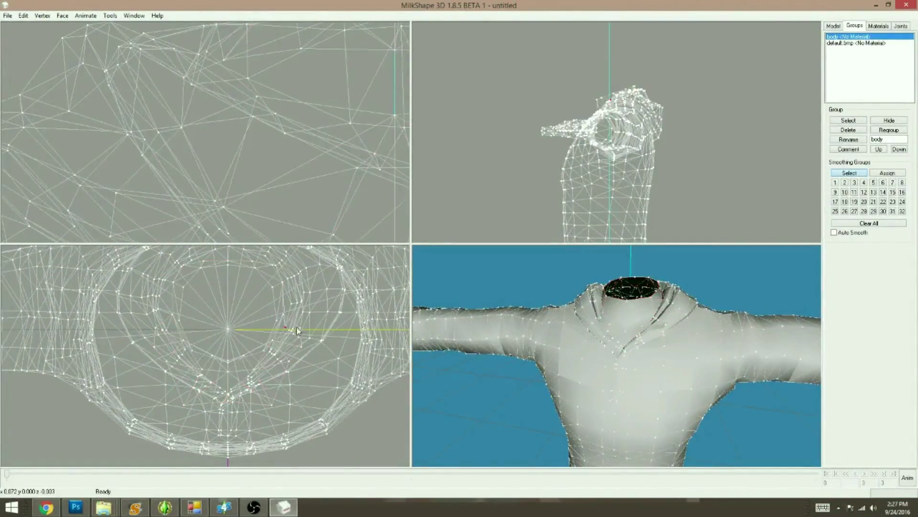
Step: Select a vertex on the left side of the collar in the top view and move the body group below default.bmp
left_click_drag(569, 382, 603, 390)
scroll(603, 389, "up", 3)
left_click(849, 121)
left_click_drag(180, 336, 188, 344)
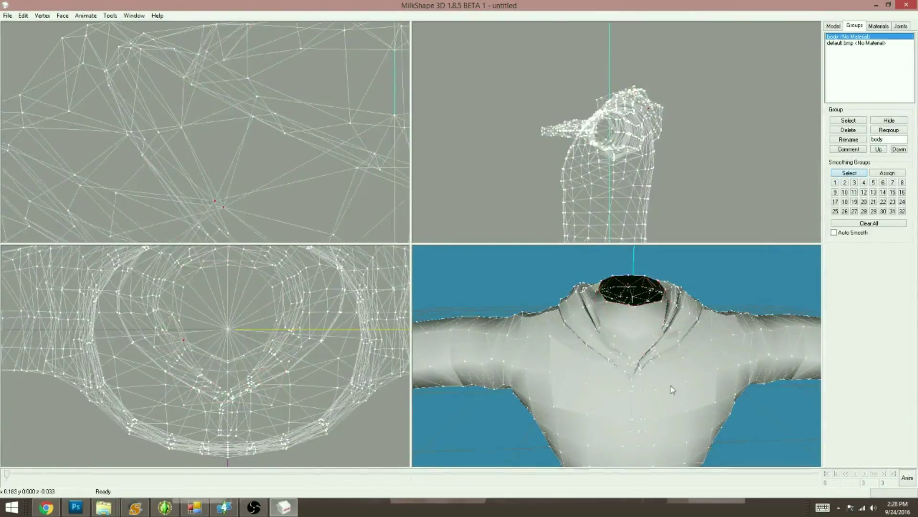
scroll(672, 390, "up", 3)
mouse_move(547, 383)
left_mouse_down()
mouse_move(537, 373)
mouse_move(560, 378)
left_mouse_up()
left_click(899, 149)
scroll(486, 306, "down", 3)
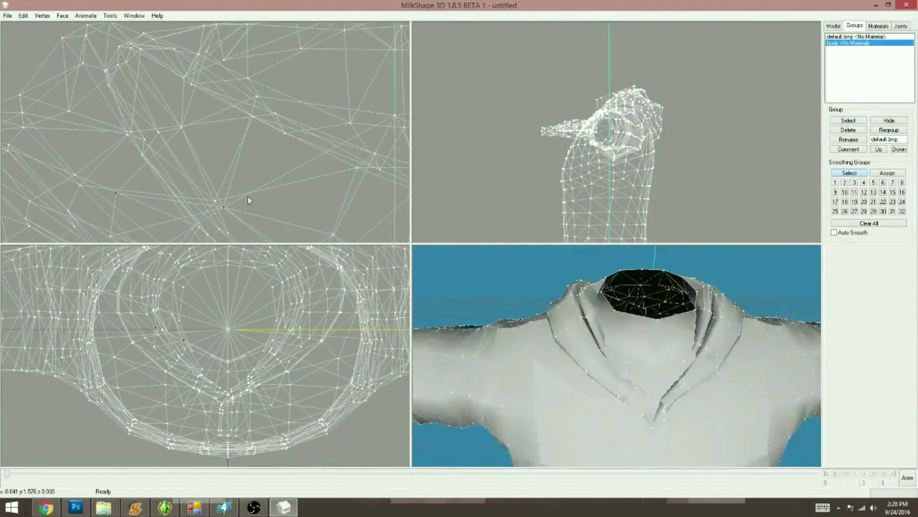
Step: Reselect the left collar vertex in the top view and compare the neckline with each group hidden and shown
left_click_drag(322, 220, 320, 189, "ctrl")
left_click(892, 121)
left_click_drag(181, 344, 189, 353)
scroll(574, 383, "up", 2)
left_click(902, 119)
left_click(850, 37)
left_click(890, 120)
left_click(890, 120)
Step: Select a neckline vertex in the front view, move default.bmp below body in the group order, and compare it hidden and shown
left_click(849, 120)
left_click_drag(213, 172, 226, 181)
left_click(899, 149)
left_click_drag(567, 401, 604, 403)
left_click(889, 121)
left_click(892, 122)
Step: Highlight the default.bmp group to examine the collar's front edge, then make body the active group
left_click_drag(377, 206, 160, 205, "ctrl")
left_click(849, 121)
left_click_drag(349, 205, 277, 190, "ctrl")
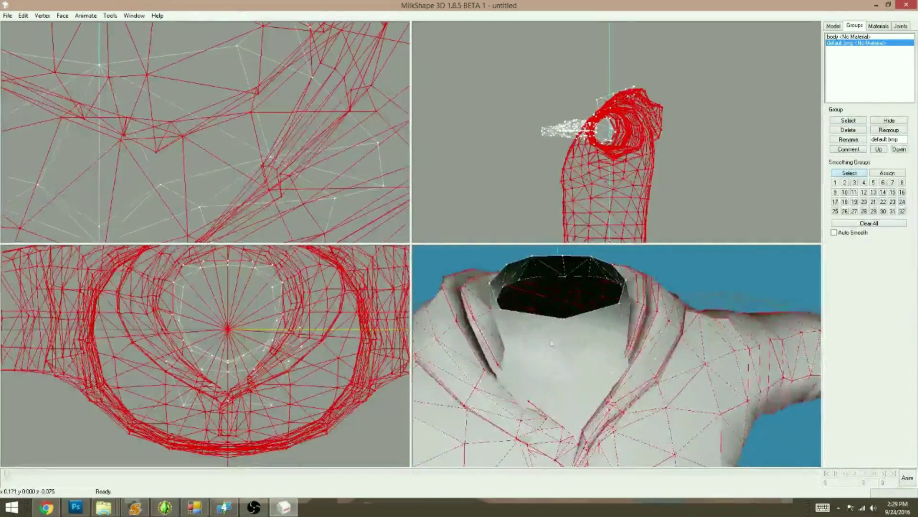
left_click(891, 121)
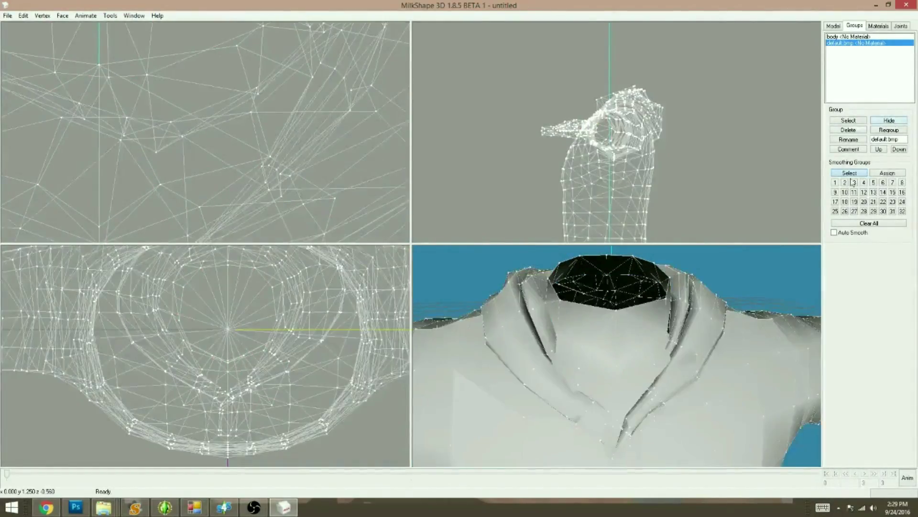
left_click(851, 37)
left_click_drag(598, 344, 579, 380)
left_click(7, 16)
Step: Select the collar and body vertices at the V point of the neckline and snap them together
scroll(555, 381, "up", 4)
left_click_drag(148, 232, 152, 90, "ctrl")
scroll(579, 380, "down", 3)
left_click_drag(203, 180, 219, 194)
left_click_drag(617, 353, 536, 368)
left_click(888, 120)
left_click_drag(669, 306, 574, 311)
left_click_drag(479, 325, 474, 373)
left_click(42, 15)
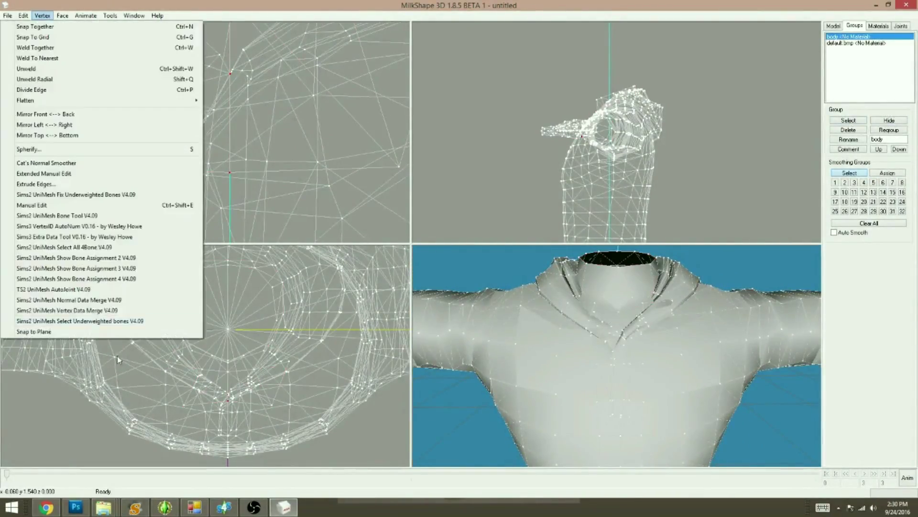
left_click(55, 300)
Step: With the body hidden, select the collar-edge vertex just right of the V point, then show the body and snap its vertex there
scroll(248, 163, "up", 3)
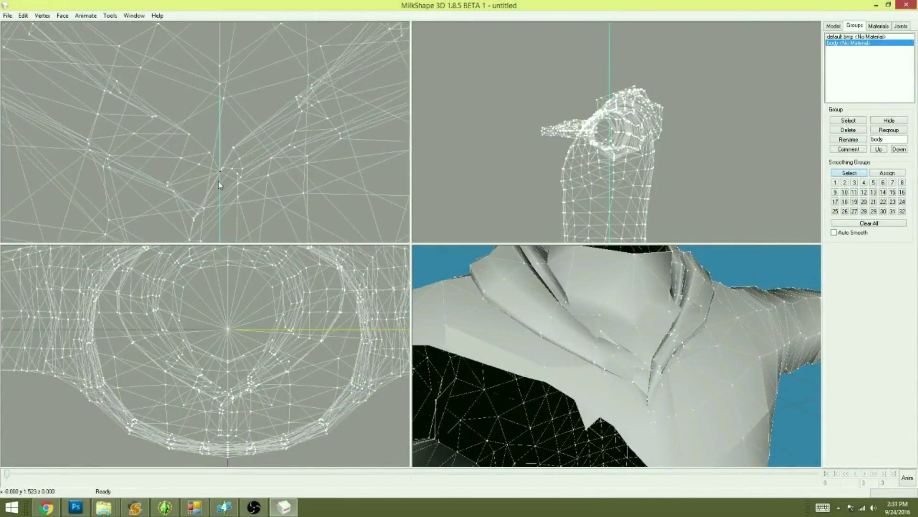
left_click_drag(279, 201, 265, 178, "ctrl")
left_click_drag(684, 364, 679, 402)
left_click(890, 122)
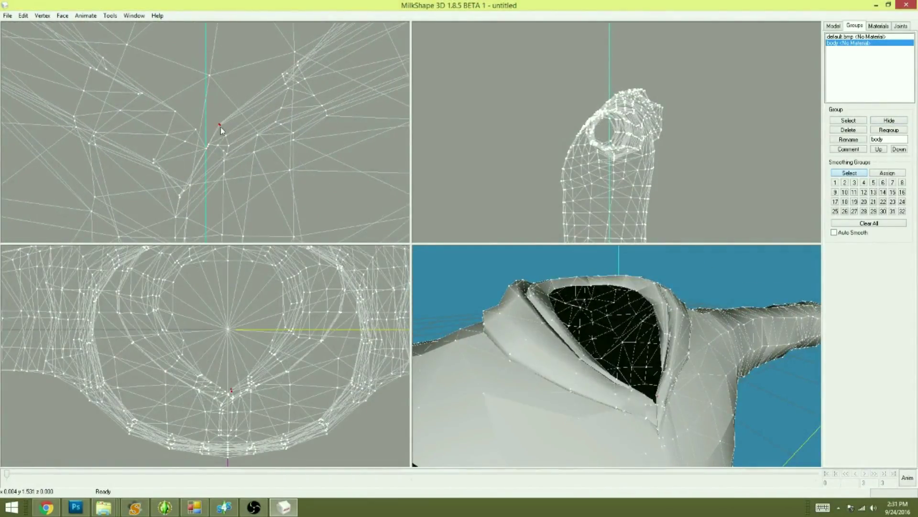
left_click_drag(526, 357, 701, 268)
left_click(889, 121)
left_click_drag(268, 158, 247, 120, "ctrl")
left_click(42, 15)
left_click(55, 300)
Step: Snap the body vertex just left of the V point to the adjacent collar edge
left_click_drag(550, 354, 708, 378)
left_click_drag(29, 176, 74, 180, "ctrl")
left_click_drag(679, 368, 589, 378)
left_click(42, 15)
left_click(55, 300)
Step: Highlight the body to find its next vertex up the left neckline, and snap it to the collar edge picked with the body hidden
left_click_drag(206, 119, 187, 158, "ctrl")
left_click(848, 121)
left_click_drag(57, 71, 101, 95, "ctrl")
left_click(848, 120)
mouse_move(607, 354)
left_mouse_down()
mouse_move(528, 390)
mouse_move(617, 368)
left_mouse_up()
left_click(889, 122)
left_click_drag(617, 335, 669, 373)
left_click(878, 123)
left_click(879, 122)
left_click_drag(598, 354, 601, 373)
left_click(889, 122)
left_click(42, 16)
left_click(55, 300)
Step: Highlight the body group and examine the whole front neckline for vertices still off the collar edge
left_click_drag(541, 358, 617, 363)
scroll(665, 357, "up", 2)
scroll(617, 363, "down", 4)
left_click_drag(336, 213, 150, 196, "ctrl")
left_click(848, 121)
left_click_drag(260, 180, 347, 230, "ctrl")
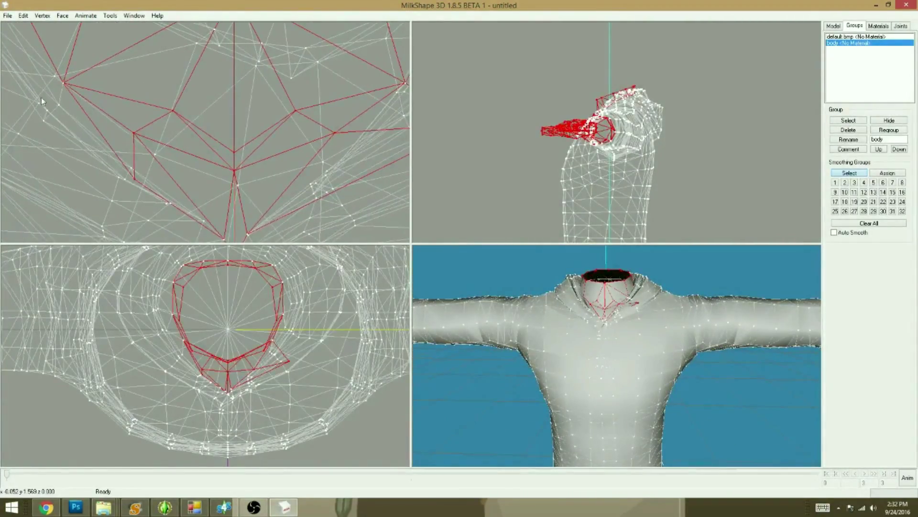
scroll(593, 287, "up", 4)
left_click_drag(597, 249, 553, 257)
scroll(621, 340, "up", 3)
left_click_drag(622, 340, 574, 363)
Step: With the body hidden, select a vertex on the right collar edge, then show the body and snap its outlying neckline vertex to it
left_click(889, 121)
left_click(889, 122)
left_click_drag(287, 119, 210, 122, "ctrl")
left_click(848, 121)
left_click(320, 95)
left_click(895, 122)
left_click_drag(598, 356, 641, 347)
left_click(249, 174)
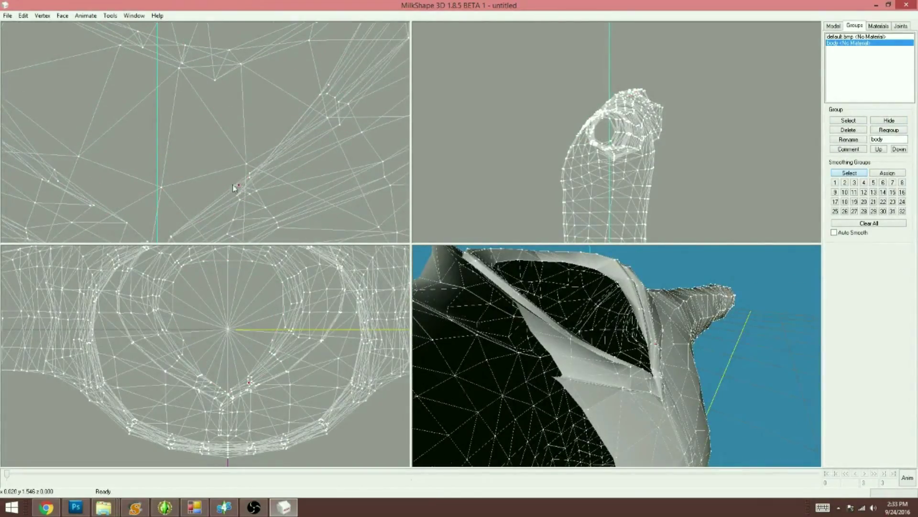
left_click(890, 121)
left_click(43, 16)
left_click(91, 301)
Step: Highlight the body group to check both sides of the V neckline, and select a collar-edge vertex left of the V point
scroll(617, 363, "down", 4)
left_click_drag(573, 378, 626, 394)
left_click_drag(192, 192, 271, 131, "ctrl")
left_click(848, 121)
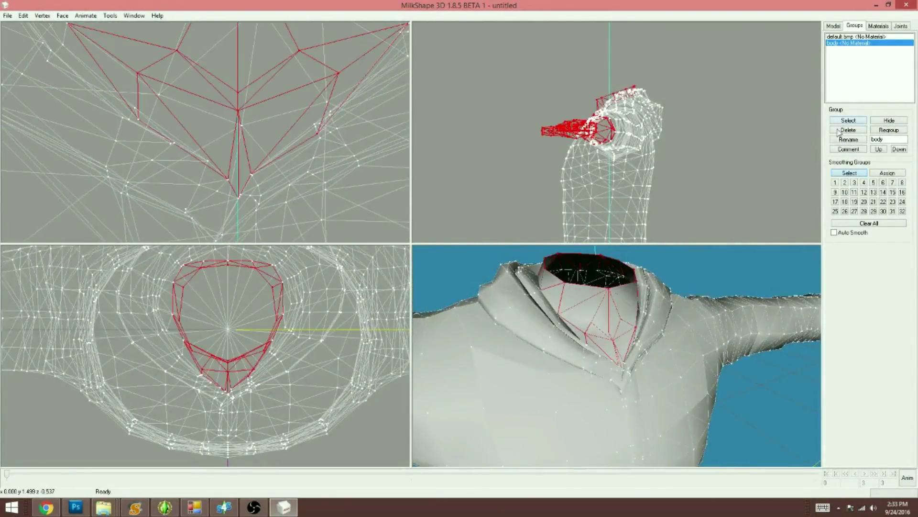
scroll(574, 383, "down", 2)
scroll(565, 403, "up", 3)
left_click(238, 197)
left_click_drag(565, 392, 607, 387)
left_click(848, 121)
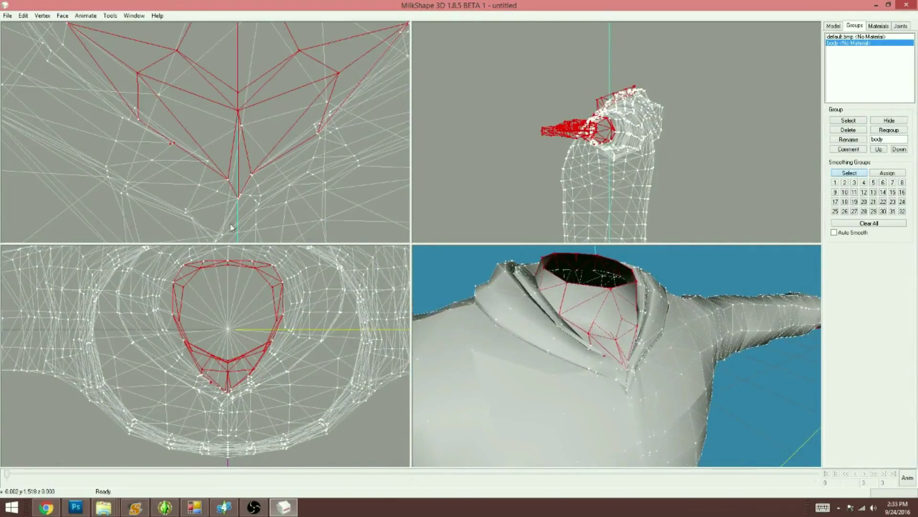
Step: Turn off the wireframe overlay in the 3D view and examine the fitted hood and neckline from several angles
left_click(171, 143)
mouse_move(549, 390)
left_mouse_down()
mouse_move(494, 420)
mouse_move(454, 426)
mouse_move(603, 418)
mouse_move(642, 400)
mouse_move(549, 381)
left_mouse_up()
right_click(559, 383)
left_click(588, 202)
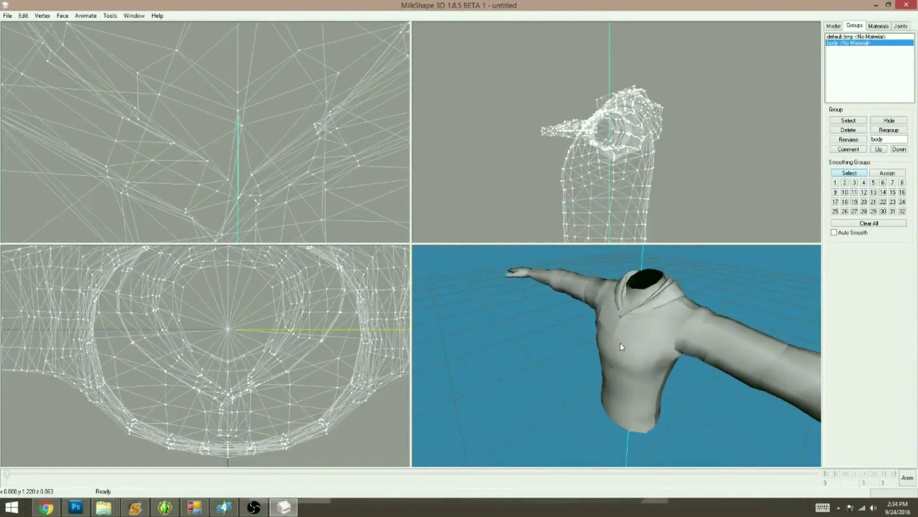
left_click_drag(622, 344, 672, 349)
left_click_drag(662, 295, 640, 398)
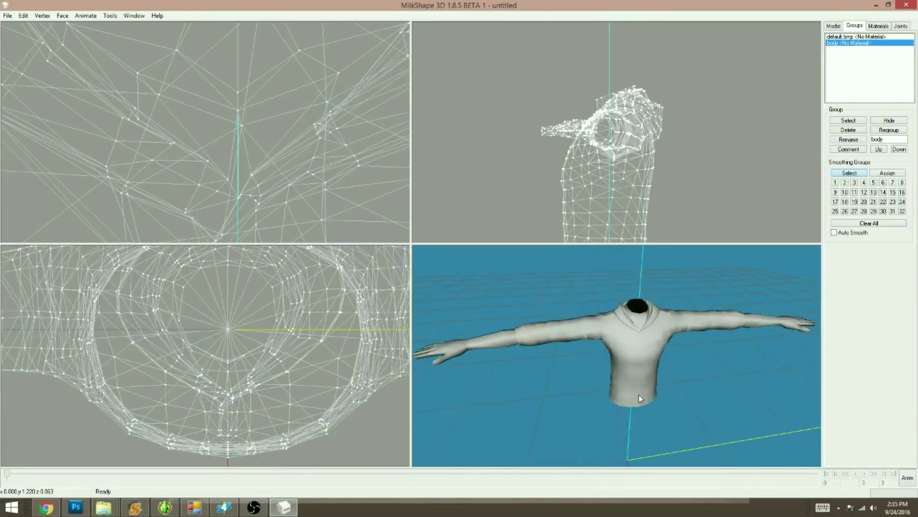
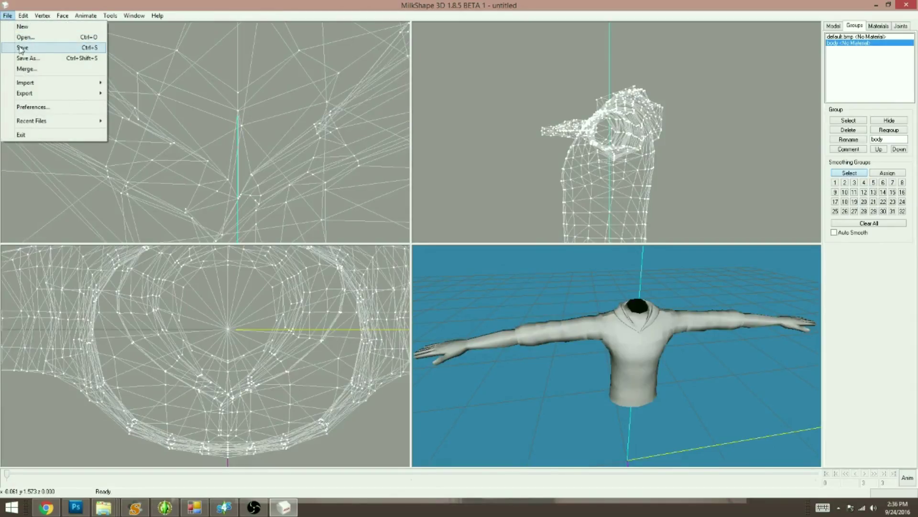
Step: Save the model as mesh in MS3D format in the EP01SweaterHoodieHenley folder
left_click(22, 48)
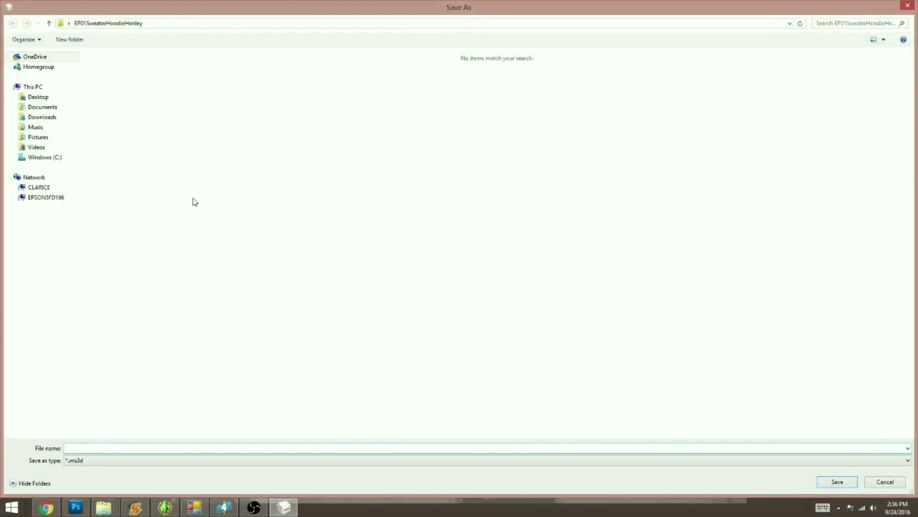
type("mesh")
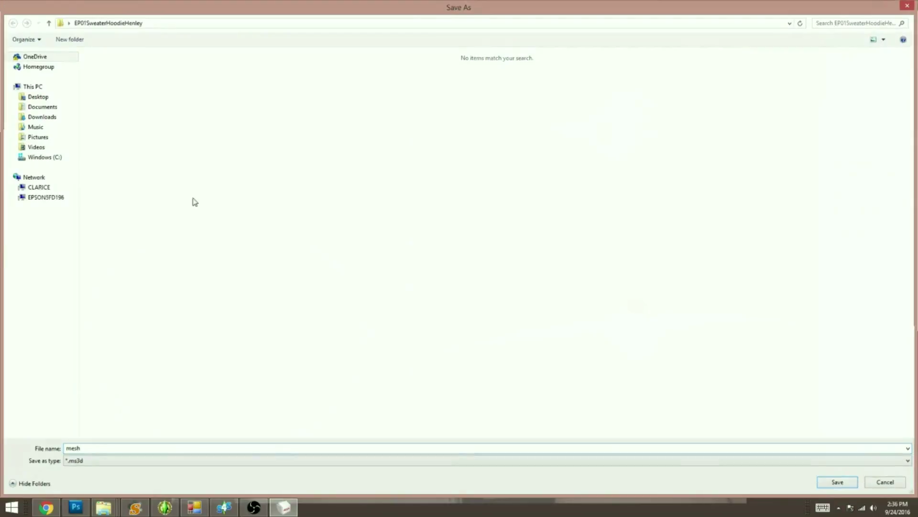
key("Return")
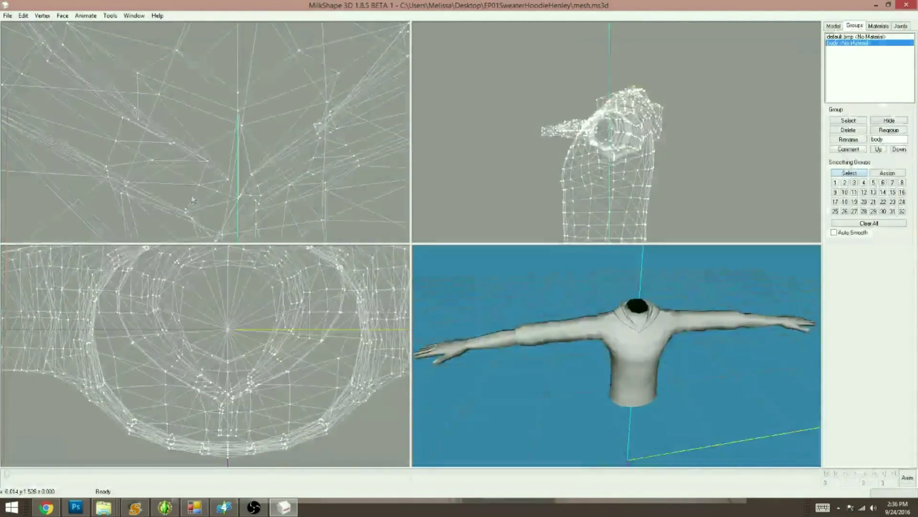
Step: Export the model with Sims2 UniMesh Exporter V4.09 as MDP_4t2_AM_SweaterHoodieHenley_MESH
left_click(7, 16)
mouse_move(33, 94)
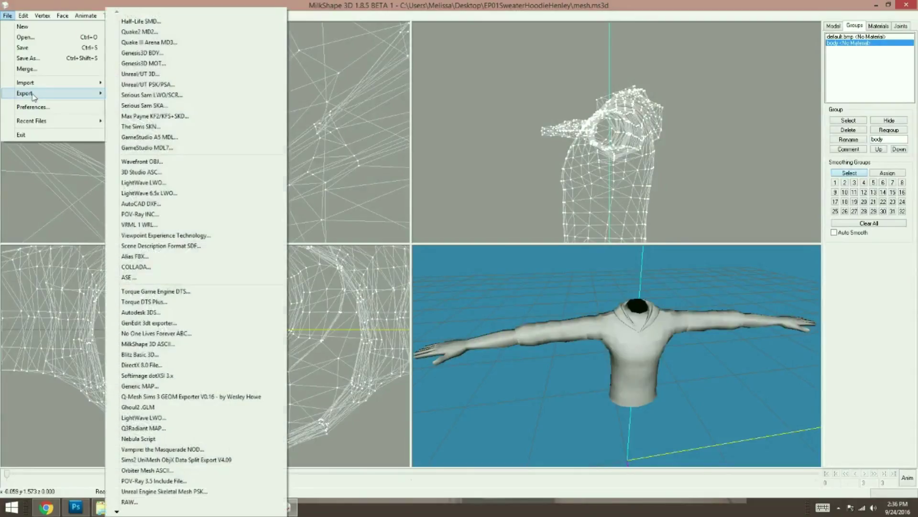
mouse_move(131, 512)
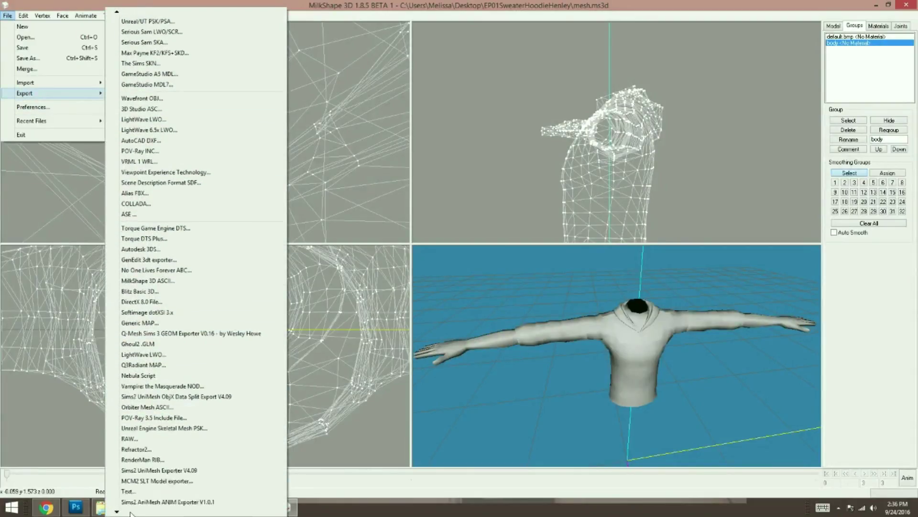
left_click(153, 438)
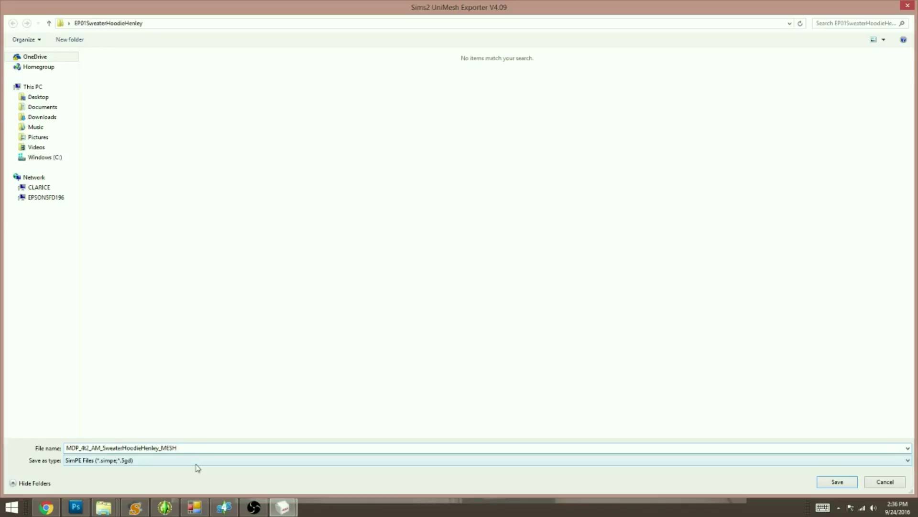
left_click_drag(185, 449, 59, 440)
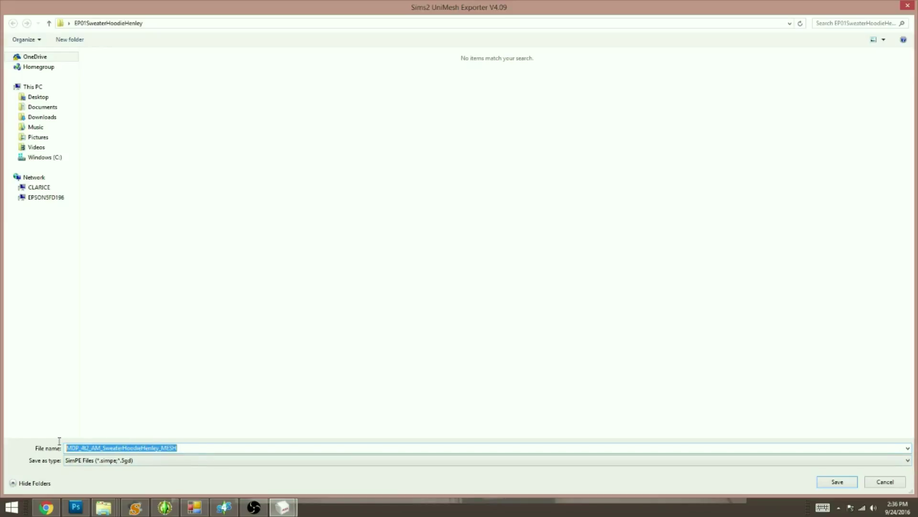
right_click(85, 447)
left_click(38, 348)
left_click(182, 447)
left_click(837, 482)
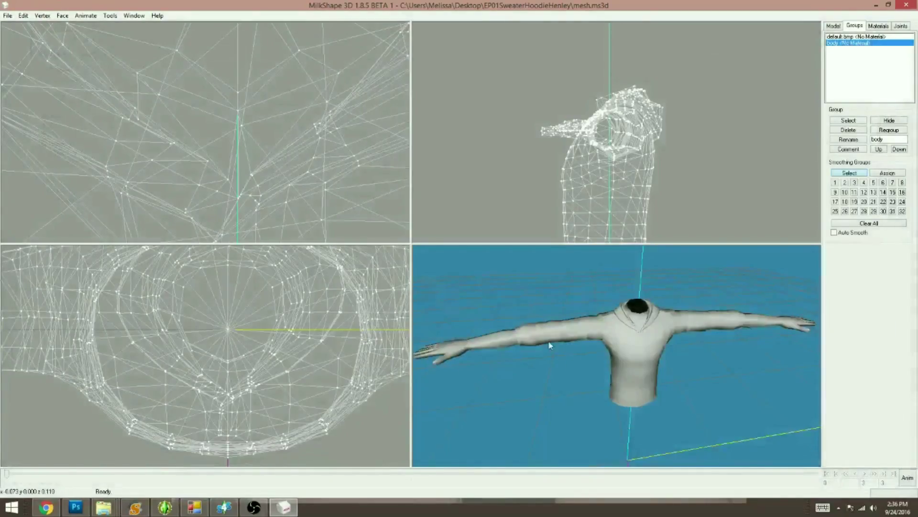
Step: In a new MilkShape 3D window, import MDP_4t2_AM_SweaterHoodieHenley_MESH.simpe with Sims2 UniMesh Import V4.09
left_click_drag(550, 345, 531, 363)
left_click(876, 5)
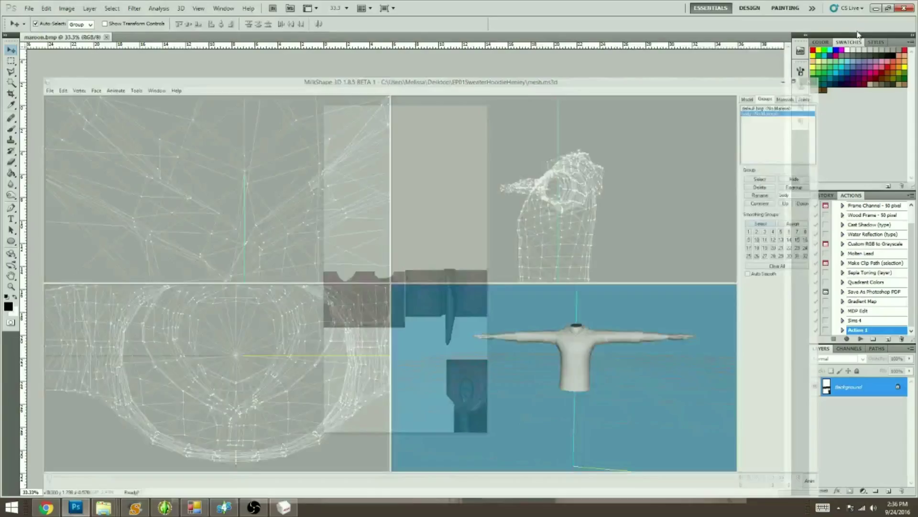
left_click(876, 7)
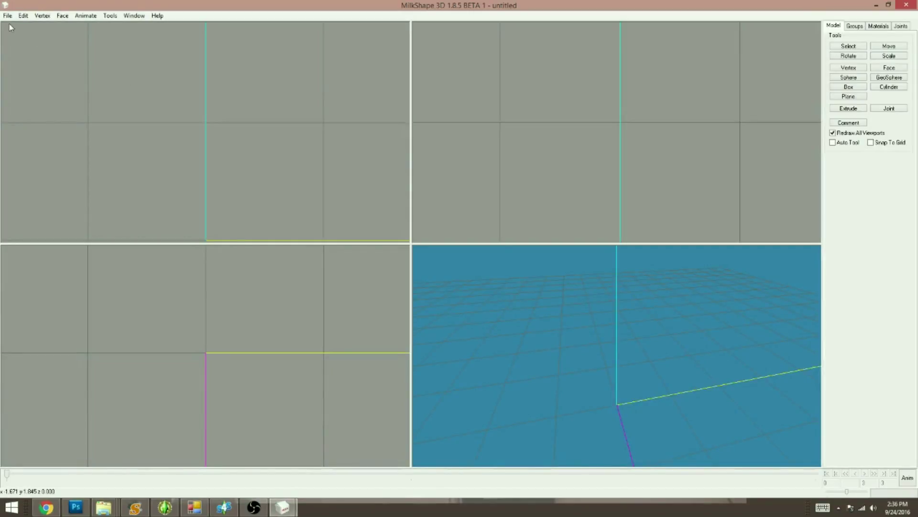
left_click(7, 15)
mouse_move(48, 82)
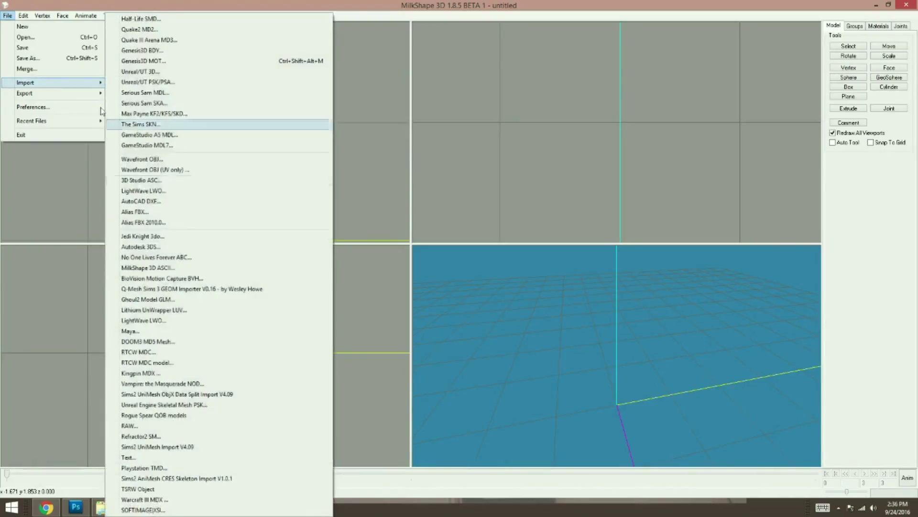
left_click(186, 447)
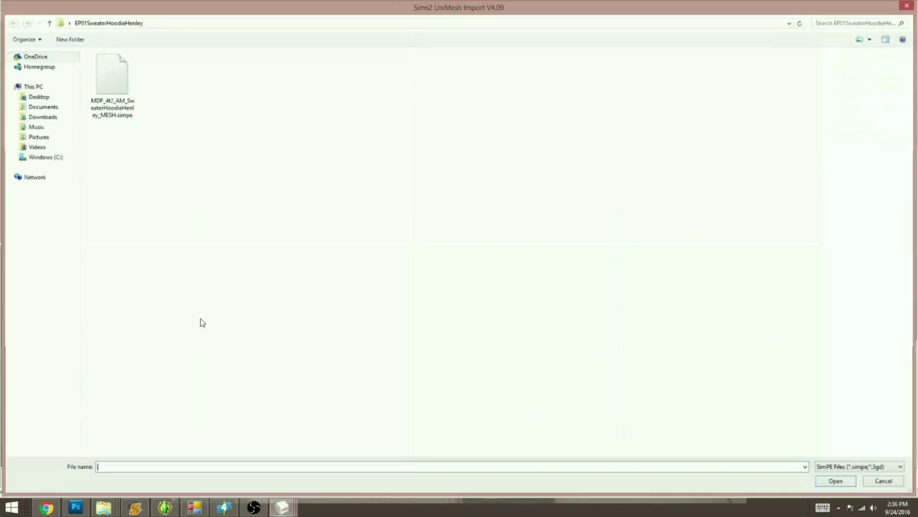
double_click(112, 76)
Step: Examine the imported mesh in the 3D view and compare its shading with the saved mesh.ms3d, ending on mesh.ms3d
left_click_drag(559, 382, 668, 296)
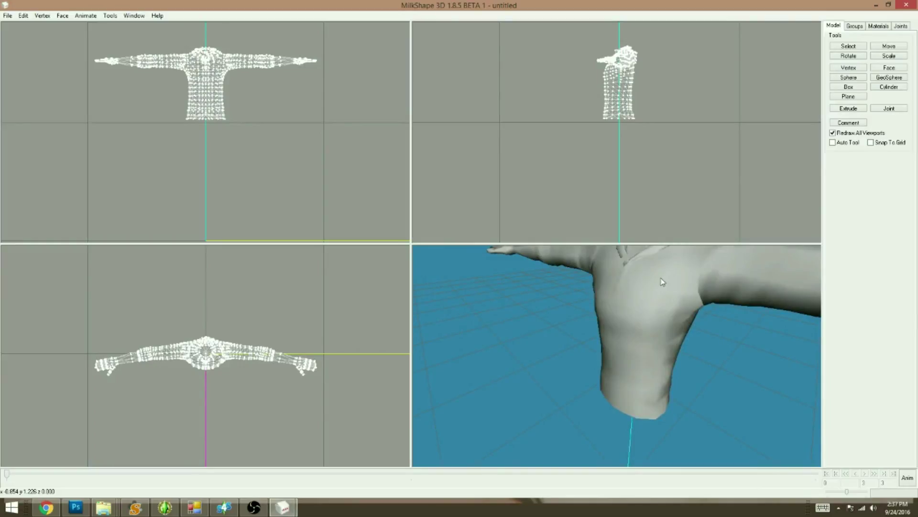
left_click_drag(633, 333, 624, 362)
scroll(624, 361, "up", 2)
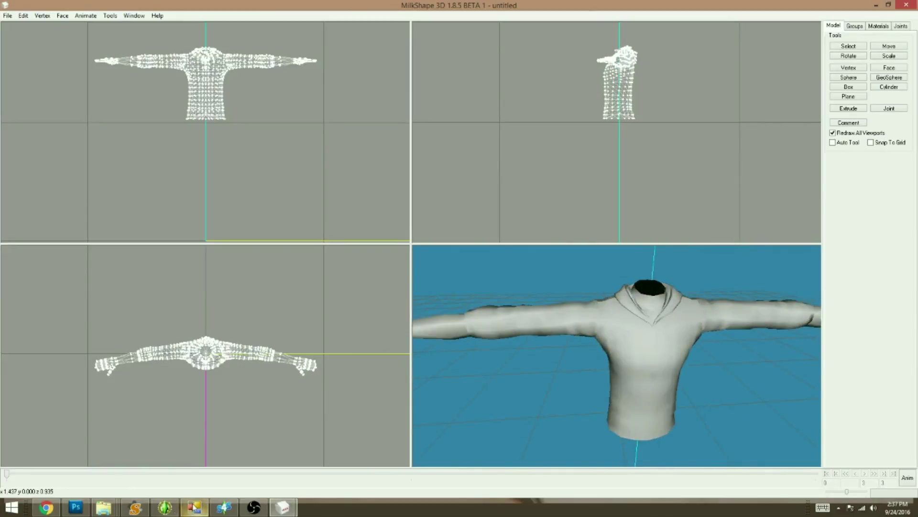
left_click(249, 452)
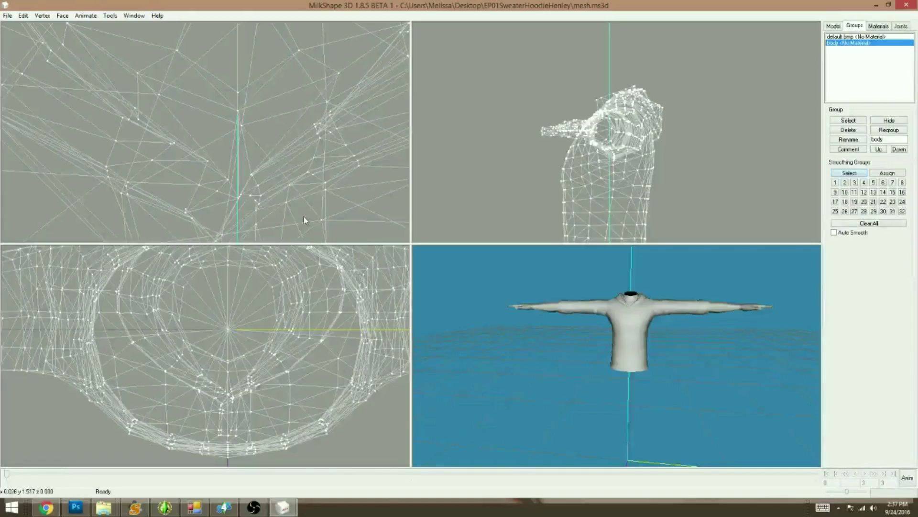
left_click_drag(616, 380, 602, 313)
scroll(602, 314, "up", 2)
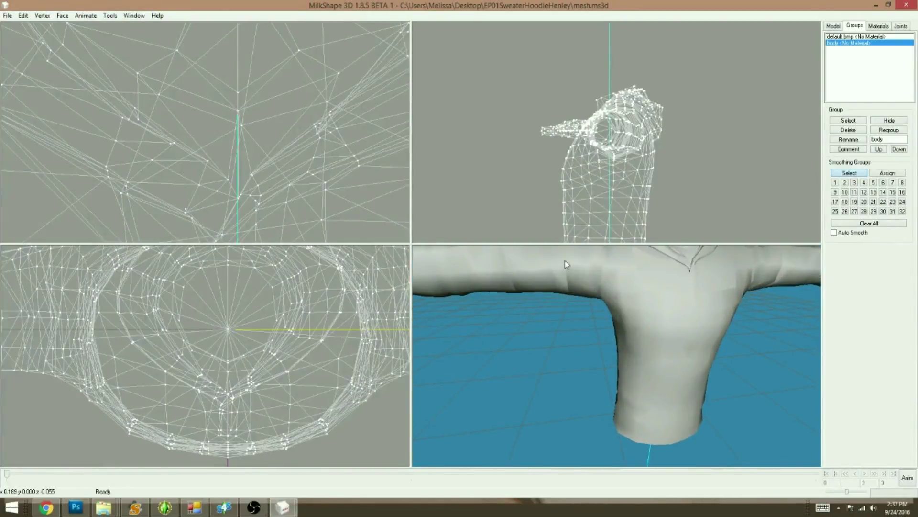
mouse_move(282, 507)
left_click(330, 452)
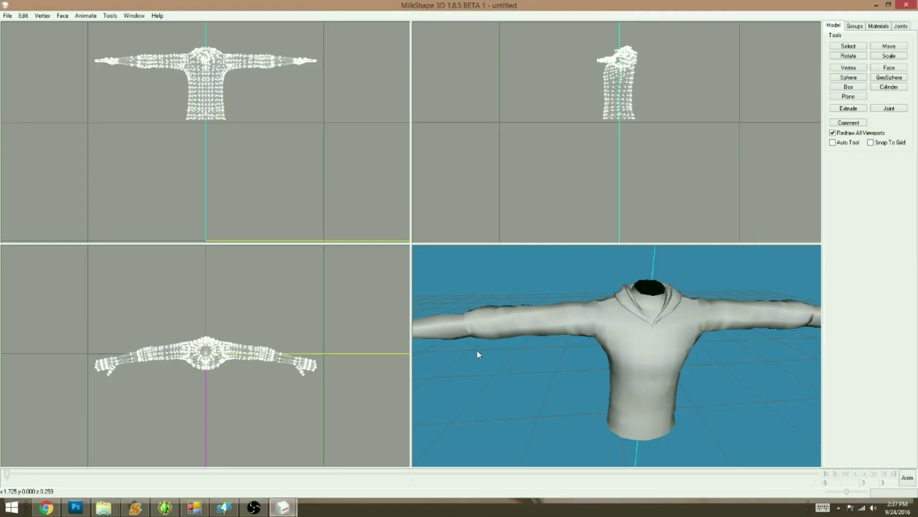
left_click_drag(533, 371, 493, 391)
mouse_move(282, 507)
left_click(225, 406)
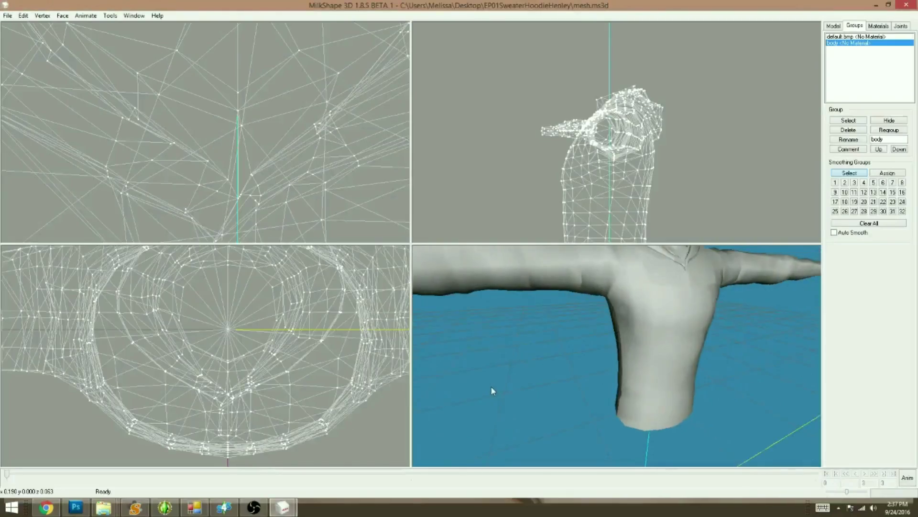
Step: Reset the front and top views of the saved mesh and turn on the wireframe overlay in the 3D view
right_click(123, 174)
left_click(187, 335)
right_click(172, 339)
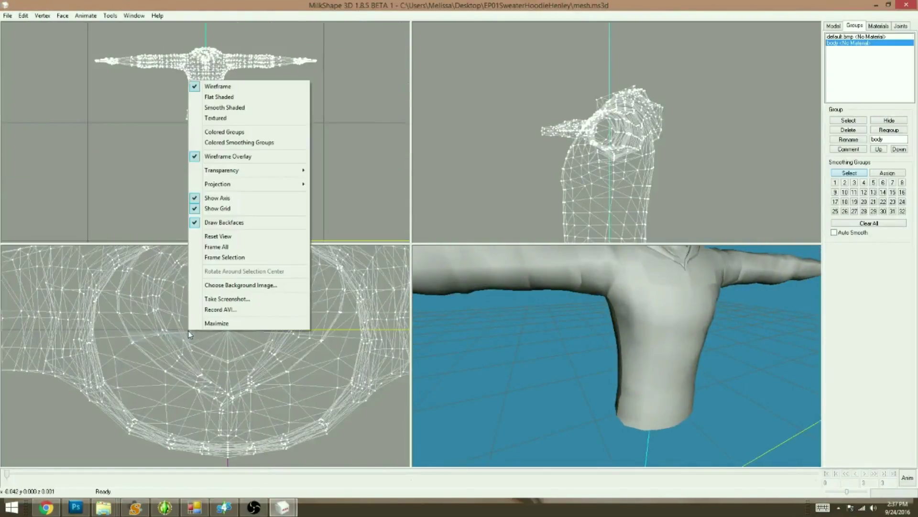
left_click(200, 245)
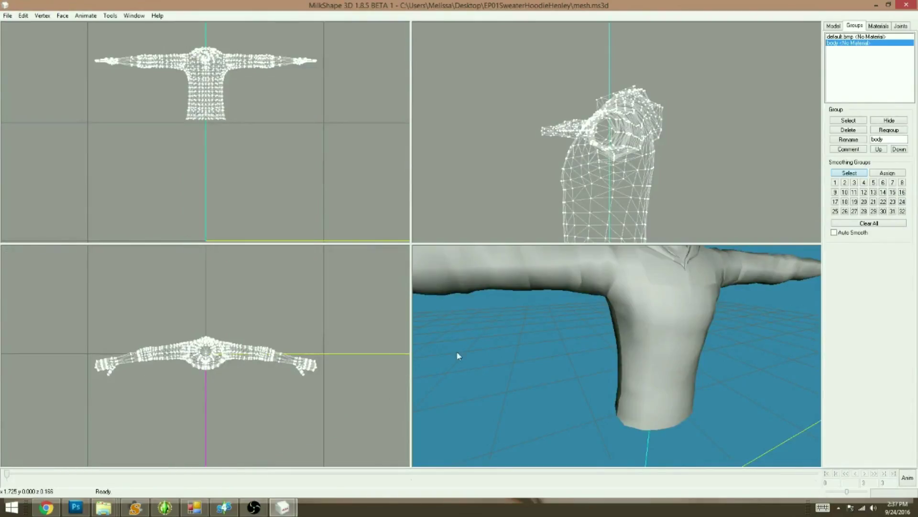
right_click(498, 331)
left_click(530, 152)
left_click_drag(553, 375, 546, 335)
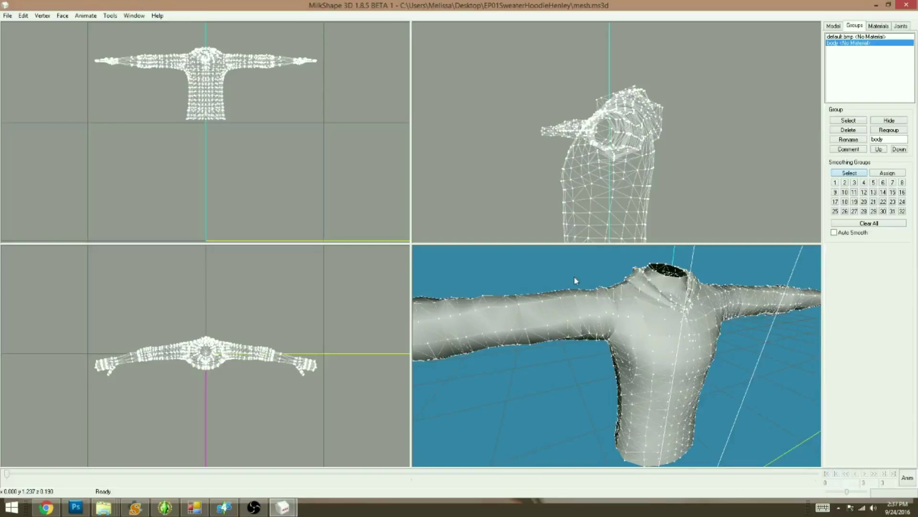
Step: Select the vertices of the sleeve on the left of the front view, frame them there, and clear the selection
left_click_drag(135, 45, 182, 74)
right_click(176, 83)
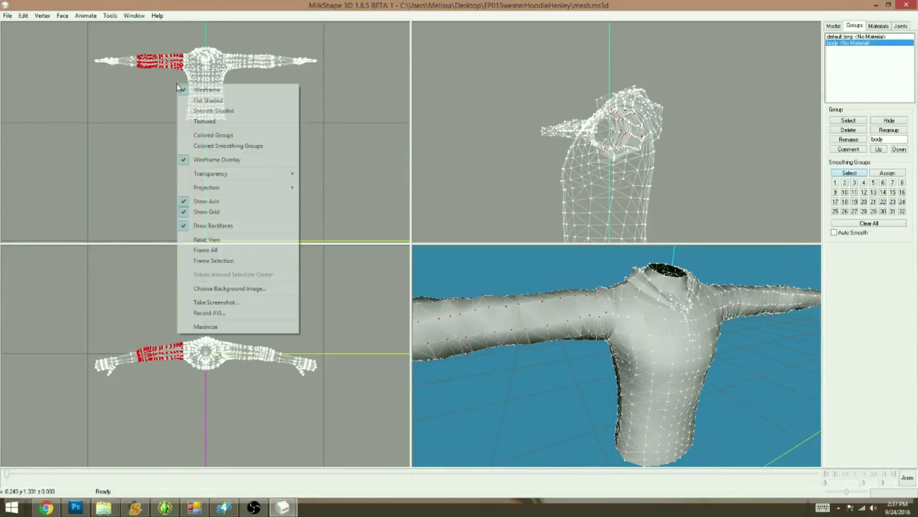
left_click(211, 261)
left_click(294, 220)
left_click_drag(255, 188, 242, 205, "ctrl")
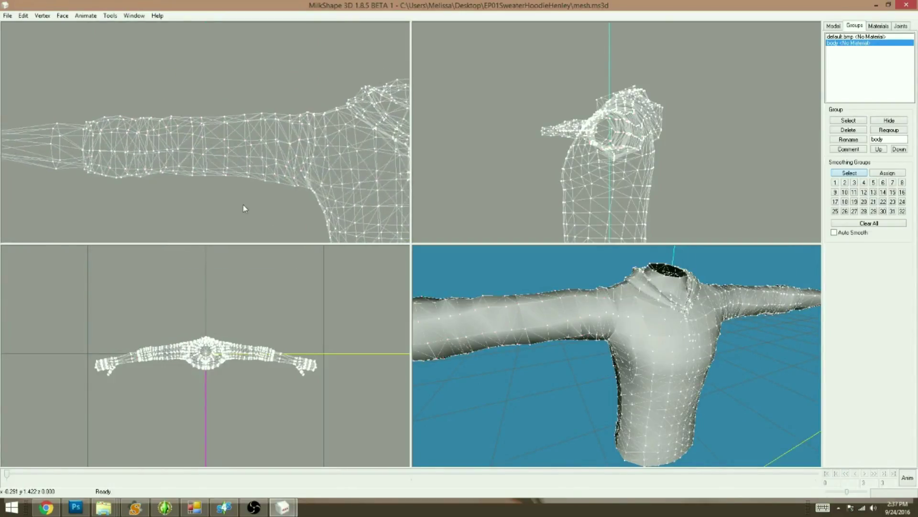
Step: Apply Cat's Normal Smoother to a vertex ring on the upper part of that sleeve and hide the wireframe overlay
left_click_drag(243, 117, 254, 174)
left_click_drag(258, 116, 269, 180)
left_click_drag(562, 324, 557, 305)
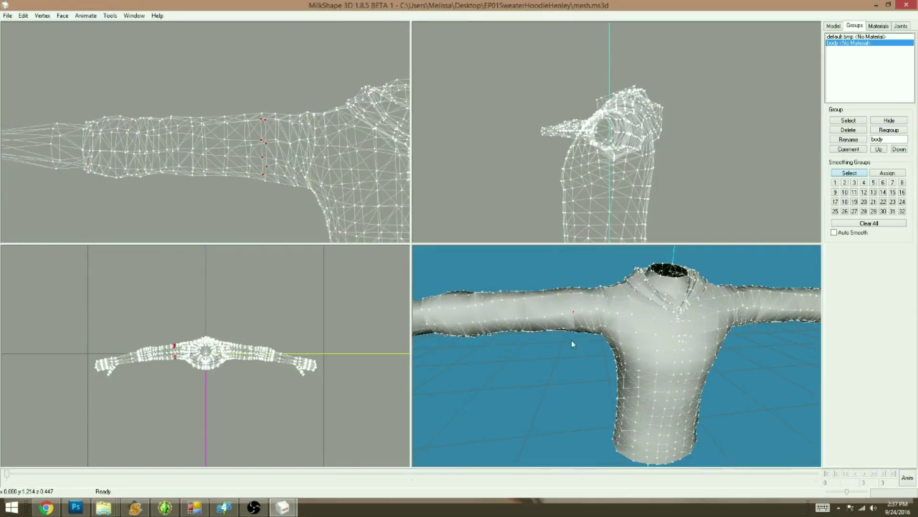
left_click(43, 15)
left_click(47, 161)
right_click(576, 366)
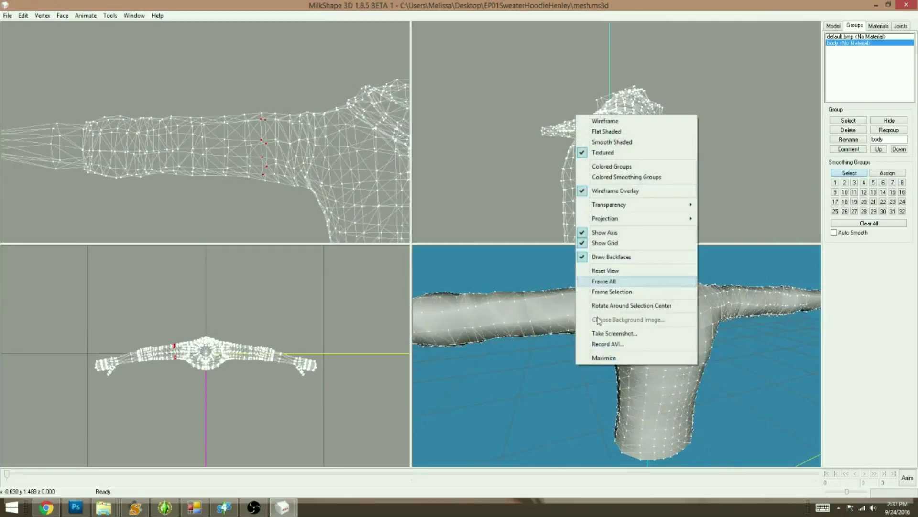
left_click(615, 190)
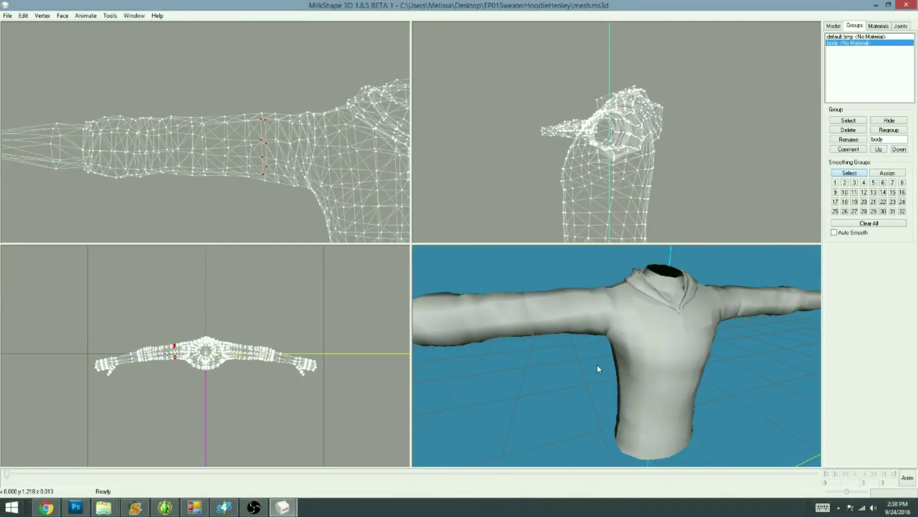
Step: Show the wireframe overlay and apply Cat's Normal Smoother to a vertex ring around the middle of the same sleeve
right_click(513, 330)
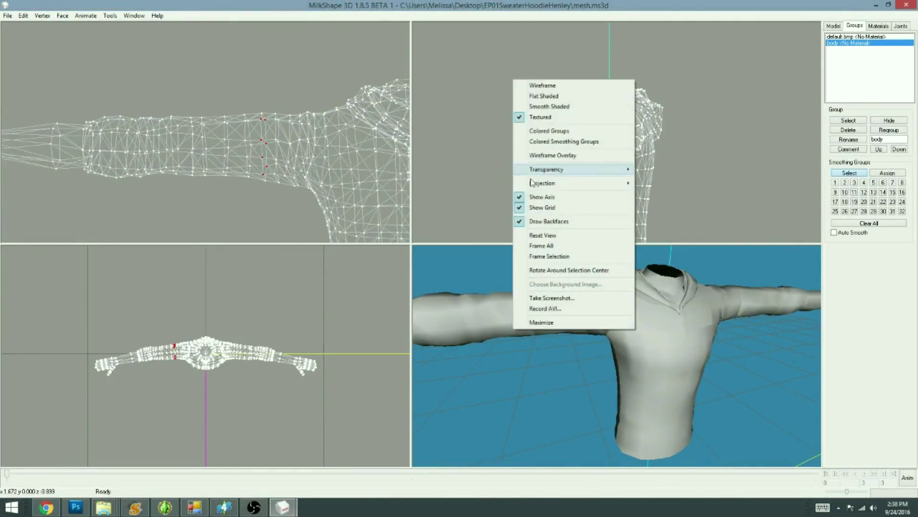
left_click(550, 156)
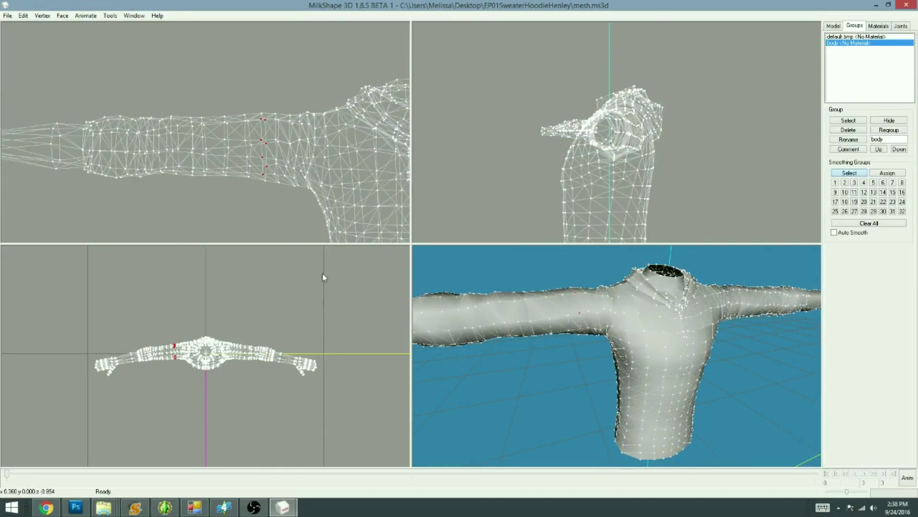
left_click_drag(192, 118, 211, 176)
left_click(44, 17)
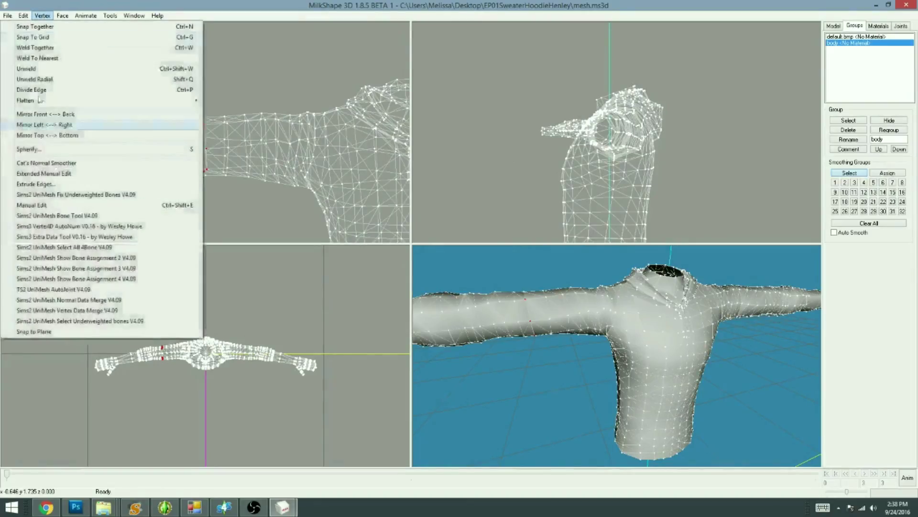
left_click(66, 162)
Step: Turn off the wireframe overlay and examine the shading of the smoothed sleeve and torso from several angles
right_click(516, 371)
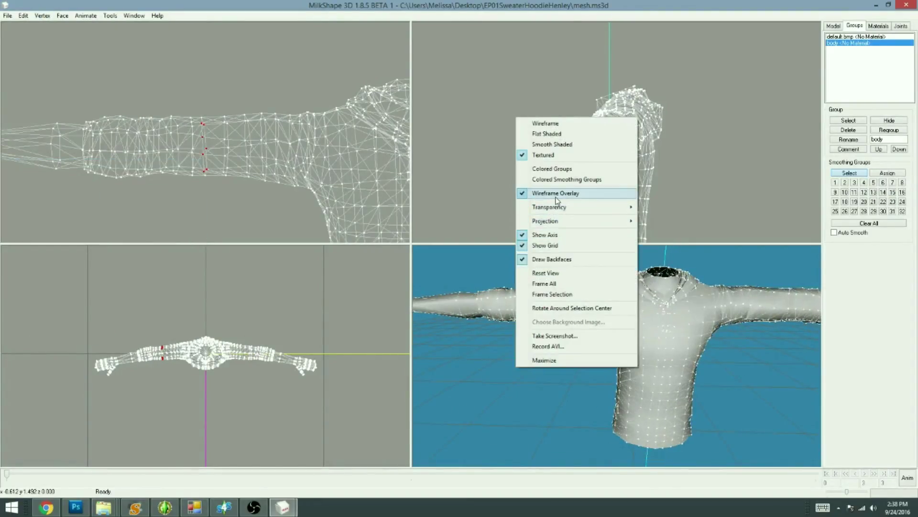
left_click(535, 196)
left_click_drag(542, 386, 565, 390)
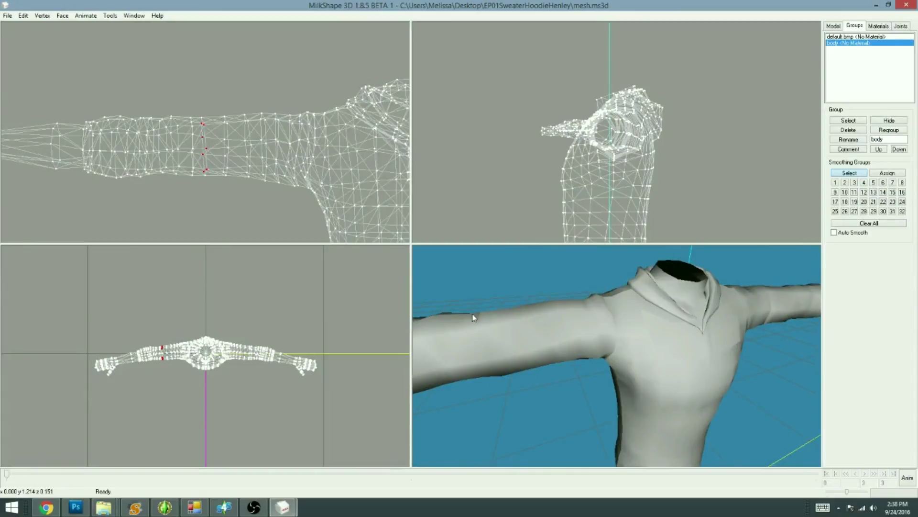
left_click_drag(482, 323, 584, 402)
scroll(557, 409, "up", 4)
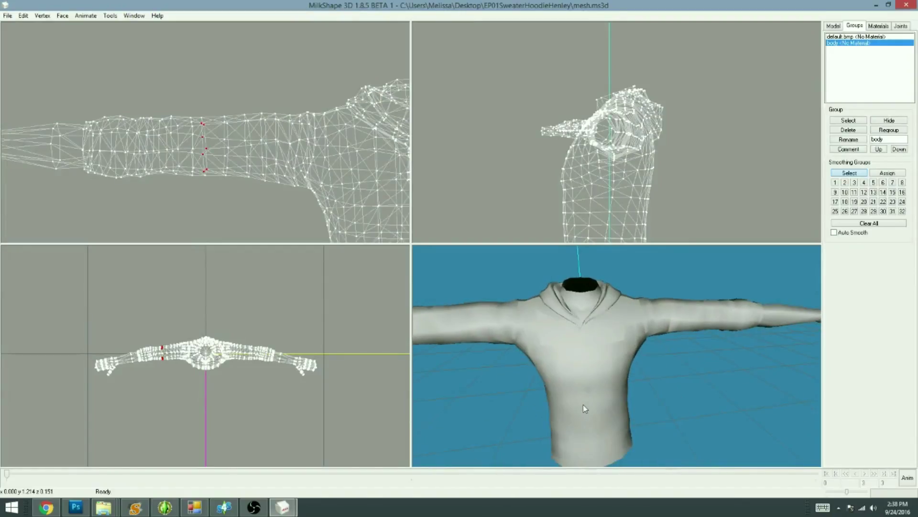
Step: Show the wireframe overlay and select the vertices at the shoulder and upper chest on the left of the front view
left_click_drag(362, 214, 293, 216, "ctrl")
right_click(663, 372)
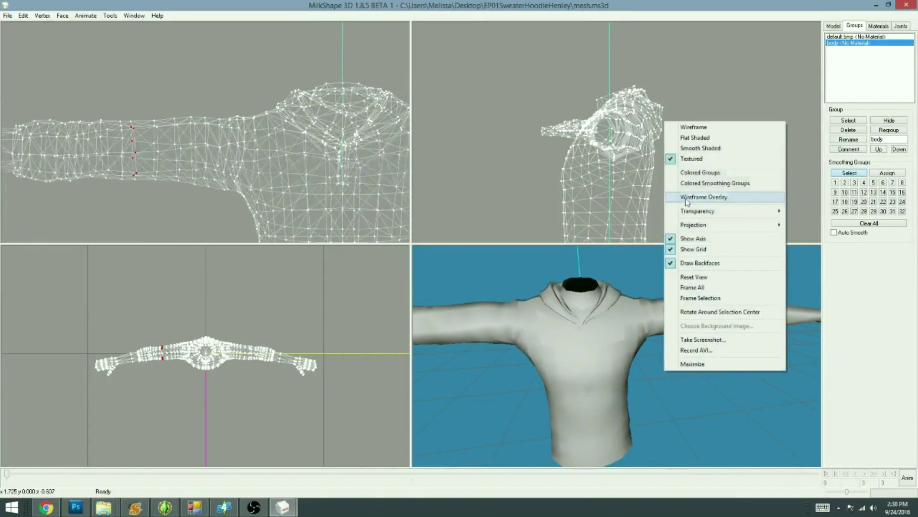
left_click(694, 195)
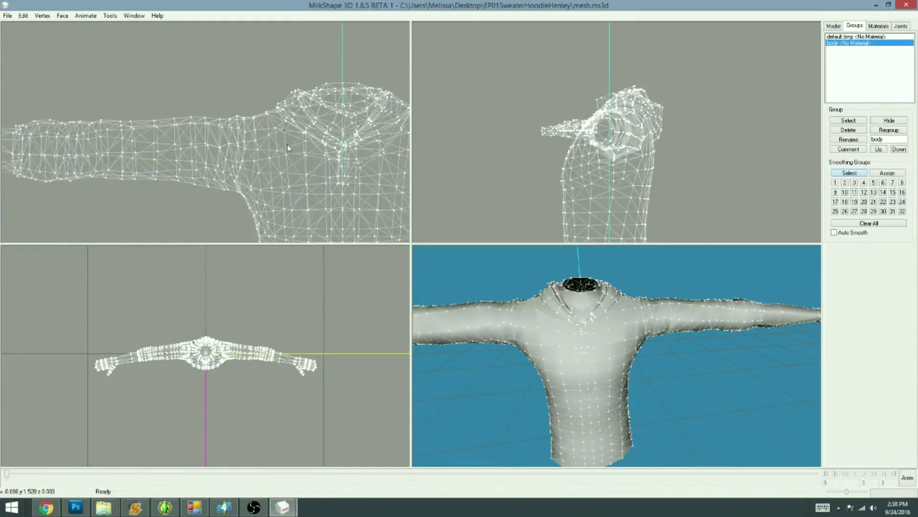
left_click(274, 129)
left_click_drag(280, 167, 282, 177, "shift")
left_click(42, 15)
left_click(62, 172)
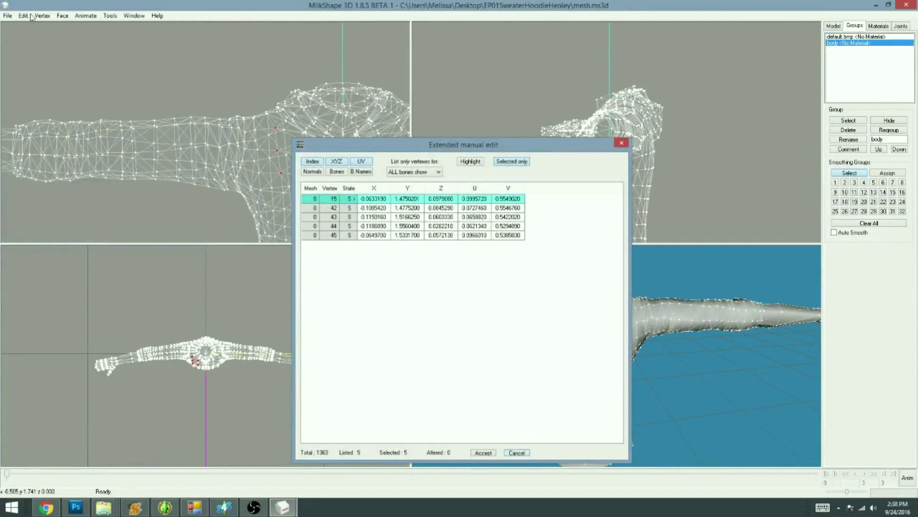
left_click(621, 143)
Step: Apply Cat's Normal Smoother to the selected shoulder and chest vertices and hide the wireframe overlay to check the shading
left_click(42, 16)
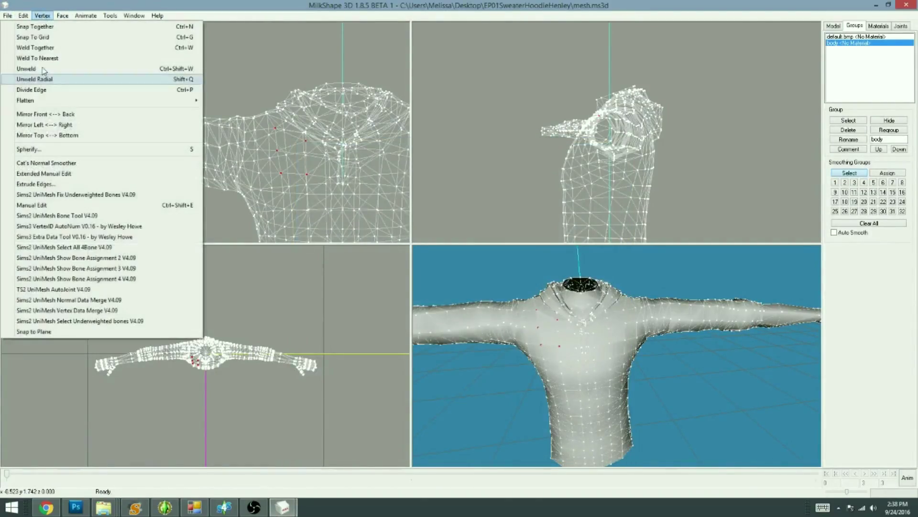
left_click(54, 165)
right_click(529, 389)
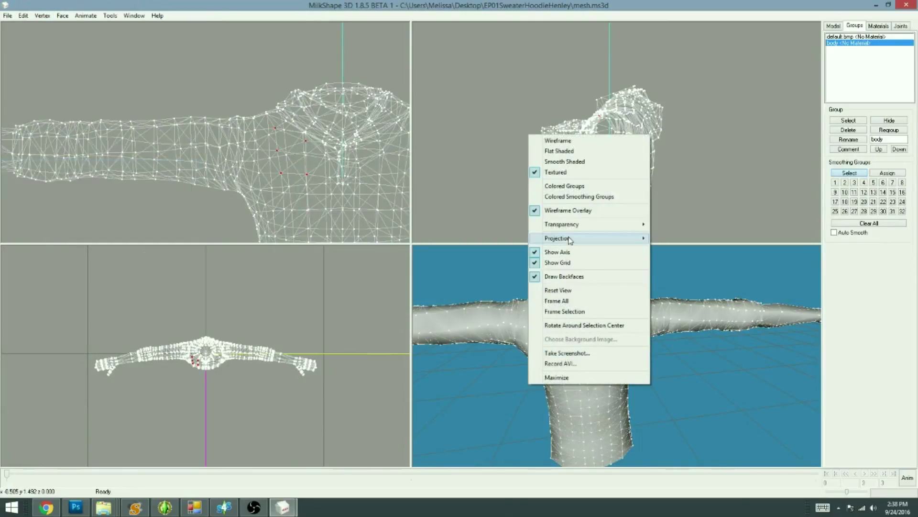
left_click(550, 208)
mouse_move(559, 373)
left_mouse_down()
mouse_move(529, 373)
mouse_move(584, 372)
mouse_move(613, 314)
mouse_move(616, 388)
mouse_move(660, 342)
left_mouse_up()
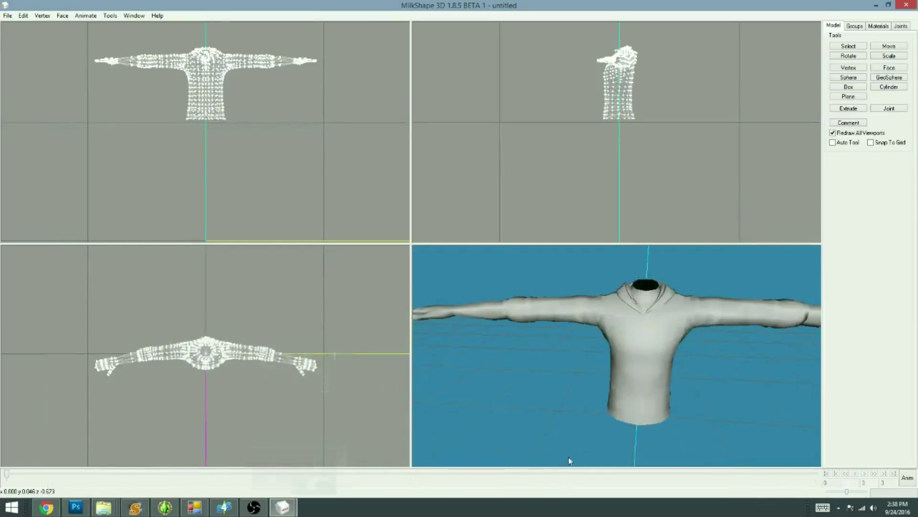
Step: Hide the body group and show the wireframe overlay with the 3D view turned toward the hood's neckline
left_click_drag(646, 397, 619, 417)
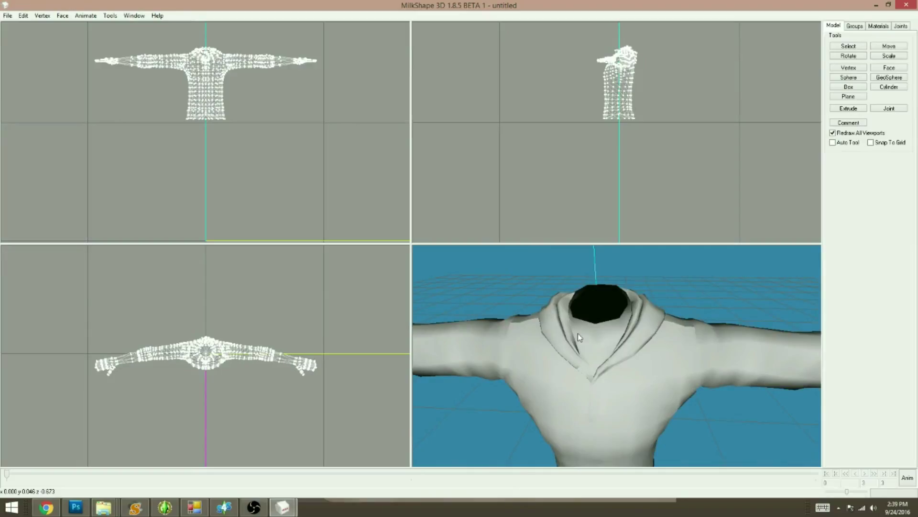
left_click(854, 27)
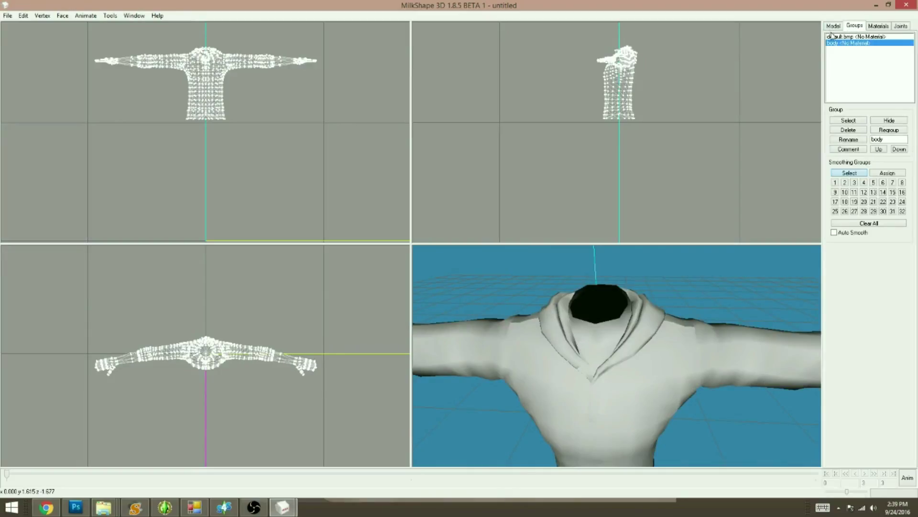
left_click(896, 123)
left_click_drag(576, 435, 522, 382)
right_click(557, 413)
left_click(611, 236)
Step: Select the vertices around the hood's neckline and frame them in the front view
left_click(834, 26)
left_click_drag(193, 40, 225, 66)
right_click(225, 66)
left_click(258, 296)
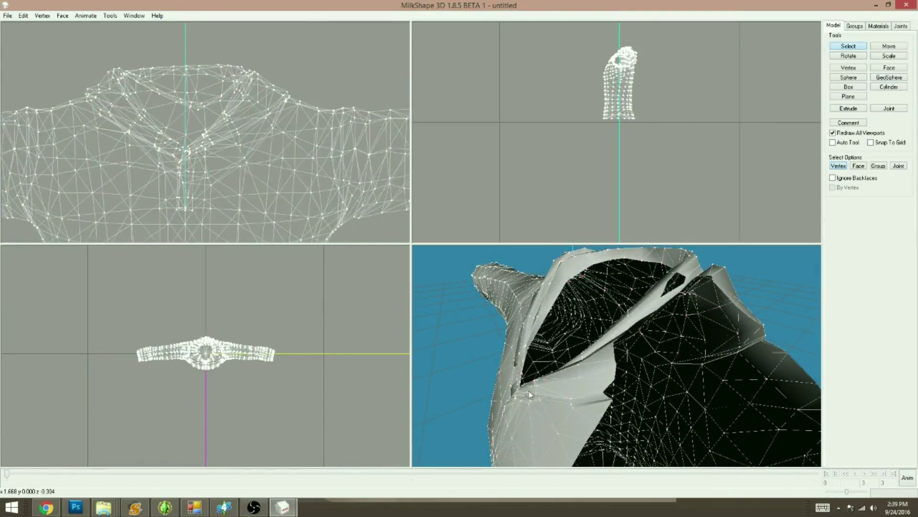
Step: Select a small vertex cluster beside the neckline opening in the front view and snap it
left_click_drag(529, 408, 575, 387)
scroll(576, 386, "up", 5)
left_click_drag(164, 137, 165, 139)
left_click(42, 16)
left_click(48, 37)
Step: Select the vertices near the centre of the hood's neckline and frame them close up in the front view
left_click_drag(535, 436, 633, 424)
left_click_drag(198, 126, 211, 138)
right_click(210, 138)
left_click(245, 317)
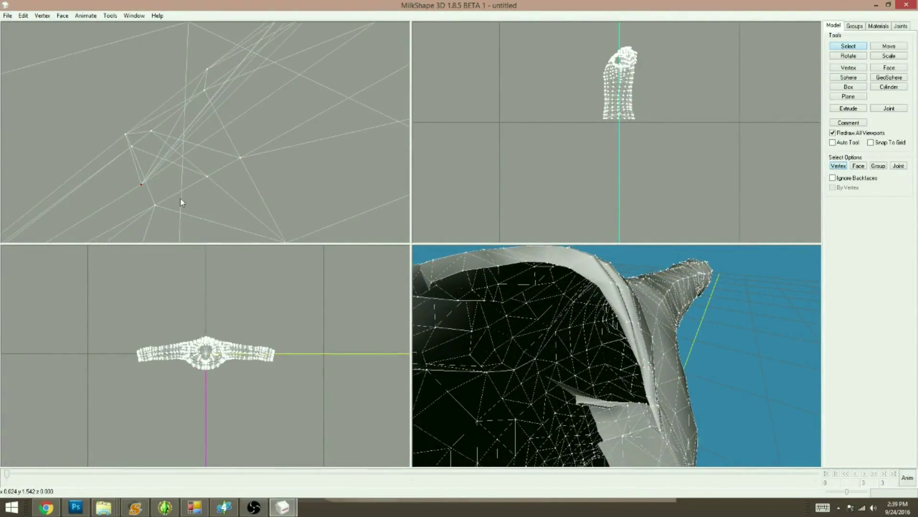
Step: Reframe the hood in the front view and apply Cat's Normal Smoother to its selected neckline vertices
left_click(8, 15)
scroll(574, 329, "down", 3)
left_click_drag(609, 376, 586, 382)
right_click(205, 110)
left_click(235, 265)
right_click(229, 60)
left_click_drag(179, 35, 215, 95)
left_click(265, 237)
left_click_drag(569, 370, 469, 373)
left_click(42, 16)
left_click(52, 162)
Step: Examine the cuff of the sleeve on the right of the front view and the shading of the whole shirt
left_click_drag(613, 283, 644, 342)
scroll(643, 342, "down", 3)
left_click_drag(316, 182, 9, 165, "ctrl")
left_click_drag(717, 356, 598, 354)
scroll(641, 362, "up", 2)
left_click_drag(257, 169, 267, 177)
left_click_drag(617, 373, 670, 416)
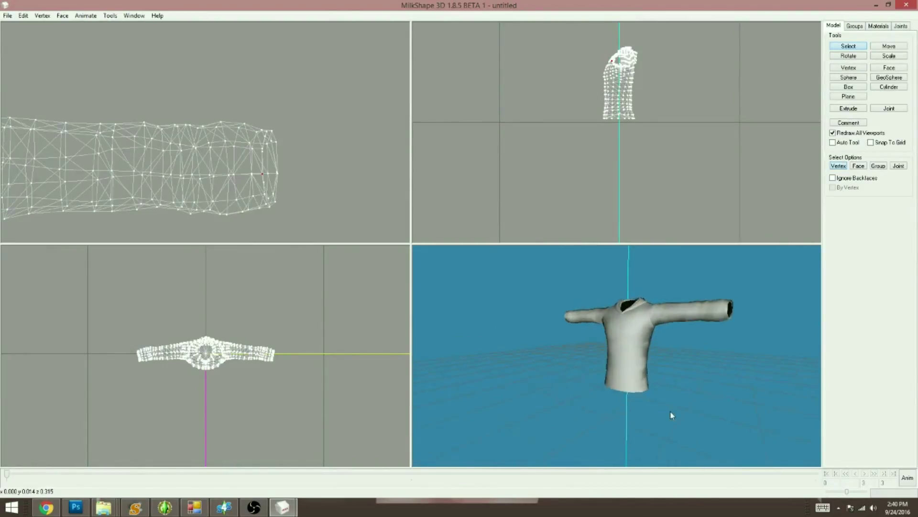
Step: Frame the whole mesh, select the torso's side vertices on the right of the front view, and show the wireframe overlay
right_click(115, 186)
left_click(158, 354)
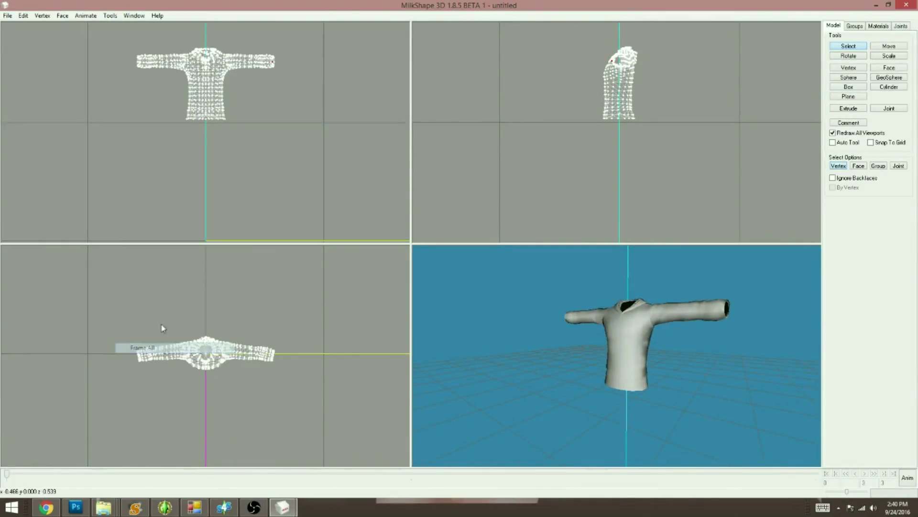
left_click_drag(217, 74, 238, 131)
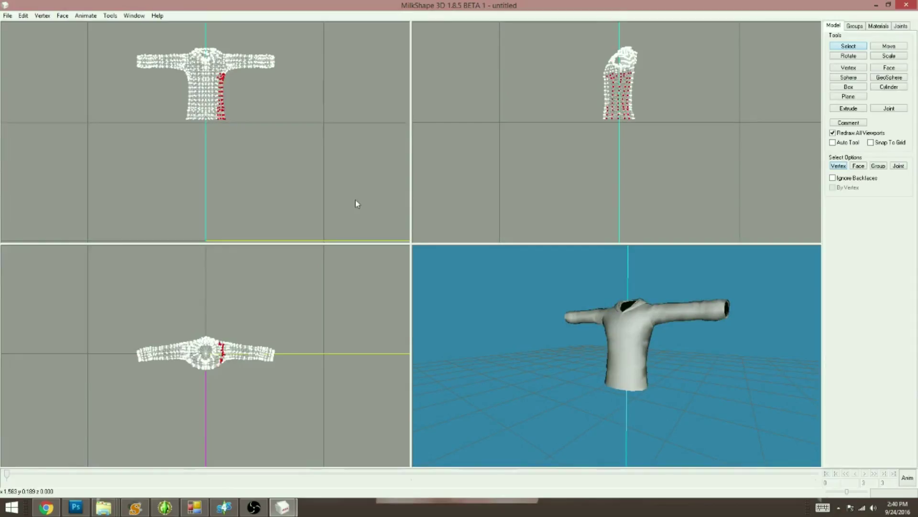
left_click_drag(591, 369, 550, 355)
right_click(590, 368)
left_click(622, 194)
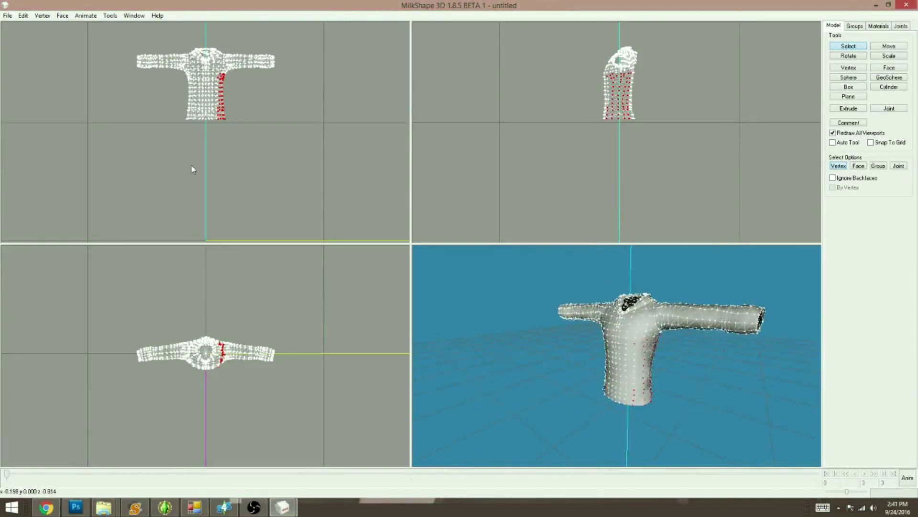
Step: Select the vertices down the middle of the torso in the side view and check them in 3D
left_click_drag(615, 72, 625, 129)
left_click_drag(641, 359, 473, 365)
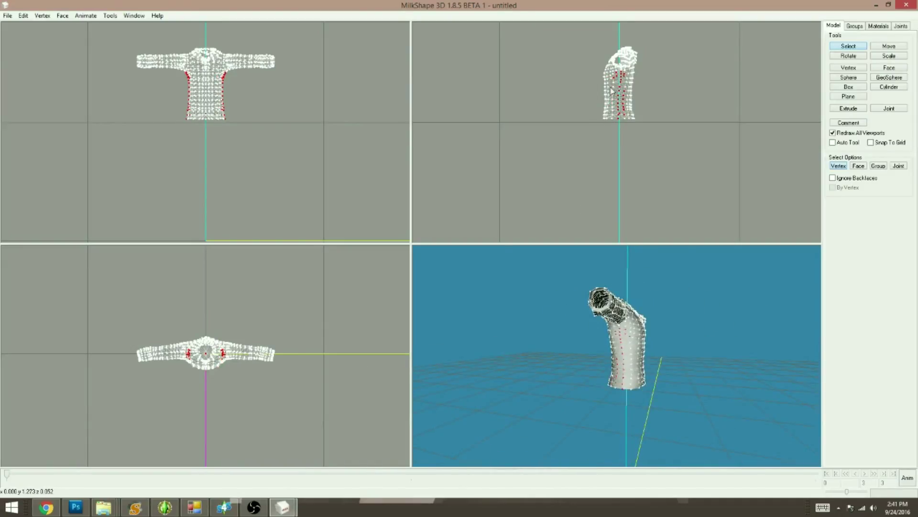
left_click_drag(620, 388, 550, 383)
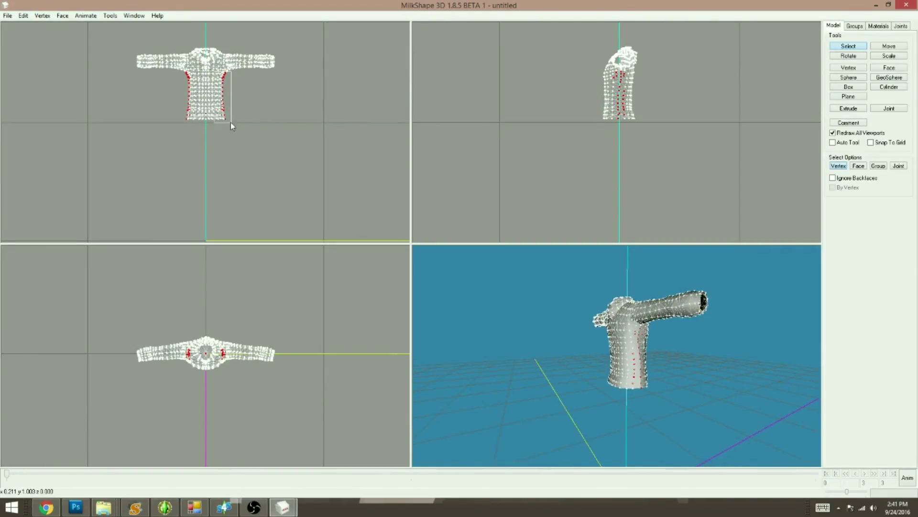
Step: Reselect the torso's side vertices on the right of the front view and apply Cat's Normal Smoother to them
left_click_drag(230, 123, 230, 123)
left_click_drag(505, 341, 689, 354)
left_click(50, 18)
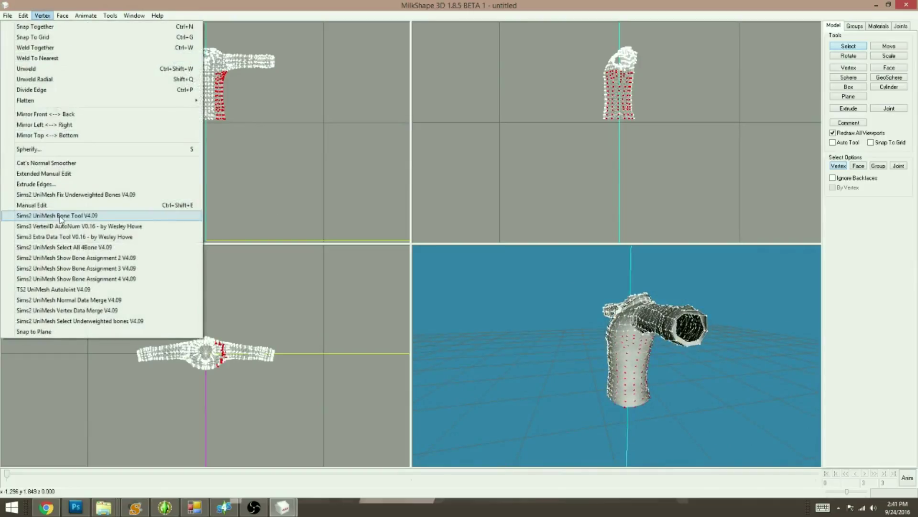
left_click(57, 162)
left_click_drag(580, 393, 627, 390)
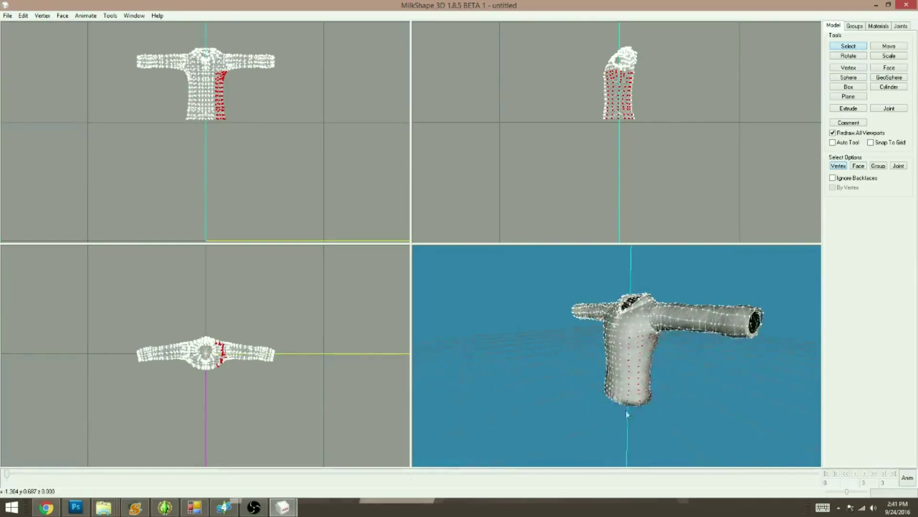
Step: Narrow the selection to the torso's outermost side vertices above the hem and apply Cat's Normal Smoother again
left_click_drag(641, 424, 611, 378, "shift")
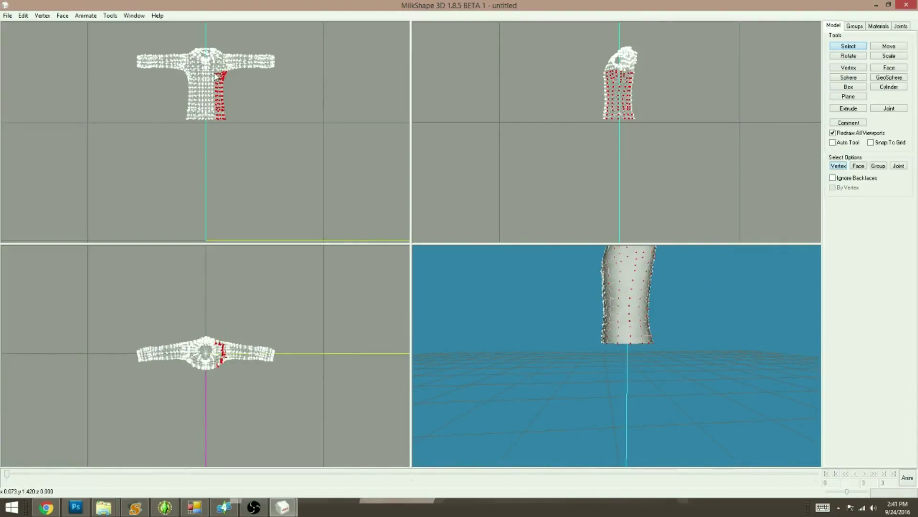
left_click_drag(550, 342, 546, 311)
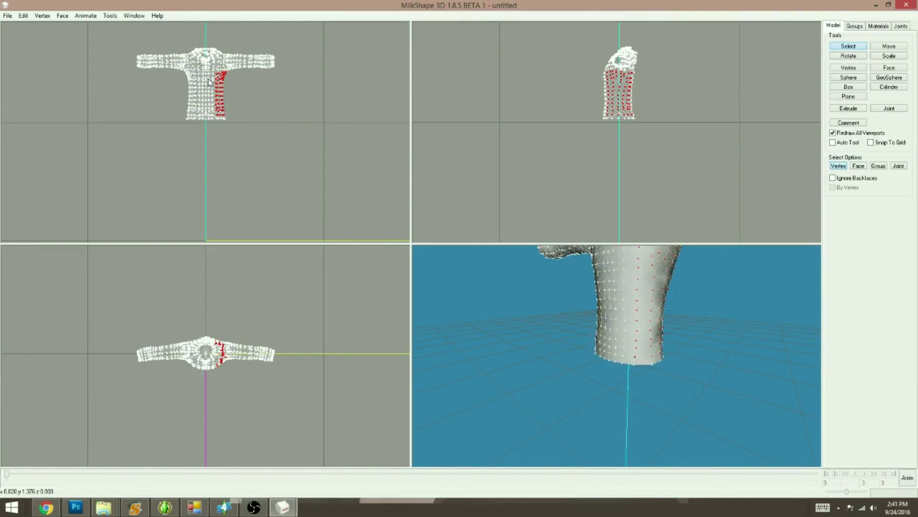
left_click_drag(216, 72, 230, 114)
left_click_drag(550, 344, 598, 395)
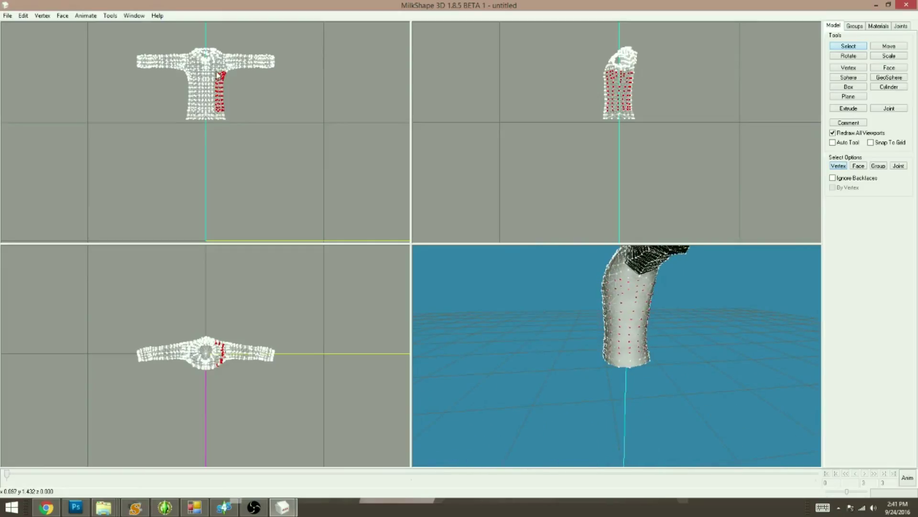
left_click_drag(227, 114, 230, 114)
left_click_drag(604, 325, 662, 371)
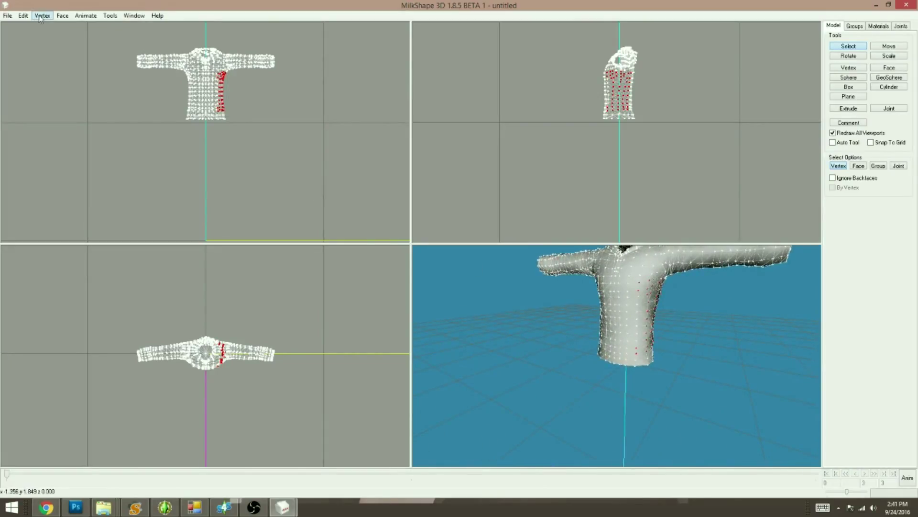
left_click(42, 15)
left_click(58, 163)
Step: Turn off the wireframe overlay and examine the smoothed torso side from several angles
mouse_move(565, 352)
left_mouse_down()
mouse_move(609, 387)
mouse_move(536, 396)
mouse_move(623, 406)
mouse_move(658, 288)
mouse_move(666, 332)
mouse_move(757, 336)
mouse_move(656, 335)
left_mouse_up()
right_click(609, 386)
left_click(652, 216)
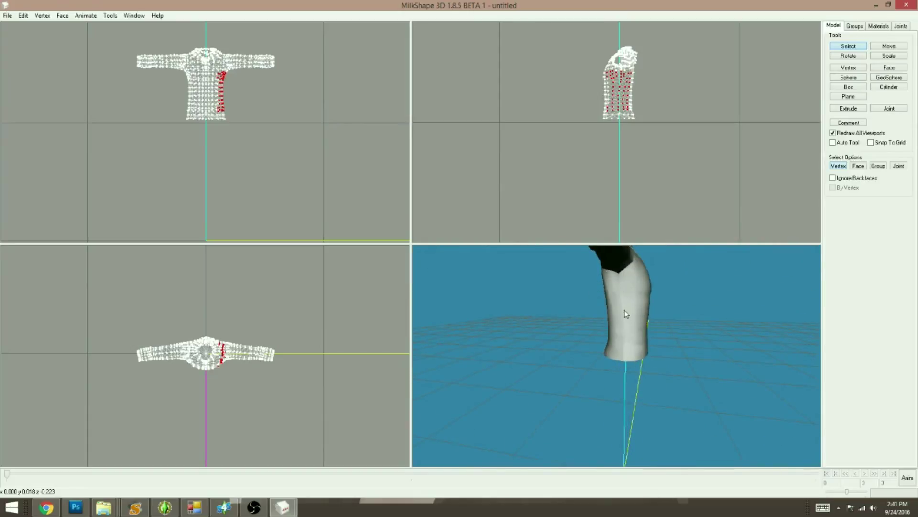
left_click_drag(680, 374, 481, 368)
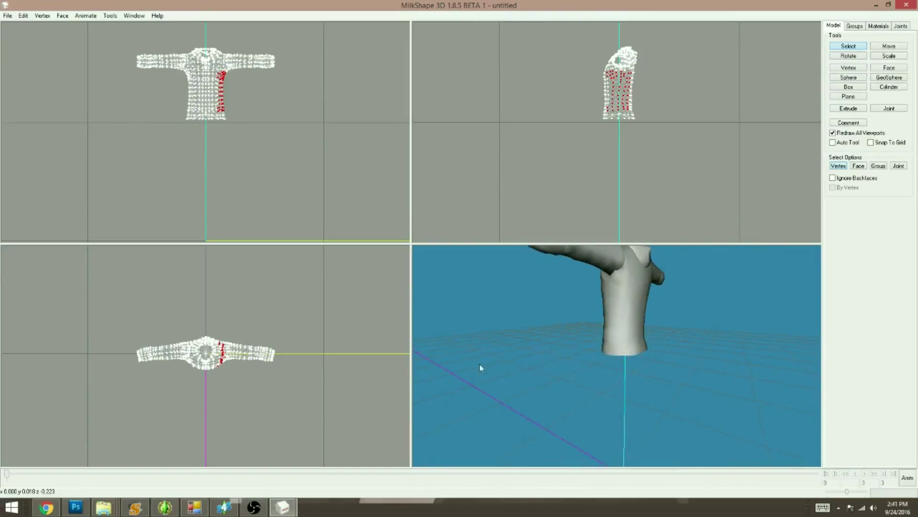
left_click_drag(615, 368, 512, 343)
left_click_drag(645, 319, 636, 403)
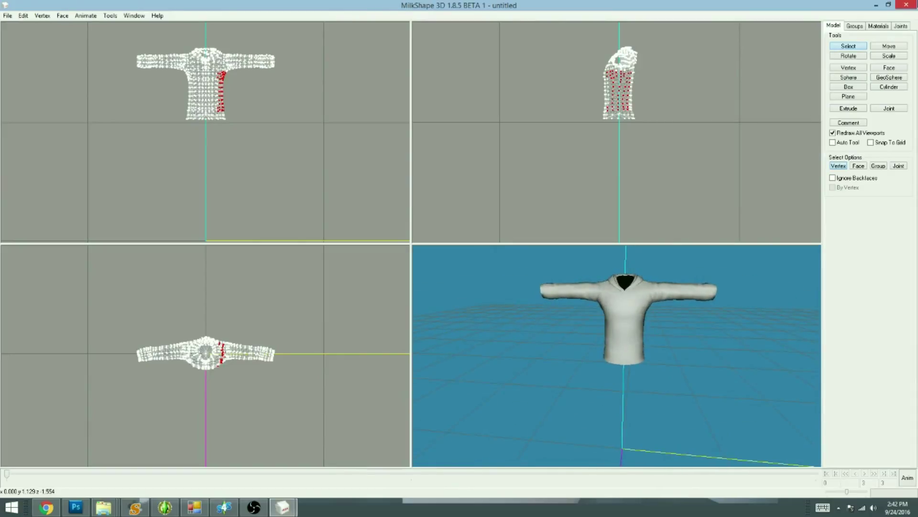
Step: Unhide the body group, clear the vertex selection, and view the complete mesh in 3D
left_click(855, 26)
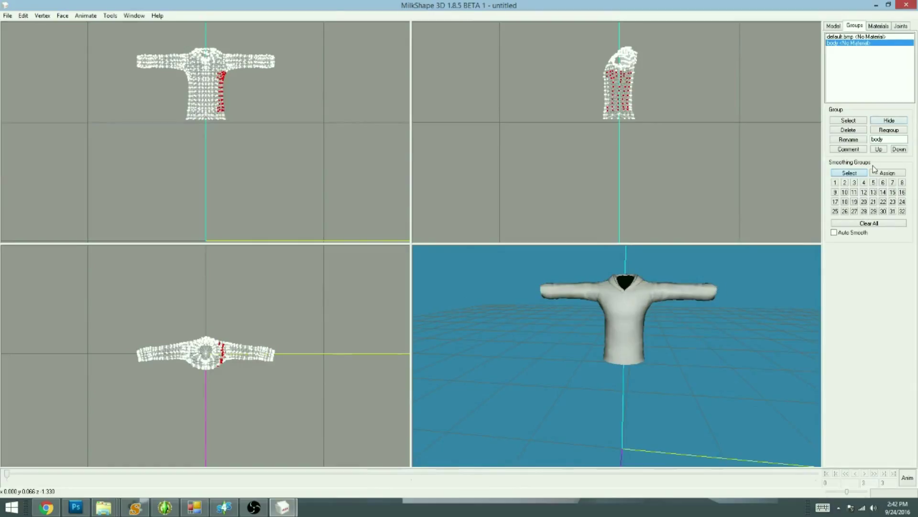
left_click(885, 122)
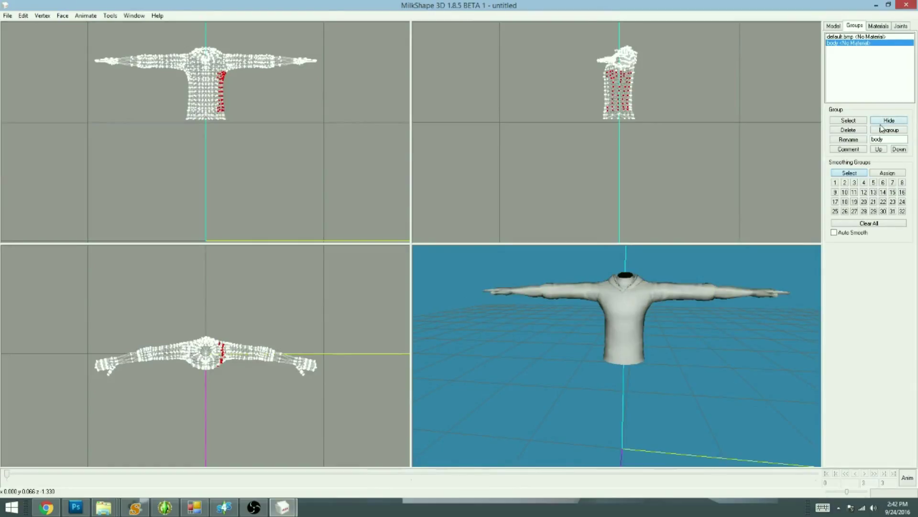
left_click(833, 27)
left_click(727, 157)
left_click_drag(669, 416, 635, 410)
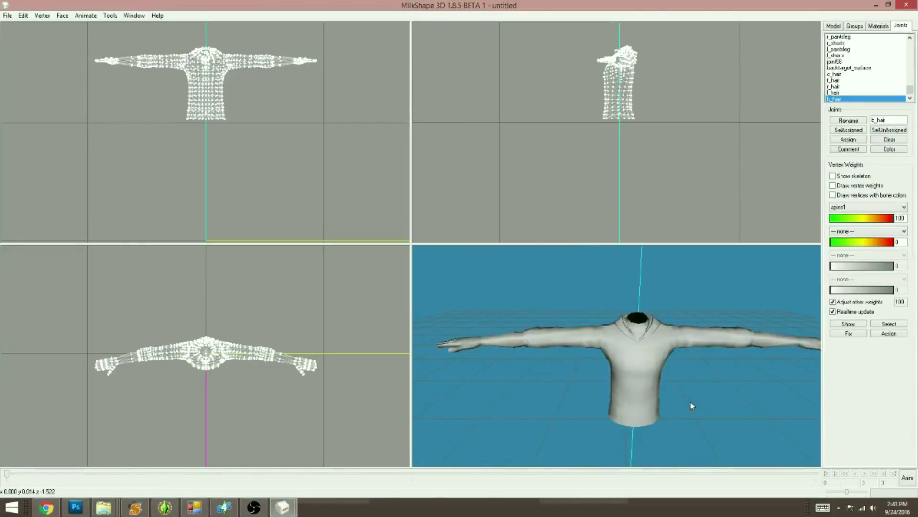
left_click_drag(691, 402, 632, 393)
Step: Select the body group, create a new material, and open the file picker for its texture
left_click(877, 27)
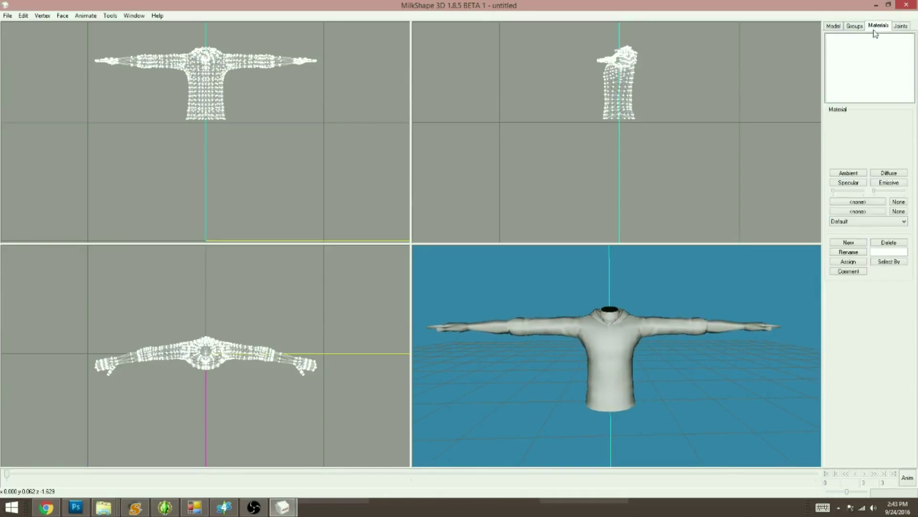
left_click(854, 26)
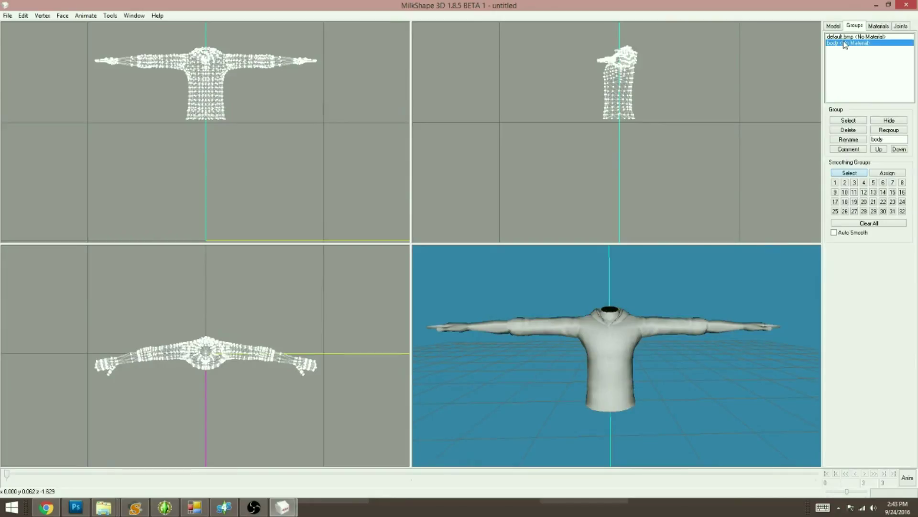
double_click(845, 43)
left_click(879, 26)
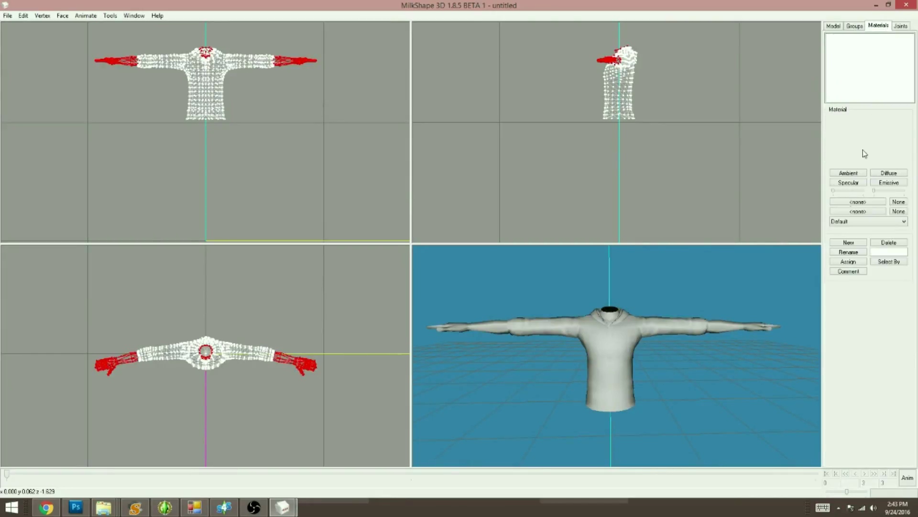
left_click(845, 242)
left_click(842, 202)
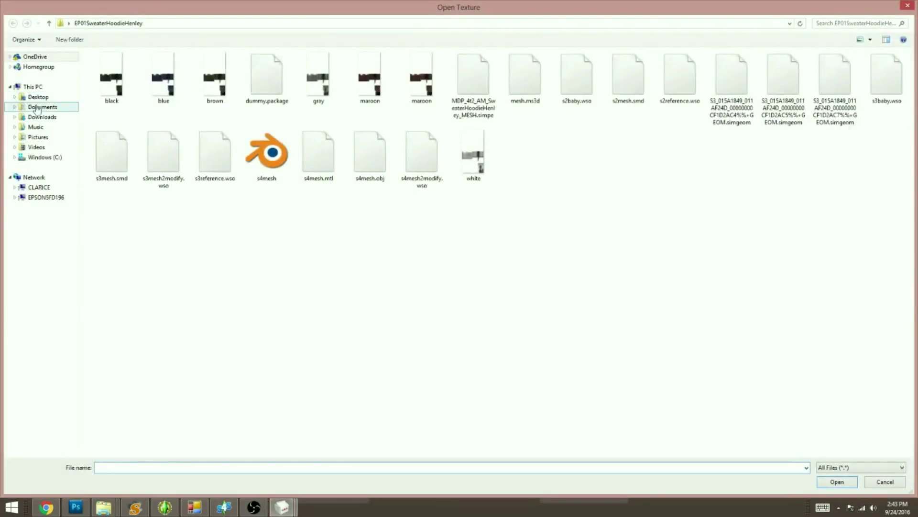
Step: Load the ambodynormal~top skin texture from the Sims 2 Projects folder chakarupale into the new material and assign it to the body group
left_click(39, 106)
double_click(125, 92)
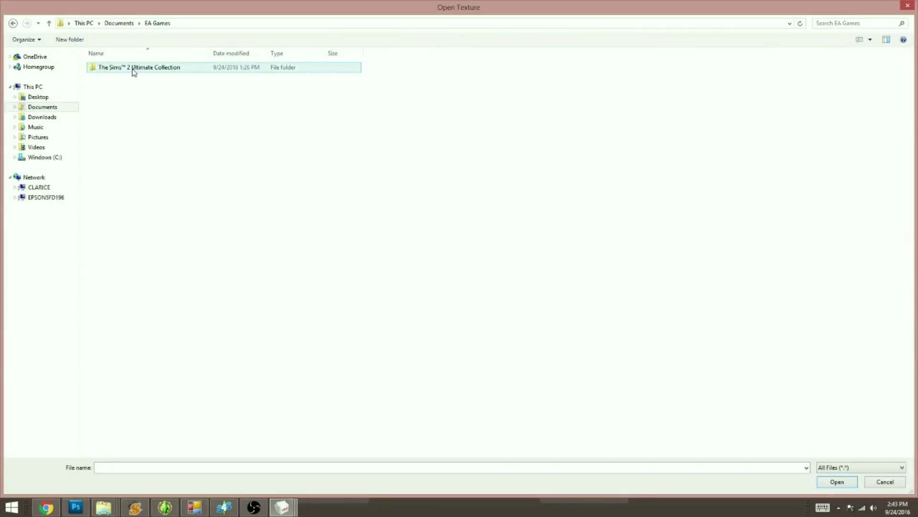
double_click(132, 72)
double_click(126, 221)
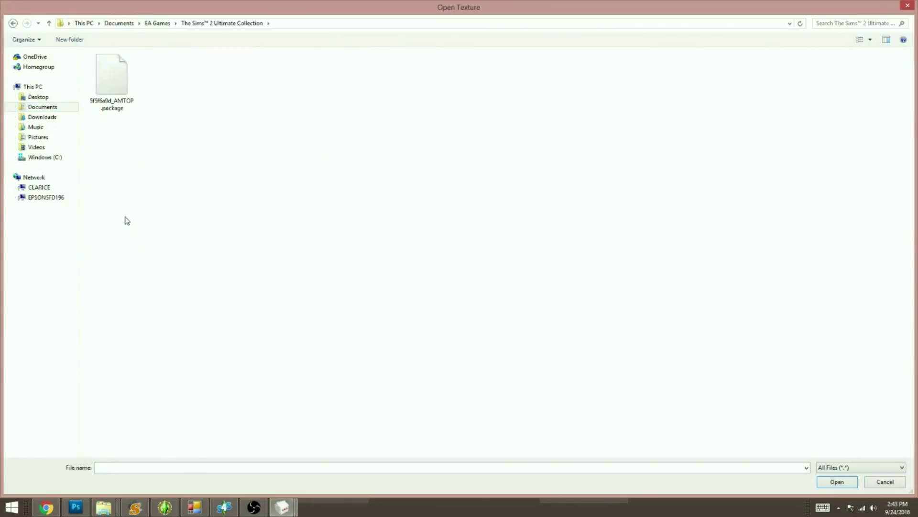
left_click(225, 23)
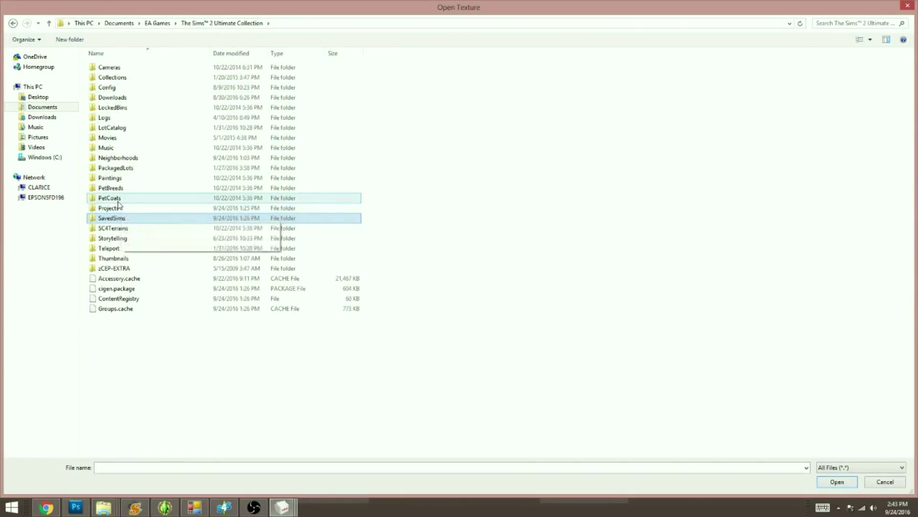
double_click(119, 207)
double_click(125, 106)
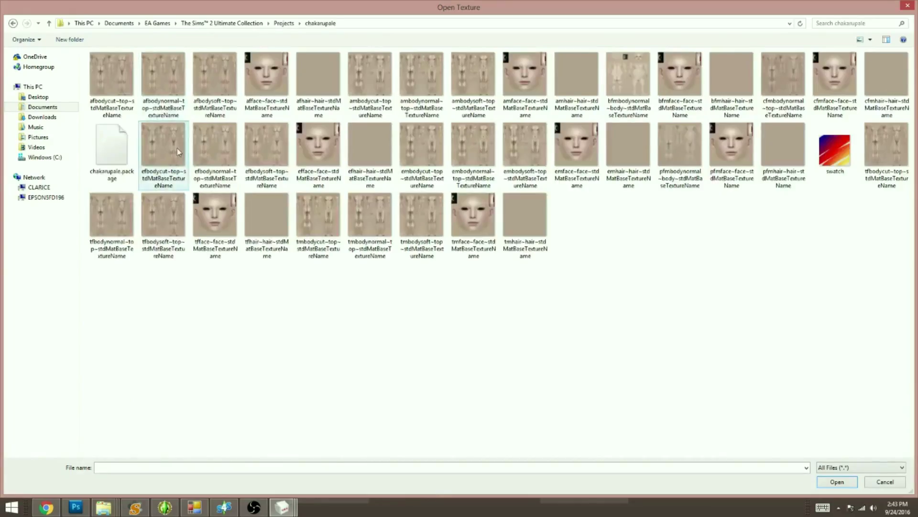
double_click(422, 76)
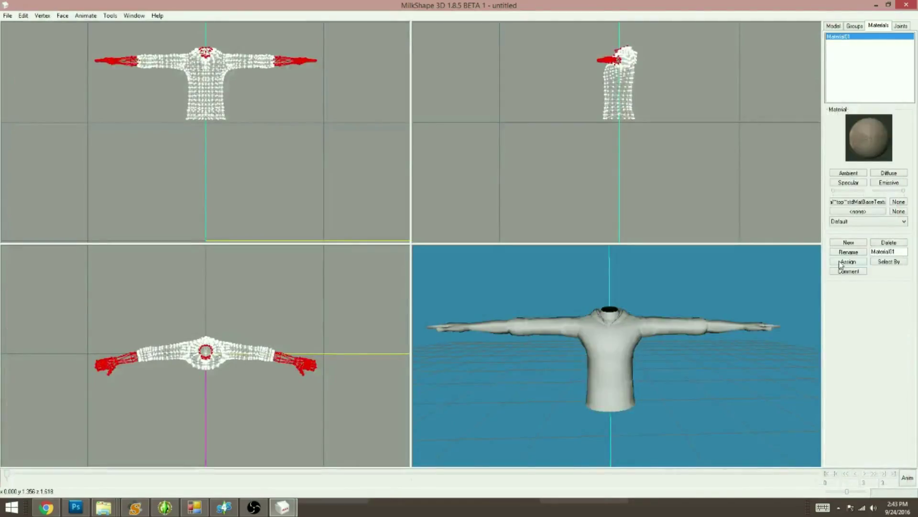
left_click(840, 262)
Step: Examine how the skin texture sits on the neck and chest opening inside the hoodie's collar
left_click_drag(648, 363, 653, 374)
scroll(662, 407, "up", 4)
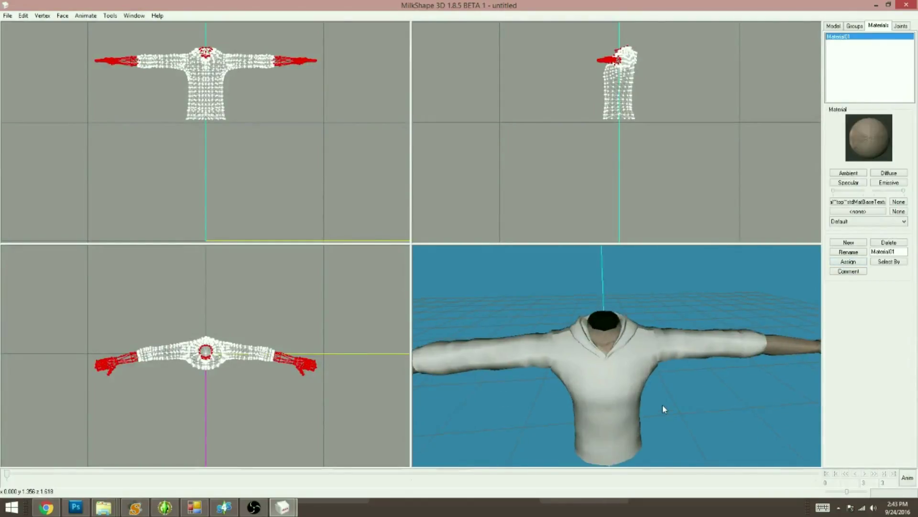
scroll(640, 403, "up", 5)
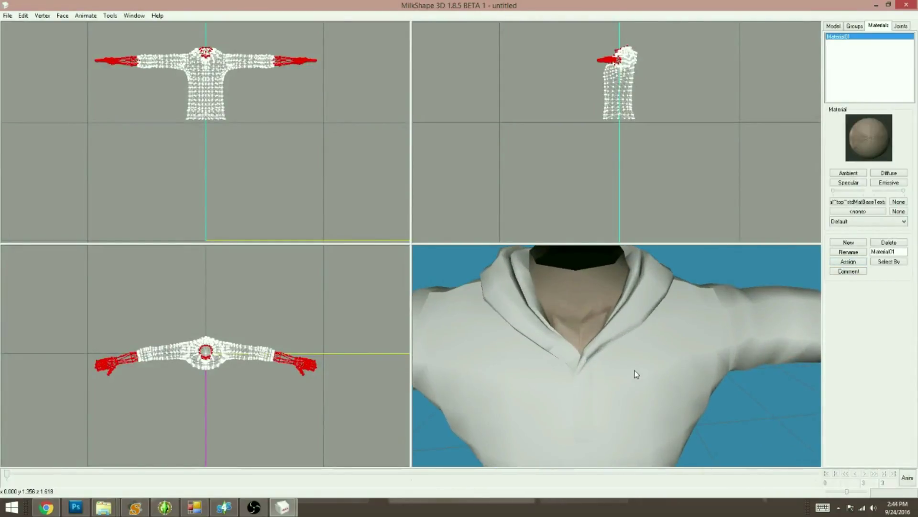
left_click_drag(638, 386, 633, 394)
scroll(612, 384, "down", 1)
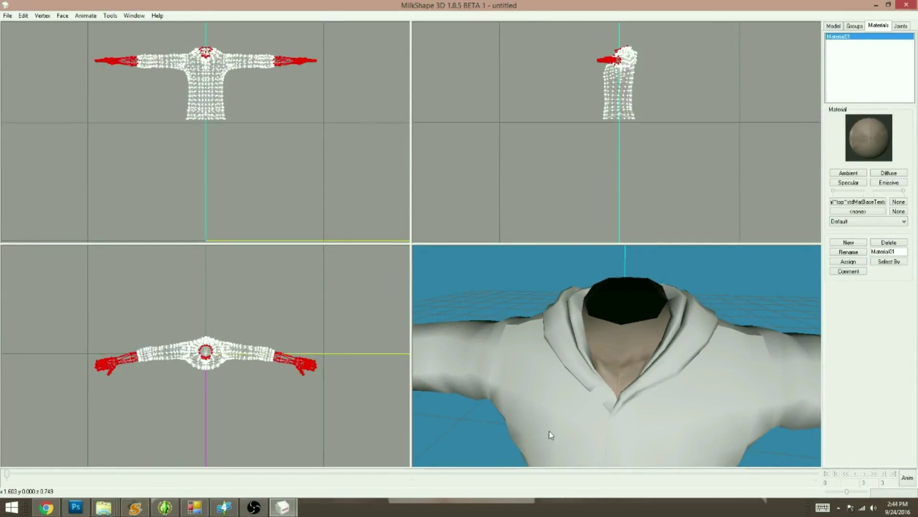
left_click_drag(714, 385, 631, 376)
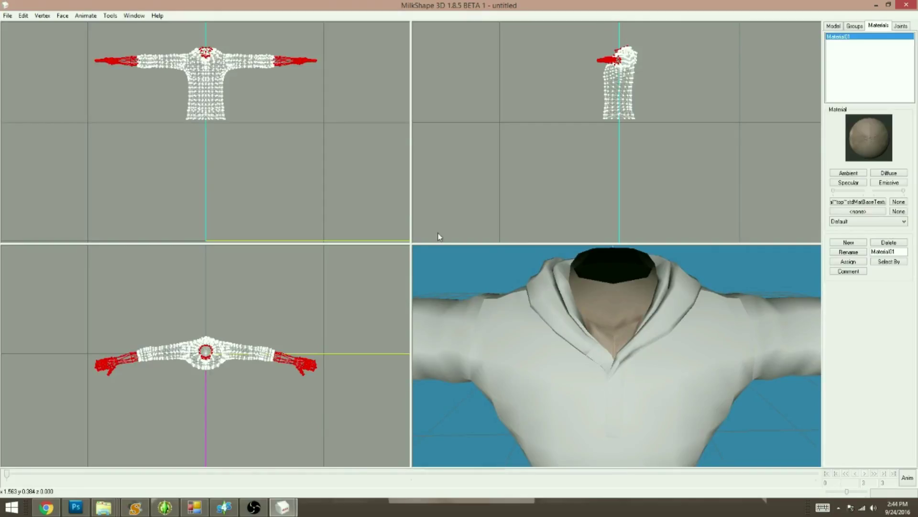
Step: Open the body's texture coordinates and move the neck piece's outermost pair of chest vertices straight down
left_click(134, 16)
left_click(72, 52)
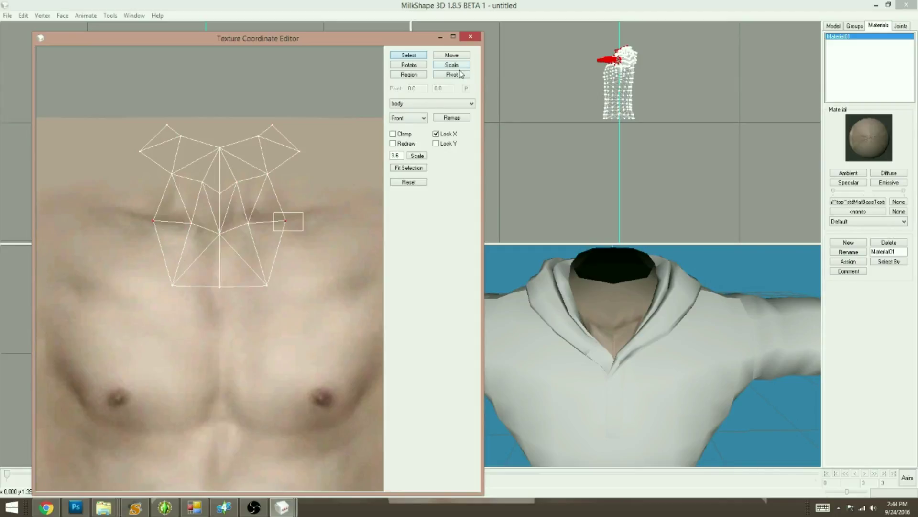
left_click(453, 55)
left_click_drag(303, 240, 207, 295)
left_click(605, 410)
left_click(594, 393)
mouse_move(597, 408)
left_mouse_down()
mouse_move(572, 406)
mouse_move(586, 406)
left_mouse_up()
Step: Move the neck piece's lower-right texture vertex horizontally inward toward the centre line and check the skin at the collar
left_click(409, 55)
left_click_drag(256, 282, 239, 321)
left_click(461, 56)
left_click(409, 55)
right_click(706, 438)
left_click(725, 193)
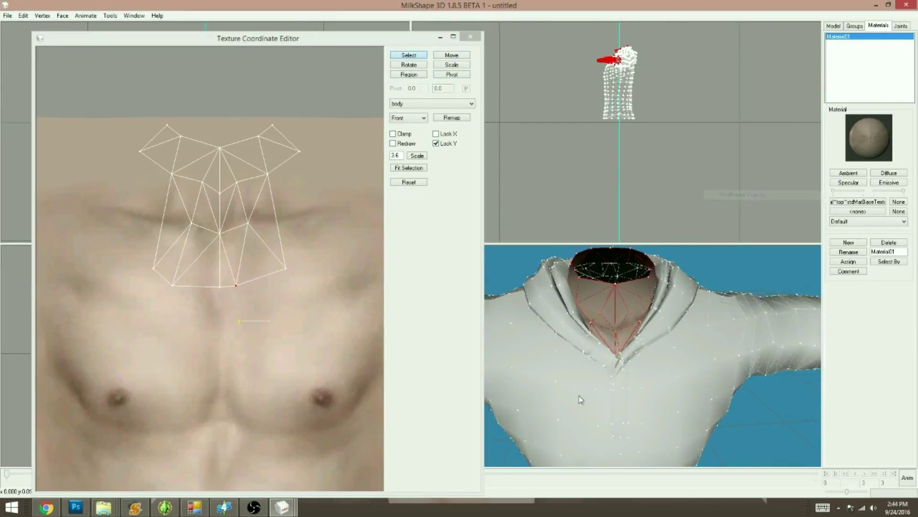
left_click_drag(580, 398, 640, 405)
right_click(580, 415)
left_click(605, 167)
scroll(614, 373, "up", 3)
left_click_drag(614, 364, 612, 390)
Step: Move the neck piece's lower-left texture vertex horizontally inward to mirror the other side, and check the result at the collar
left_click_drag(162, 278, 204, 288)
left_click(452, 55)
left_click_drag(177, 316, 223, 310)
left_click(647, 388)
left_click_drag(615, 335, 634, 330)
right_click(603, 347)
left_click(636, 172)
scroll(610, 354, "up", 3)
scroll(613, 375, "down", 3)
right_click(612, 377)
left_click(650, 204)
Step: Select the neck piece's inner-left texture vertex at collarbone height and shift it horizontally toward the centre
left_click(409, 55)
left_click_drag(182, 214, 194, 224)
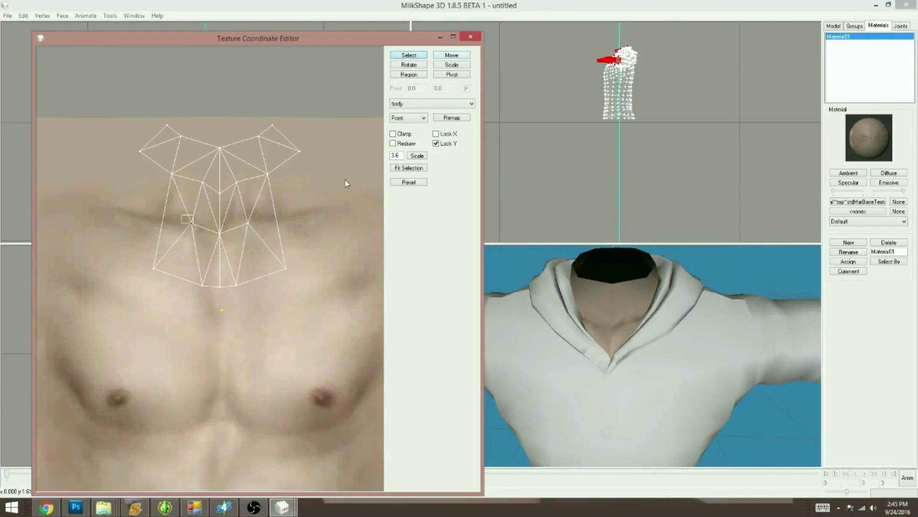
left_click(451, 55)
left_click(585, 386)
scroll(585, 387, "up", 2)
left_click_drag(188, 250, 200, 247)
scroll(585, 383, "down", 3)
scroll(582, 364, "up", 3)
scroll(583, 364, "down", 3)
Step: Reselect the neck piece's lower-left texture vertex and adjust it vertically with the X axis locked
left_click(409, 55)
left_click_drag(196, 278, 192, 317)
left_click(451, 55)
left_click(437, 134)
left_click(633, 368)
left_click(572, 360)
scroll(572, 360, "up", 3)
Step: Select the inner-left collarbone texture vertex again and adjust it horizontally with the Y axis locked
left_click(410, 55)
left_click_drag(181, 215, 195, 261)
left_click(435, 144)
left_click(452, 55)
left_click(623, 372)
scroll(623, 371, "down", 3)
Step: Examine the texture mapping of the back neck and forearms, comparing it with the 3D mesh from several angles
left_click(591, 372)
left_click_drag(591, 372, 548, 386)
scroll(547, 386, "up", 4)
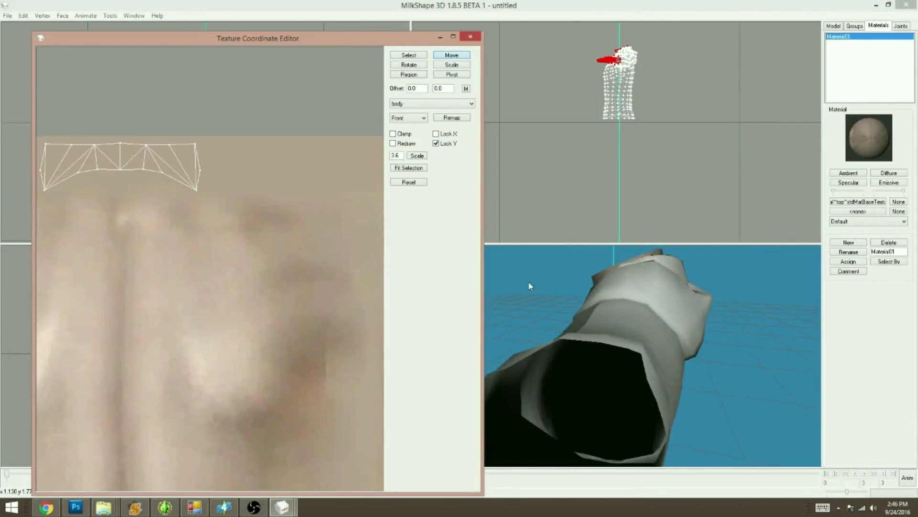
scroll(729, 372, "down", 5)
left_click_drag(729, 372, 606, 404)
left_click_drag(218, 286, 497, 253, "ctrl")
left_click_drag(51, 273, 151, 71, "ctrl")
left_click_drag(188, 321, 243, 135, "ctrl")
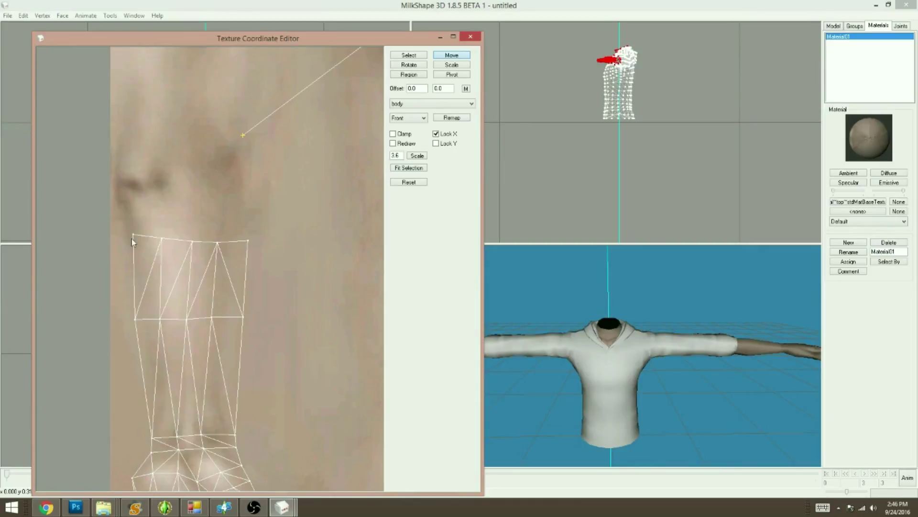
left_click_drag(615, 388, 576, 327)
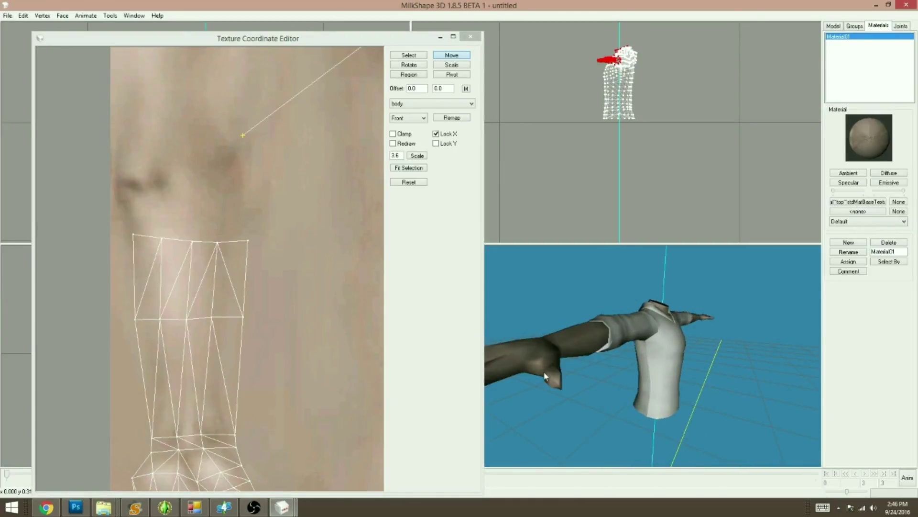
left_click_drag(683, 419, 599, 414)
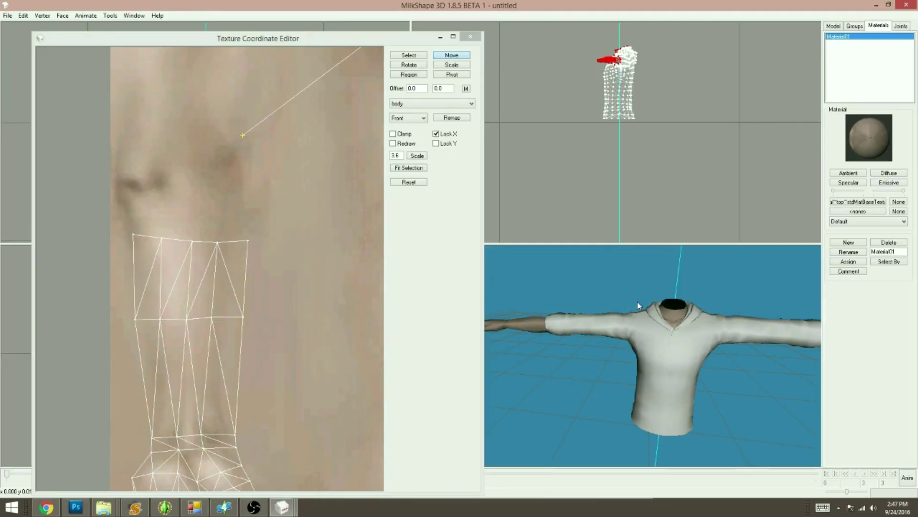
left_click(410, 57)
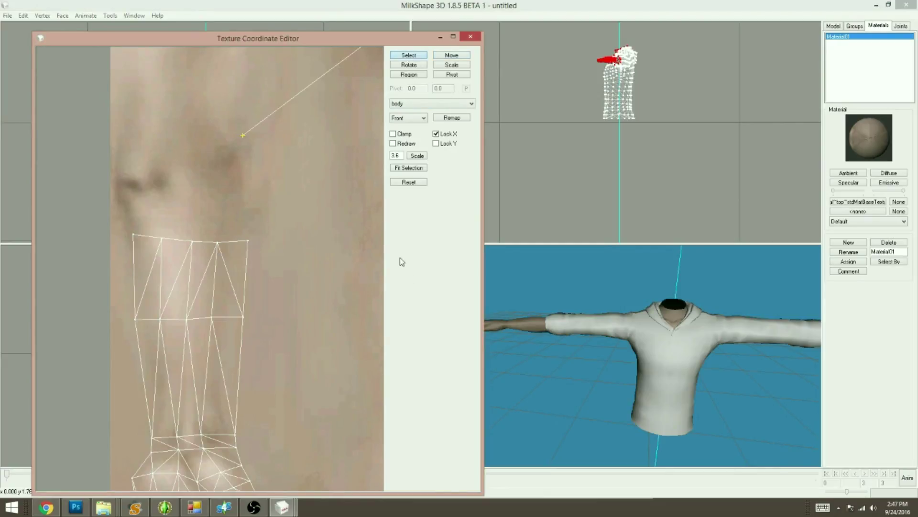
left_click(729, 181)
left_click_drag(613, 314, 604, 339)
Step: Select the default.bmp shirt group, close the texture coordinates, and give the shirt a new material textured with maroon.bmp
left_click(854, 26)
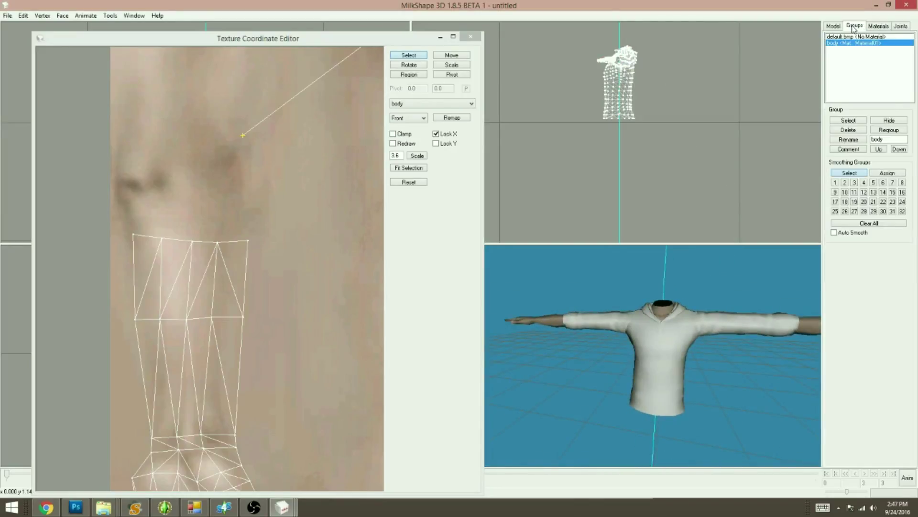
double_click(845, 38)
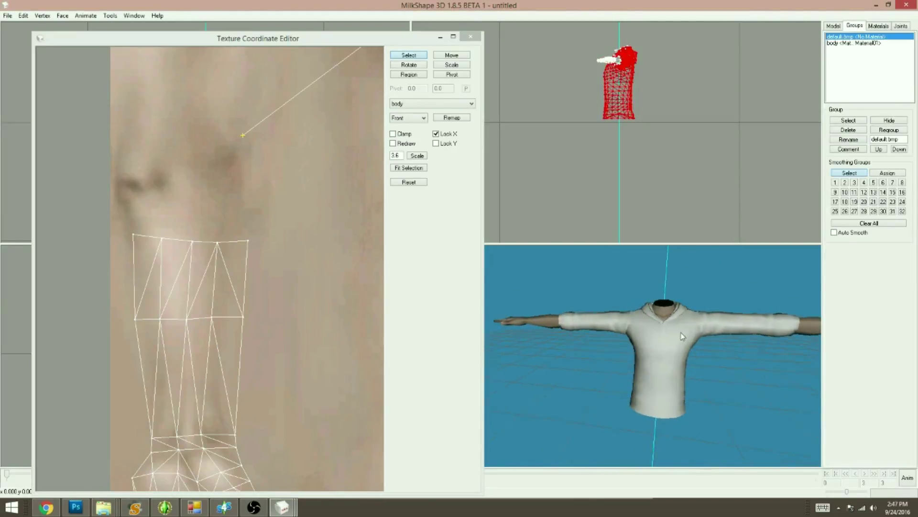
left_click(471, 37)
left_click_drag(700, 272, 642, 399)
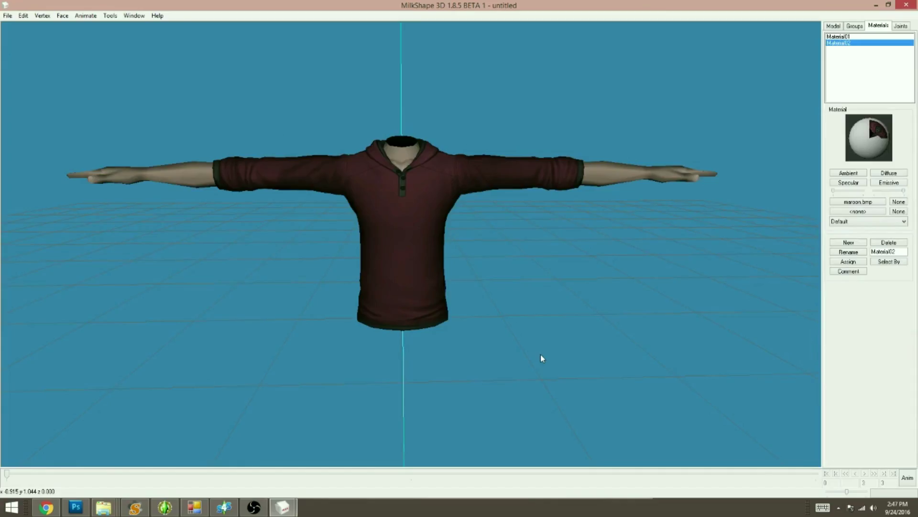
Step: Examine the maroon-textured hoodie from several angles in the maximized 3D view
left_click_drag(541, 354, 541, 353)
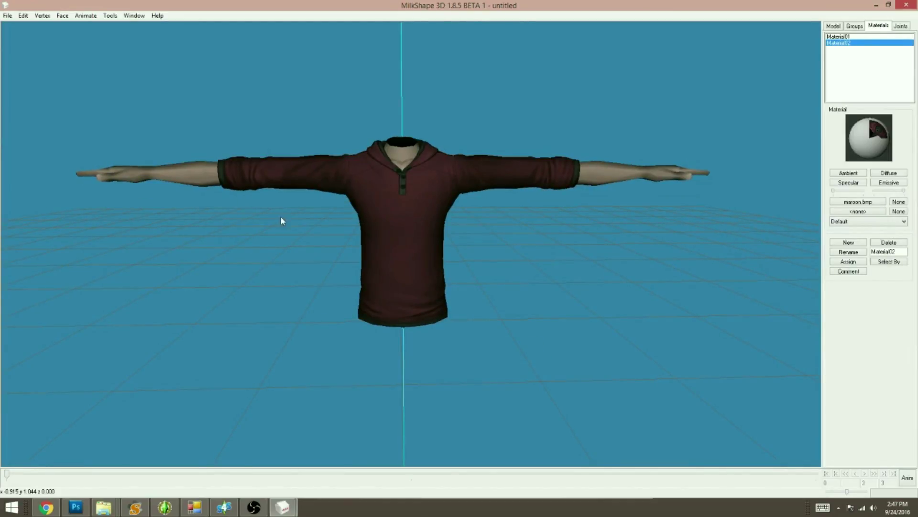
left_click_drag(506, 179, 486, 314)
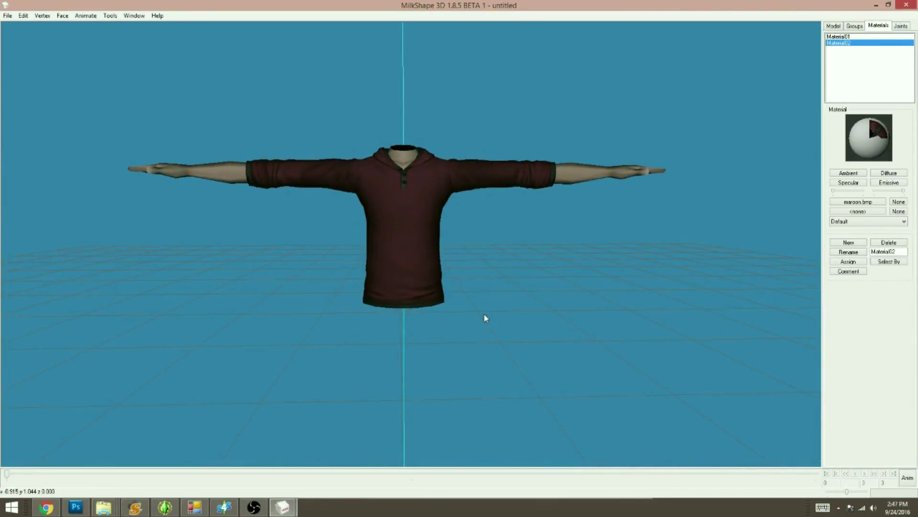
left_click_drag(485, 318, 484, 318)
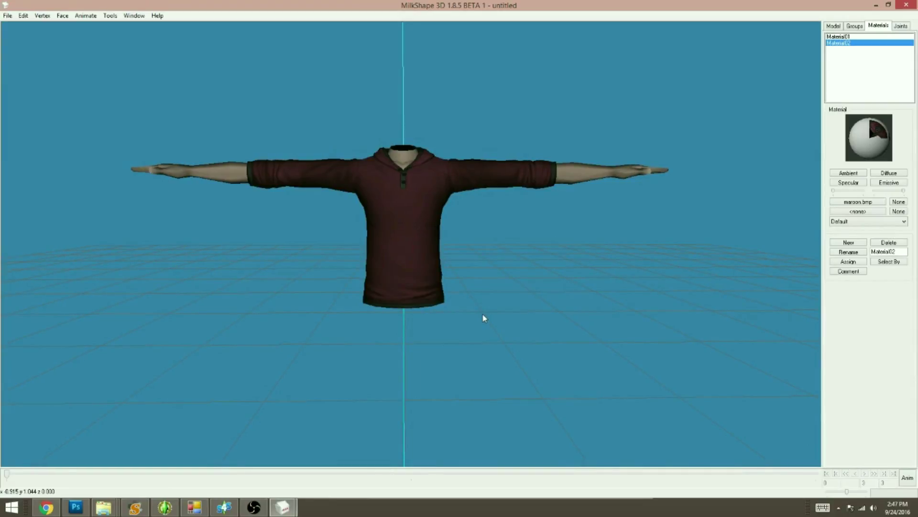
mouse_move(486, 314)
left_mouse_down()
mouse_move(488, 328)
mouse_move(486, 316)
left_mouse_up()
scroll(488, 331, "down", 4)
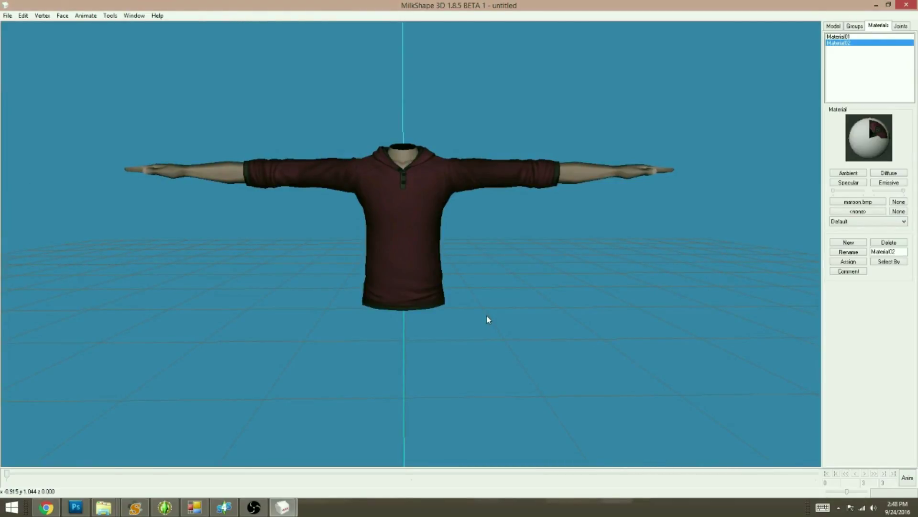
scroll(547, 341, "up", 3)
left_click_drag(537, 280, 540, 306)
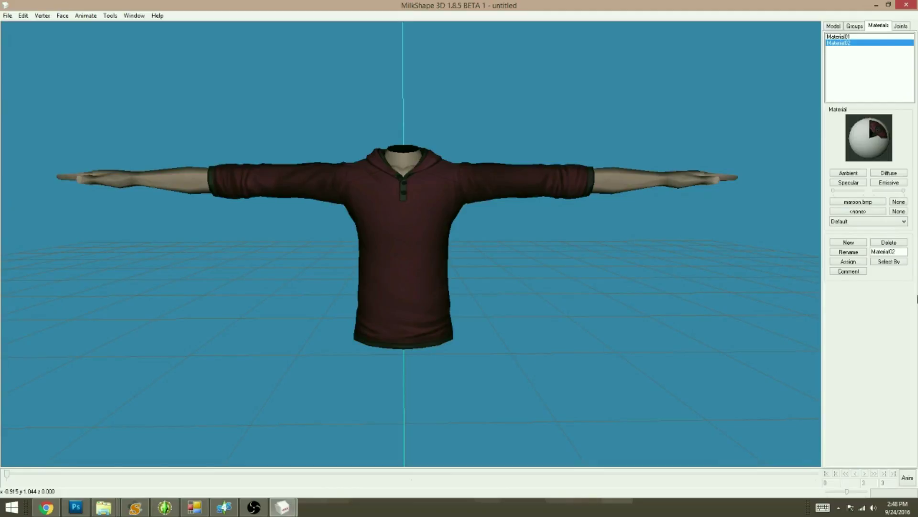
Step: Restore the four-viewport layout and view the textured hoodie from the front
right_click(481, 328)
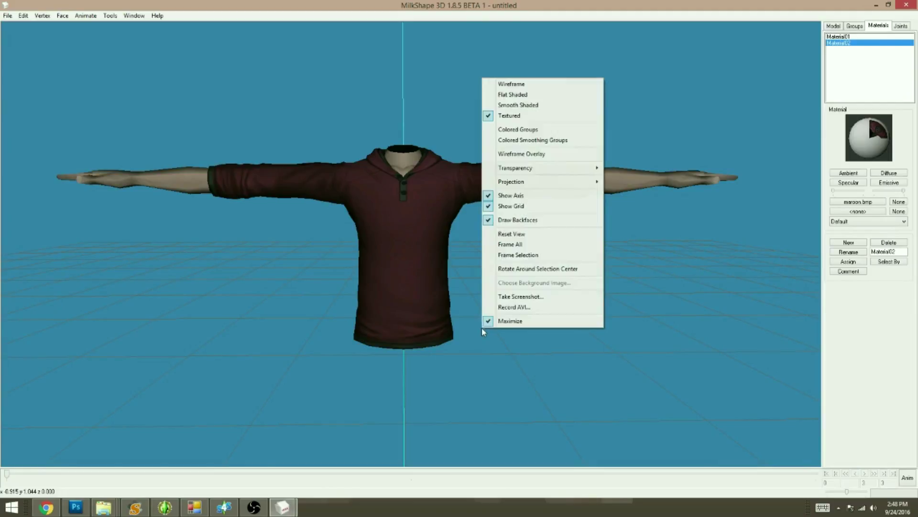
left_click(531, 321)
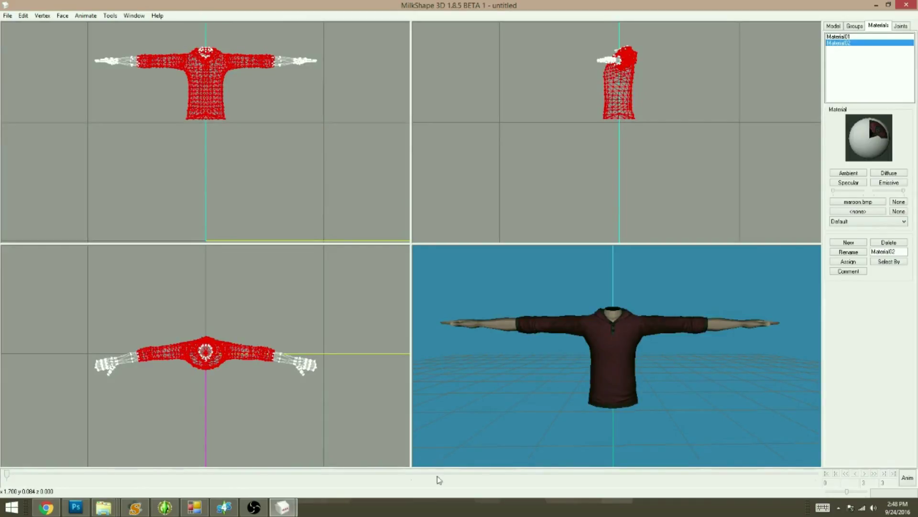
left_click_drag(489, 412, 534, 423)
mouse_move(582, 395)
left_mouse_down()
mouse_move(578, 381)
mouse_move(583, 391)
left_mouse_up()
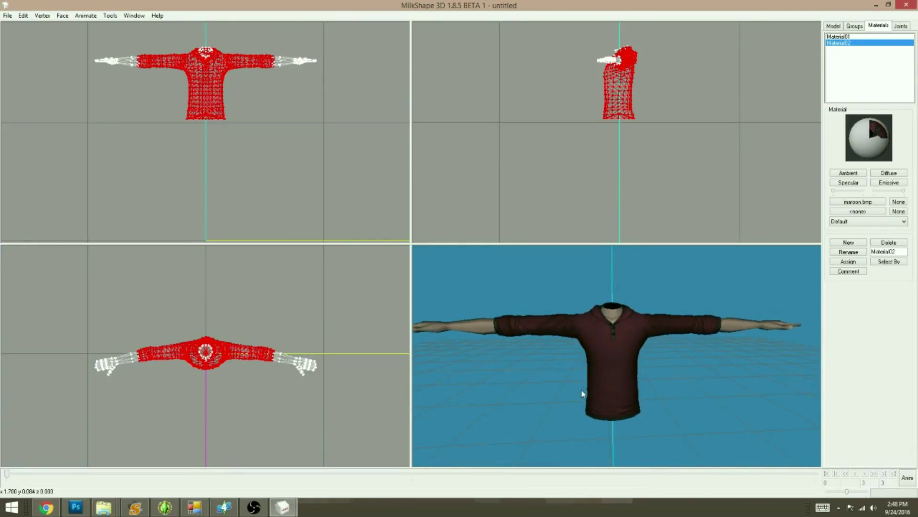
Step: Examine the default.bmp shirt group's full texture map in the Texture Coordinate Editor at a scale of .75, then close it
left_click(134, 16)
left_click(121, 51)
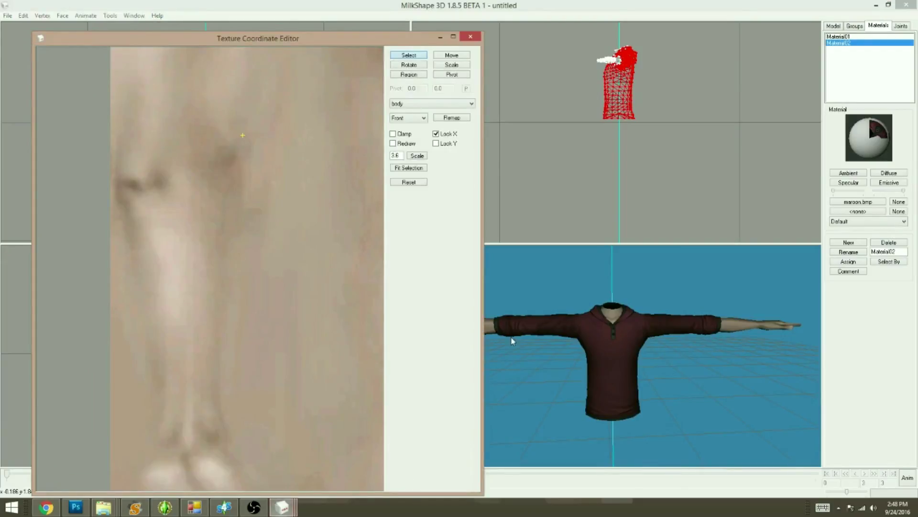
left_click(427, 104)
left_click(423, 113)
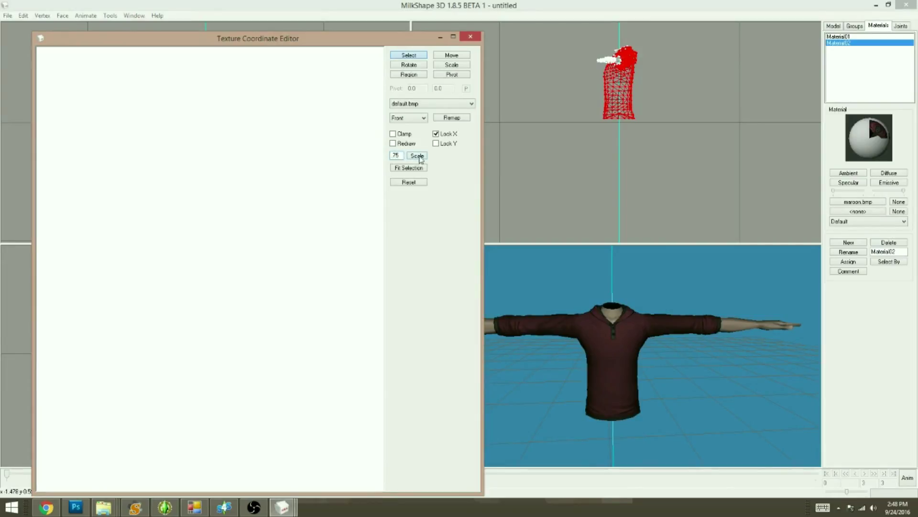
left_click(418, 157)
left_click_drag(205, 348, 232, 62, "ctrl")
left_click_drag(31, 222, 1, 222)
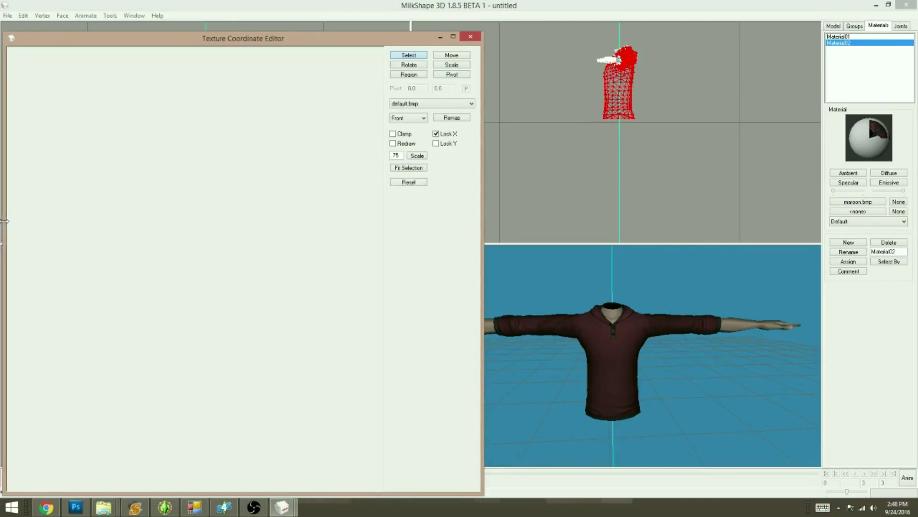
left_click_drag(114, 281, 143, 279, "ctrl")
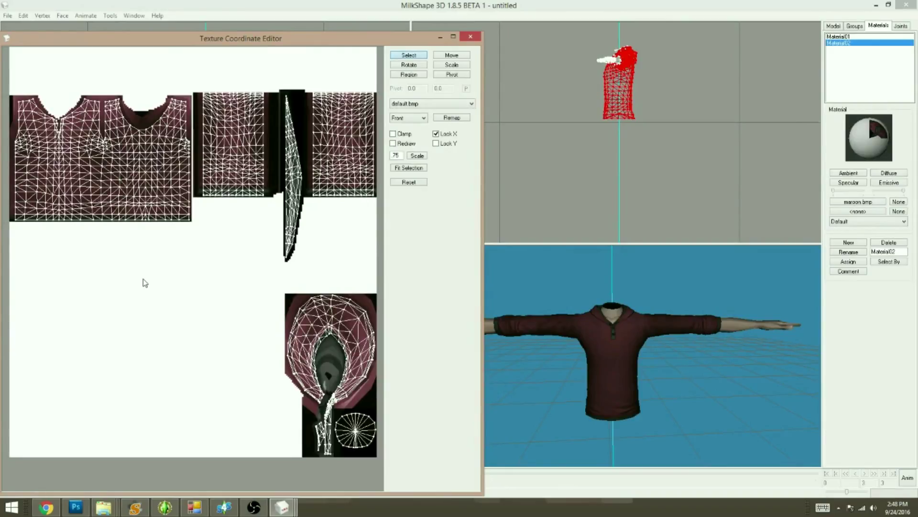
left_click(470, 36)
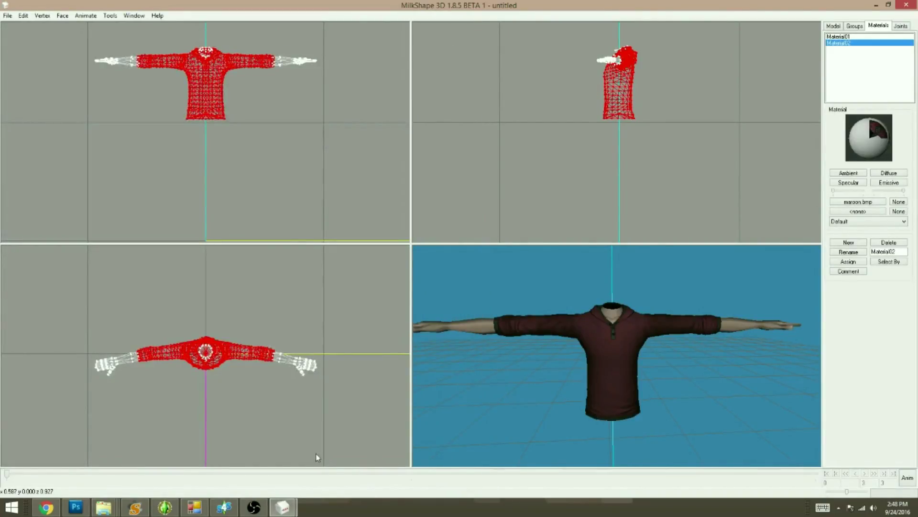
Step: Switch to Photoshop and open noblend~stdMatBaseTextureName from the AMTOP folder in the Sims 2 Projects folder
left_click(75, 508)
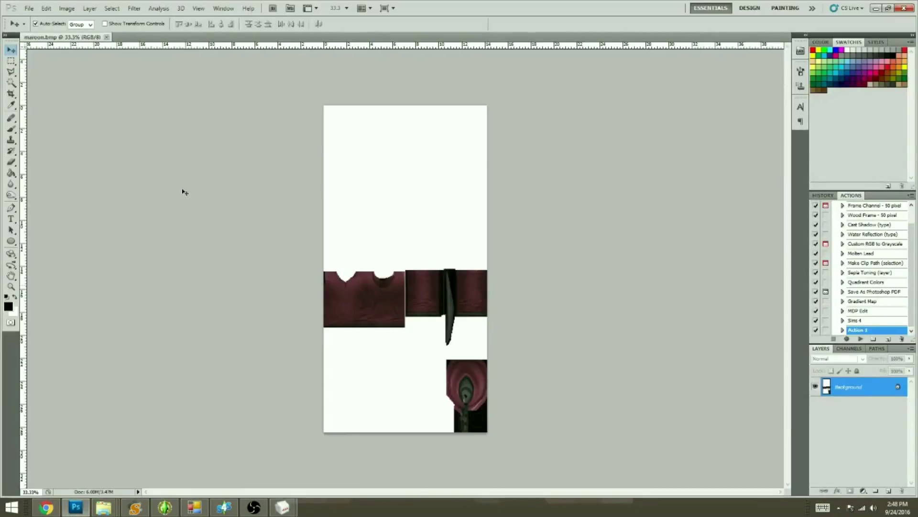
left_click(29, 8)
left_click(34, 27)
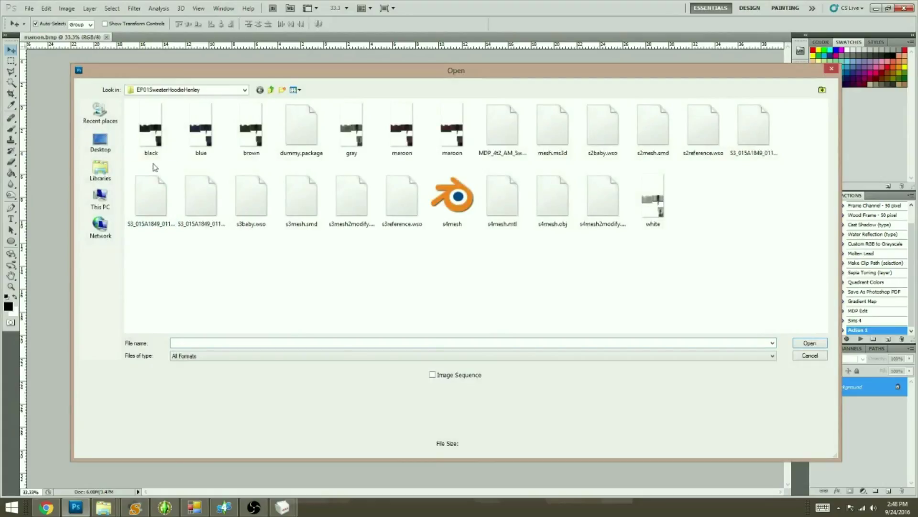
left_click(107, 149)
left_click(101, 171)
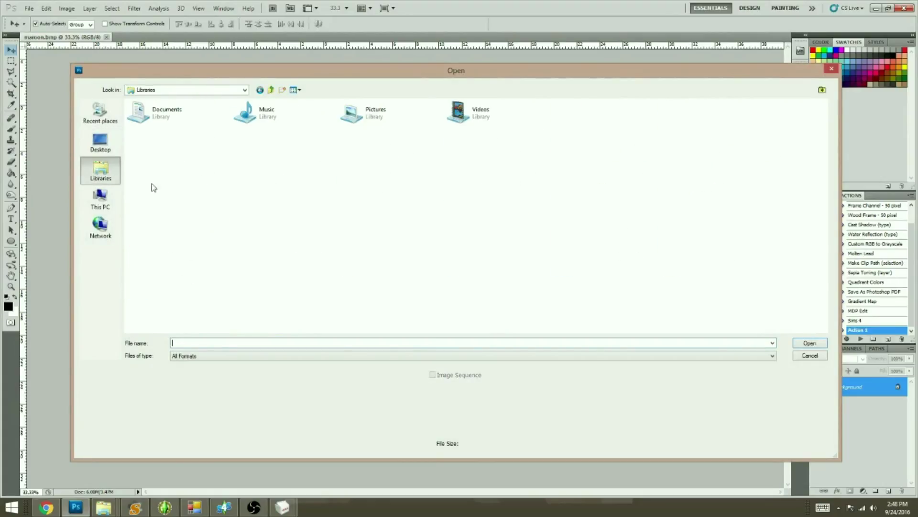
double_click(176, 111)
double_click(296, 139)
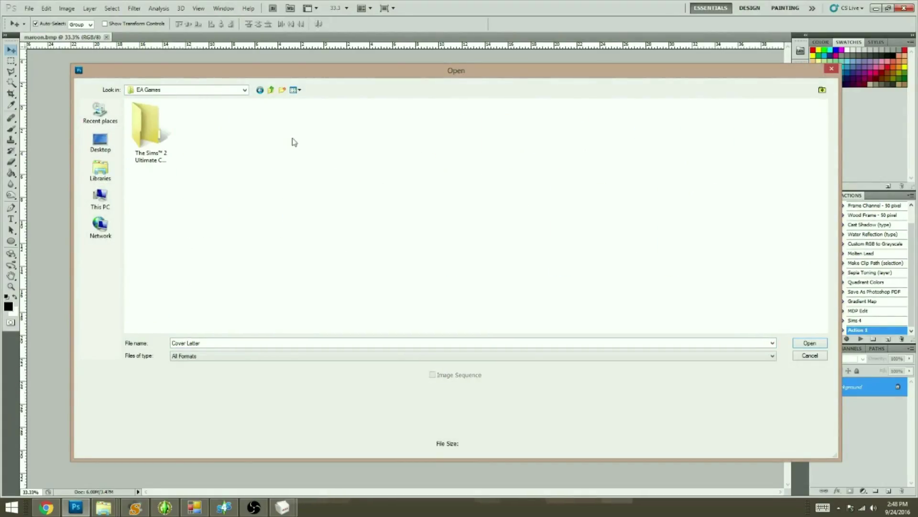
double_click(171, 146)
double_click(213, 211)
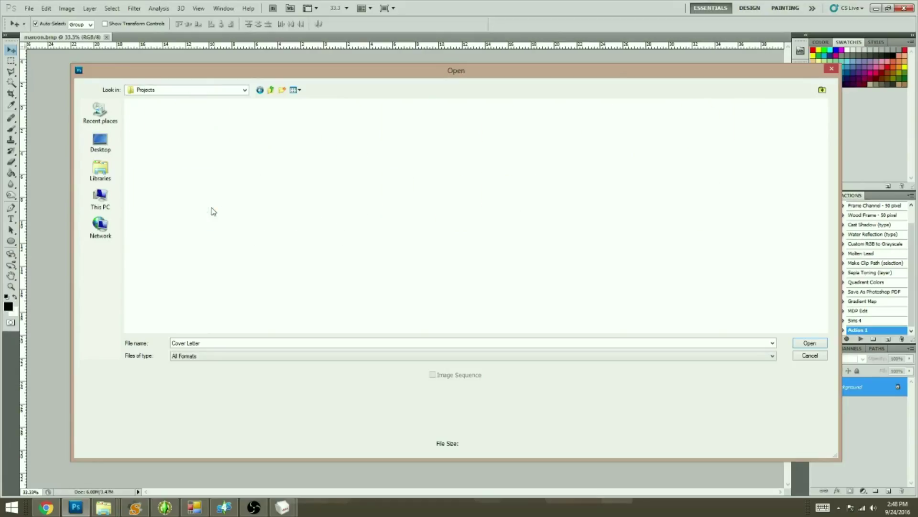
double_click(199, 127)
left_click(205, 129)
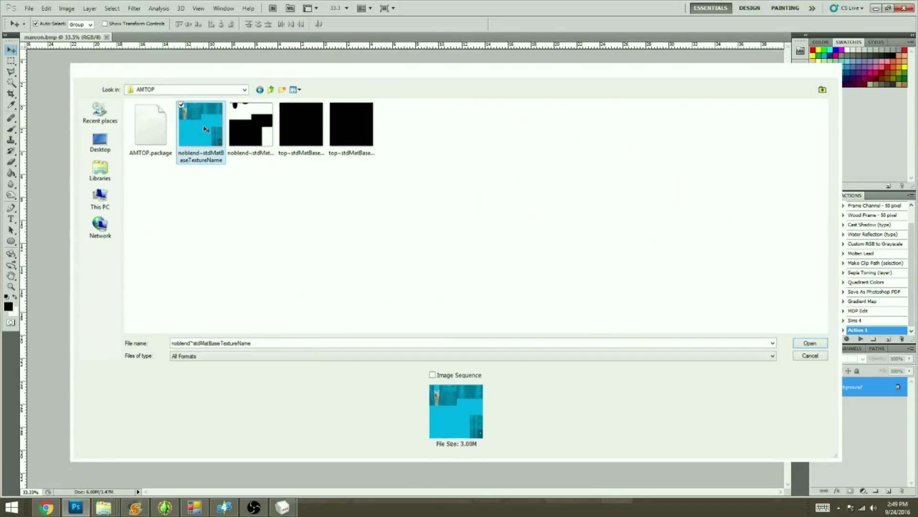
double_click(205, 128)
Step: Copy the maroon.bmp image onto the blue base texture, close maroon.bmp, and align the copied layer so its clothing pieces fill the square canvas
left_click_drag(89, 37, 84, 87)
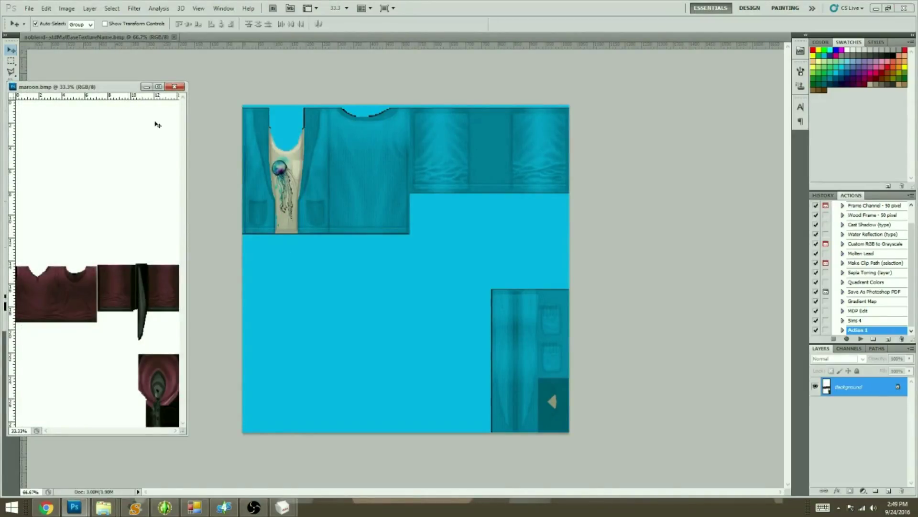
left_click_drag(154, 122, 274, 175)
left_click(174, 87)
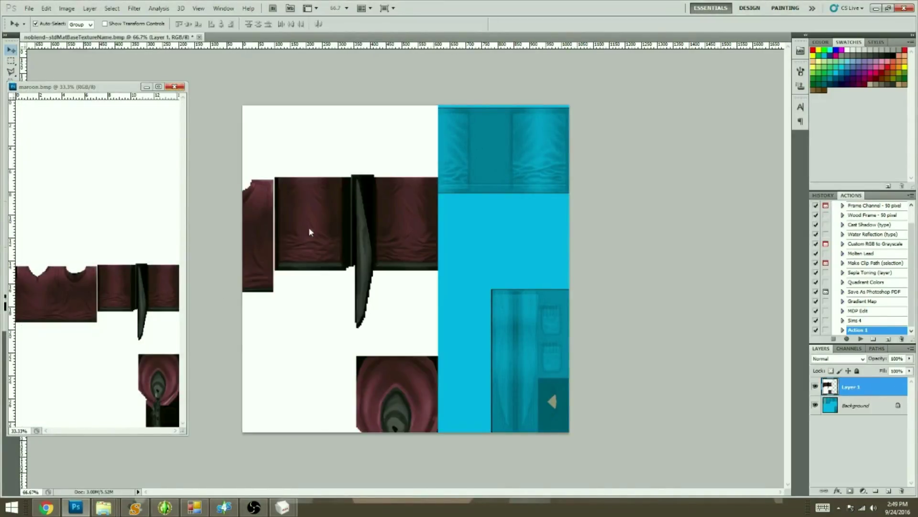
left_click_drag(333, 255, 465, 197)
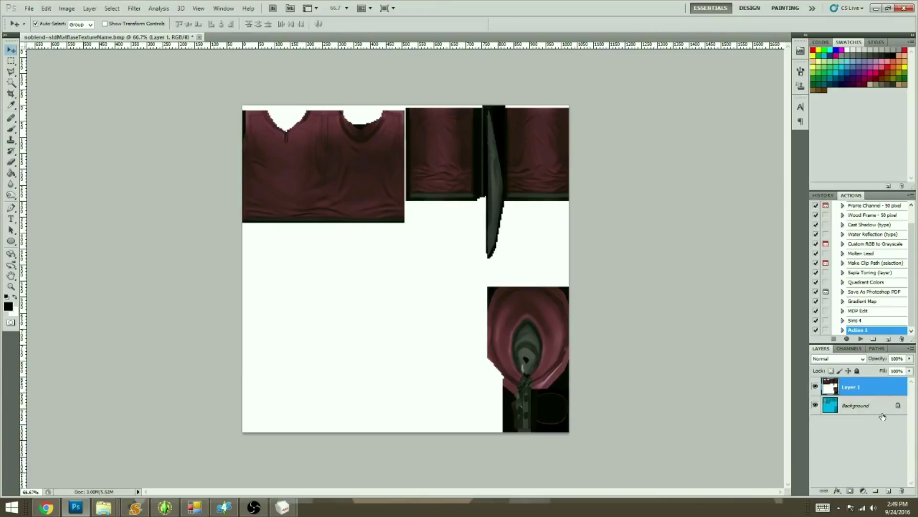
Step: Merge the visible layers and save the texture as a 24-bit Windows BMP in the EP01SweaterHoodieHenley folder
left_click(911, 350)
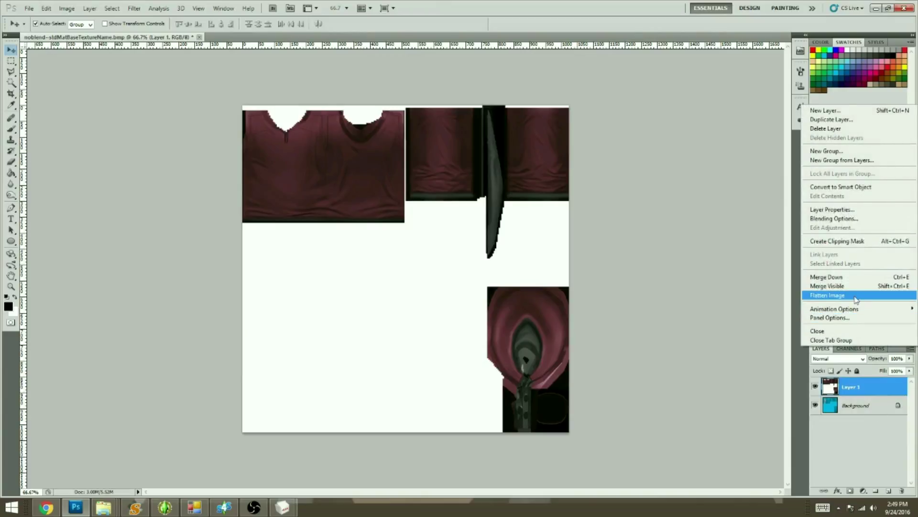
left_click(827, 286)
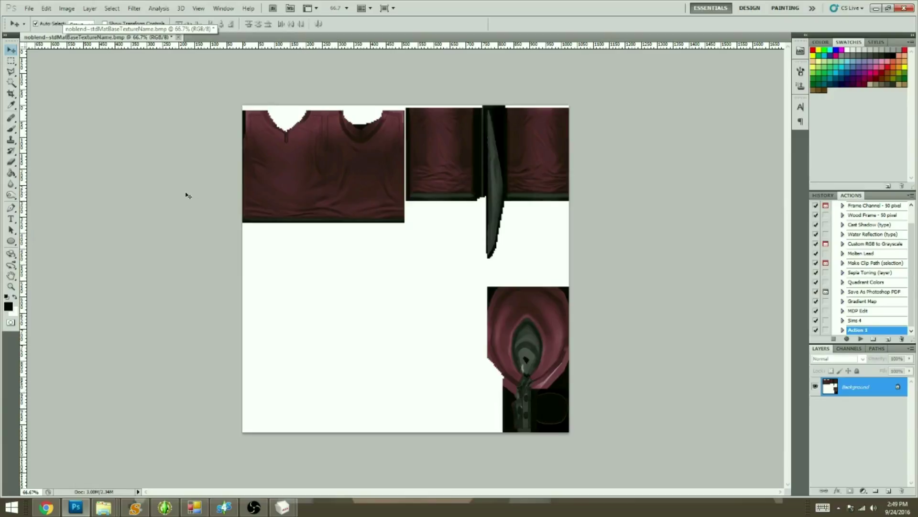
left_click(33, 8)
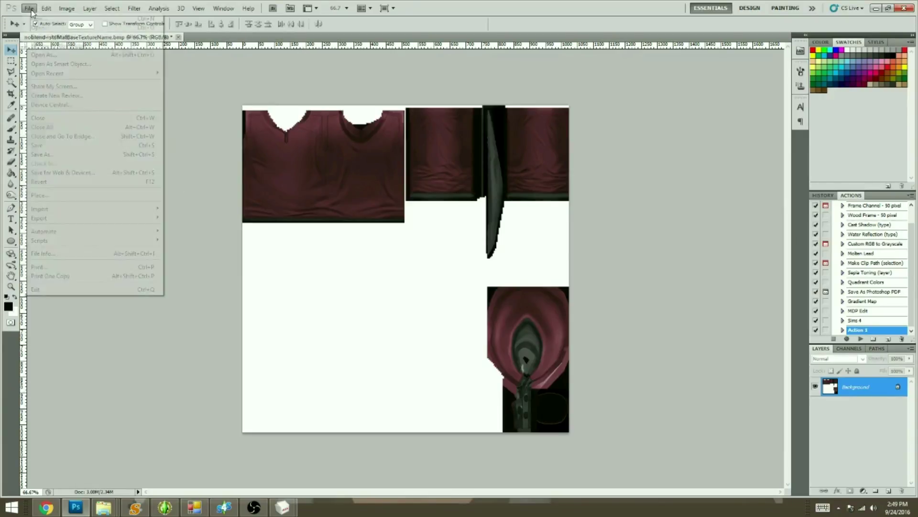
left_click(39, 154)
left_click(97, 138)
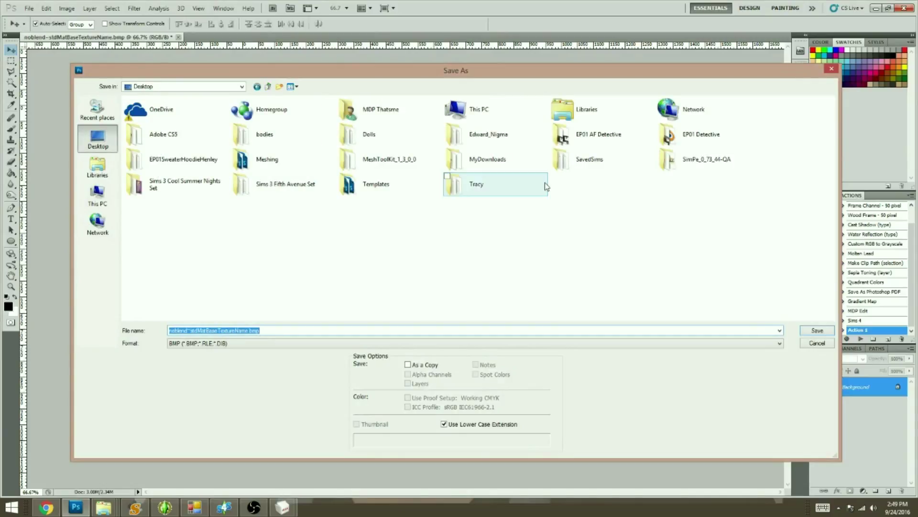
double_click(188, 169)
left_click(816, 330)
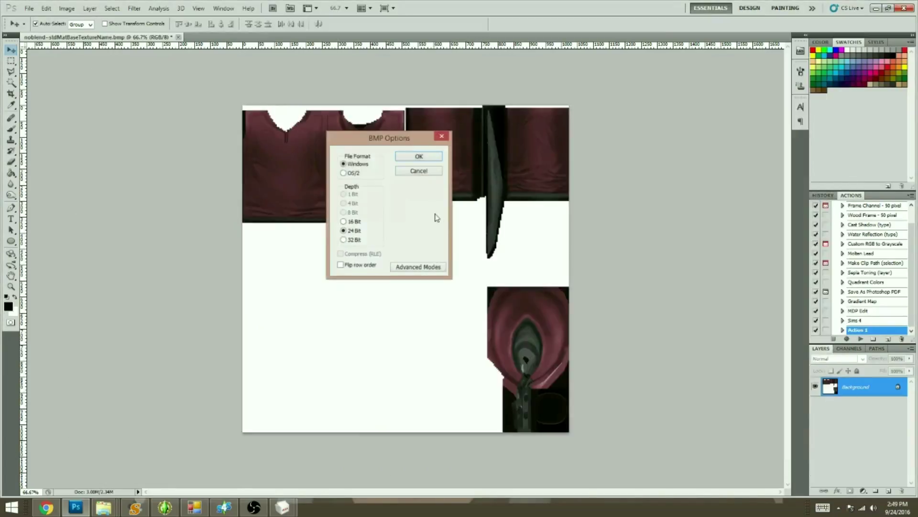
left_click(417, 156)
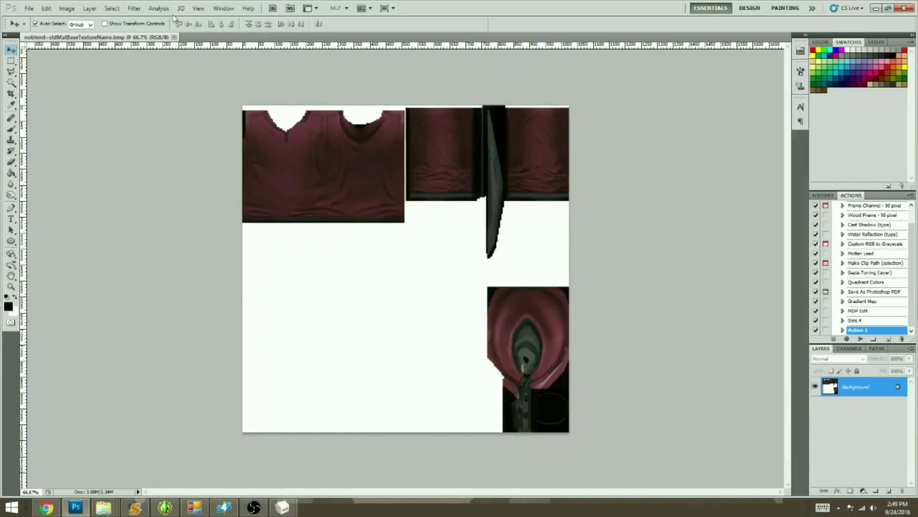
Step: Switch to MilkShape 3D, replace the maroon.bmp material with a new one textured with noblend~stdMatBaseTextureName, and assign it to the shirt
mouse_move(282, 507)
left_click(329, 453)
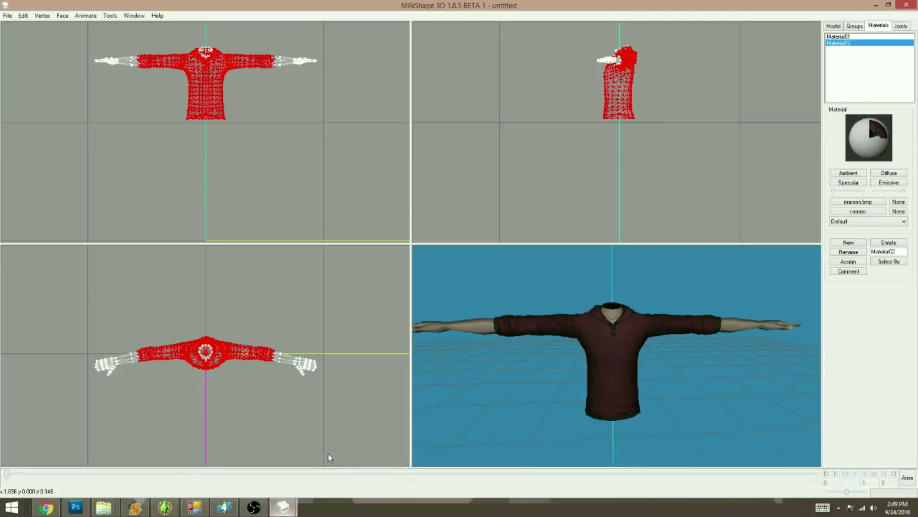
left_click(888, 241)
left_click(849, 243)
left_click(857, 201)
double_click(576, 85)
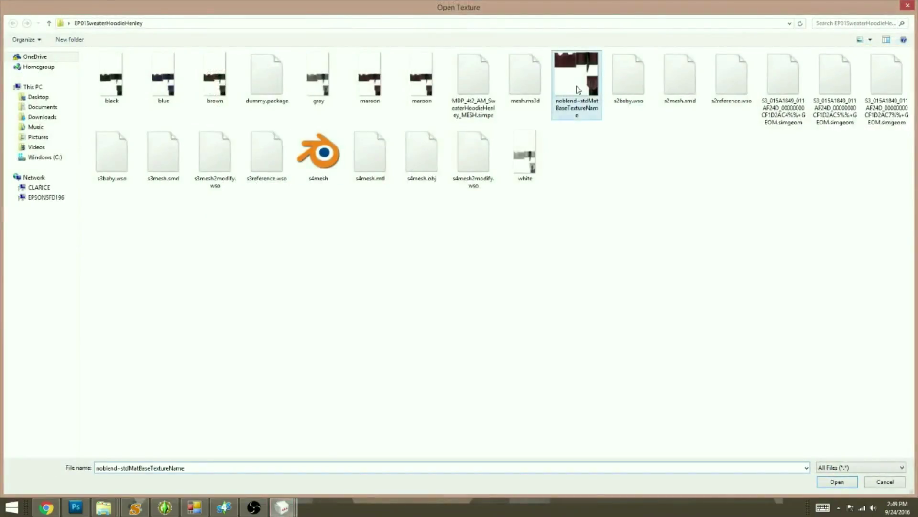
left_click(843, 262)
Step: Open the Texture Coordinate Editor on the default.bmp shirt group with the whole new texture in view
left_click_drag(626, 442, 608, 425)
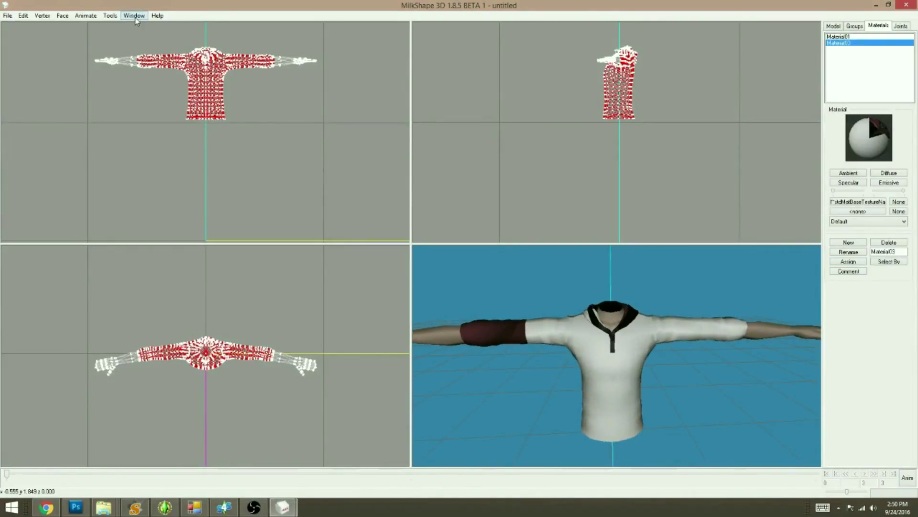
left_click(134, 16)
left_click(108, 52)
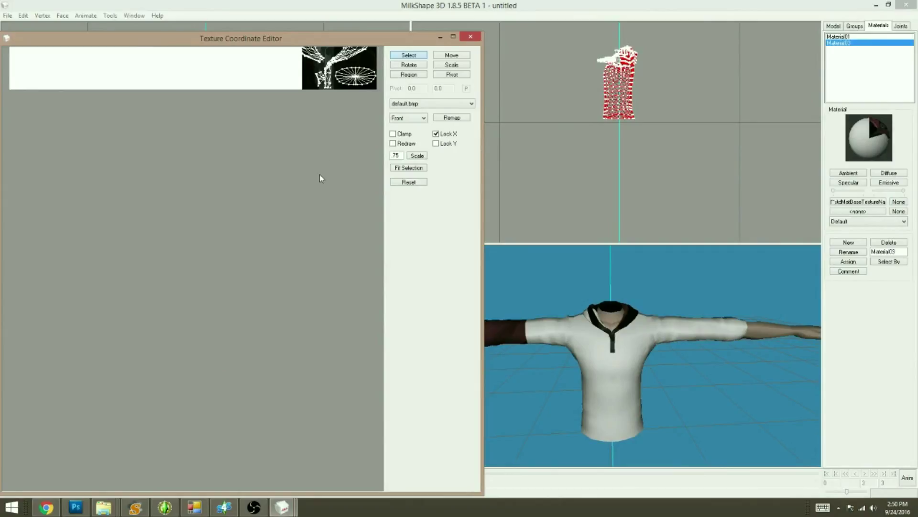
left_click_drag(279, 174, 306, 372, "ctrl")
left_click_drag(298, 307, 265, 449, "ctrl")
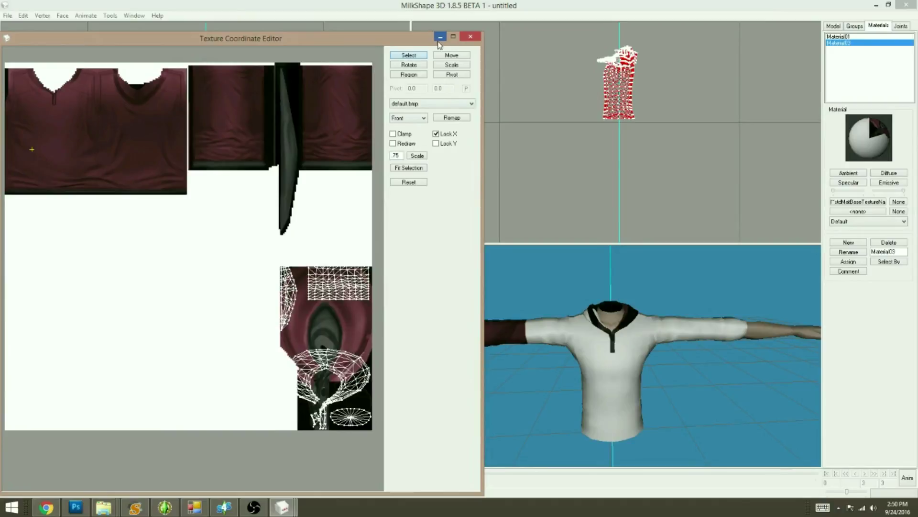
Step: Select all of the shirt's texture coordinates, then scale them vertically and move them to fit the body, sleeve and hood pieces
left_click(451, 65)
key("ctrl+a")
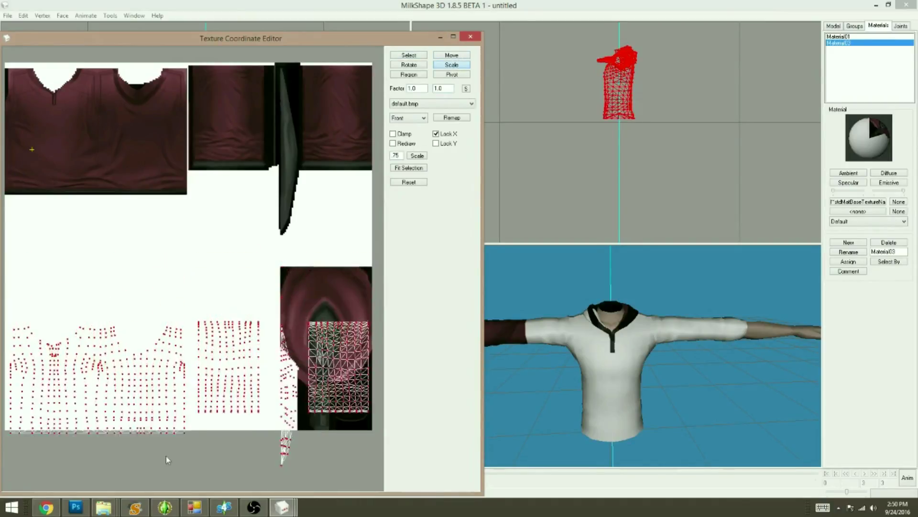
left_click_drag(166, 440, 167, 452)
left_click(452, 55)
left_click_drag(252, 397, 253, 143)
left_click(452, 65)
left_click_drag(195, 287, 195, 299)
left_click(451, 55)
left_click_drag(205, 229, 204, 235)
left_click(455, 65)
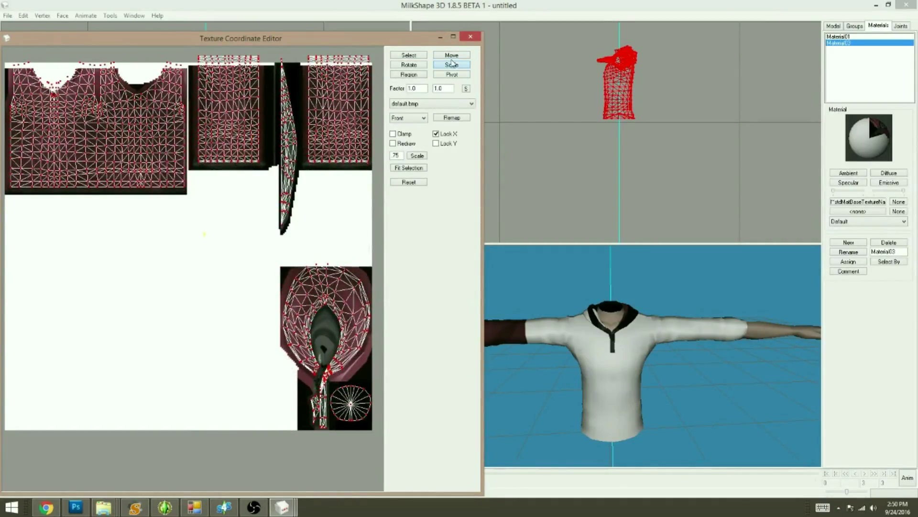
left_click(452, 55)
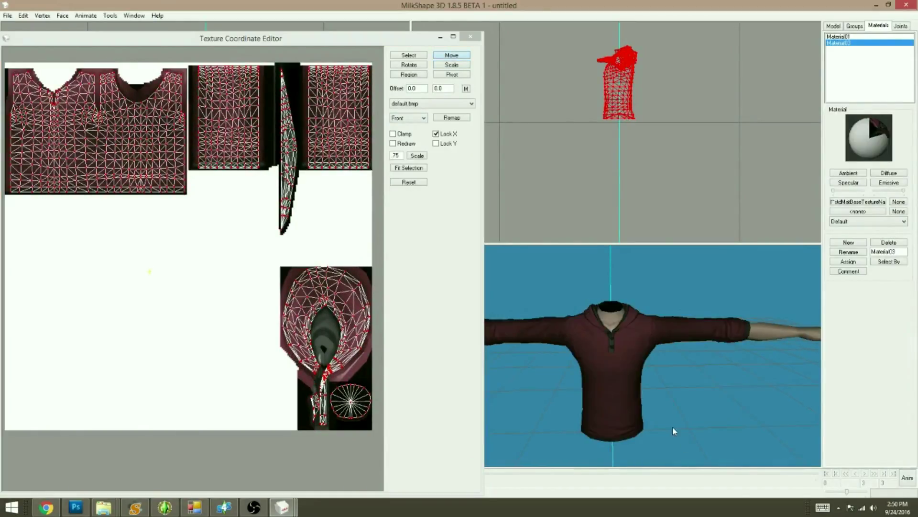
Step: Inspect the retextured hoodie and open Screen Shot 400 from the My Screen Shots folder for reference
scroll(685, 445, "up", 5)
left_click_drag(685, 445, 664, 322)
left_click(104, 507)
left_click_drag(334, 61, 705, 93)
left_click(562, 265)
double_click(813, 332)
left_click_drag(864, 91, 449, 72)
left_click_drag(535, 182, 540, 421)
left_click_drag(509, 76, 782, 66)
double_click(675, 229)
Step: Put away the Texture Coordinate Editor, set Screen Shot 400 beside the model, and maximize the 3D view
left_click_drag(469, 5, 665, 130)
left_click_drag(767, 379, 887, 507)
scroll(708, 261, "up", 5)
left_click_drag(708, 261, 817, 330)
left_click(471, 37)
left_click_drag(705, 8, 187, 56)
left_click_drag(301, 305, 468, 456)
right_click(599, 299)
left_click(626, 305)
scroll(489, 291, "down", 5)
left_click_drag(490, 291, 531, 306)
Step: Compare the hoodie's sleeves, neck and hood in the 3D view with Screen Shot 400
left_click(313, 507)
left_click_drag(373, 270, 431, 287)
left_click_drag(617, 342, 580, 368)
scroll(580, 369, "down", 3)
left_click(313, 508)
left_click_drag(340, 59, 199, 88)
left_click_drag(261, 290, 316, 306)
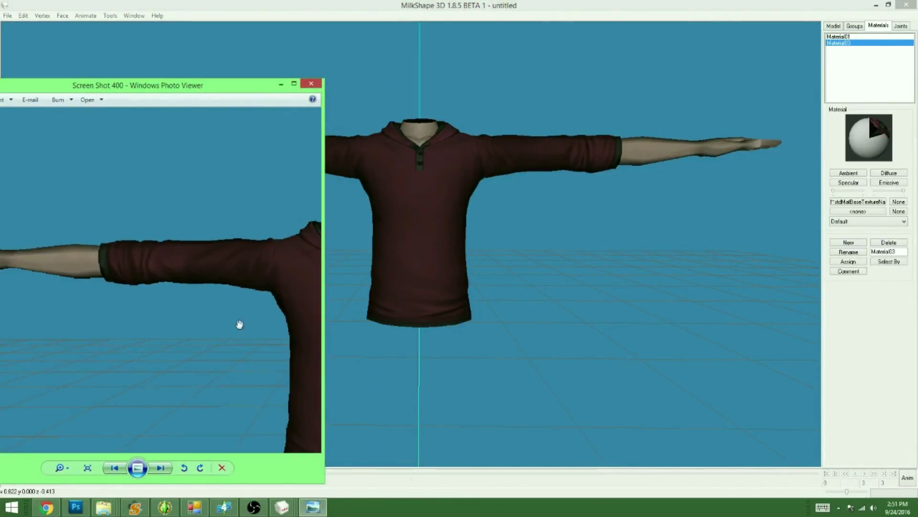
left_click_drag(238, 323, 119, 203)
left_click_drag(430, 297, 425, 277)
left_click(313, 507)
left_click_drag(221, 345, 213, 337)
left_click_drag(385, 336, 529, 375)
left_click_drag(443, 292, 601, 349)
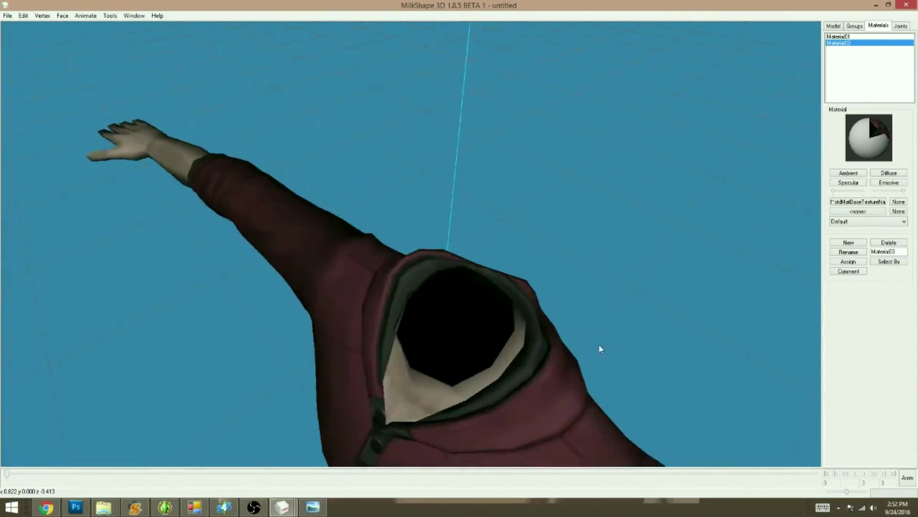
Step: Fine-tune the vertical scale of the shirt's texture coordinates and check the hoodie from the front
left_click(283, 508)
left_click(284, 508)
key("ctrl+t")
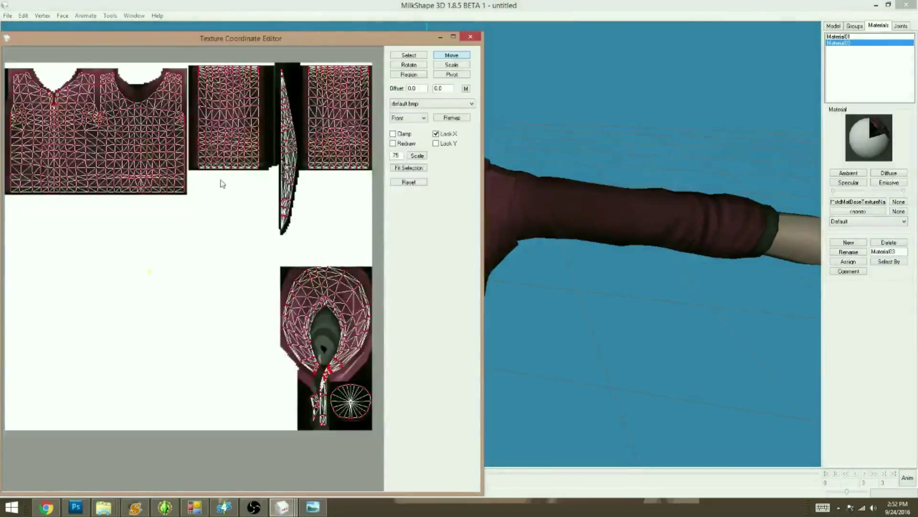
left_click(450, 65)
key("ctrl+t")
left_click_drag(354, 230, 354, 330)
scroll(354, 330, "down", 3)
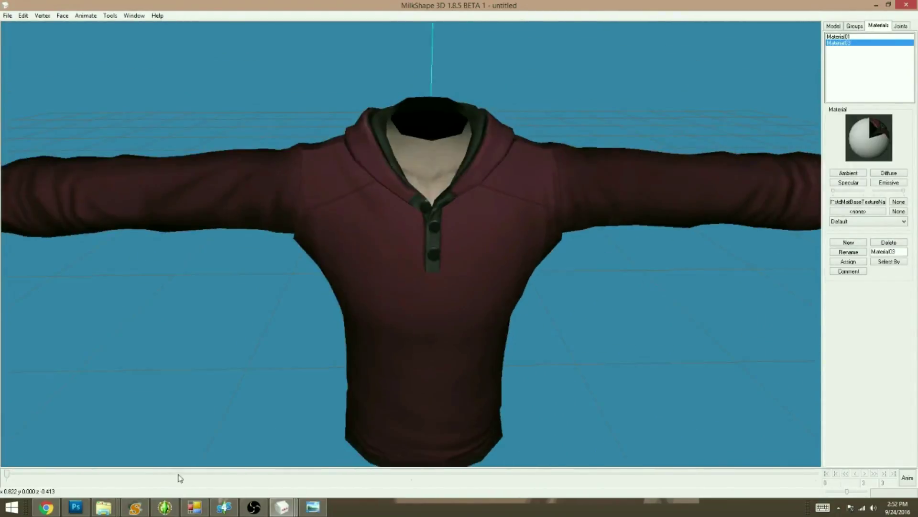
Step: Nudge the shirt's texture coordinates slightly and check the shoulder and sleeve texture in the 3D view
left_click(282, 507)
left_click(390, 457)
key("Escape")
key("ctrl+t")
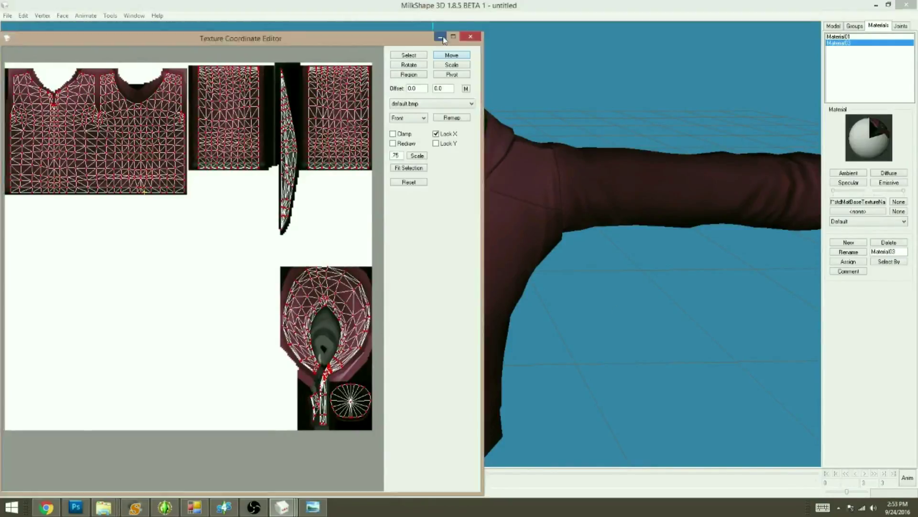
key("Escape")
key("alt+Tab")
key("alt+Tab")
key("ctrl+t")
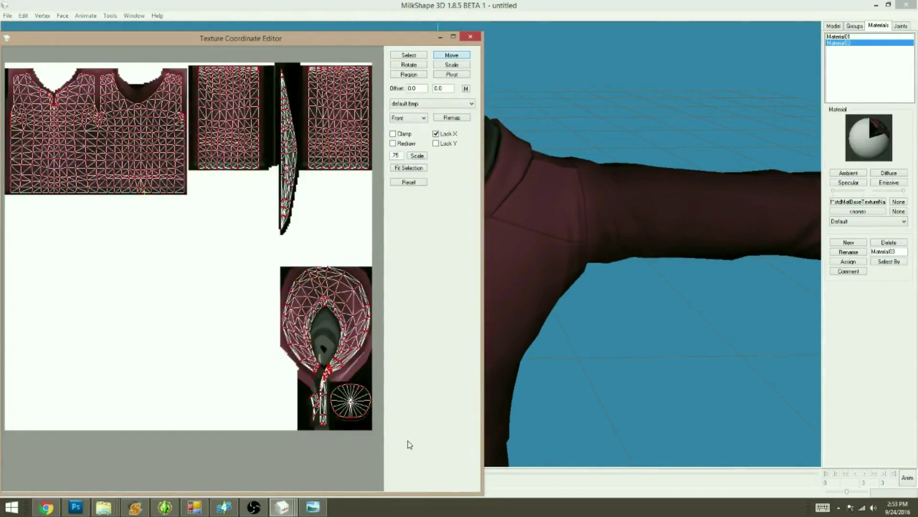
key("Escape")
left_click_drag(572, 358, 586, 359)
Step: Open Screen Shot 401 from the My Screen Shots folder to examine the original texture coordinate layout
left_click(103, 507)
left_click(62, 455)
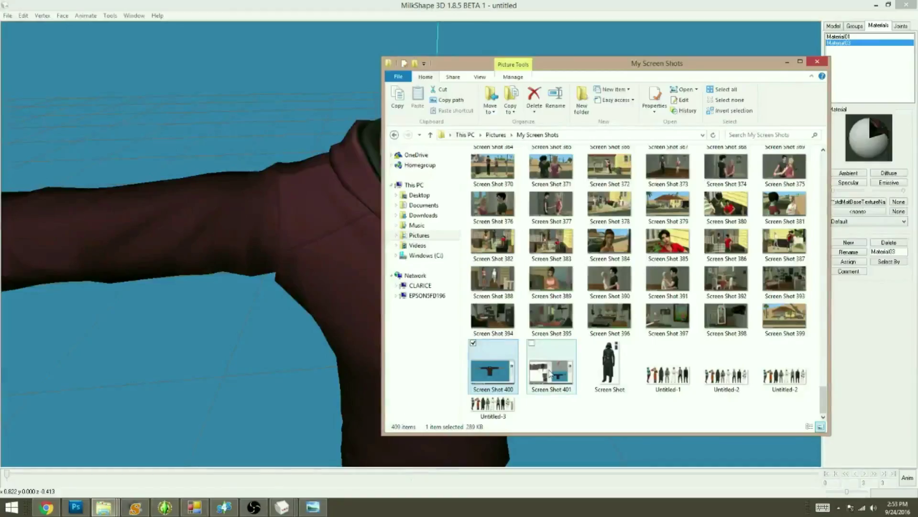
double_click(550, 370)
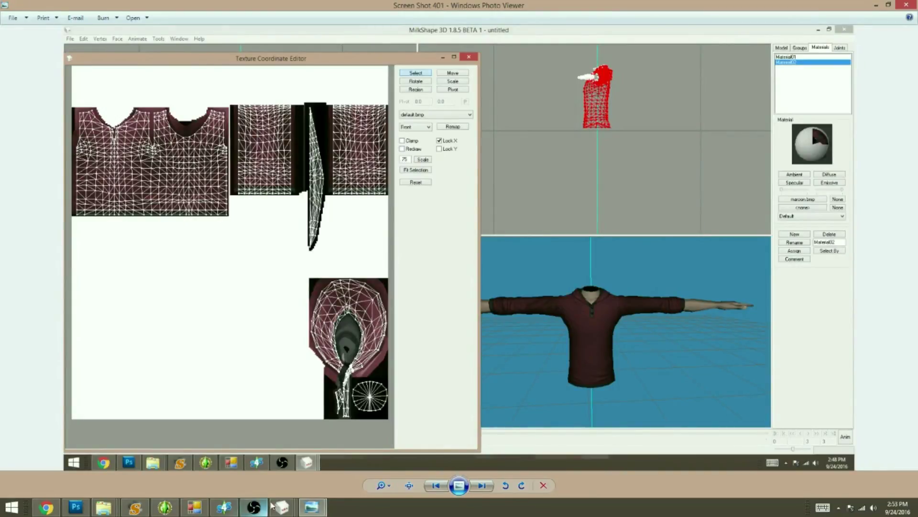
left_click(312, 507)
Step: Return to the Texture Coordinate Editor and refine the position and vertical scale of the shirt's coordinates against the reference
left_click(282, 507)
left_click(283, 507)
left_click(364, 456)
left_click_drag(328, 240, 328, 236)
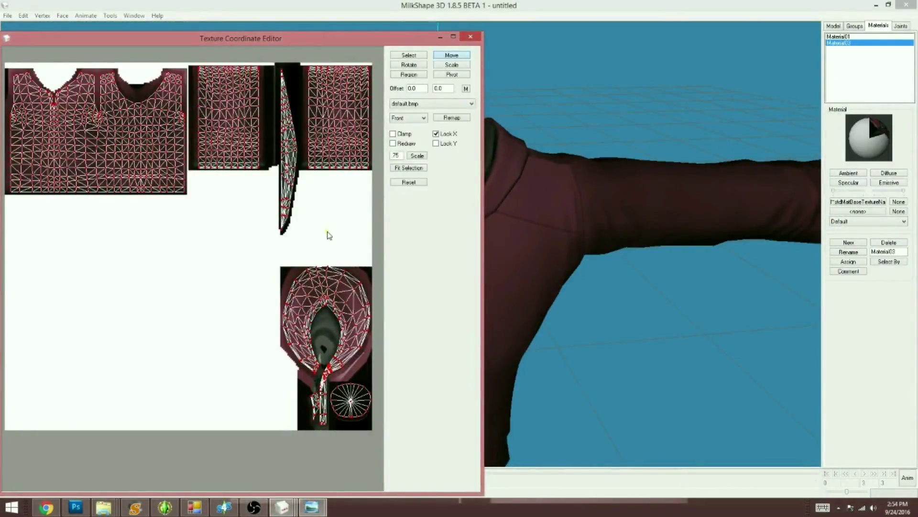
left_click_drag(597, 299, 593, 307)
left_click(451, 64)
left_click_drag(326, 231, 338, 196)
Step: Check the hoodie's neck and shoulders in 3D and compare the Texture Coordinate Editor side by side with Screen Shot 401
left_click(440, 37)
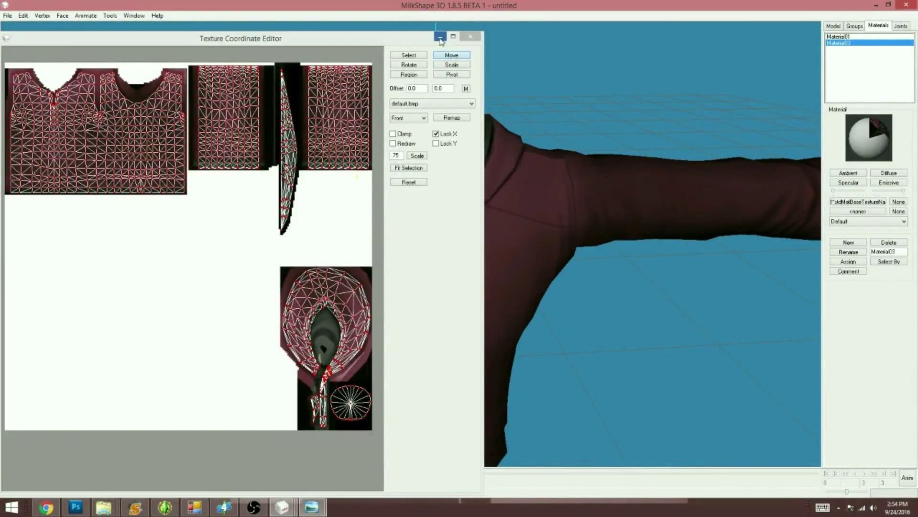
left_click_drag(472, 295, 432, 304)
scroll(427, 287, "up", 5)
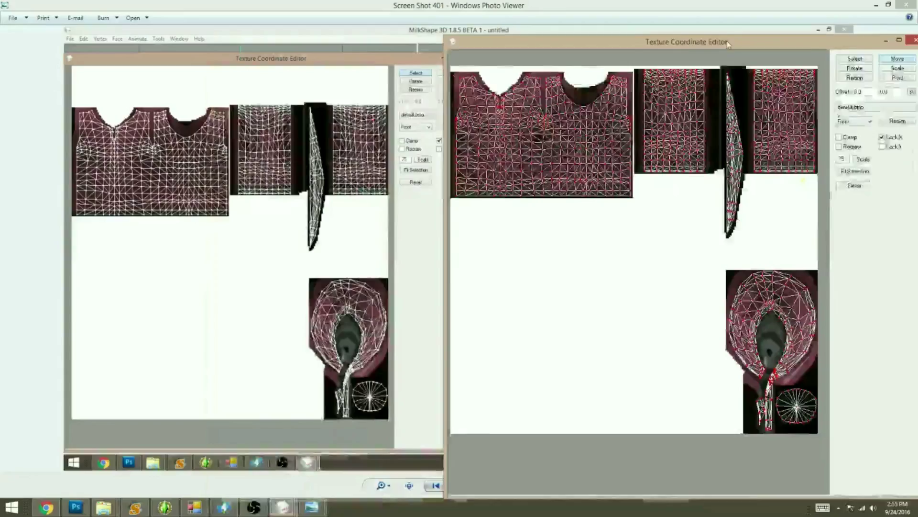
left_click_drag(730, 43, 679, 51)
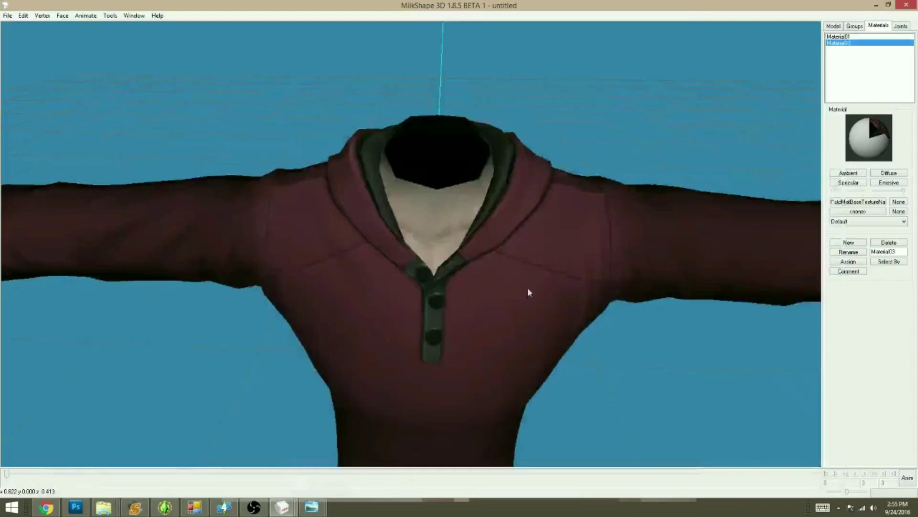
Step: Return to the four-viewport layout and inspect the whole textured hoodie in the 3D view
left_click_drag(527, 288, 257, 258, "shift")
key("Return")
left_click_drag(473, 353, 468, 358, "shift")
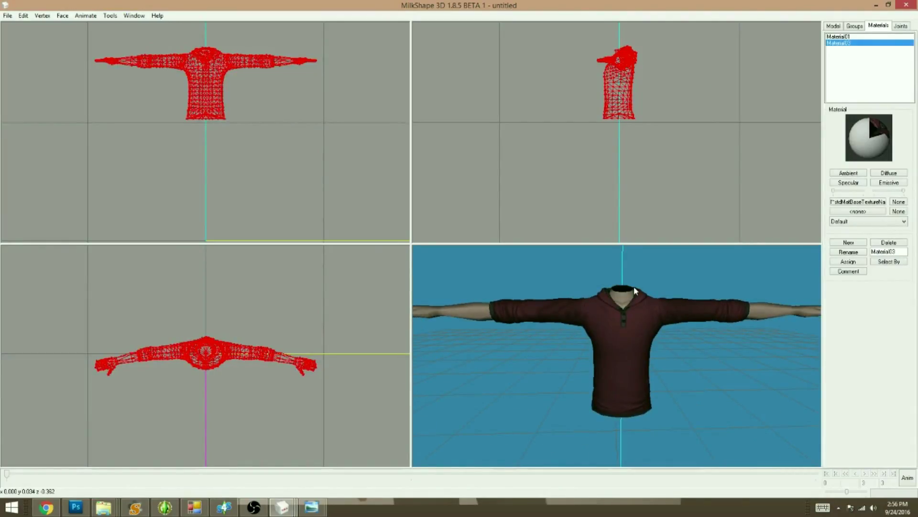
left_click_drag(635, 287, 654, 397, "shift")
mouse_move(654, 382)
left_mouse_down()
mouse_move(636, 375)
mouse_move(651, 377)
left_mouse_up()
left_click(7, 15)
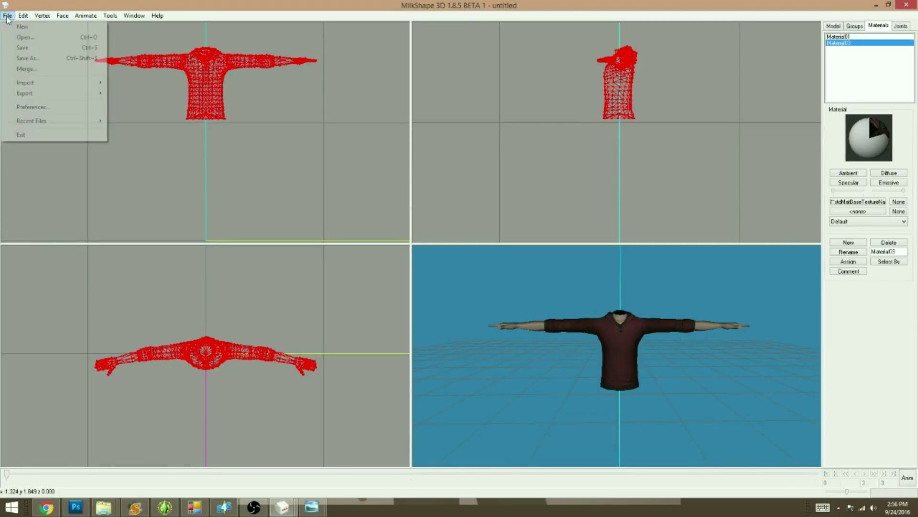
mouse_move(25, 97)
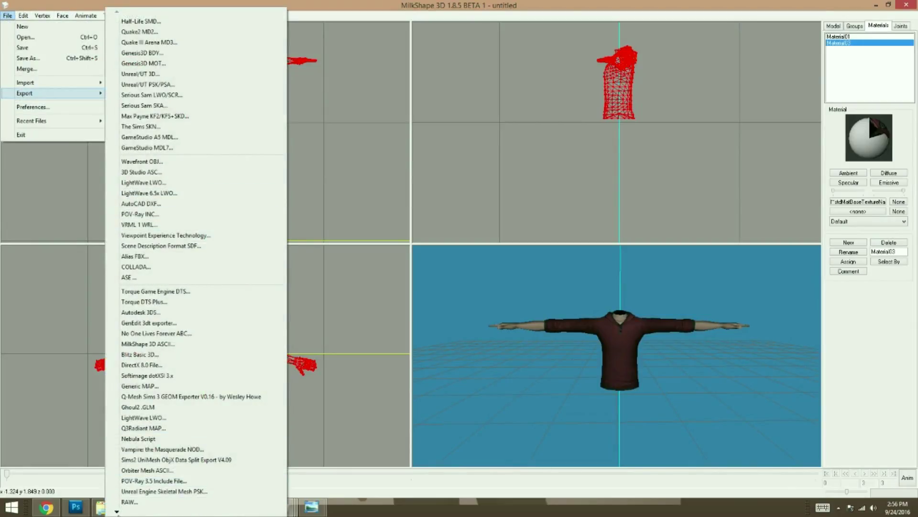
mouse_move(118, 513)
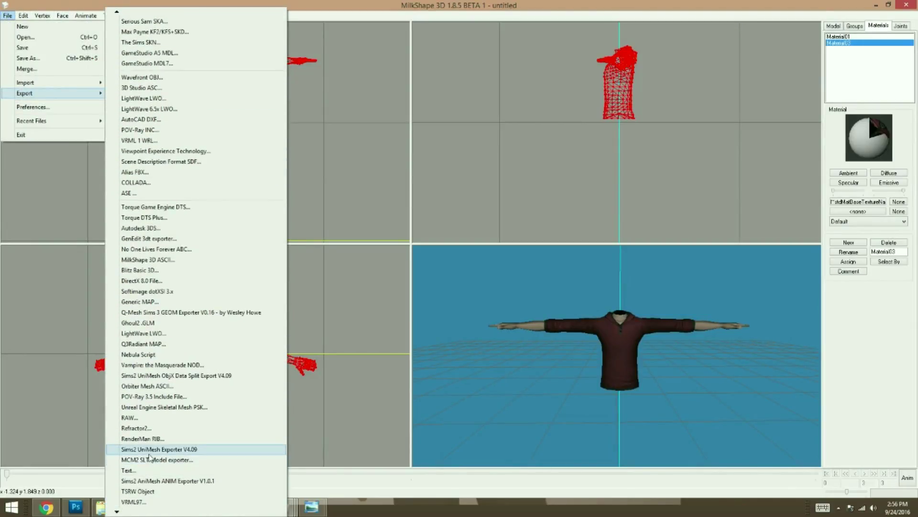
left_click(152, 449)
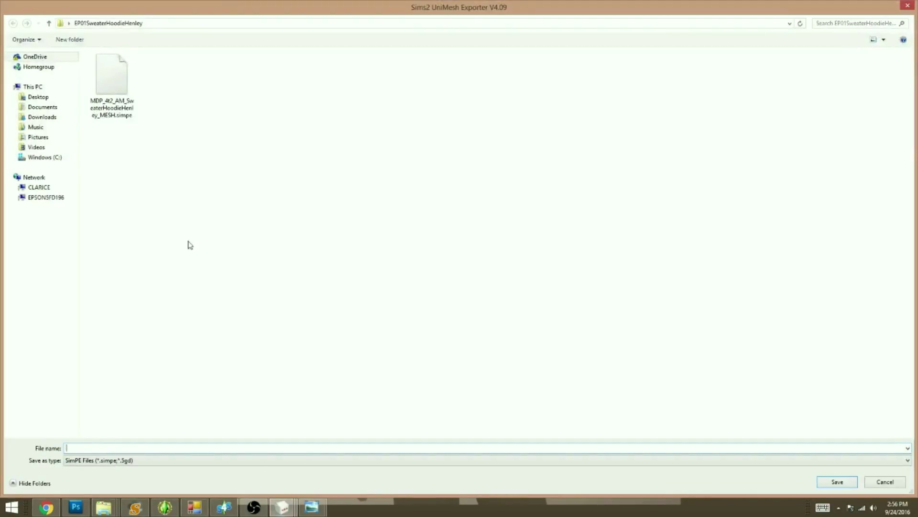
left_click(103, 81)
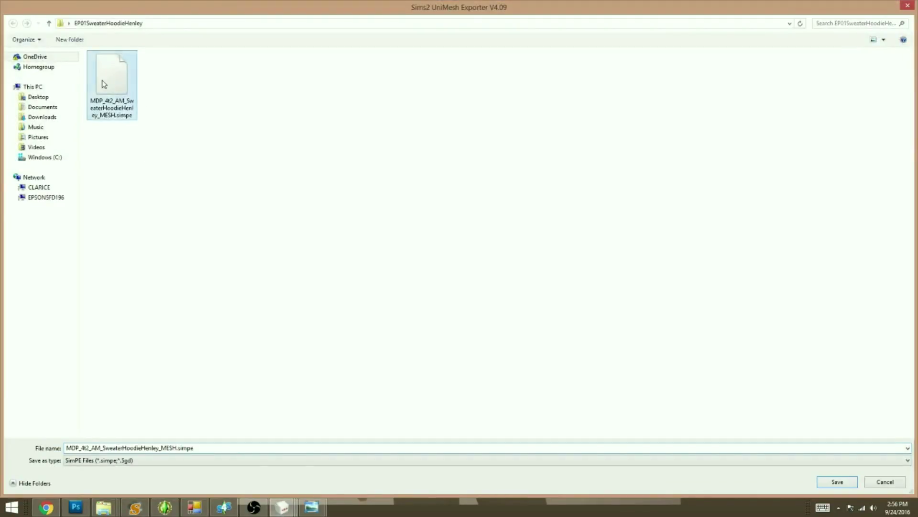
left_click(889, 482)
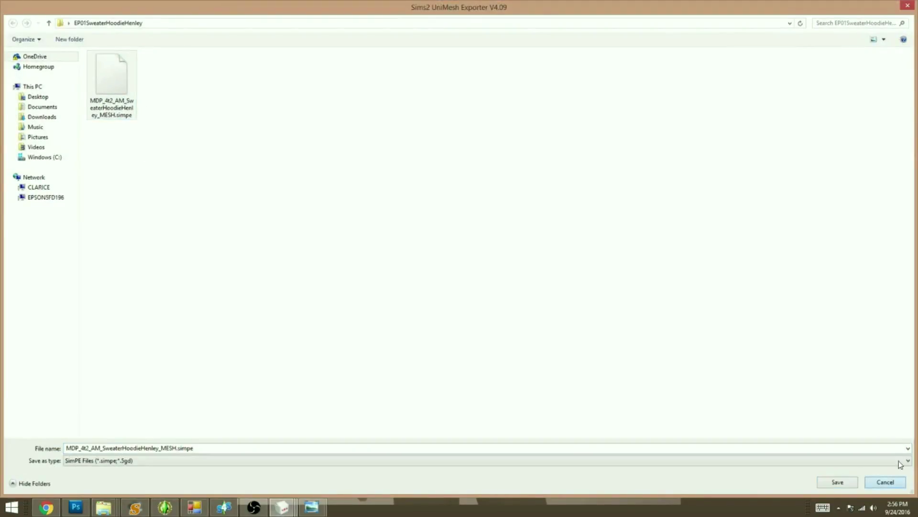
left_click(885, 482)
Step: Rename the default.bmp mesh group to noblend and the body group to top
left_click(855, 26)
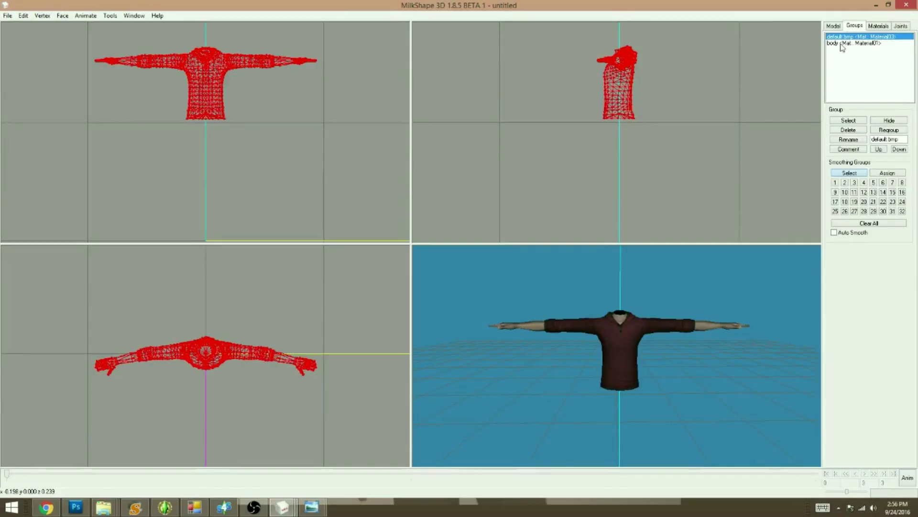
left_click_drag(897, 142, 861, 141)
type("noblend")
left_click(857, 139)
left_click(850, 43)
left_click_drag(893, 139, 864, 142)
type("top")
left_click(850, 140)
Step: Set ModelName to top in the top group's comment and copy the full comment text
left_click(856, 149)
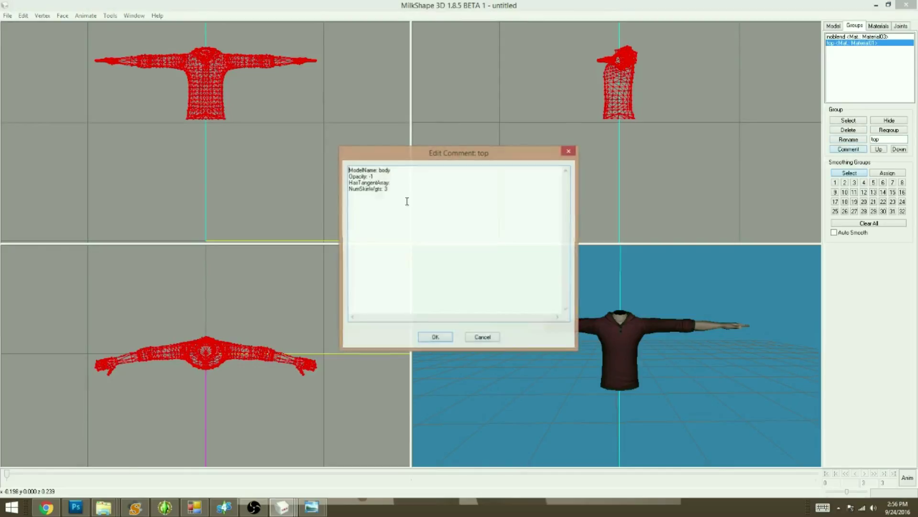
double_click(383, 170)
type("top")
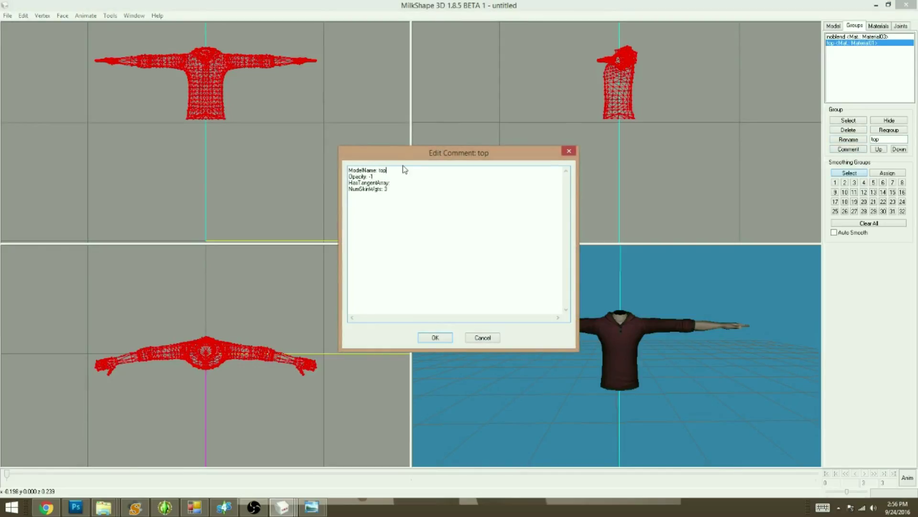
left_click_drag(397, 190, 336, 166)
right_click(233, 177)
left_click(287, 211)
left_click(435, 337)
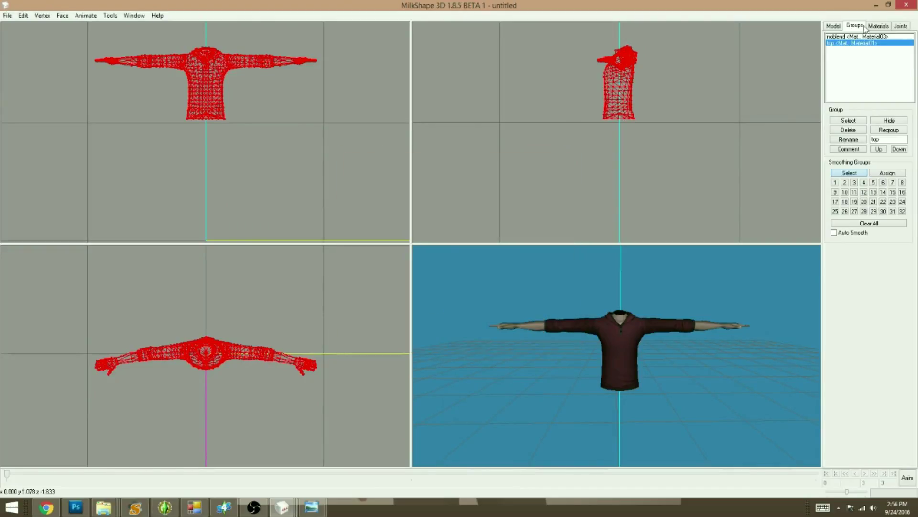
Step: Replace the noblend group's comment with the copied text and set its ModelName to noblend
left_click(845, 37)
left_click(848, 149)
left_click_drag(395, 188, 348, 169)
key("ctrl+v")
double_click(382, 171)
type("no")
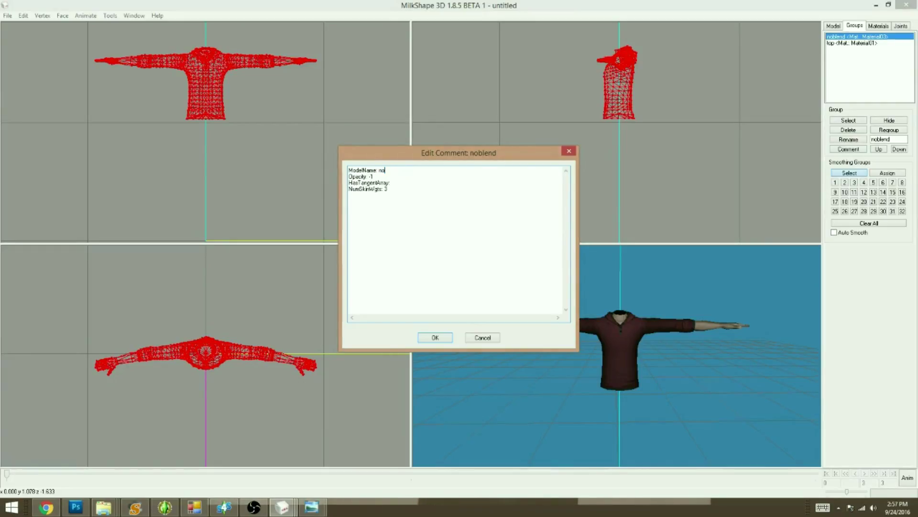
left_click(445, 337)
Step: Start a Sims2 UniMesh Exporter V4.09 export to MDP_4t2_AM_SweaterHoodieHenley_MESH.simpe and copy the file name without its extension
left_click_drag(675, 258, 576, 381)
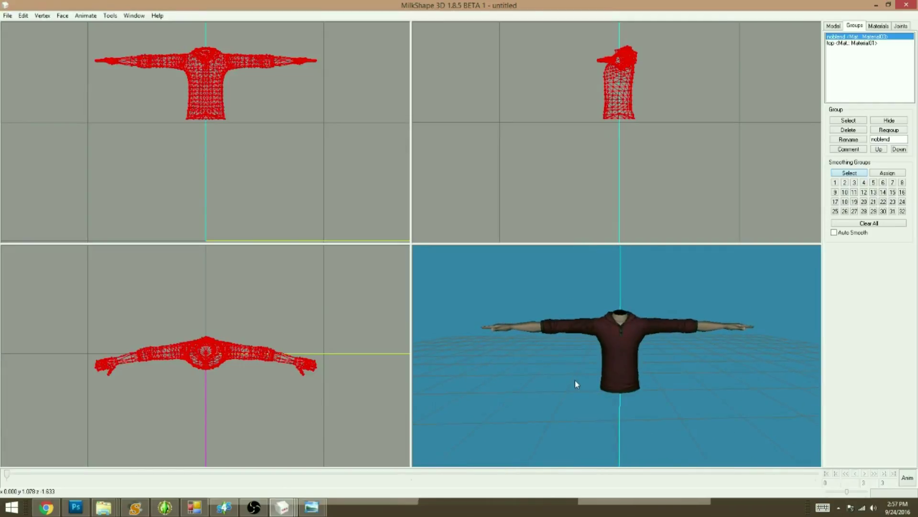
left_click(7, 15)
mouse_move(25, 93)
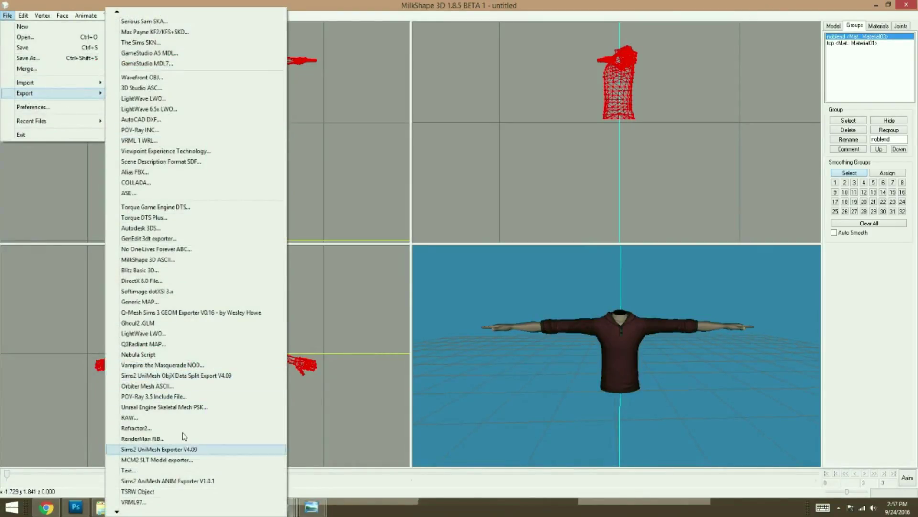
left_click(156, 449)
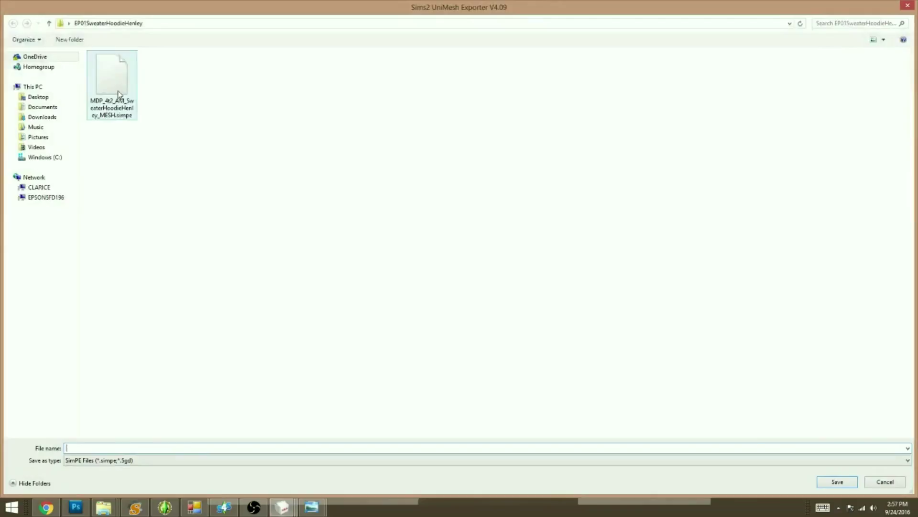
left_click(119, 93)
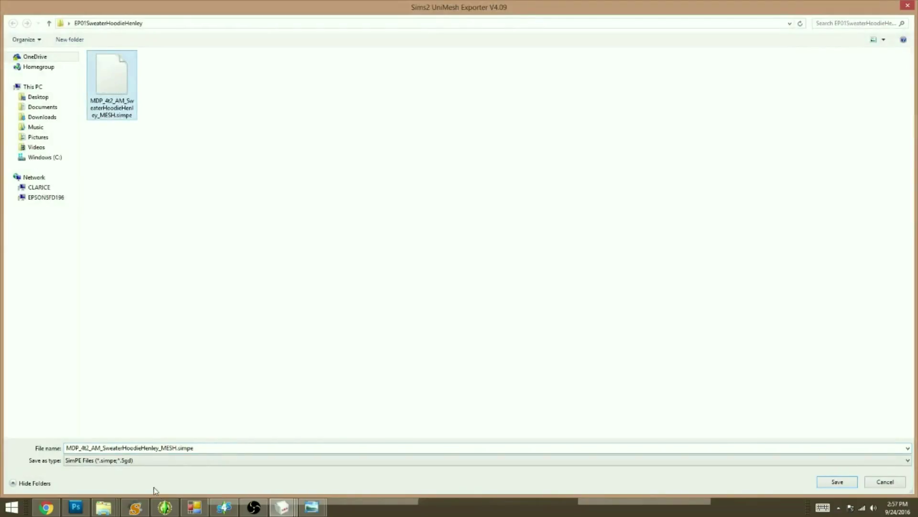
double_click(135, 448)
left_click_drag(177, 448, 68, 445)
key("ctrl+c")
right_click(83, 447)
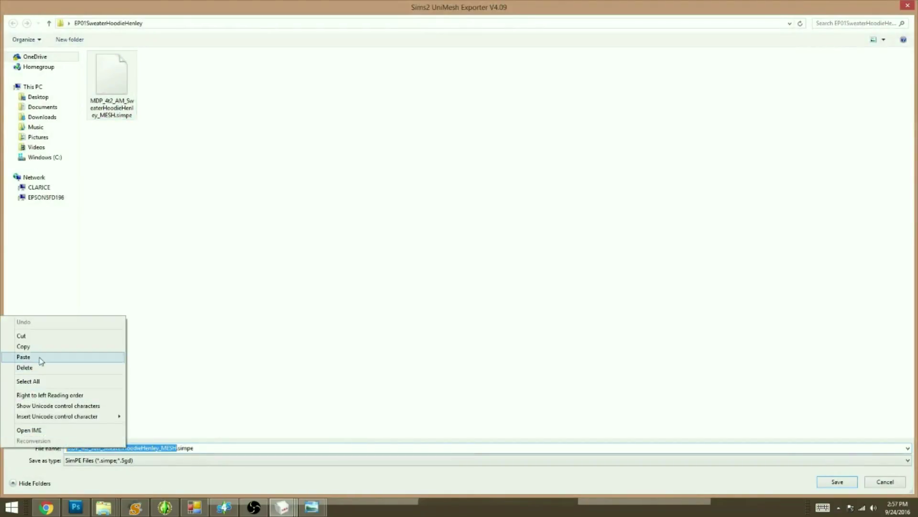
left_click(14, 345)
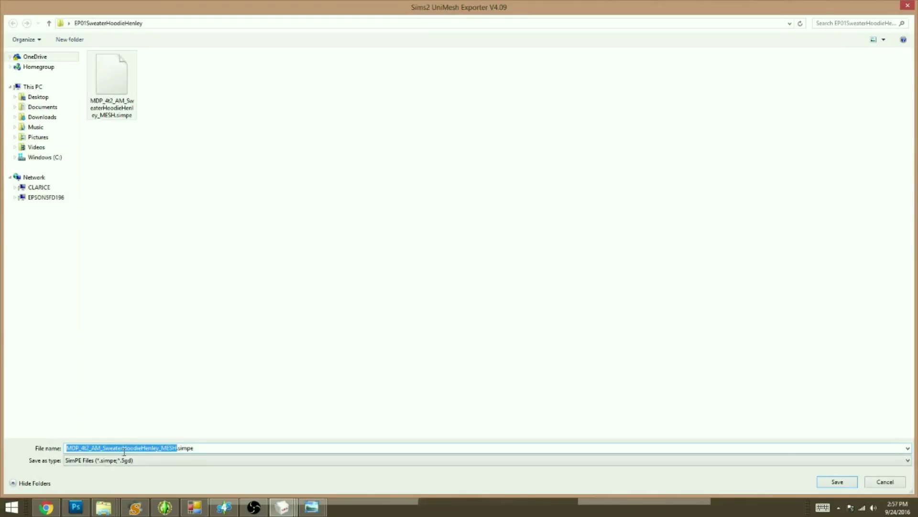
Step: Save the hoodie export over the existing MDP_4t2_AM_SweaterHoodieHenley_MESH.simpe file
left_click(212, 447)
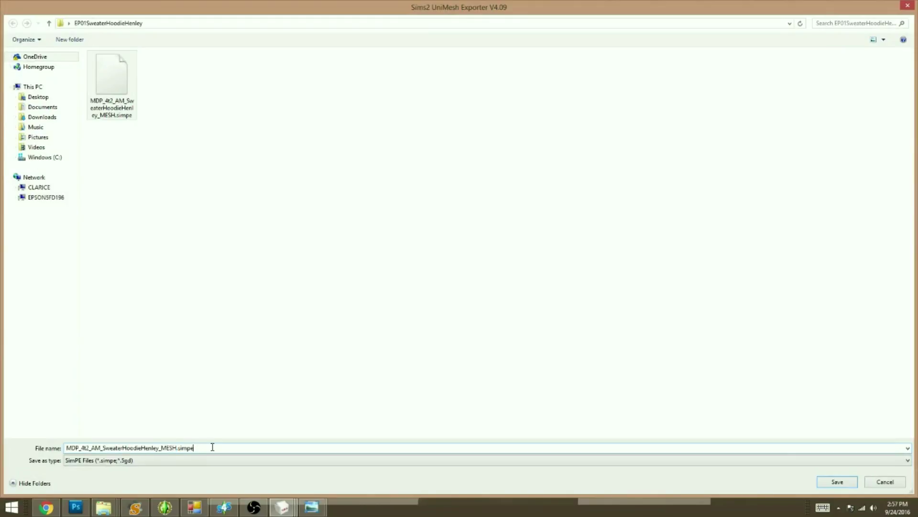
left_click(837, 482)
left_click(499, 257)
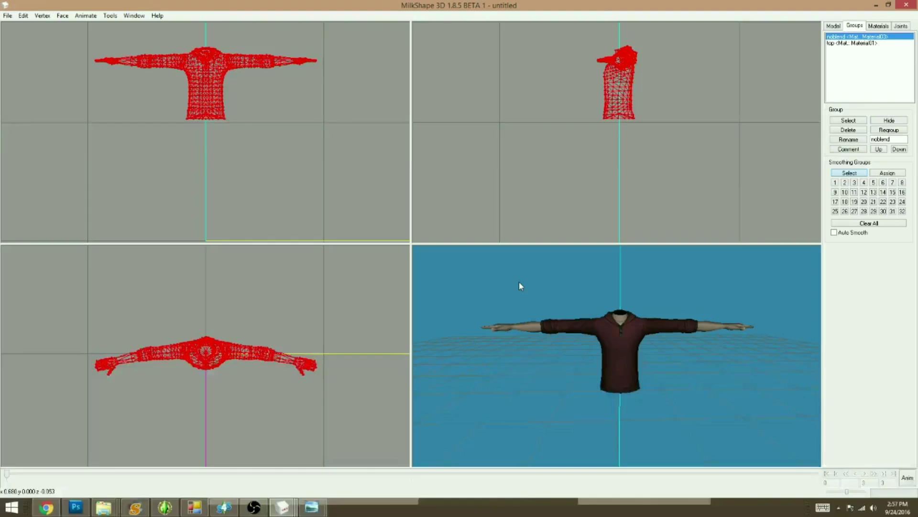
Step: Switch to SimPe and run the Body Mesh Tool's extracting stage on 5f5f6a9d_AMTOP.package from the SavedSims folder
left_click(135, 507)
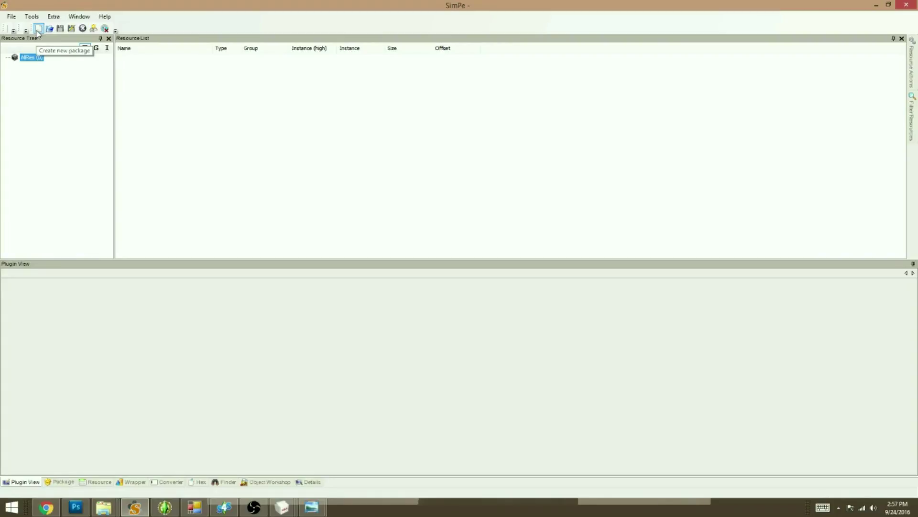
left_click(31, 16)
mouse_move(44, 39)
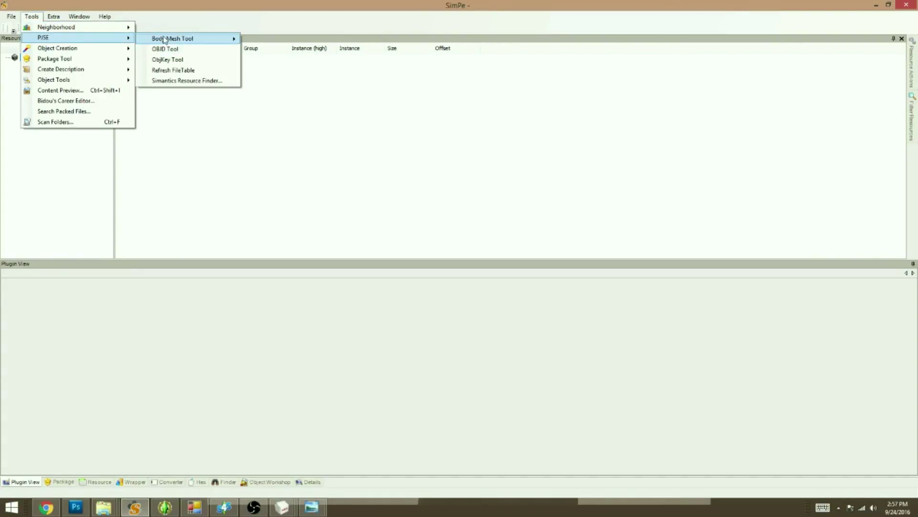
mouse_move(167, 39)
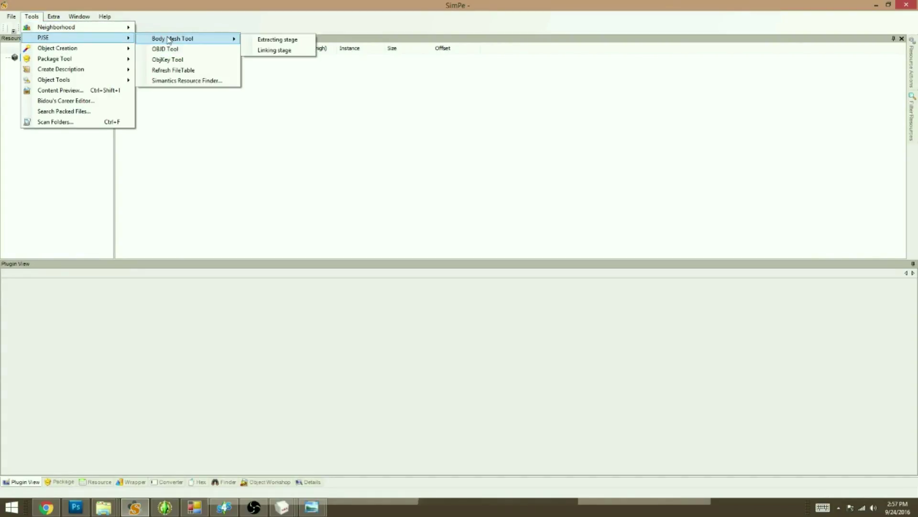
left_click(278, 40)
left_click(180, 174)
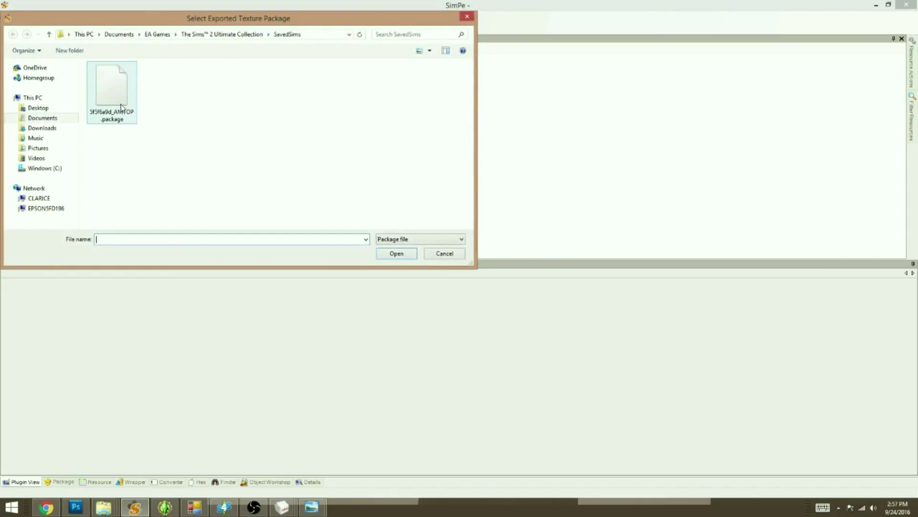
double_click(122, 107)
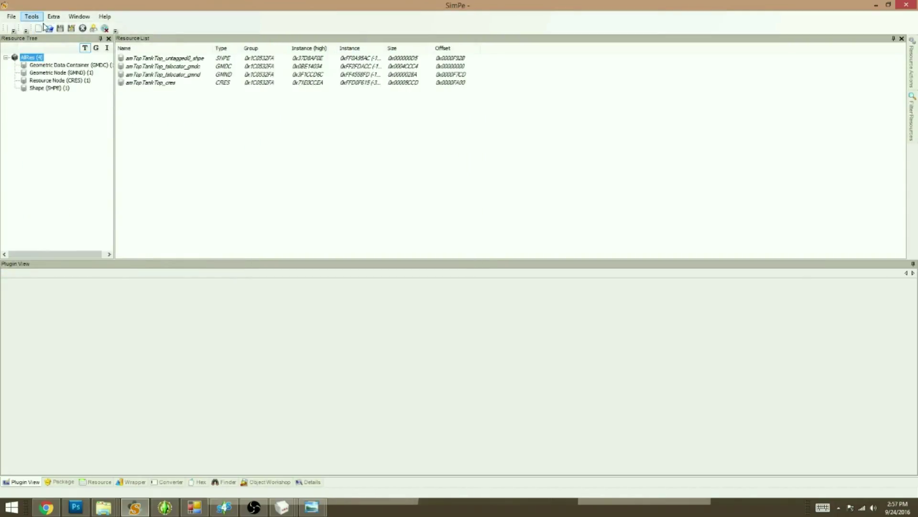
Step: Rename the extracted tank top resources with the Scenegraph rename Wizard, using the model name MDP_4t2_AM_SweaterHoodieHenley_MESH
left_click(32, 17)
mouse_move(100, 80)
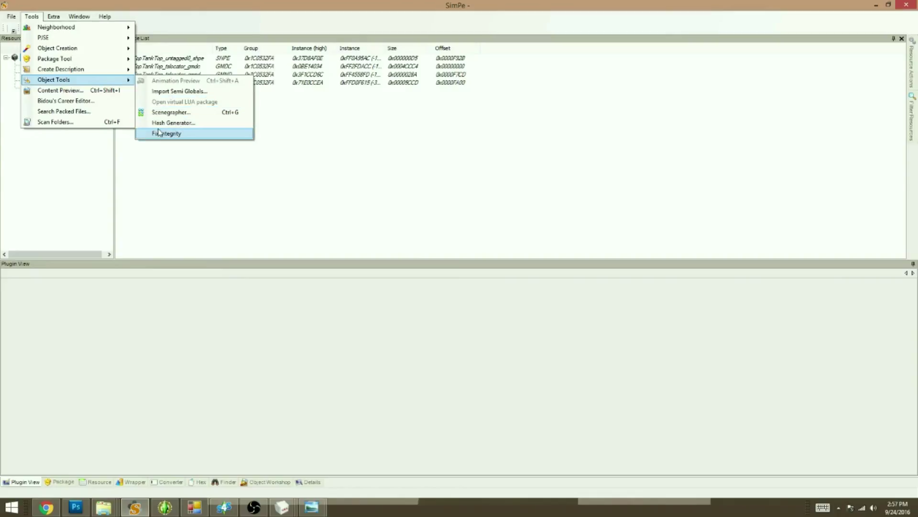
left_click(171, 112)
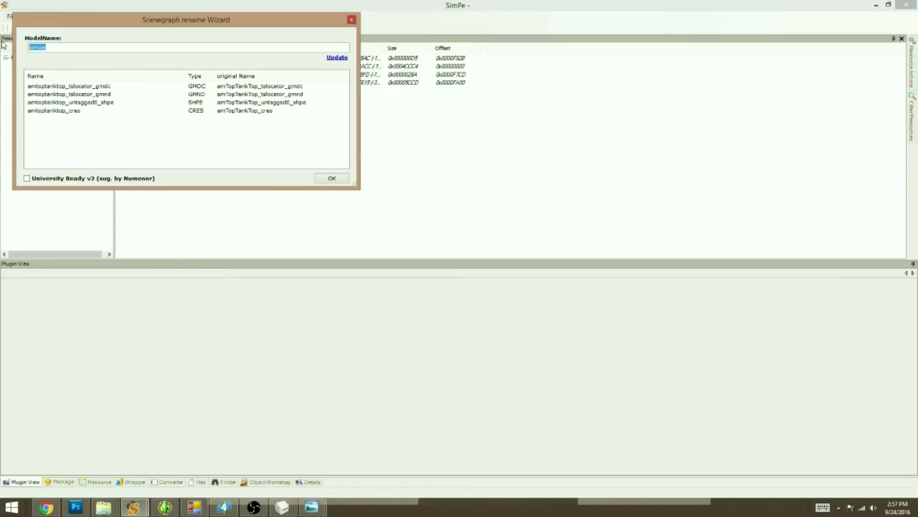
key("ctrl+v")
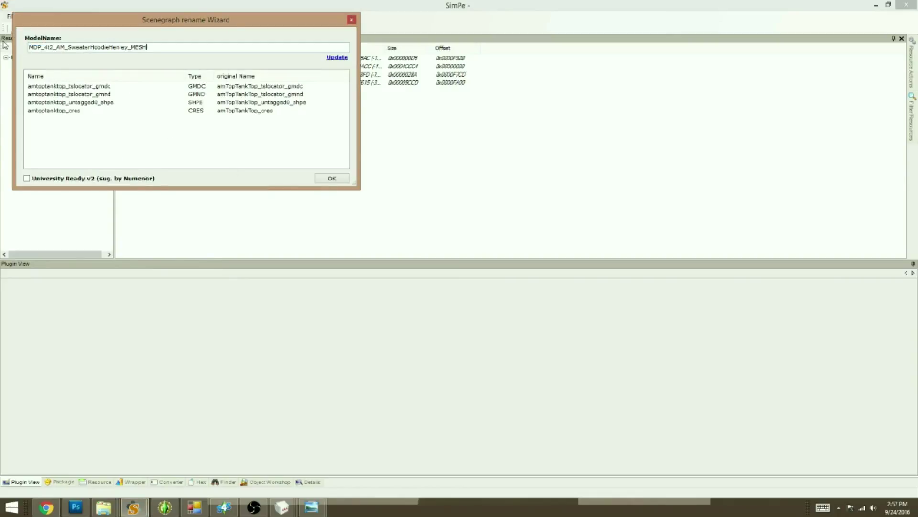
left_click(336, 58)
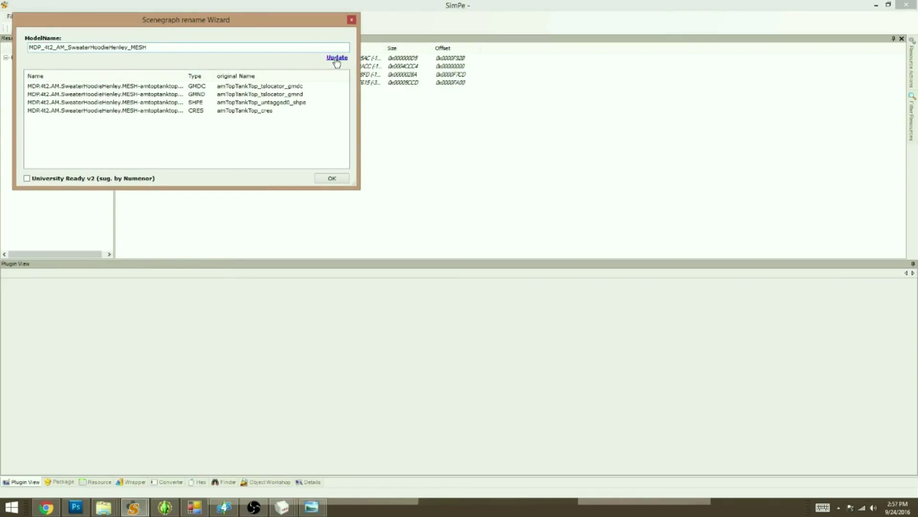
left_click(337, 180)
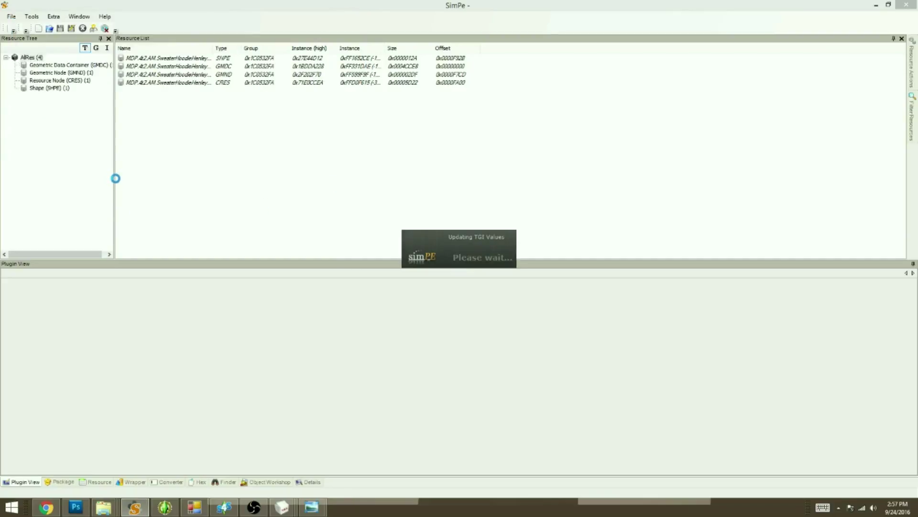
Step: Save the package as MDP_4t2_AM_SweaterHoodieHenley_MESH in the SavedSims folder
left_click(71, 29)
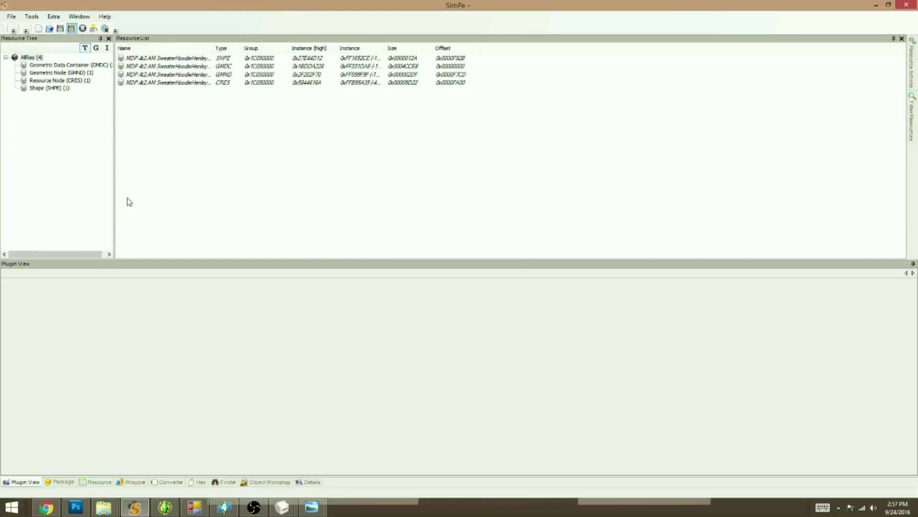
type("MDP_4t2_AM_SweaterHoodieHenley_MESH")
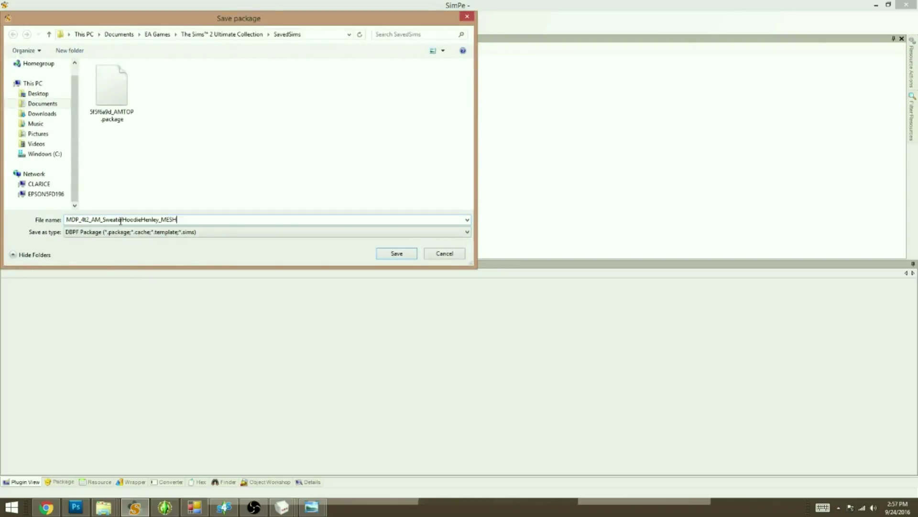
left_click(392, 253)
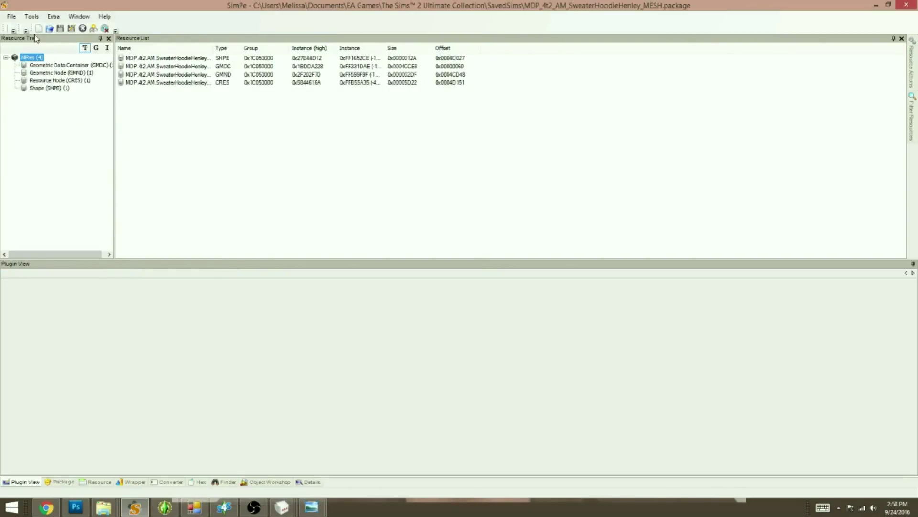
Step: Replace the mesh package's Geometric Data Container resource with the exported MDP_4t2_AM_SweaterHoodieHenley_MESH.simpe from the desktop's EP01SweaterHoodieHenley folder
left_click(34, 66)
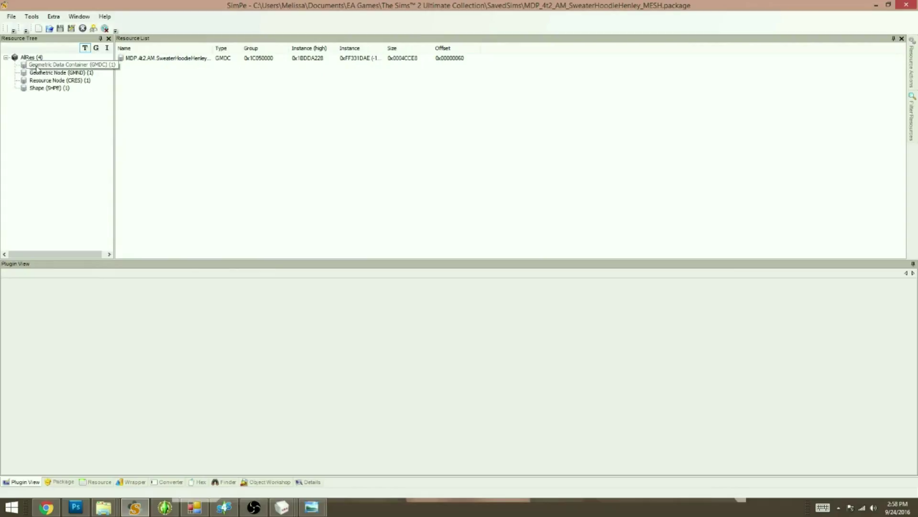
left_click(168, 58)
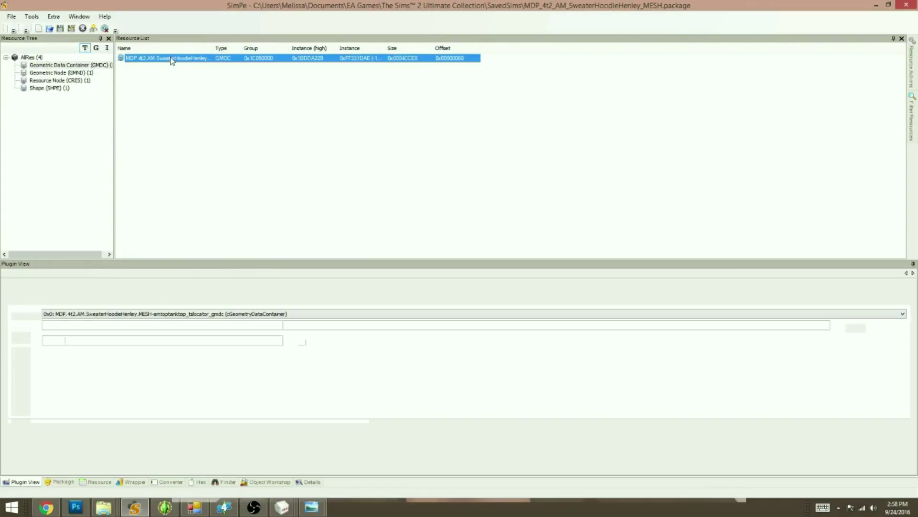
right_click(176, 60)
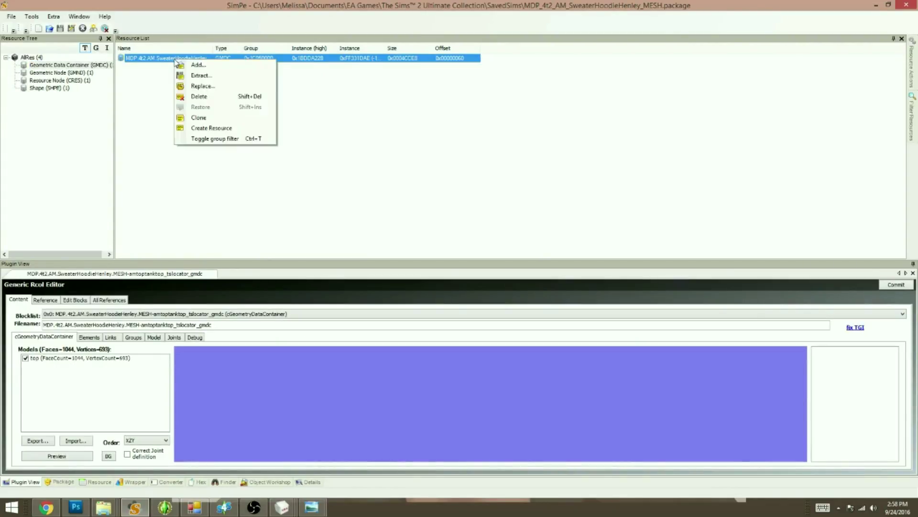
left_click(201, 87)
left_click(38, 108)
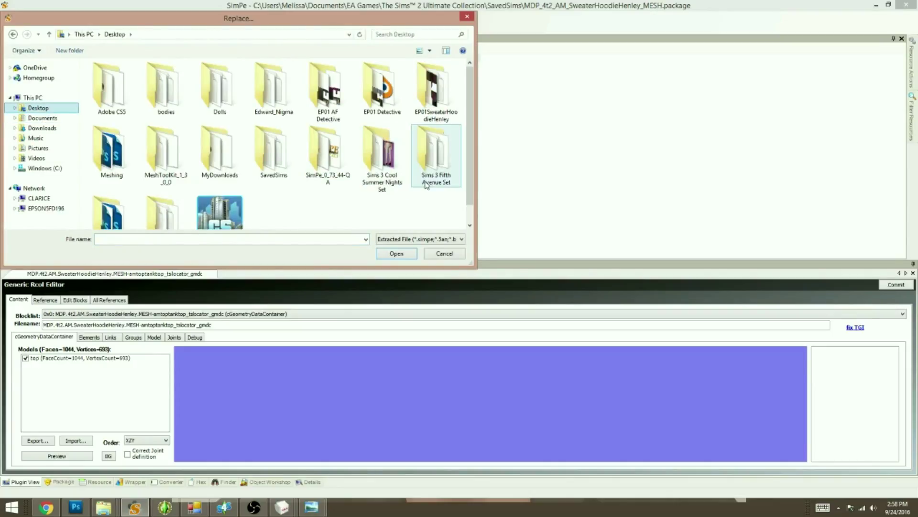
double_click(434, 91)
double_click(127, 88)
left_click(513, 277)
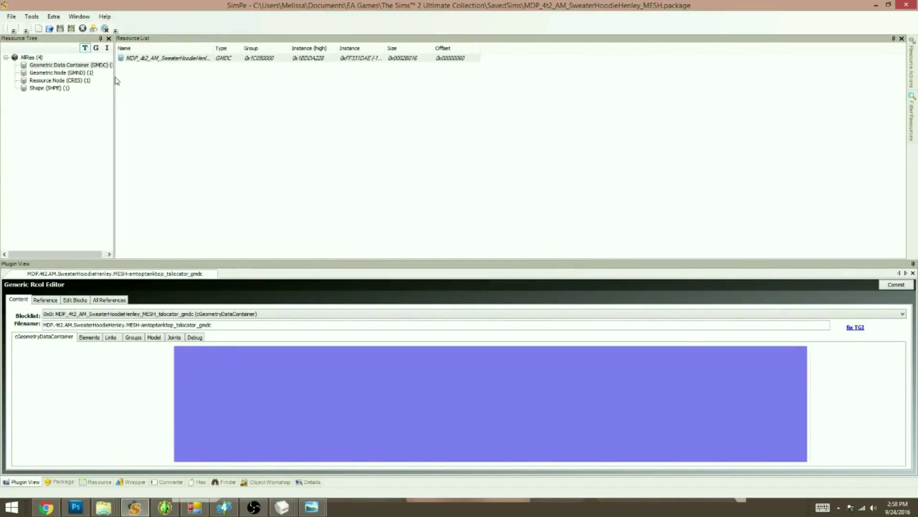
Step: Close the mesh package and open 5f5f6a9d_AMTOP.package from the SavedSims folder
left_click(84, 30)
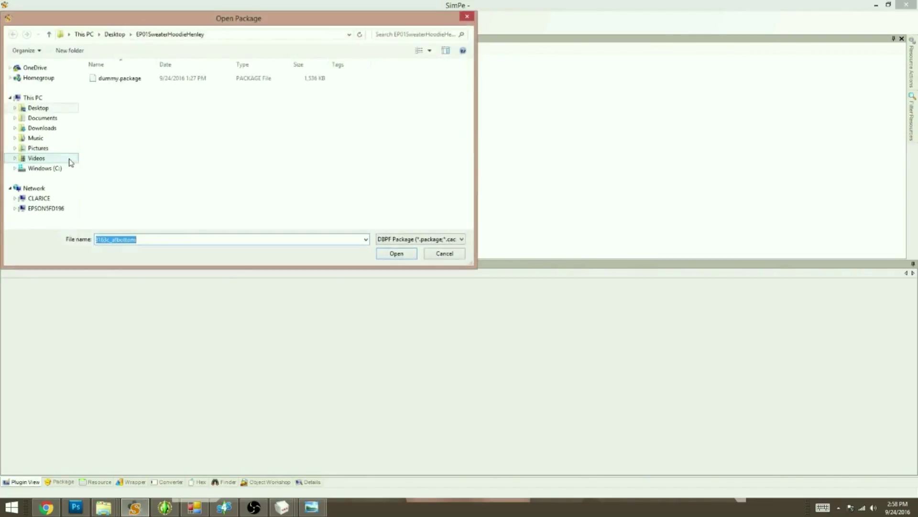
left_click(42, 117)
double_click(119, 111)
double_click(123, 82)
scroll(149, 190, "down", 4)
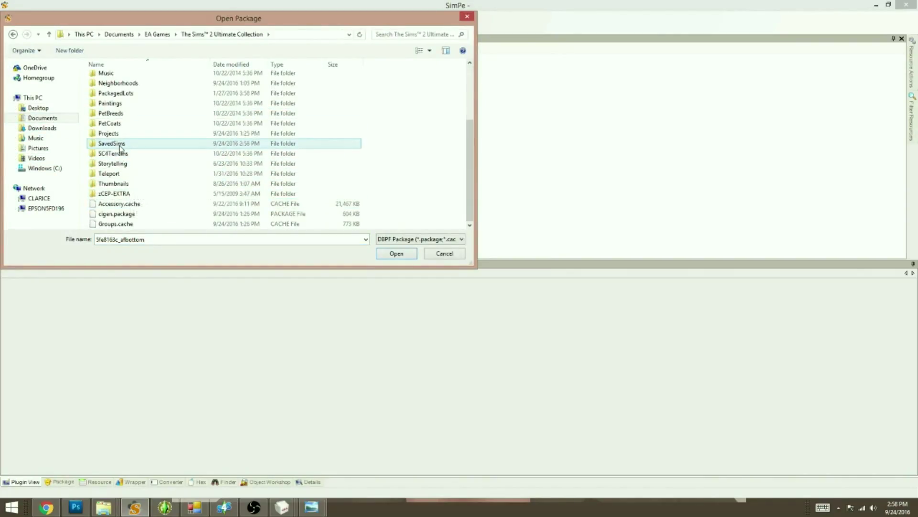
double_click(118, 146)
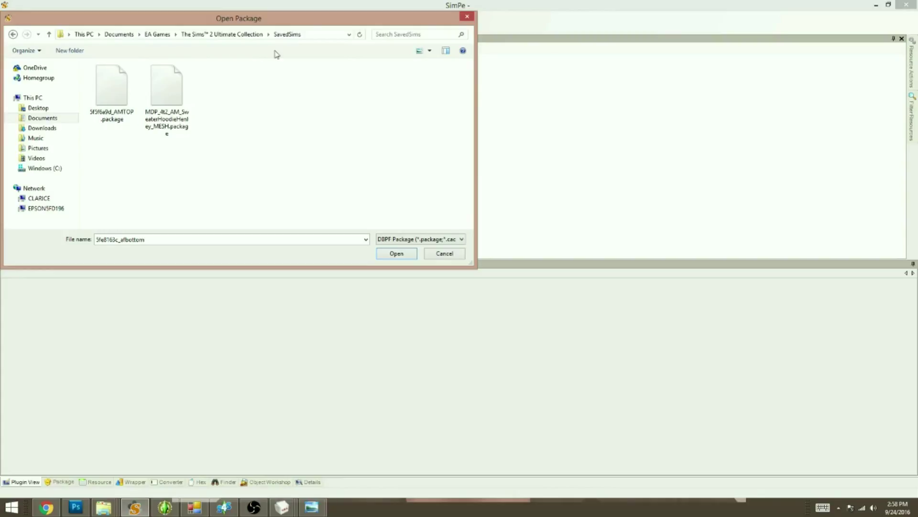
double_click(116, 99)
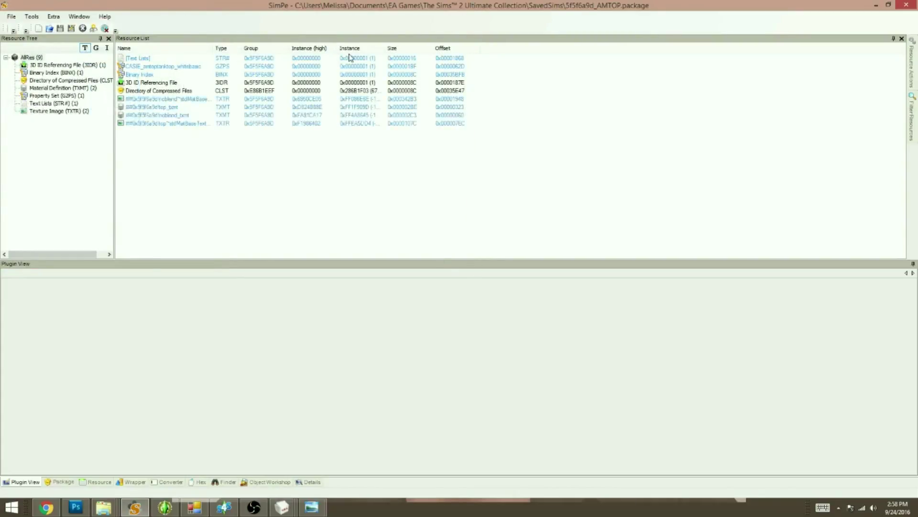
Step: Link the 3D ID Referencing File to MDP_4t2_AM_SweaterHoodieHenley_MESH.package with the Body Mesh Tool's linking stage, then close the package
left_click(50, 66)
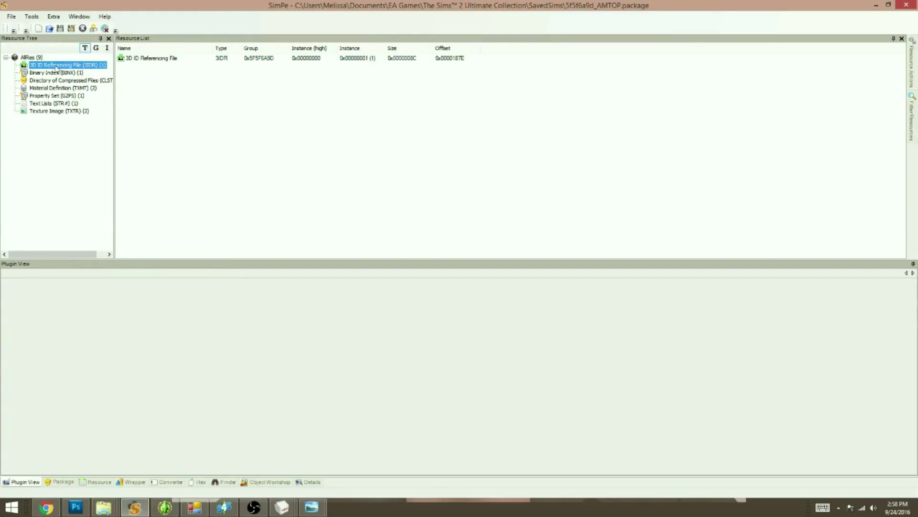
left_click(146, 60)
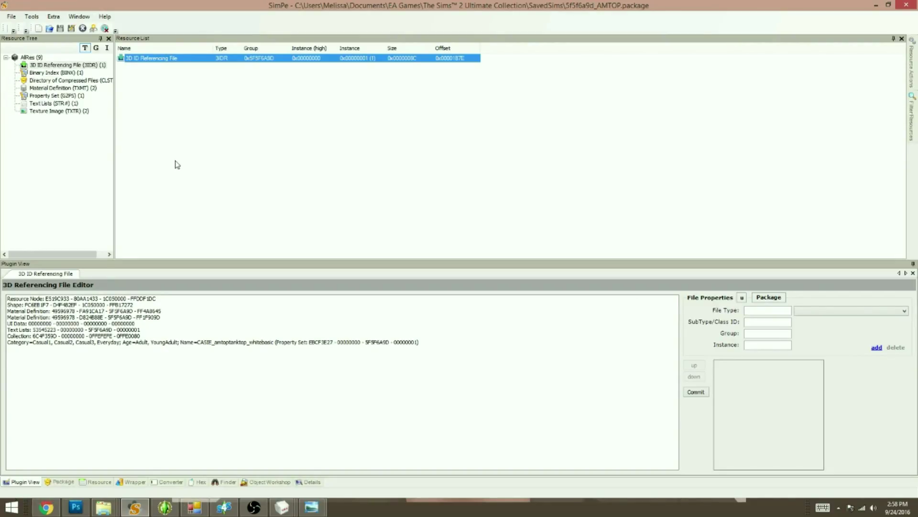
left_click(31, 16)
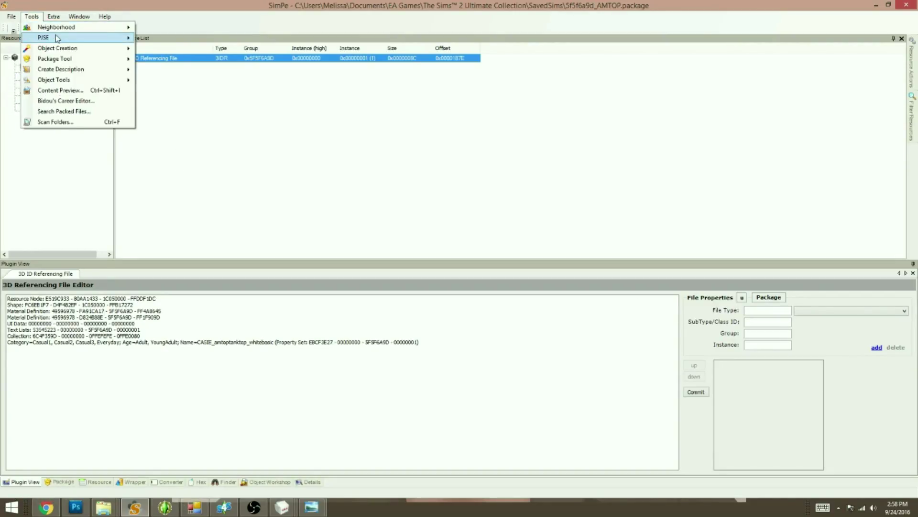
mouse_move(56, 38)
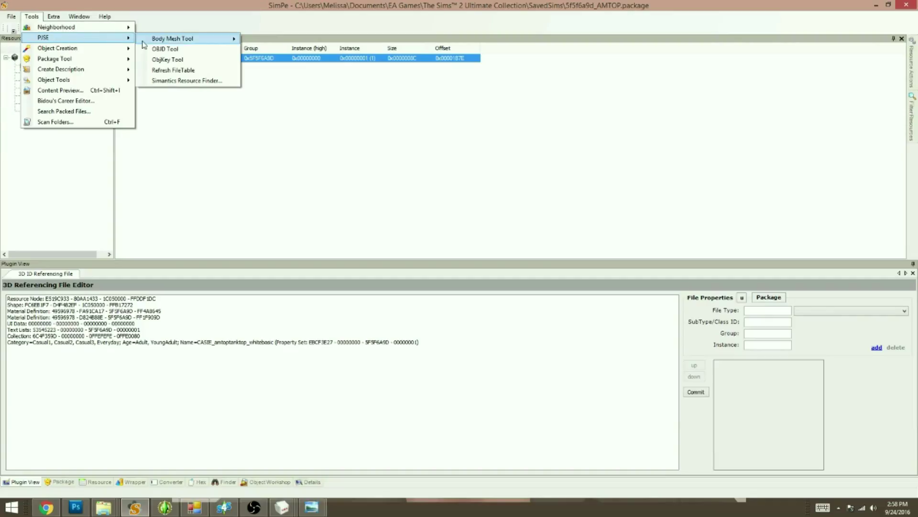
mouse_move(180, 39)
left_click(268, 48)
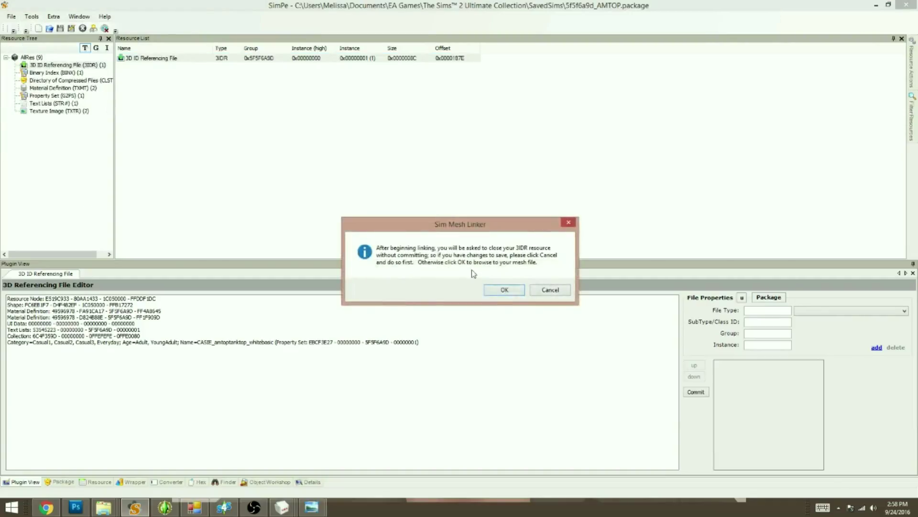
left_click(504, 290)
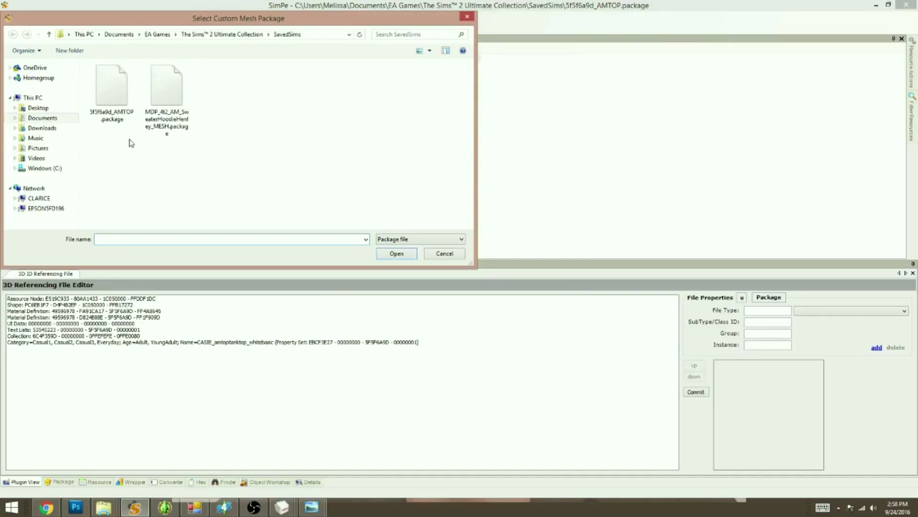
left_click(160, 96)
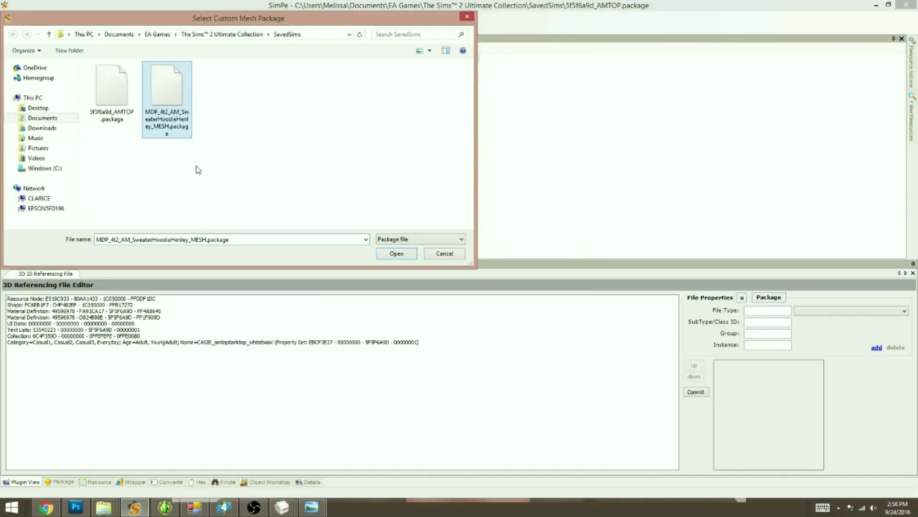
left_click(385, 254)
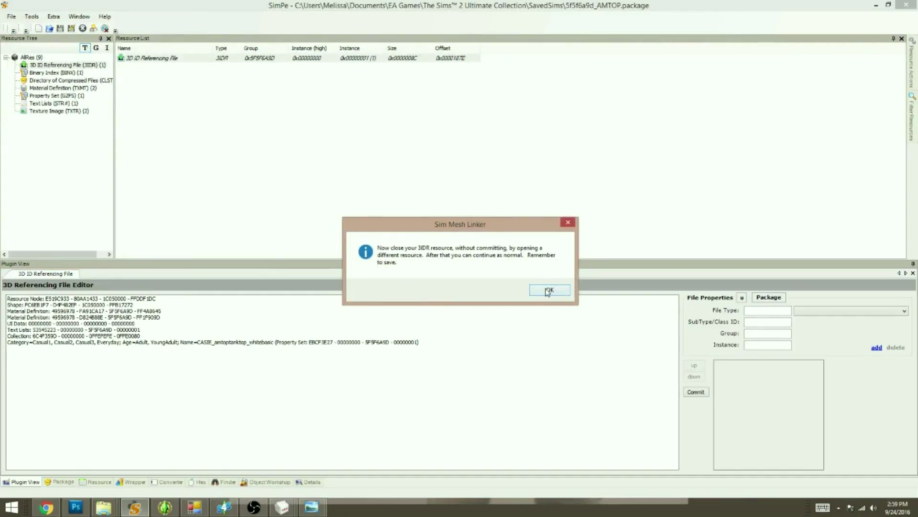
left_click(549, 291)
left_click(50, 112)
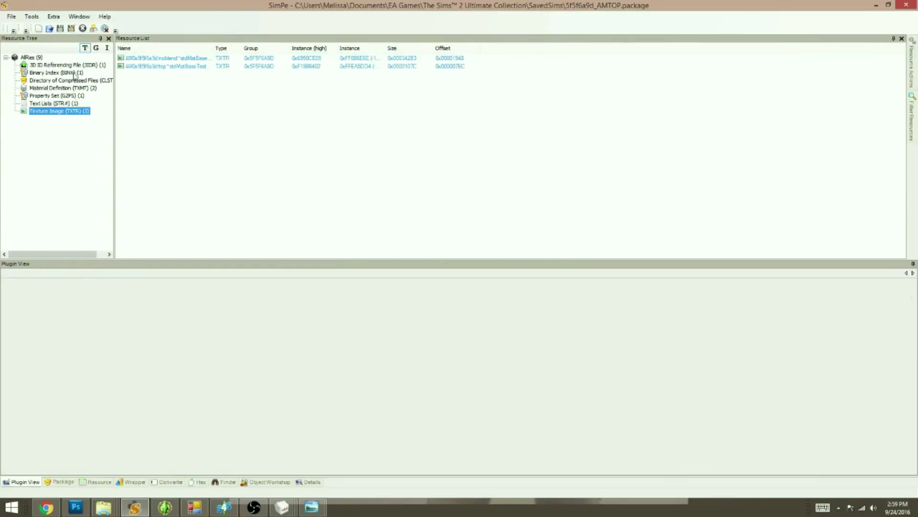
left_click(82, 28)
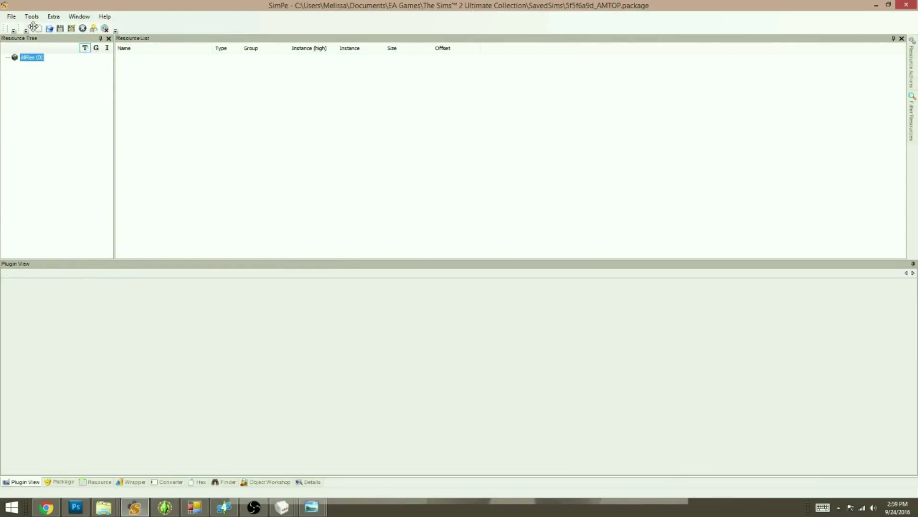
Step: Minimize the open program windows and switch to The Sims 2 Body Shop from its desktop shortcut
left_click(877, 5)
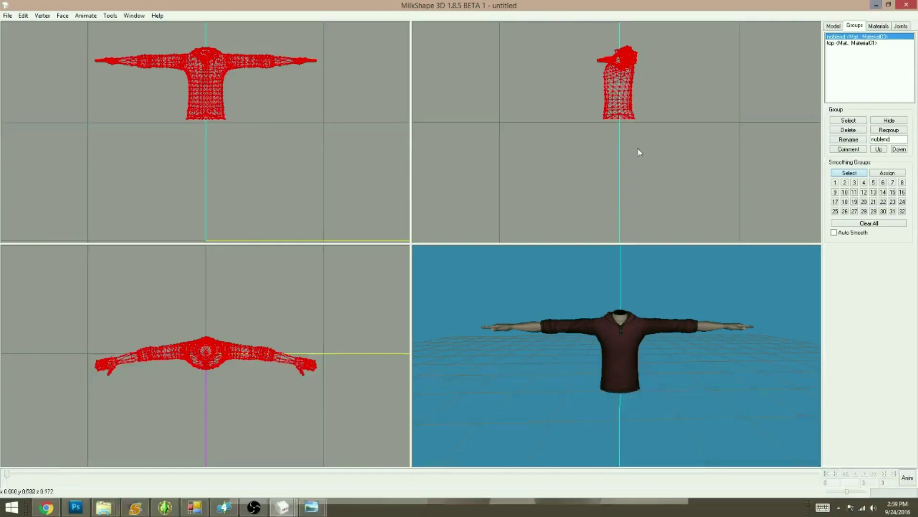
left_click(877, 5)
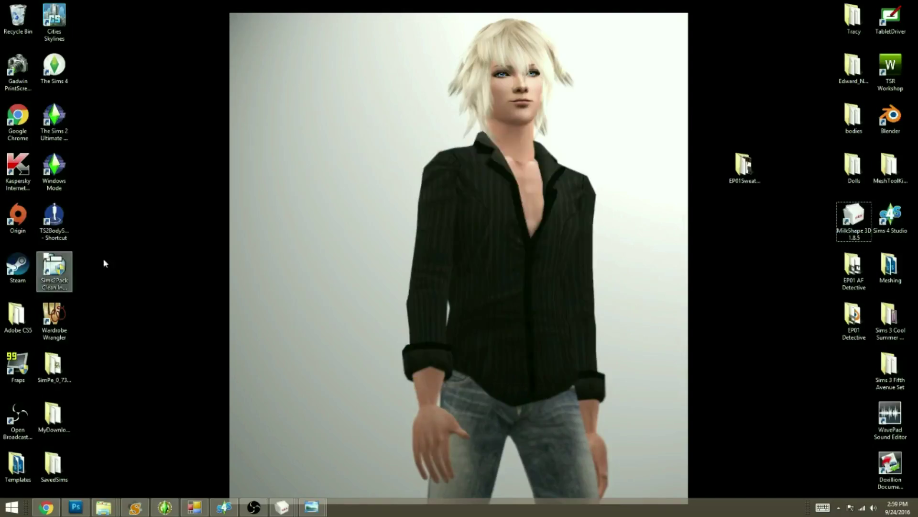
left_click(53, 218)
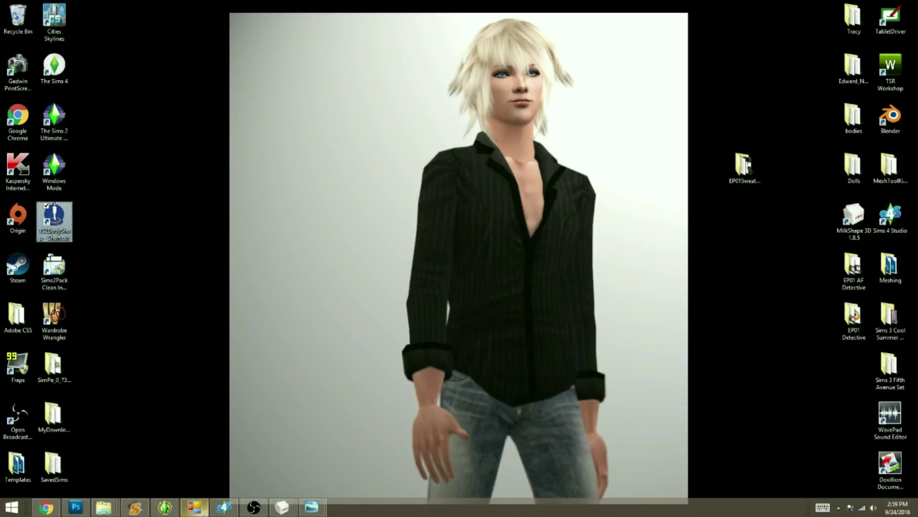
left_click(253, 506)
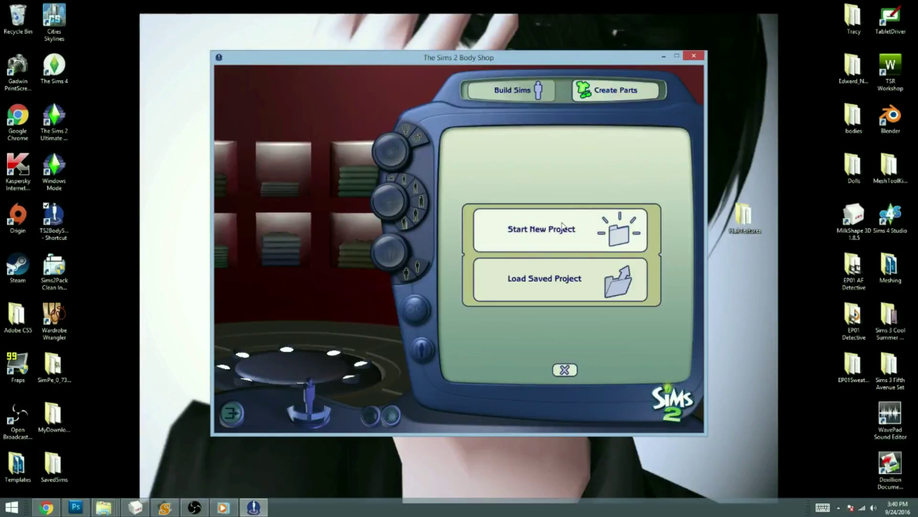
Step: Export the adult male teal top as a new project named henley, with the tooltip MDP_4t2_AM_SweaterHoodieHenley_maroon
left_click(563, 227)
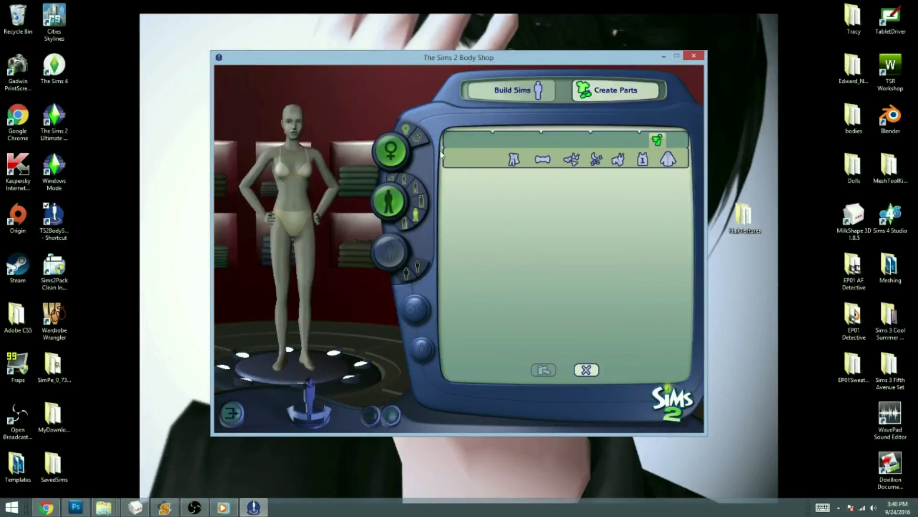
left_click(514, 159)
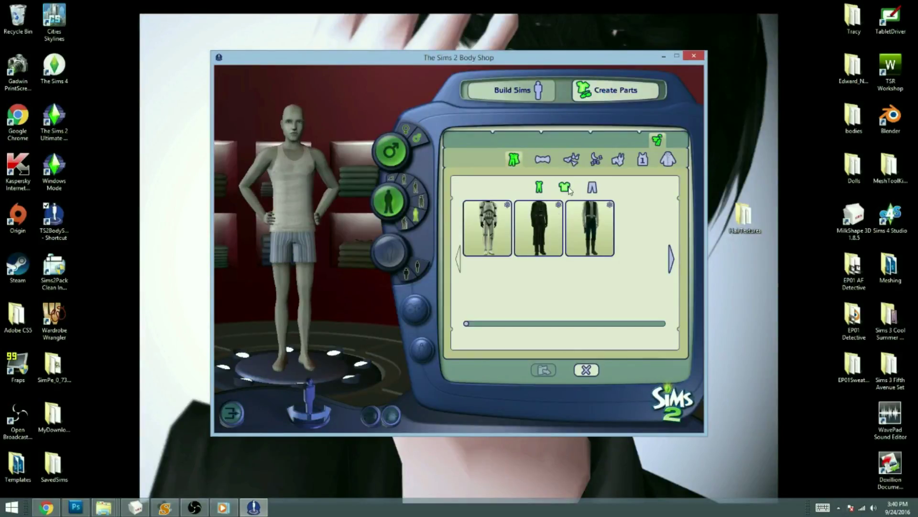
left_click(483, 225)
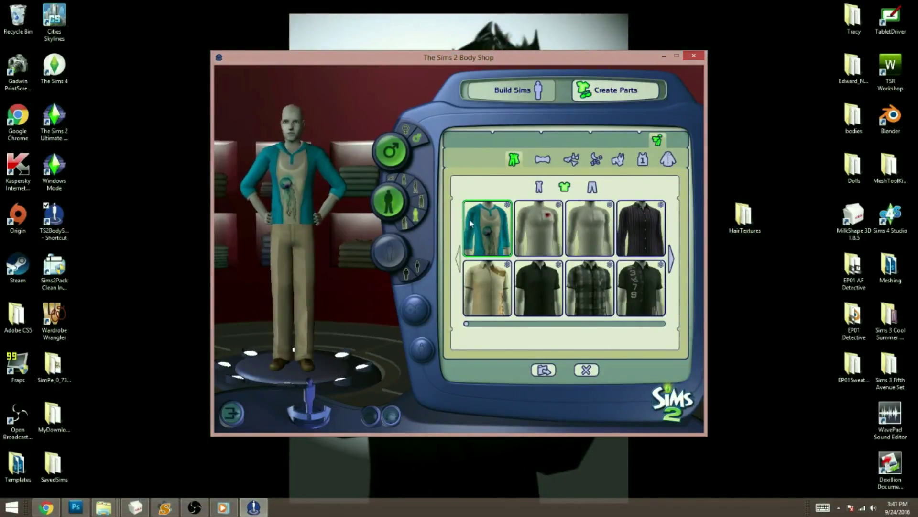
left_click(544, 370)
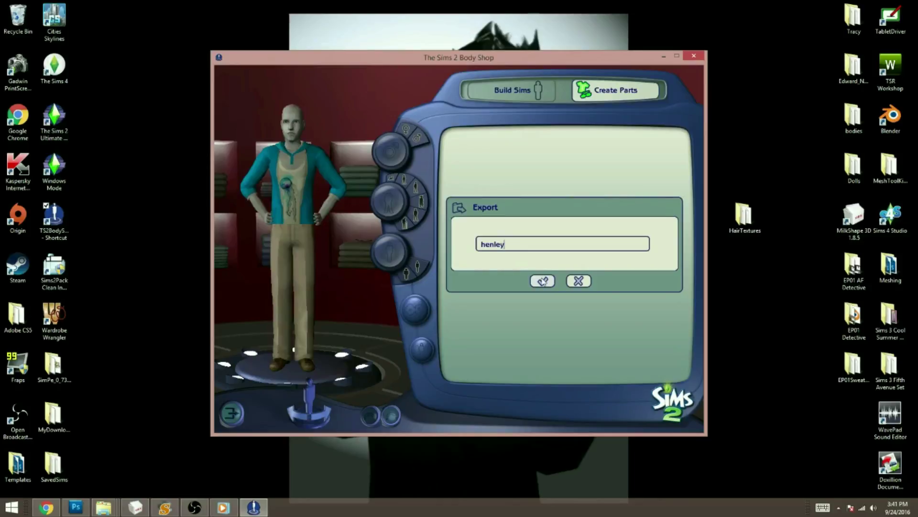
left_click(543, 281)
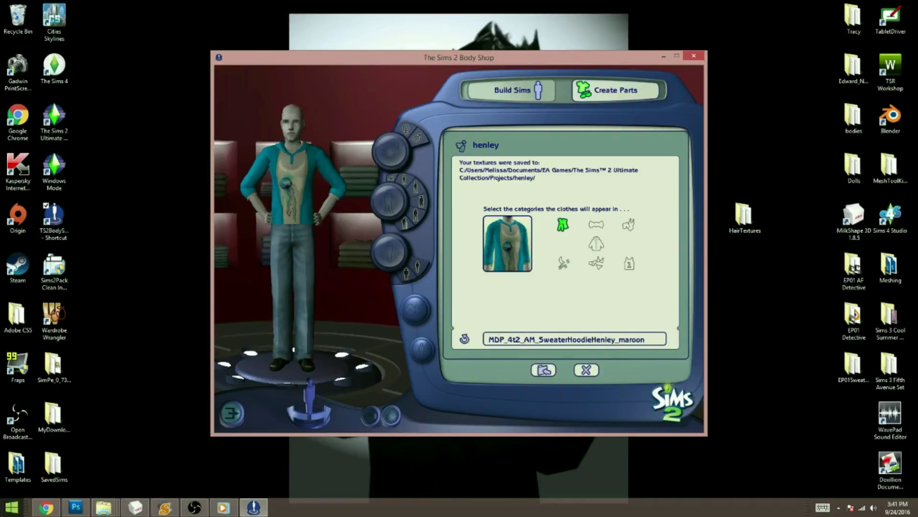
Step: Switch to Photoshop and open the noblend base texture and its alpha image from the Projects folder's henley subfolder
left_click(76, 507)
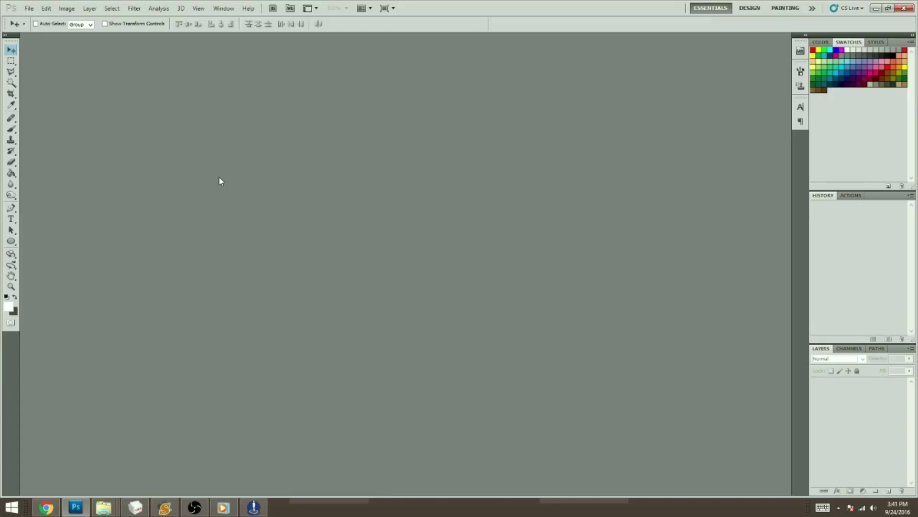
double_click(219, 178)
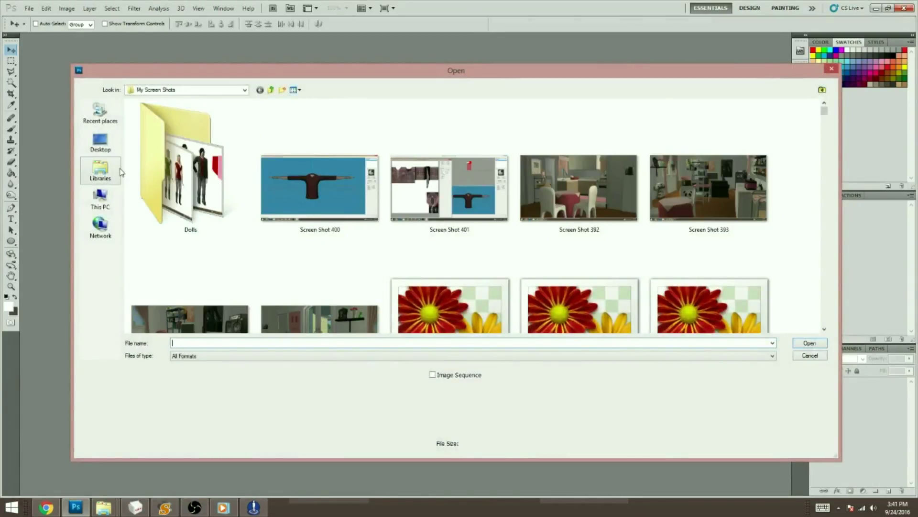
left_click(102, 174)
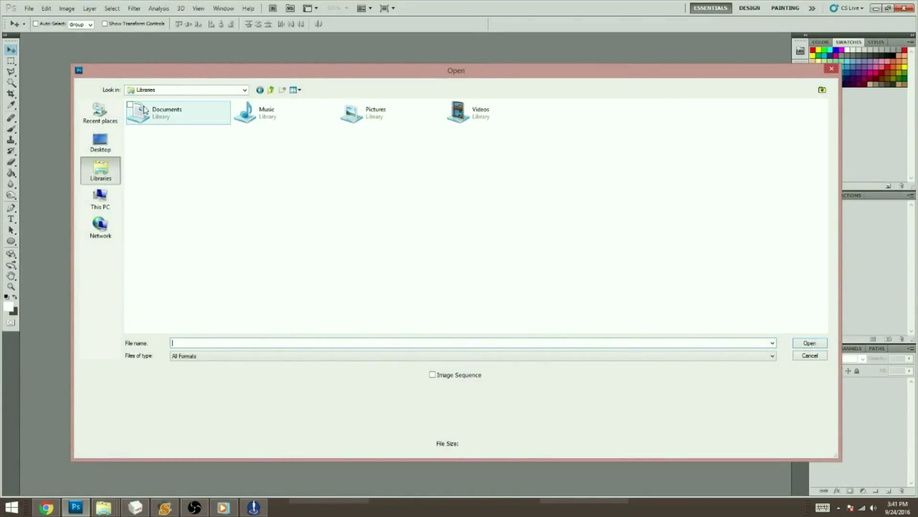
double_click(152, 116)
double_click(298, 141)
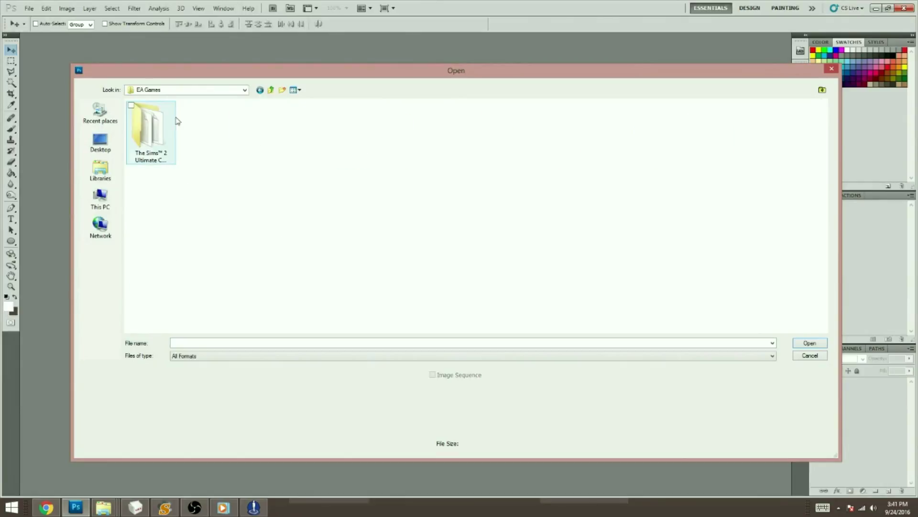
double_click(149, 136)
double_click(200, 196)
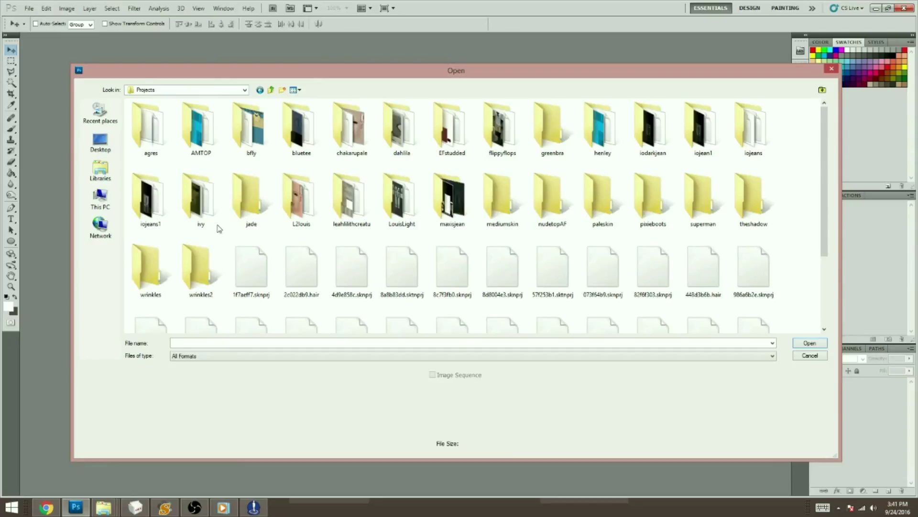
left_click(602, 140)
double_click(602, 140)
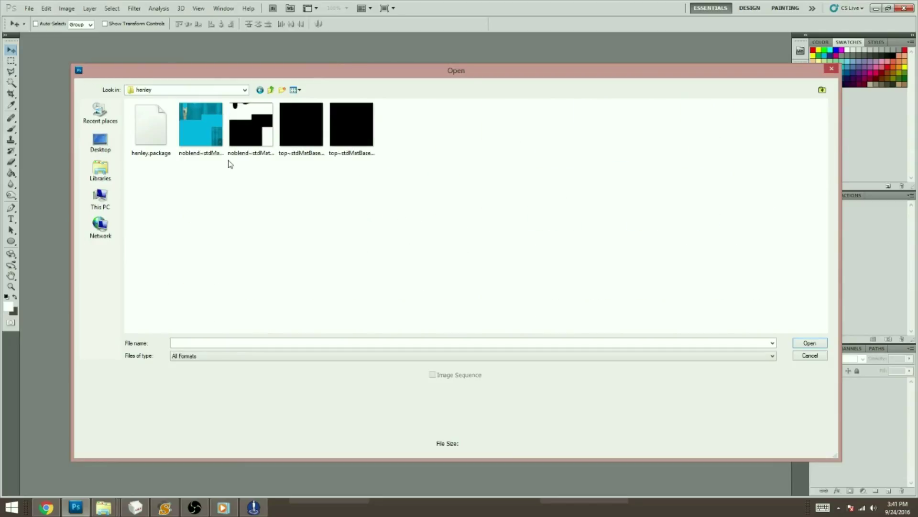
left_click_drag(248, 172, 190, 122)
left_click(810, 343)
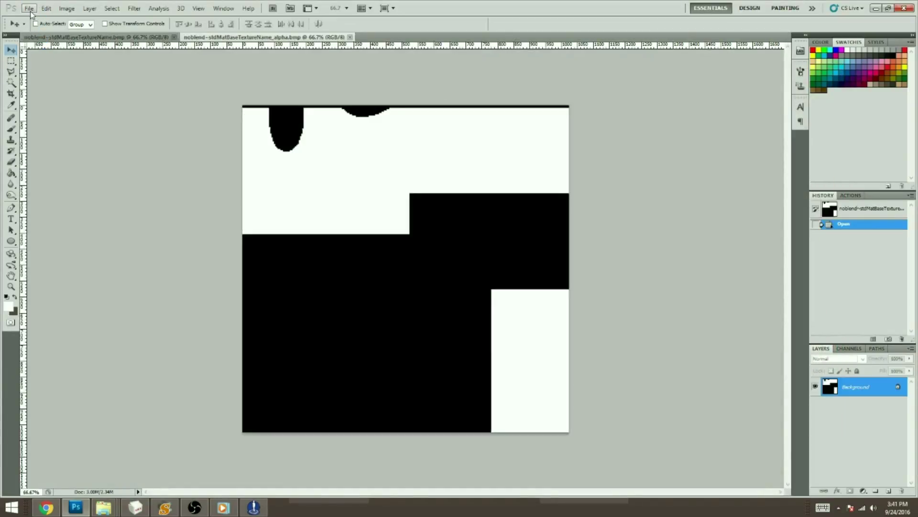
Step: Open the maroon noblend texture from the EP01SweaterHoodieHenley folder on the desktop
left_click(29, 8)
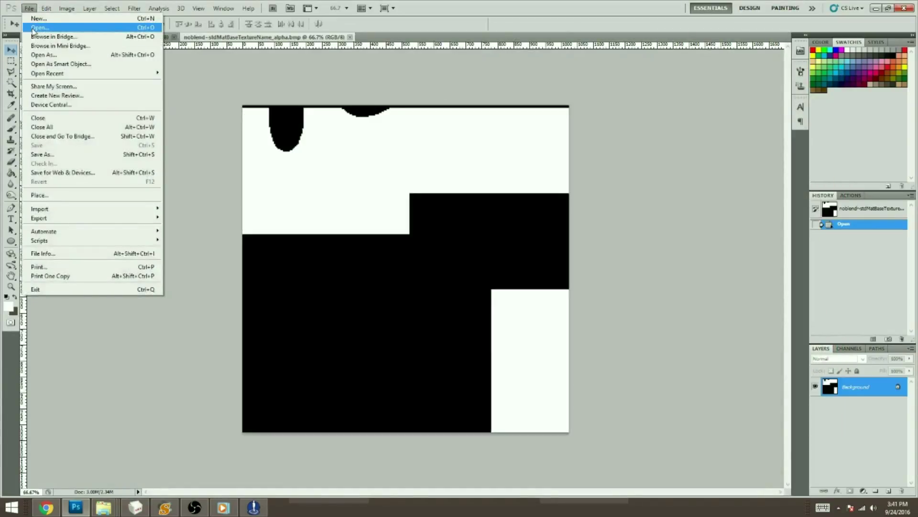
left_click(36, 29)
left_click(101, 150)
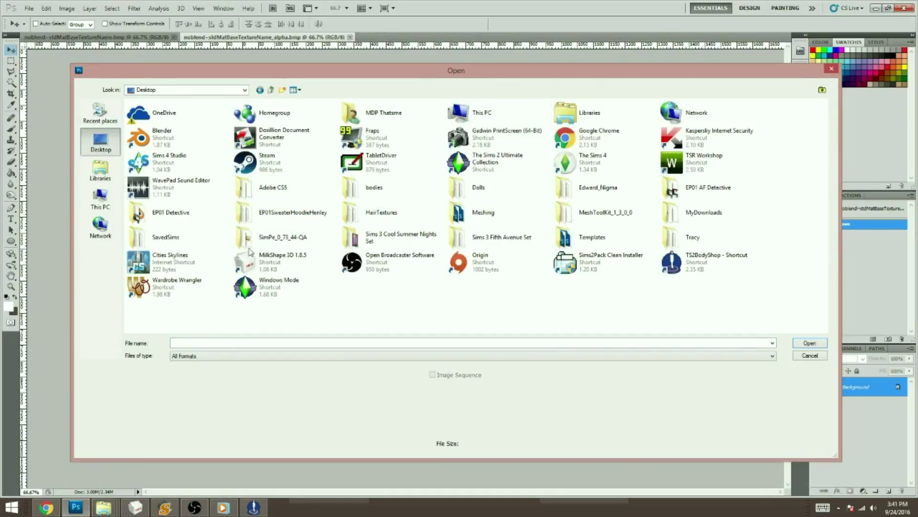
double_click(243, 213)
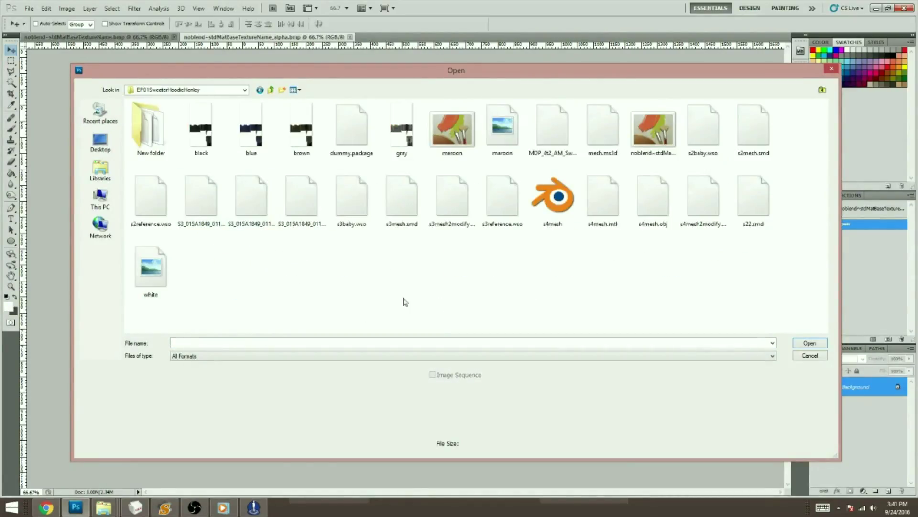
left_click(660, 143)
double_click(659, 143)
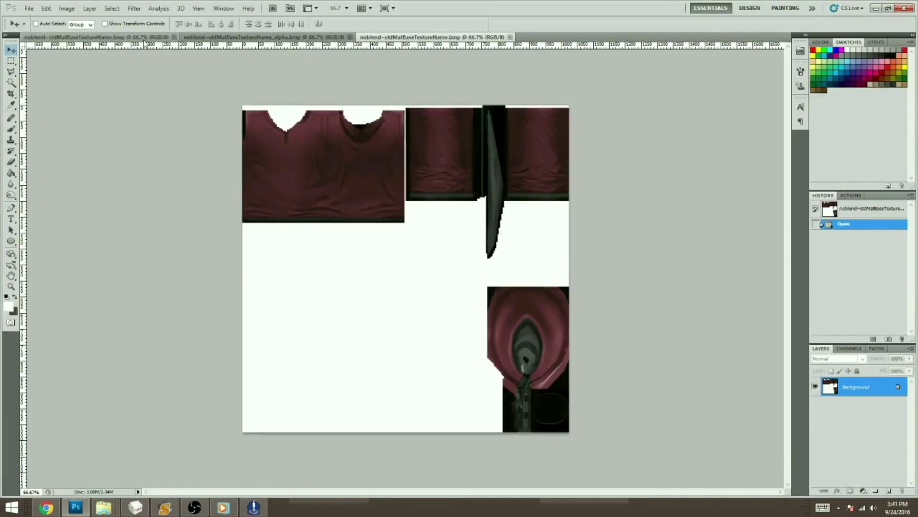
Step: Copy the maroon texture as a layer into both the base texture and the alpha image, and close the source document
left_click_drag(356, 36, 490, 130)
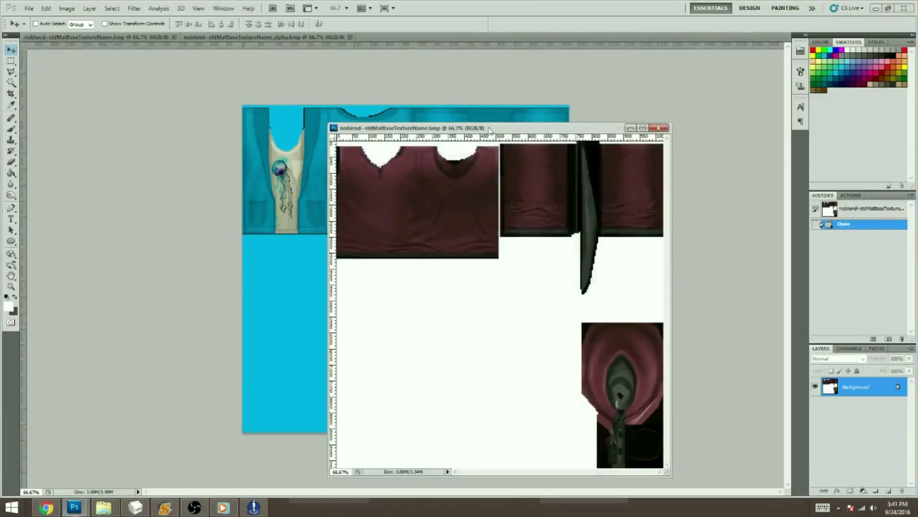
left_click_drag(382, 201, 286, 80)
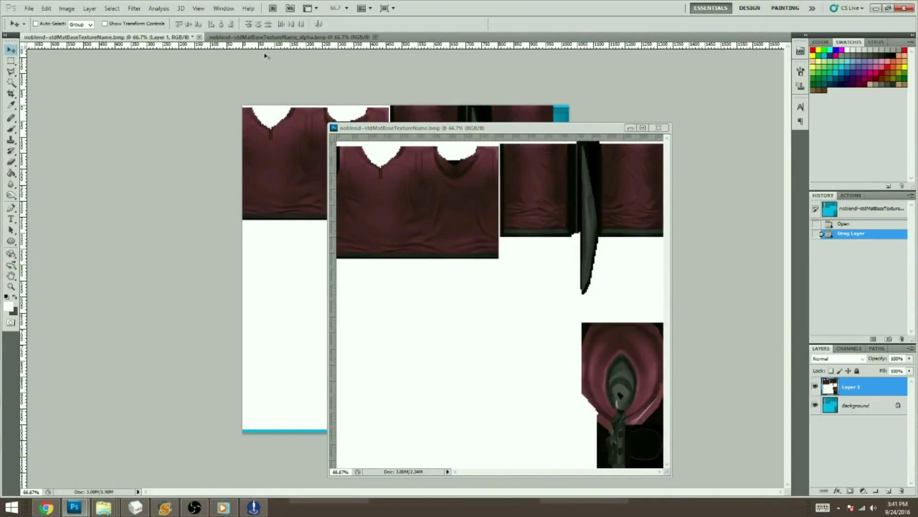
left_click_drag(381, 180, 296, 149)
left_click(659, 128)
left_click_drag(462, 261, 444, 257)
Step: Align the maroon layer with the base texture's canvas, merge it down, and save and close the file
left_click(183, 37)
mouse_move(371, 224)
left_mouse_down()
mouse_move(379, 240)
mouse_move(386, 230)
left_mouse_up()
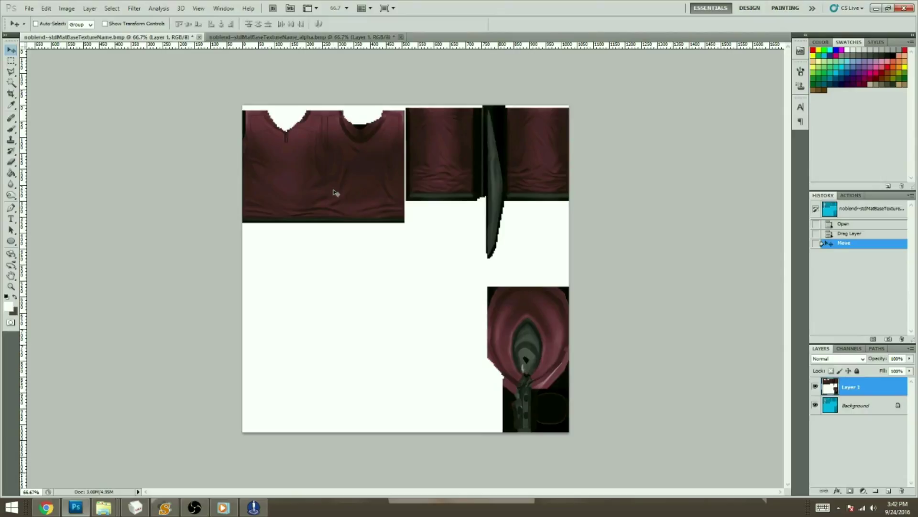
key("ctrl+t")
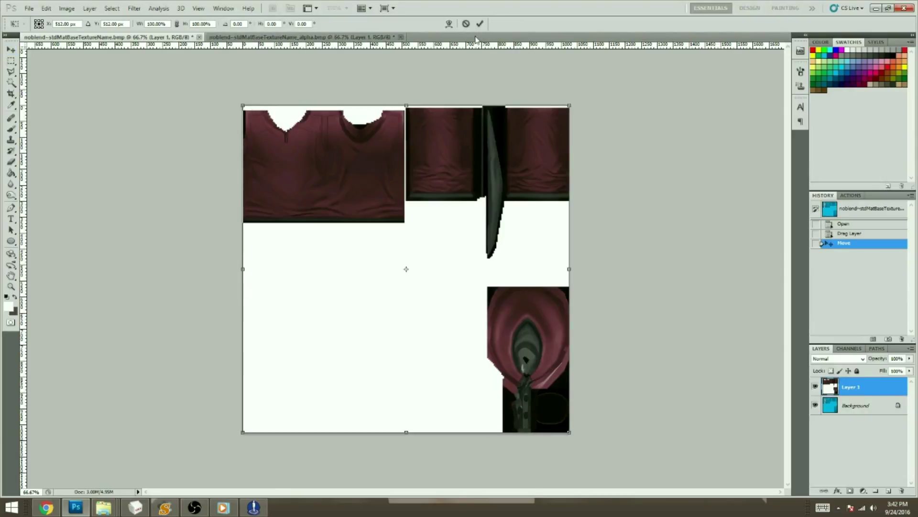
key("Escape")
key("ctrl+e")
key("ctrl+s")
key("ctrl+w")
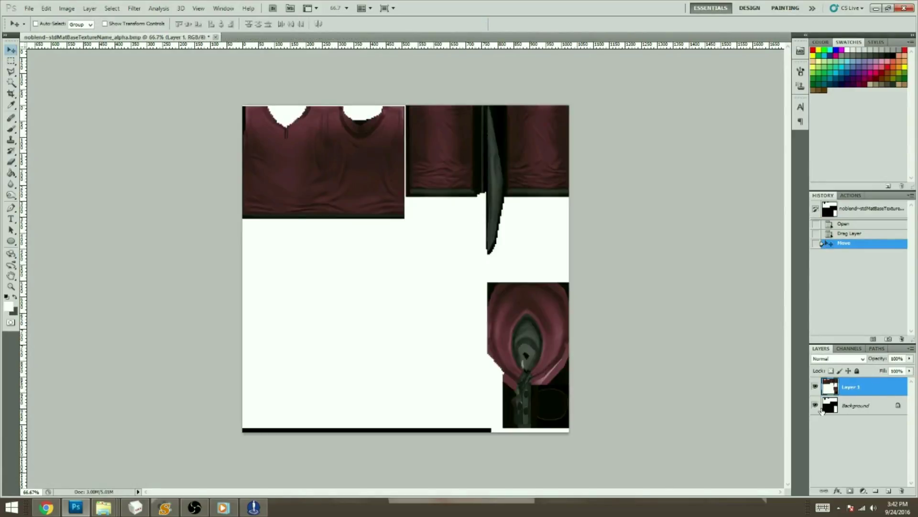
Step: Hide the maroon layer in the alpha image and fill the entire Background layer with black
left_click(816, 387)
left_click(846, 414)
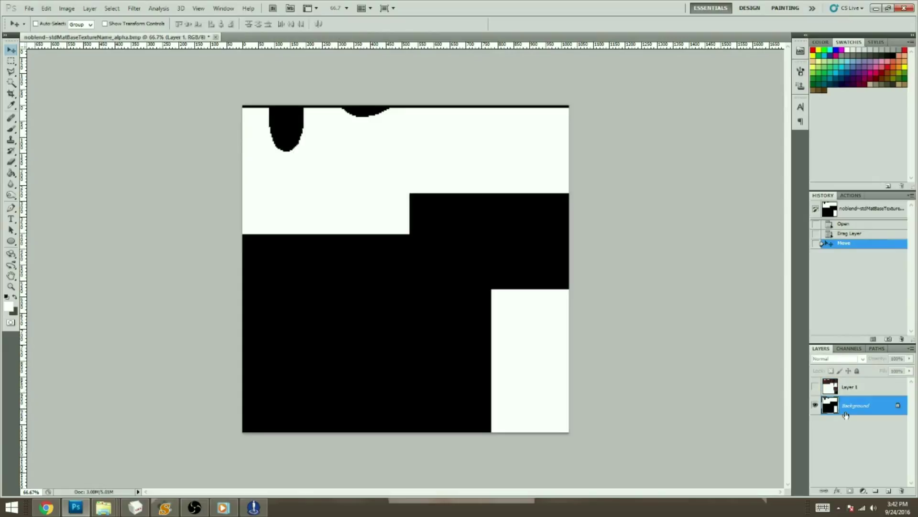
left_click(11, 61)
left_click_drag(214, 91, 636, 453)
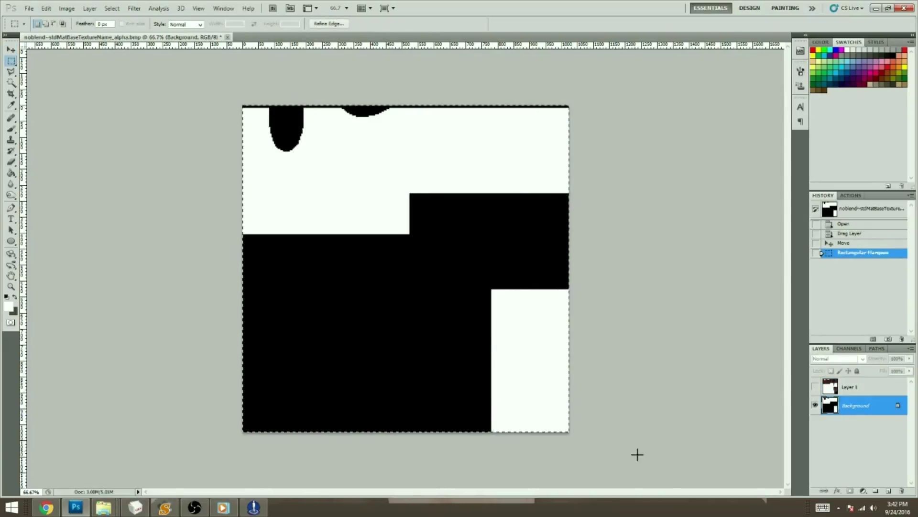
key("shift+F5")
left_click(449, 158)
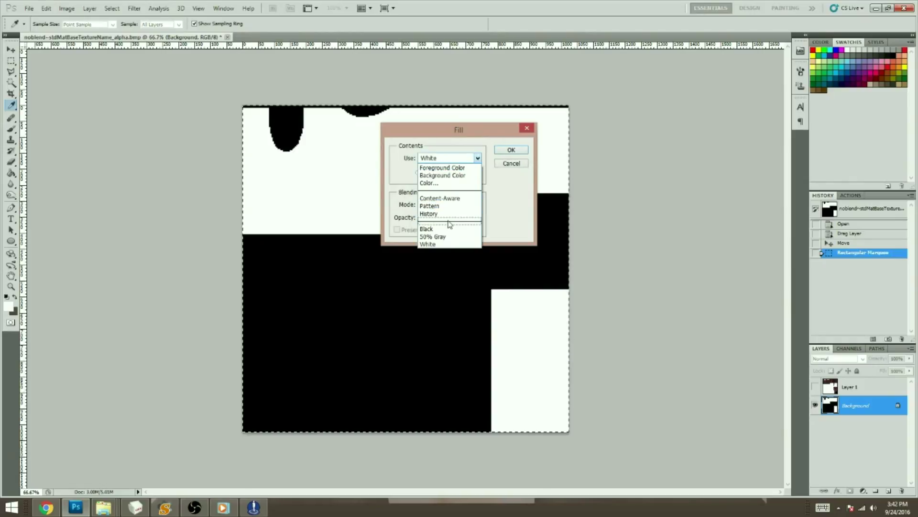
left_click(428, 244)
left_click(511, 150)
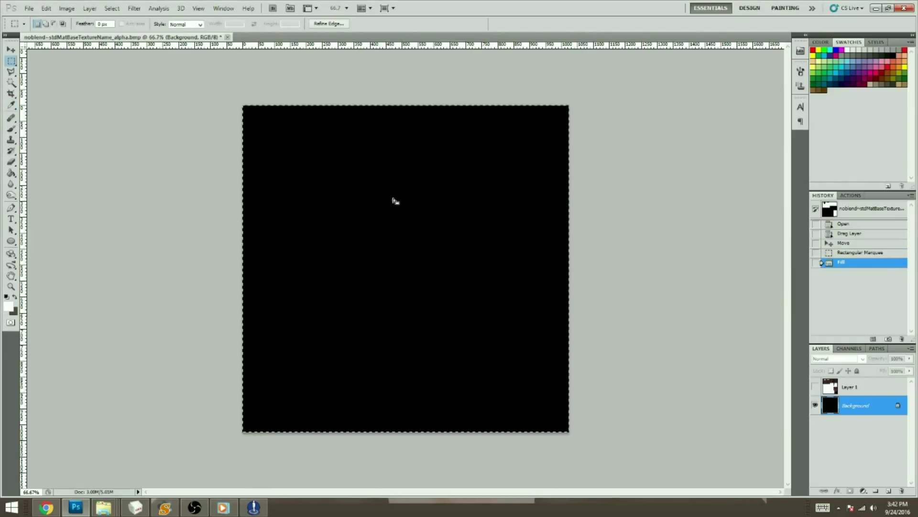
key("ctrl+d")
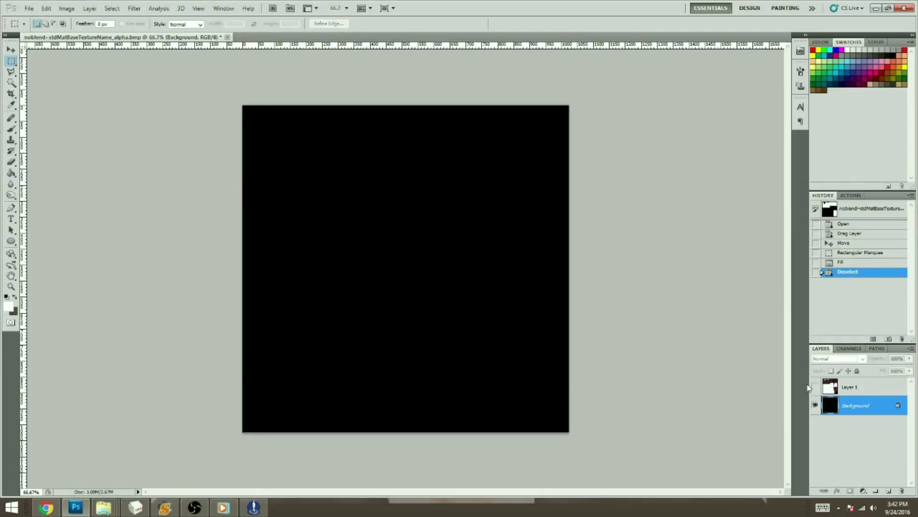
Step: Show the maroon layer in the alpha image again and align it with the canvas edges
left_click(813, 387)
left_click(8, 52)
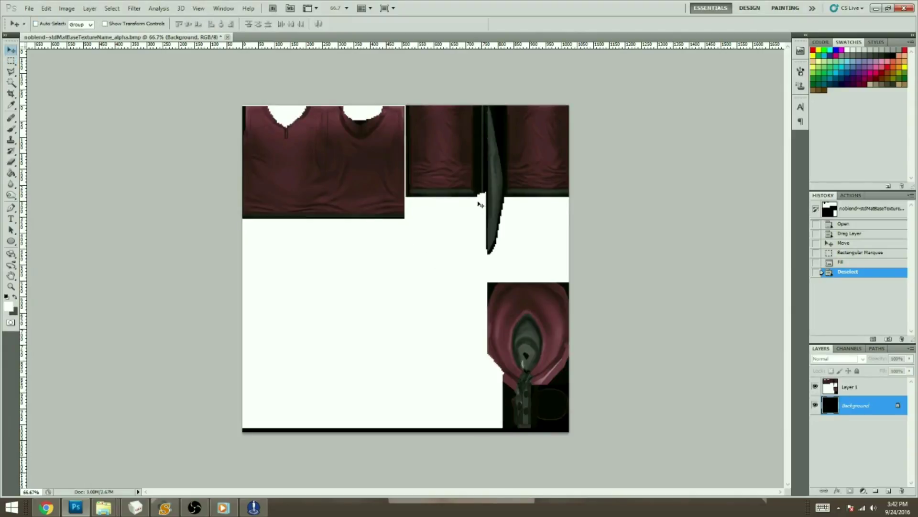
left_click(450, 203)
left_click(465, 190)
left_click(868, 388)
mouse_move(466, 183)
left_mouse_down()
mouse_move(449, 214)
mouse_move(452, 187)
mouse_move(467, 191)
left_mouse_up()
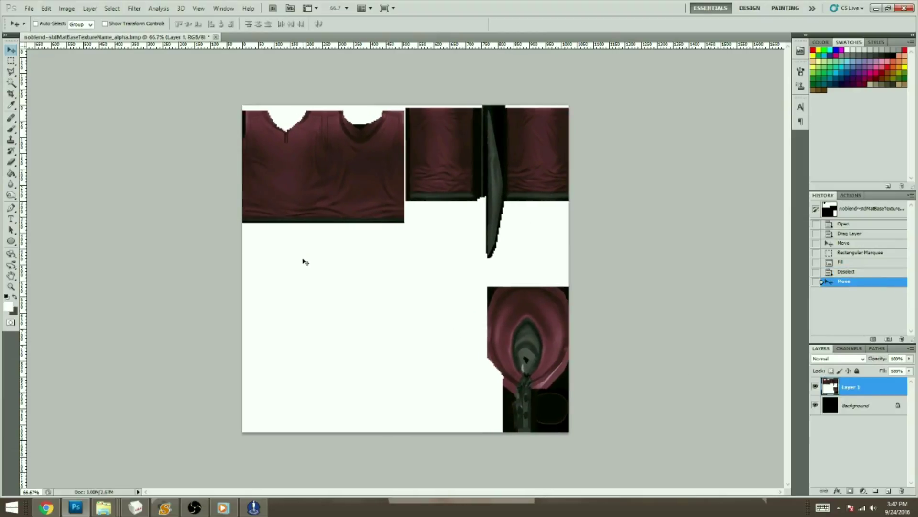
key("ctrl+t")
left_click(480, 23)
Step: Delete the white areas around the garment pieces on the maroon layer with the Magic Wand, then deselect
left_click(11, 82)
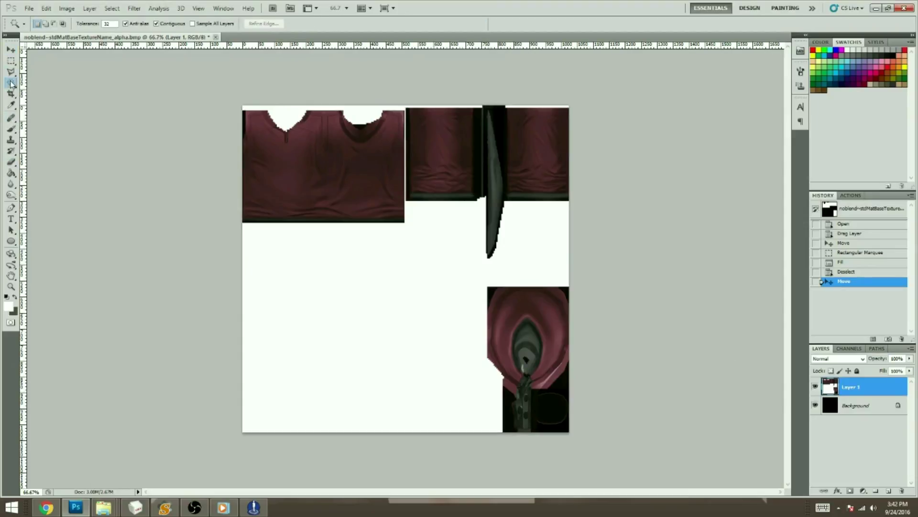
left_click(385, 344)
key("Delete")
left_click(516, 107)
key("Delete")
key("ctrl+d")
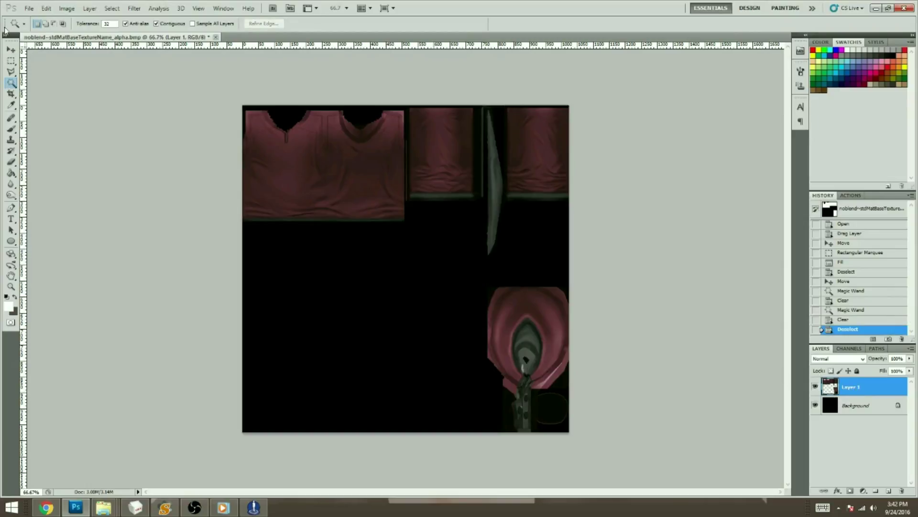
Step: Turn the garment pieces white by setting the layer's Hue/Saturation lightness to +100
left_click(11, 49)
left_click(62, 12)
mouse_move(95, 32)
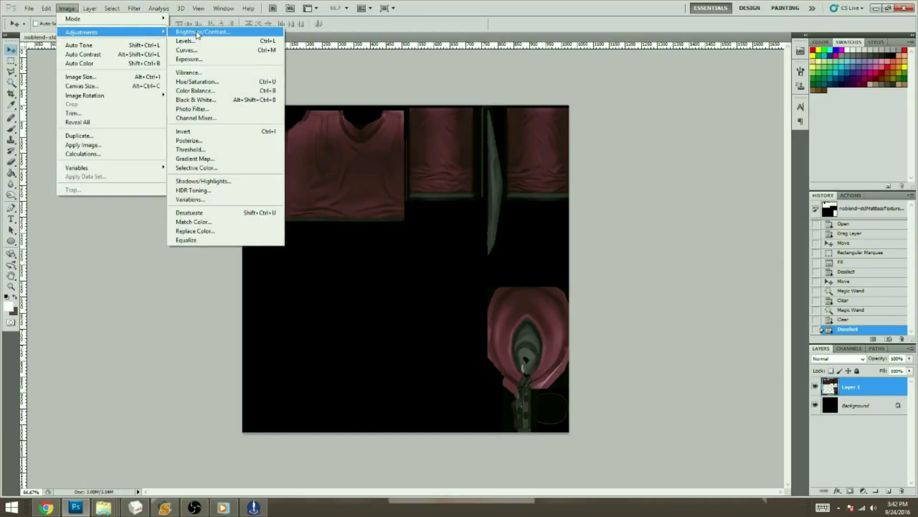
left_click(199, 82)
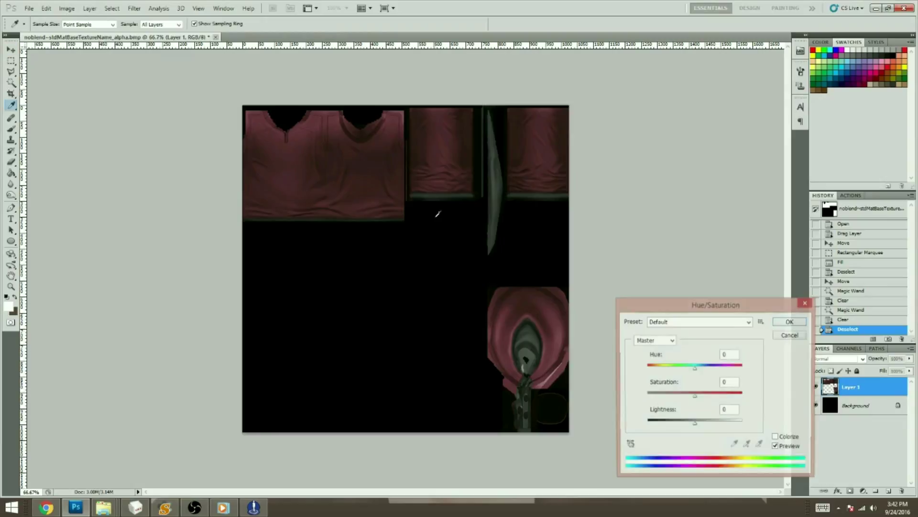
left_click_drag(717, 424, 781, 419)
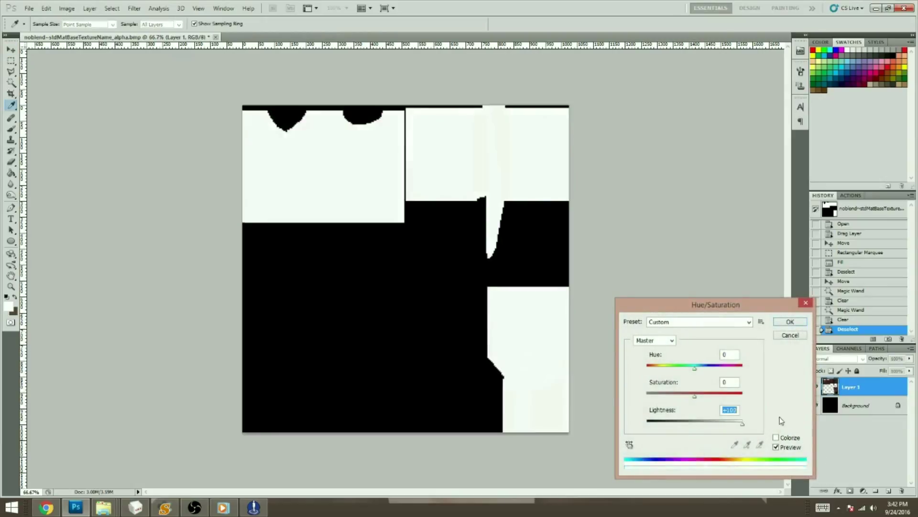
left_click(791, 321)
Step: Merge the white garment layer into the Background, then save and close the alpha image
key("v")
key("ctrl+e")
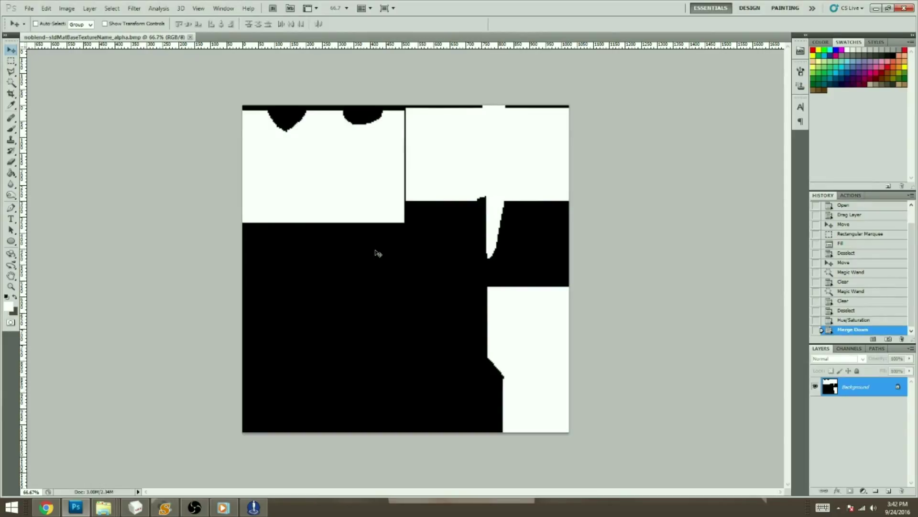
key("ctrl+w")
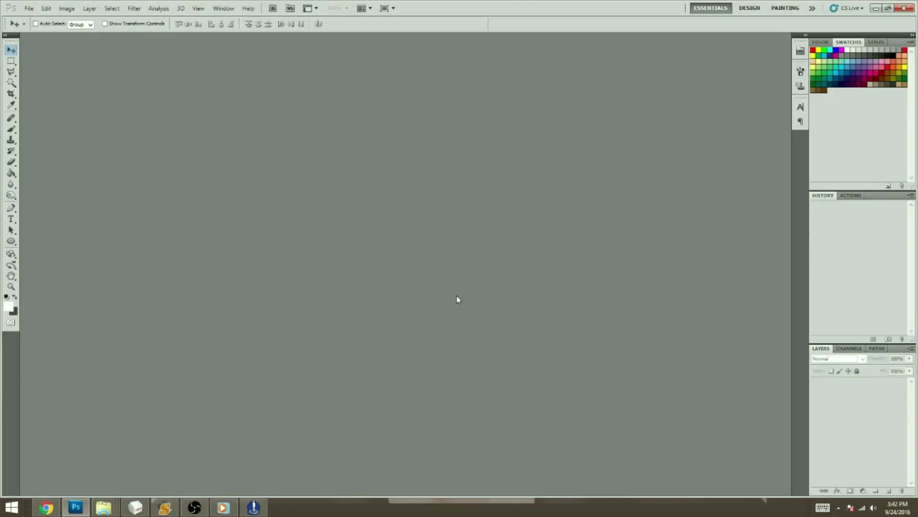
Step: Switch to The Sims 2 Body Shop and examine the maroon top on the male model from the side and back
left_click(251, 508)
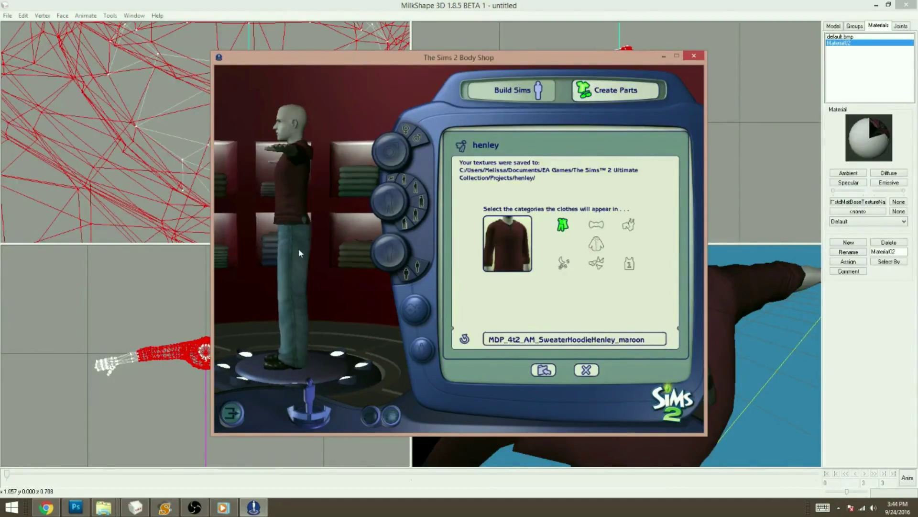
key("F10")
mouse_move(396, 255)
left_mouse_down()
mouse_move(330, 256)
mouse_move(396, 256)
left_mouse_up()
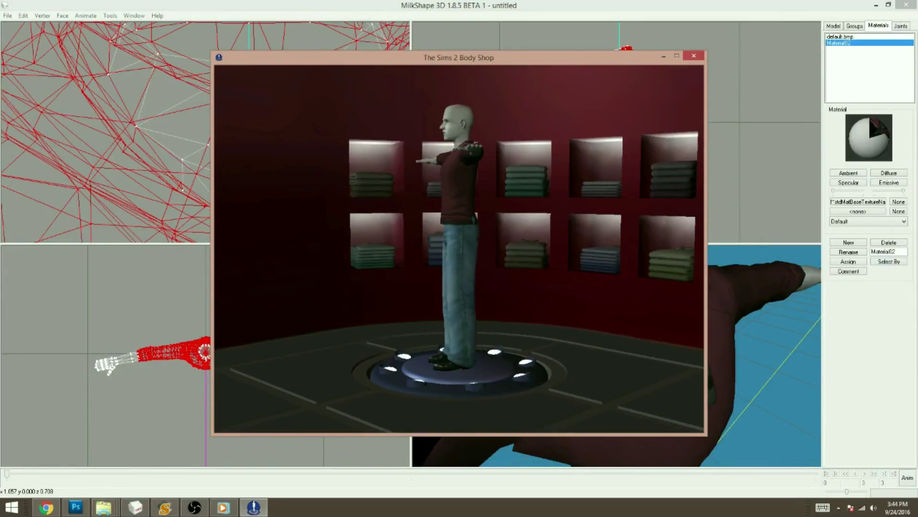
scroll(421, 298, "up", 2)
middle_click_drag(419, 297, 536, 306)
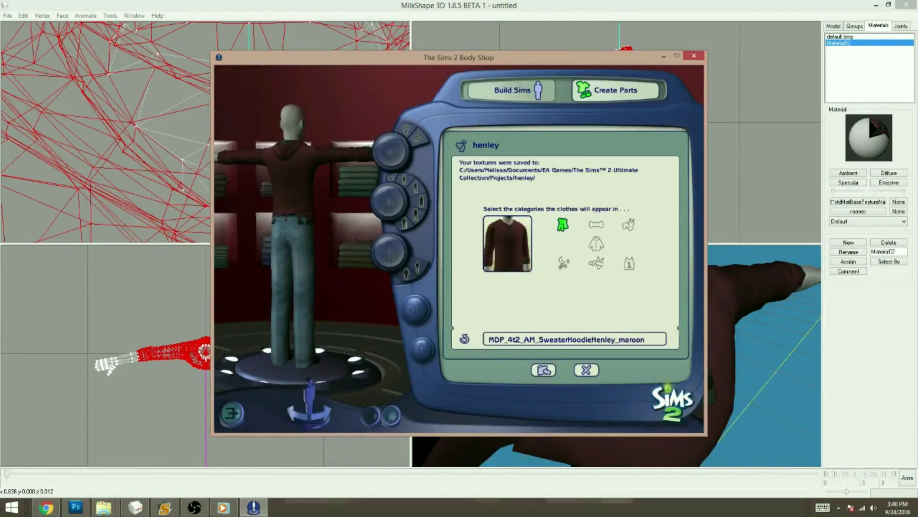
Step: Import the henley project into the game and try on the maroon top from the adult male everyday tops
left_click(544, 369)
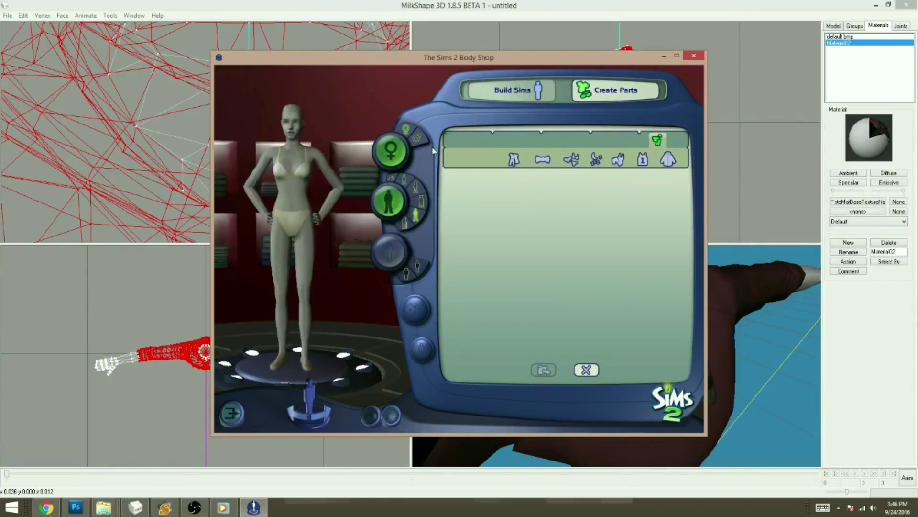
left_click(419, 138)
left_click(515, 159)
left_click(564, 187)
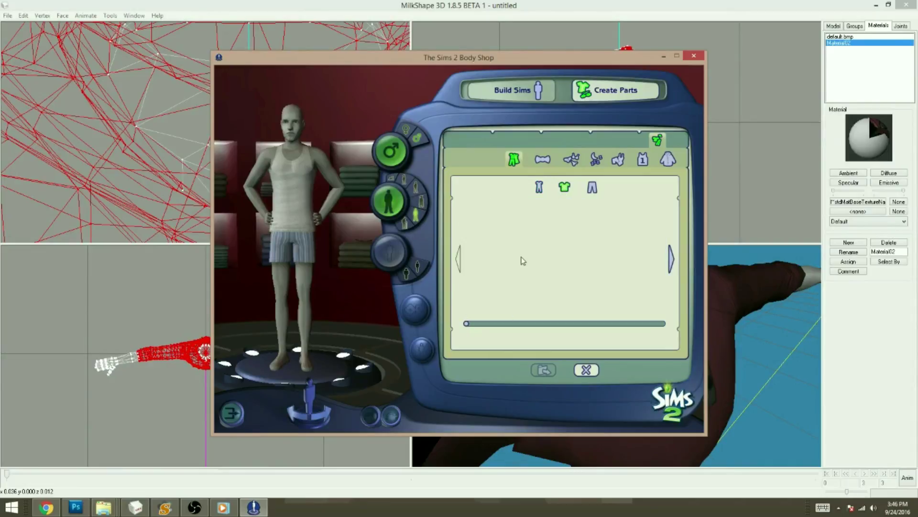
left_click(495, 227)
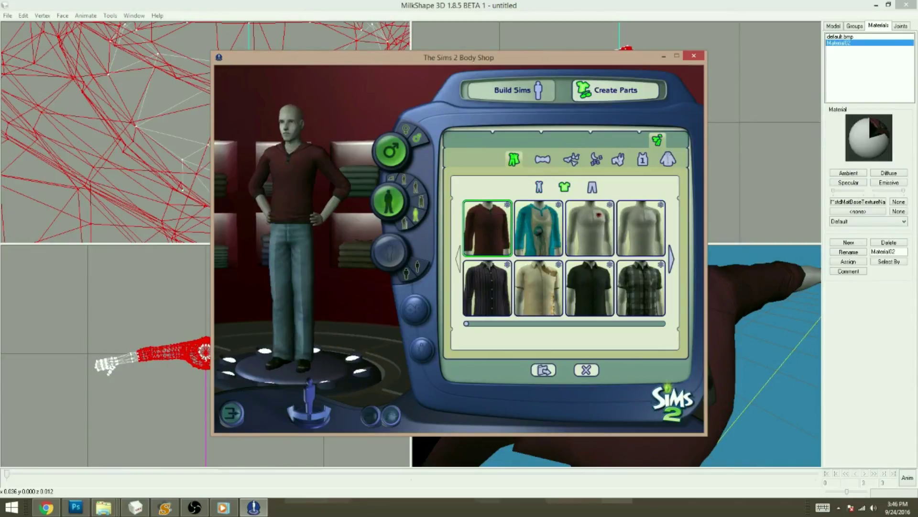
Step: Leave the clothing catalog and load the saved henley project
left_click(584, 370)
left_click(561, 290)
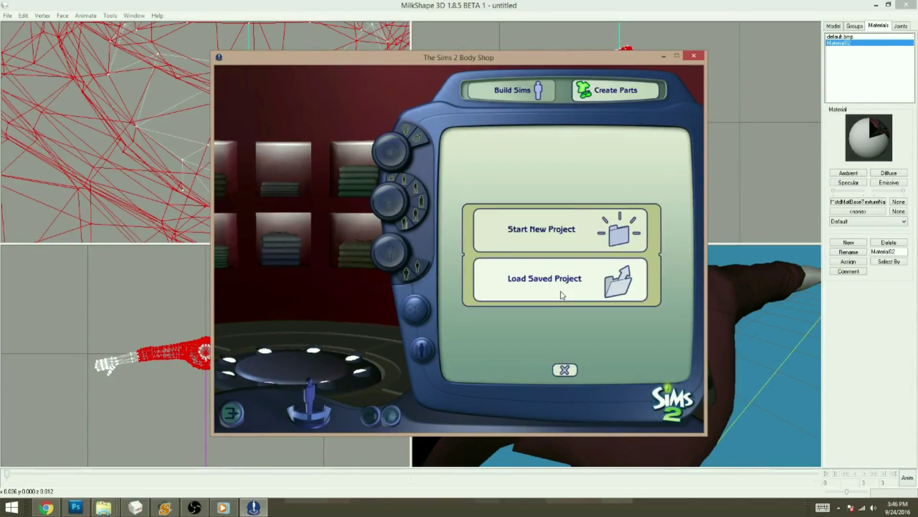
left_click(544, 279)
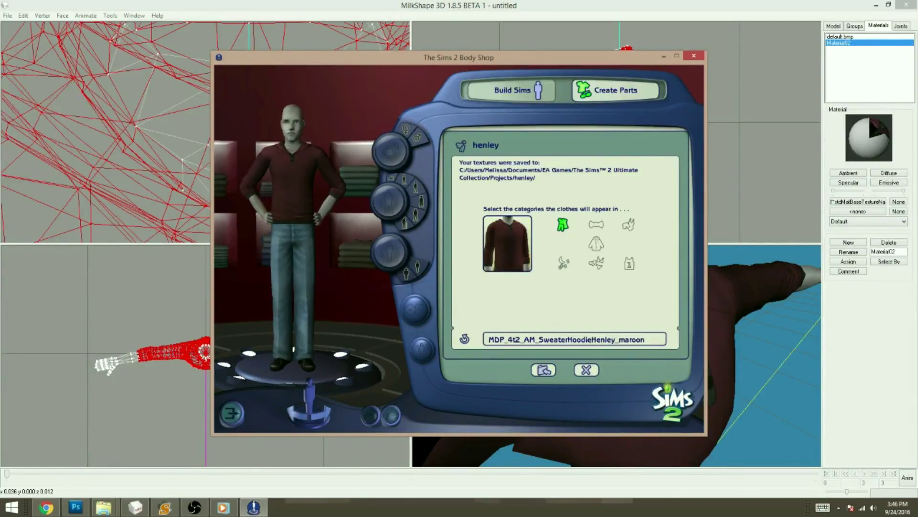
Step: Switch to Photoshop and open the henley project's noblend base texture
left_click(78, 511)
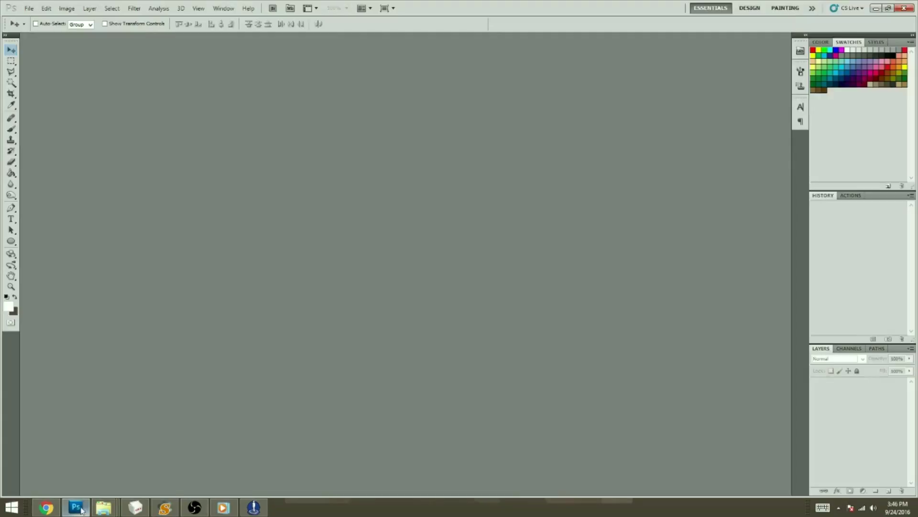
double_click(196, 236)
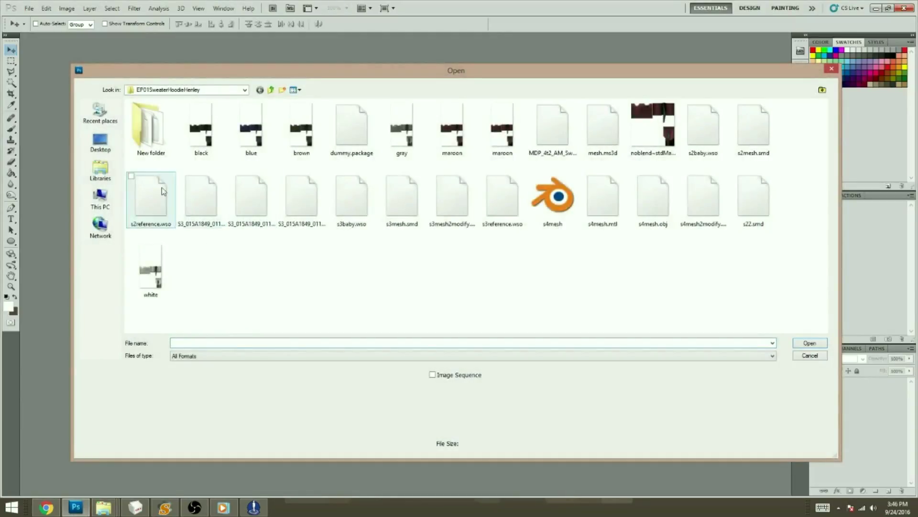
left_click(130, 168)
key("BackSpace")
key("BackSpace")
double_click(191, 225)
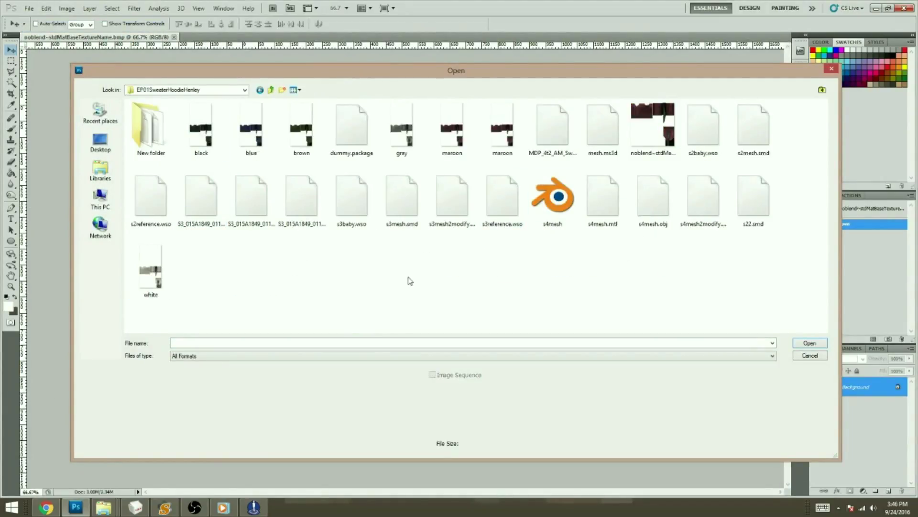
Step: Add the white texture from EP01SweaterHoodieHenley as a layer aligned over the base texture, then merge it down and save
double_click(150, 271)
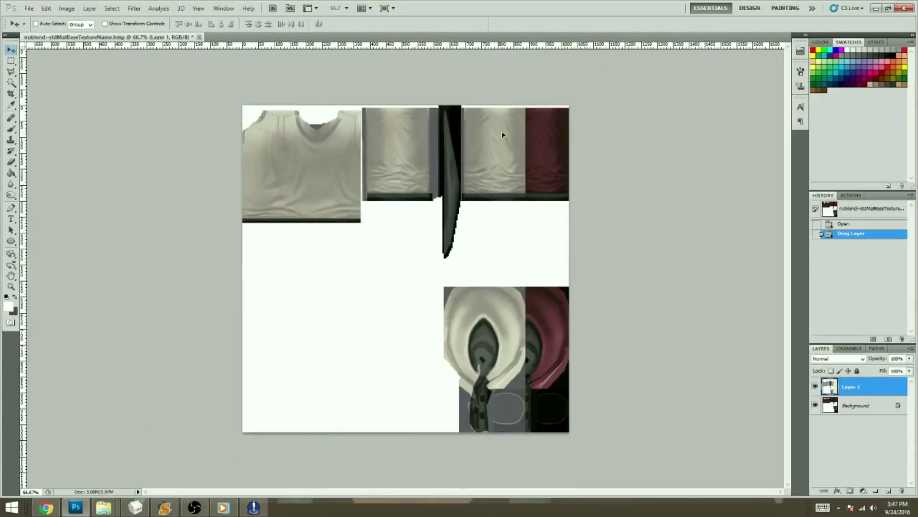
left_click_drag(501, 131, 551, 131)
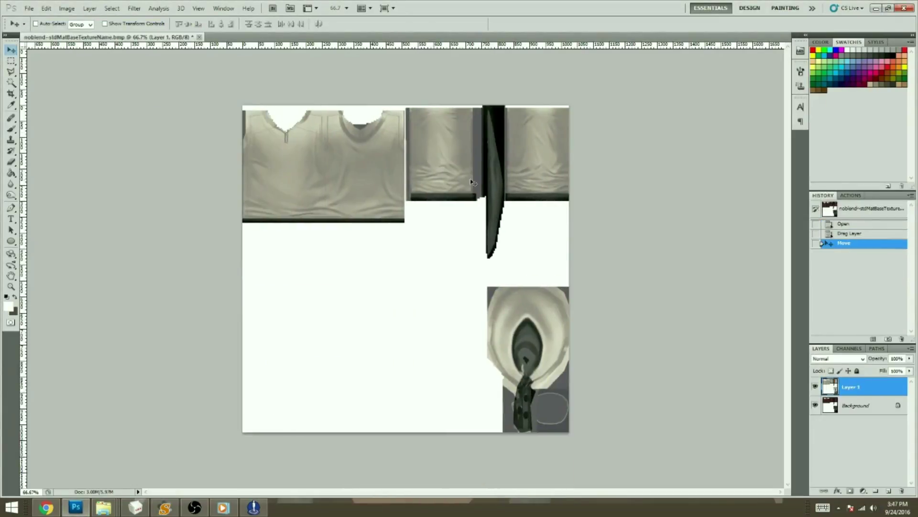
key("ctrl+e")
Step: Switch to Body Shop and reload the henley project's textures on the model
left_click(253, 507)
left_click(467, 339)
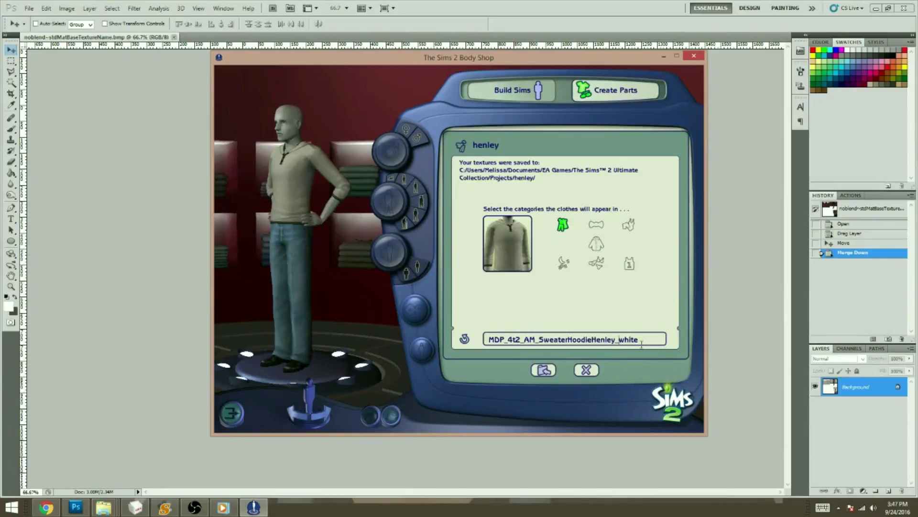